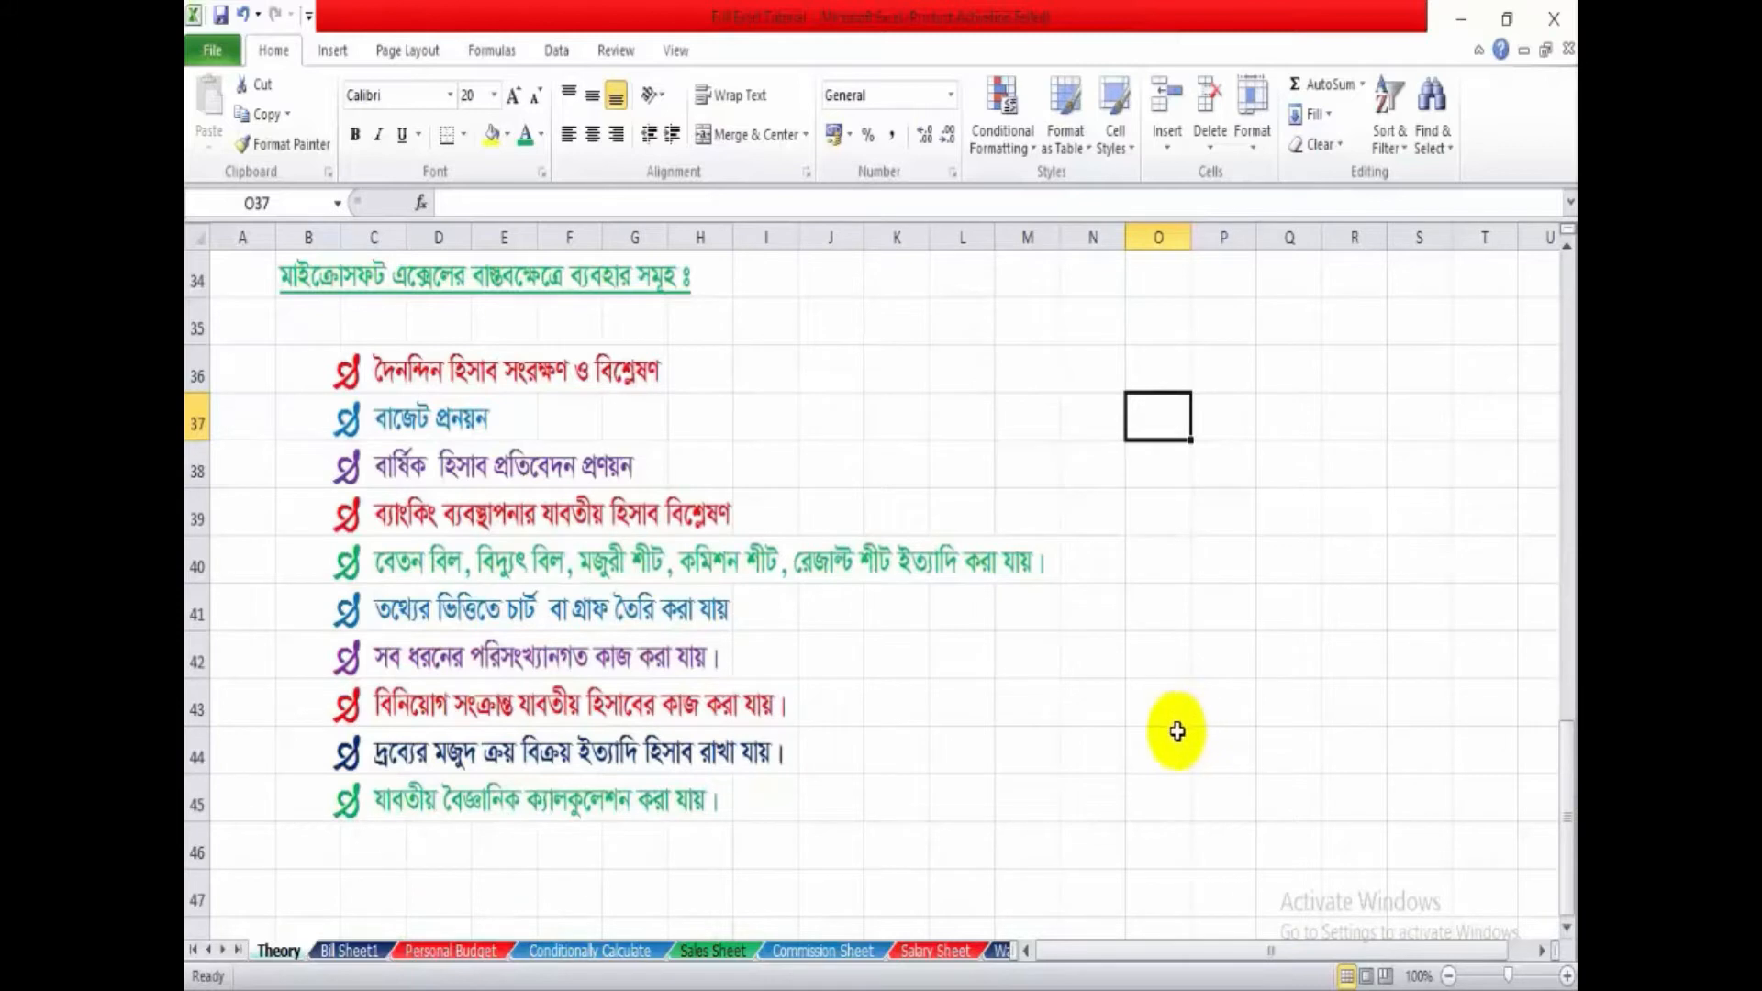
{"action": "left_click", "coordinate": [962, 665]}
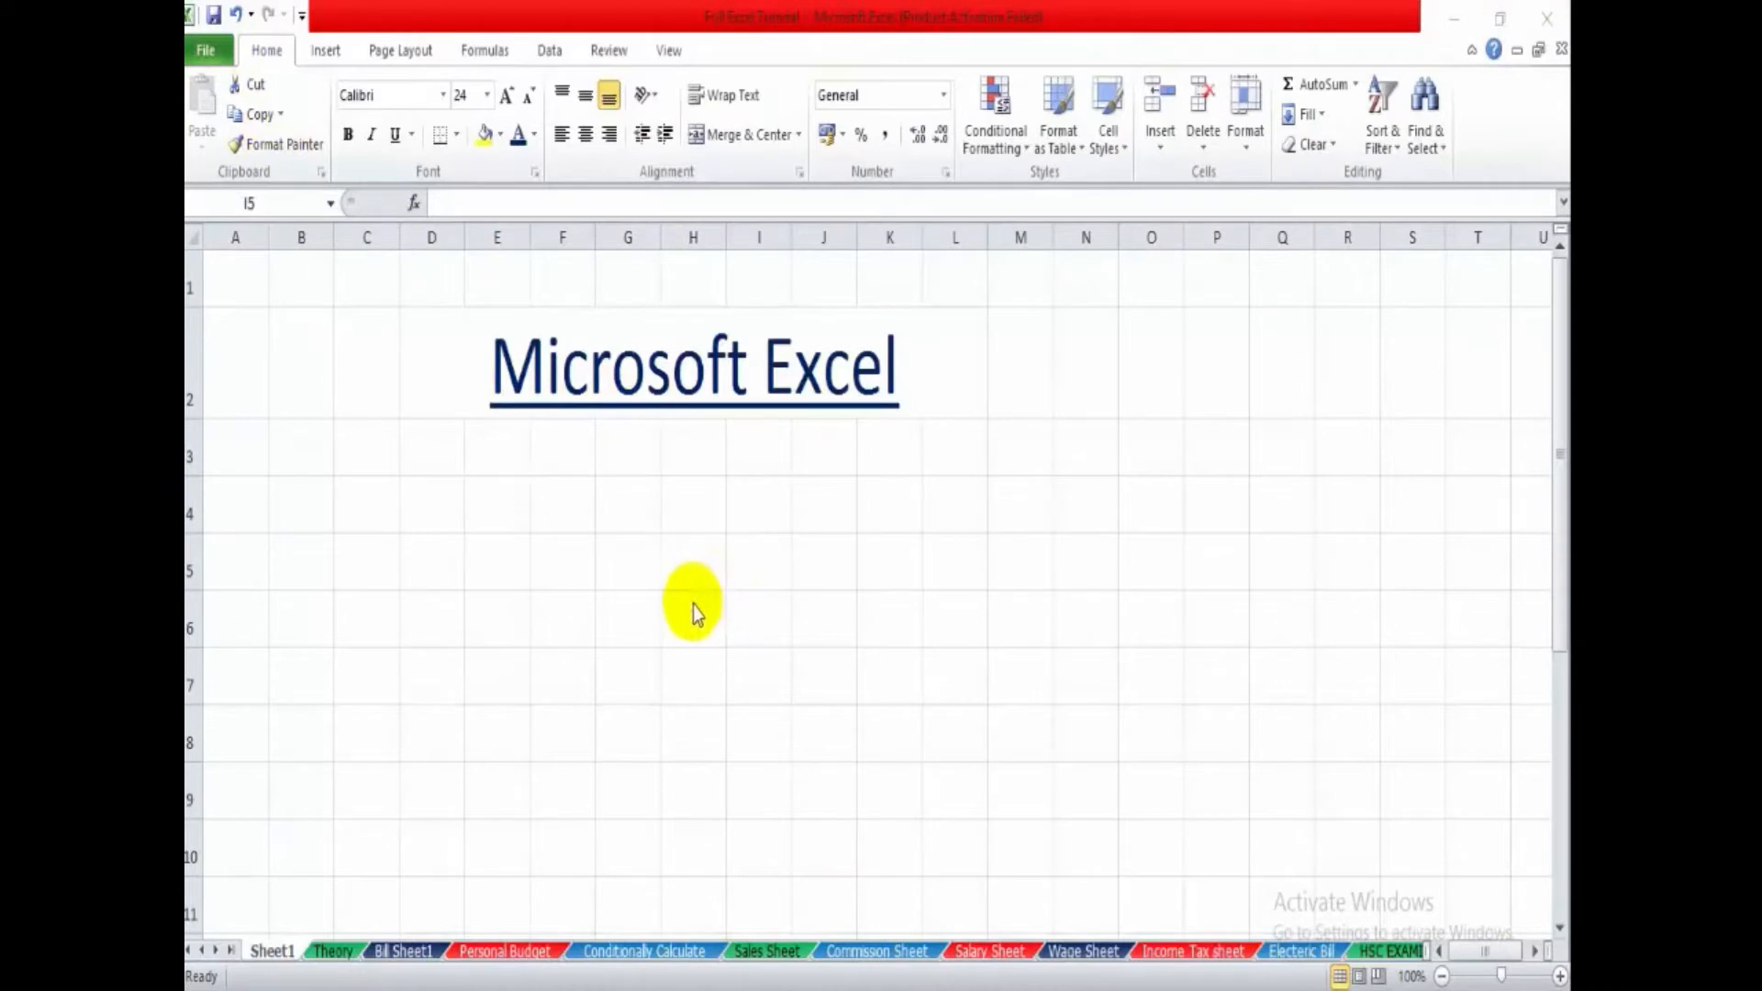
{"action": "left_click", "coordinate": [626, 560]}
{"action": "left_click", "coordinate": [643, 501]}
{"action": "left_click", "coordinate": [799, 573]}
{"action": "left_click", "coordinate": [959, 576]}
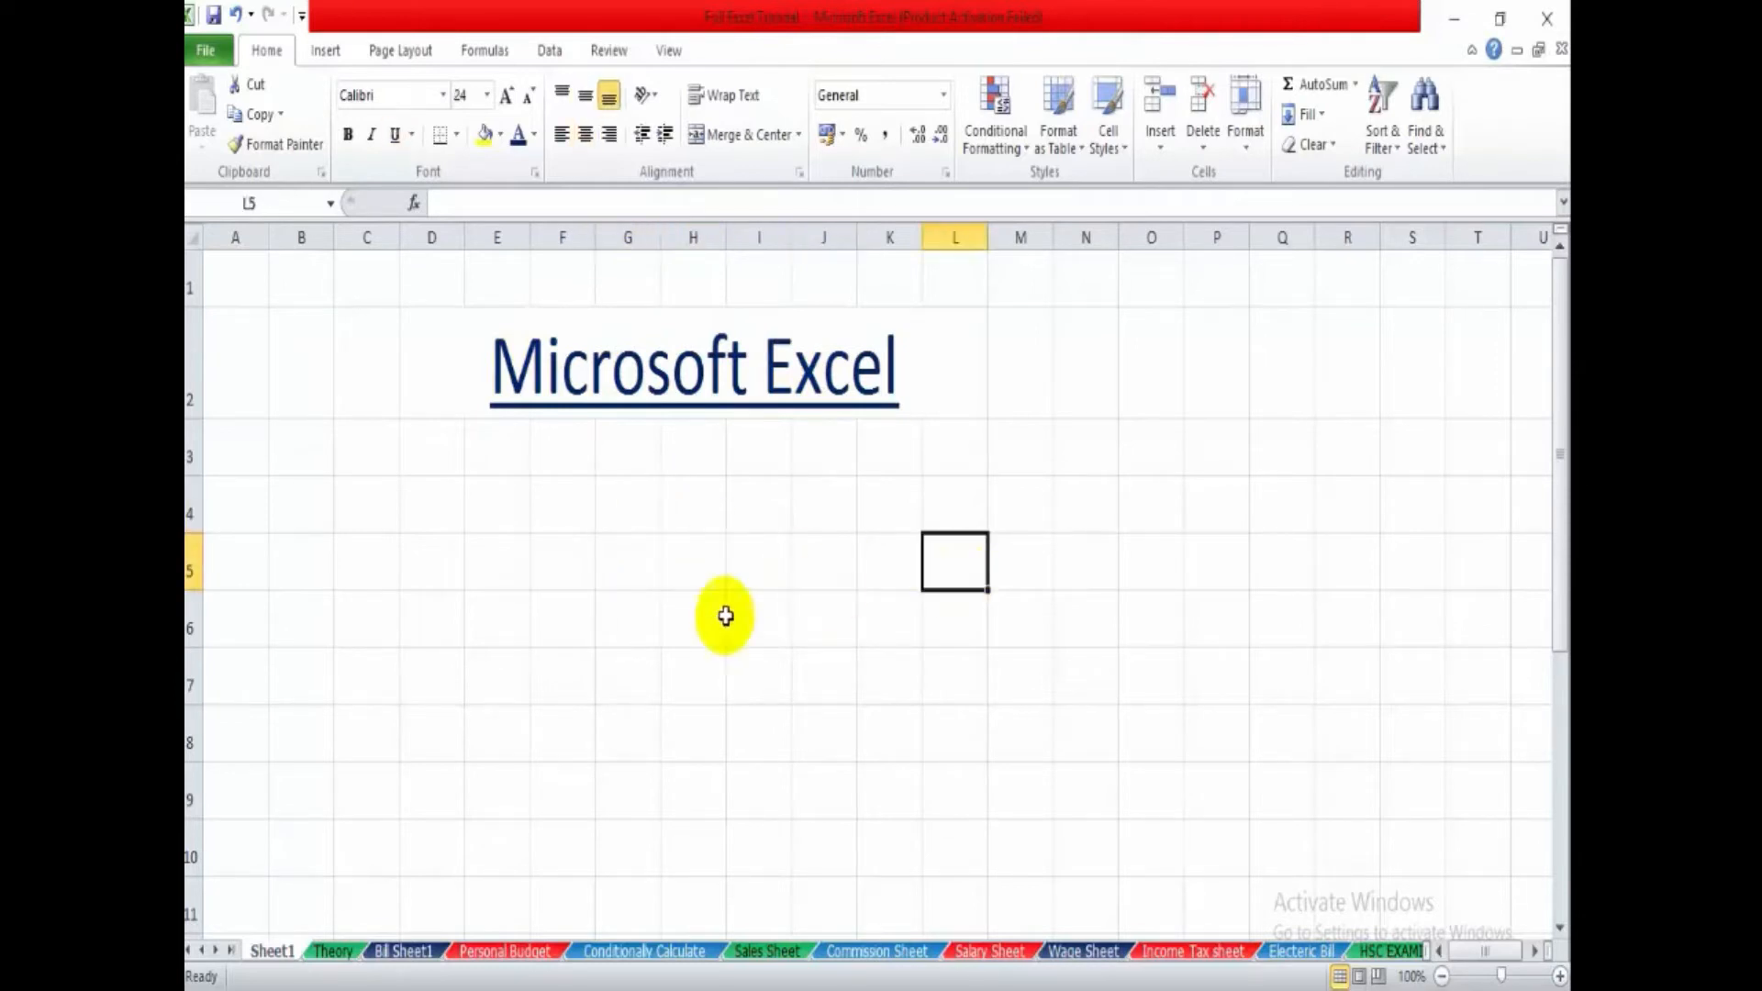
{"action": "left_click", "coordinate": [724, 614]}
{"action": "left_click", "coordinate": [1021, 457]}
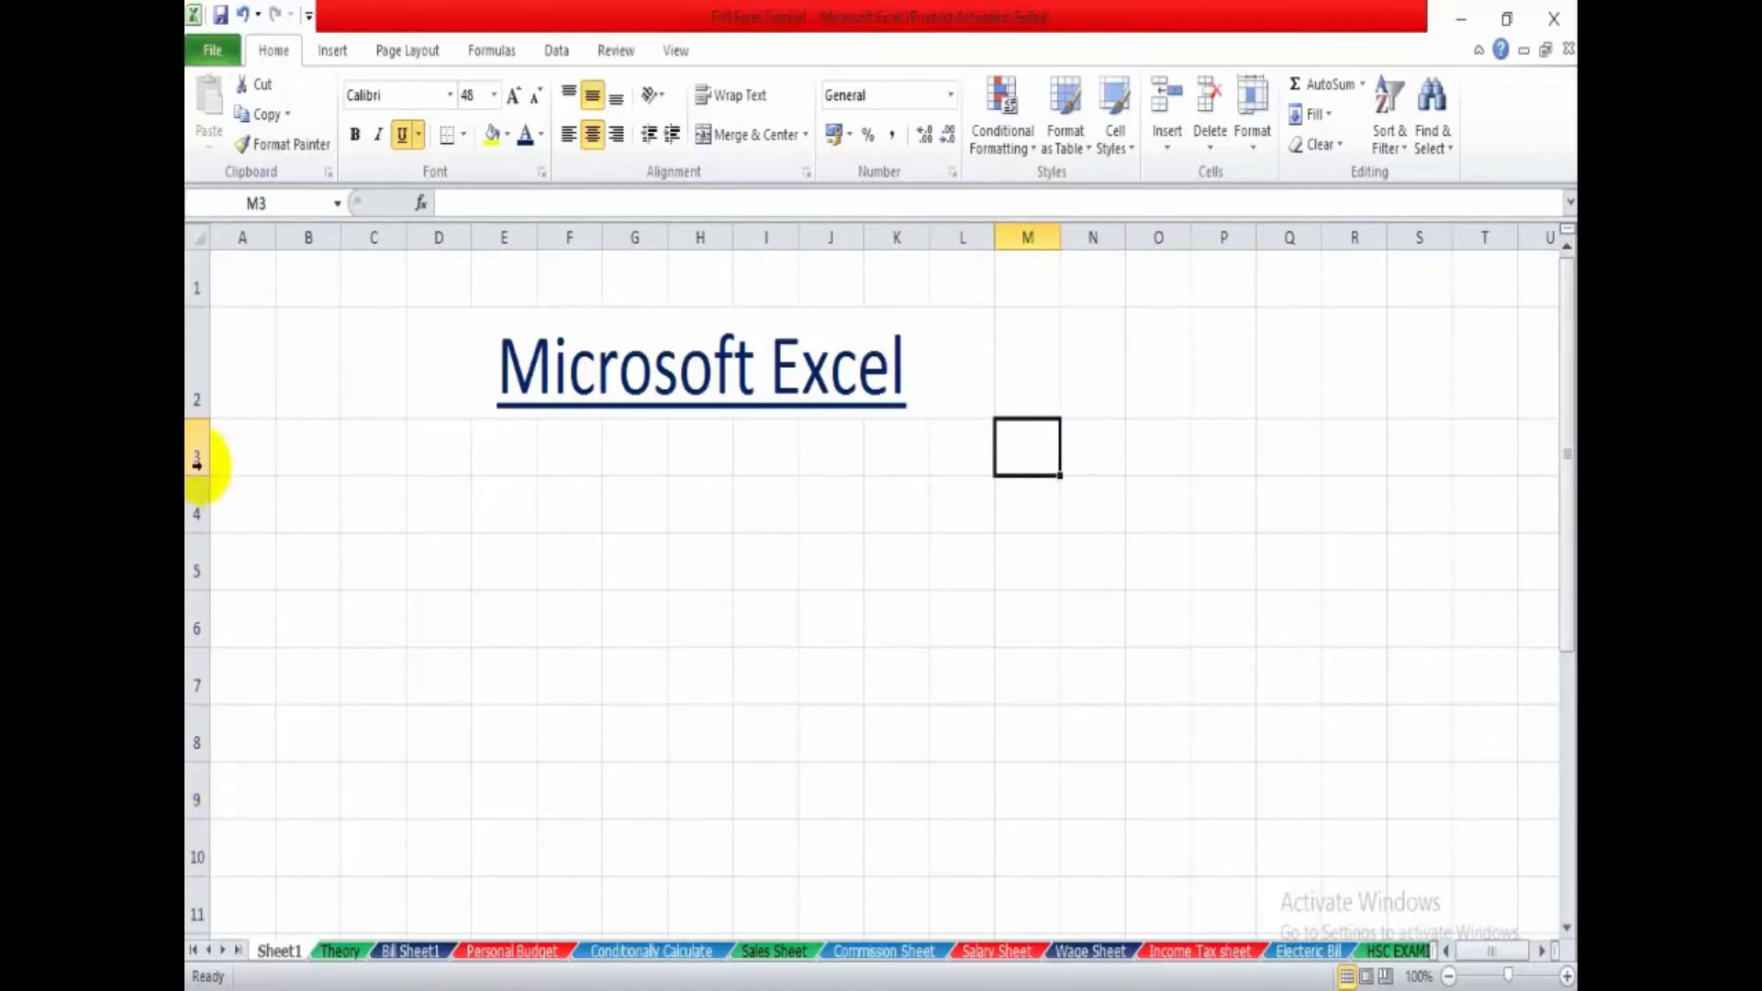
- Highlight column M together with row 4, and select cell M4 where they intersect
{"action": "left_click", "coordinate": [1017, 232]}
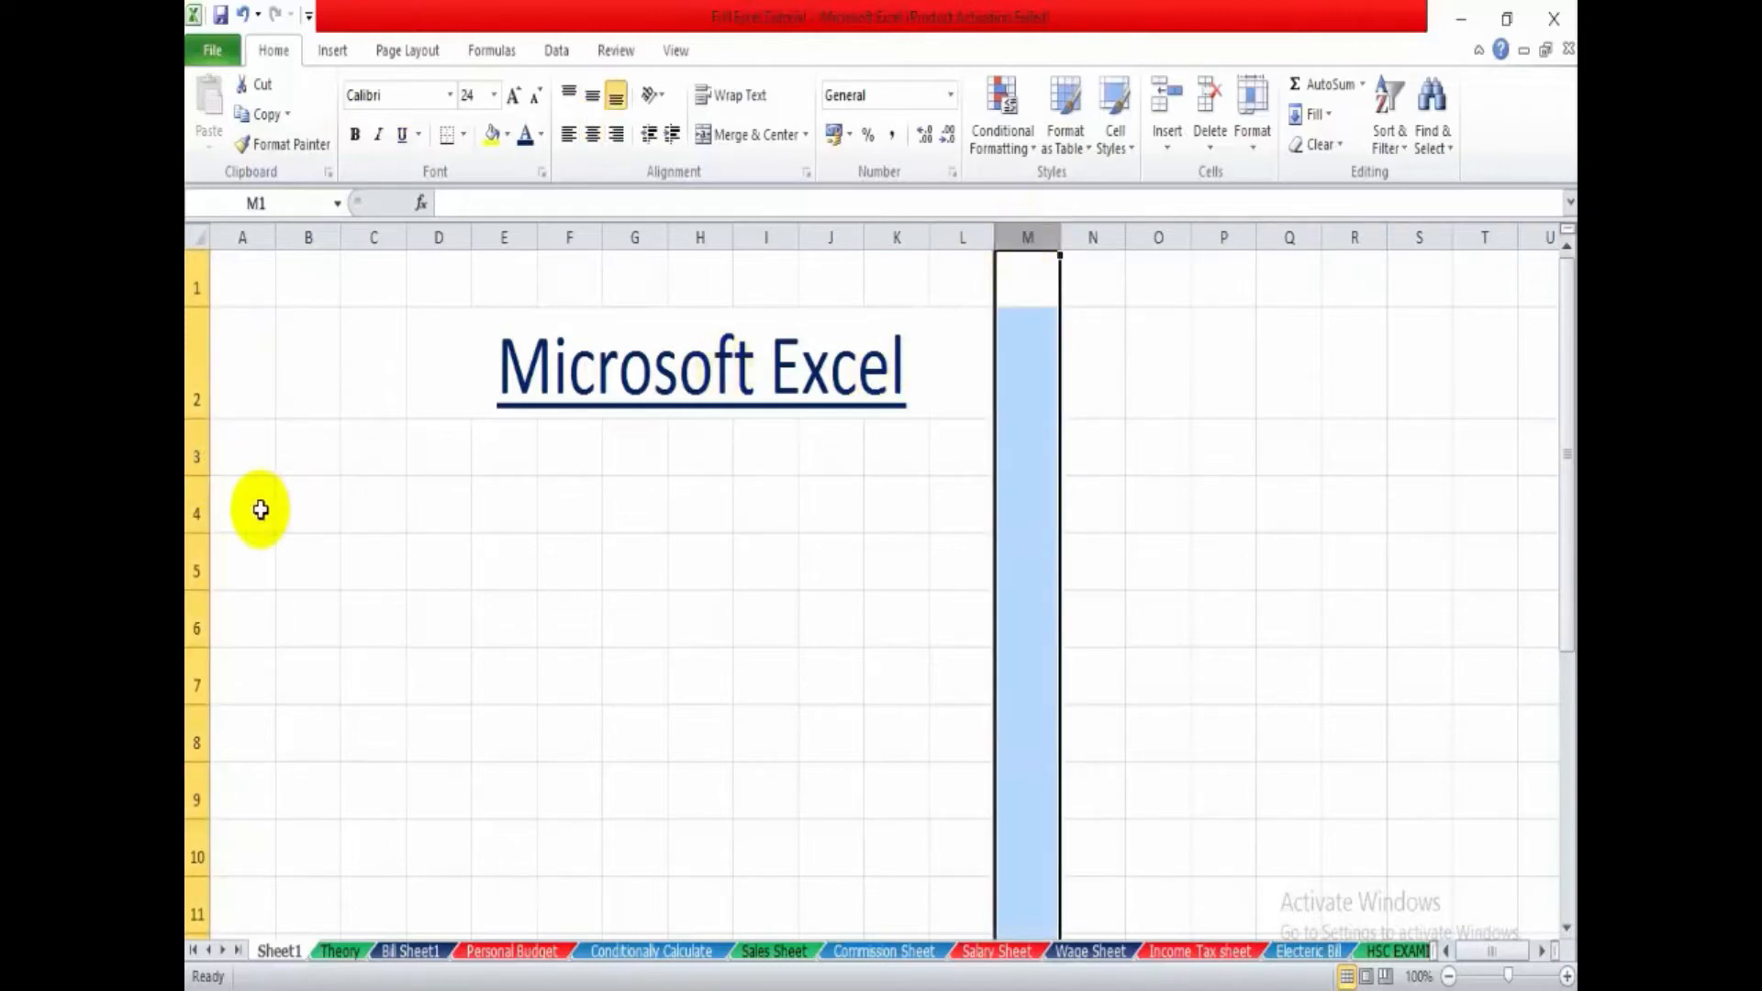
{"action": "left_click", "coordinate": [195, 516], "text": "ctrl"}
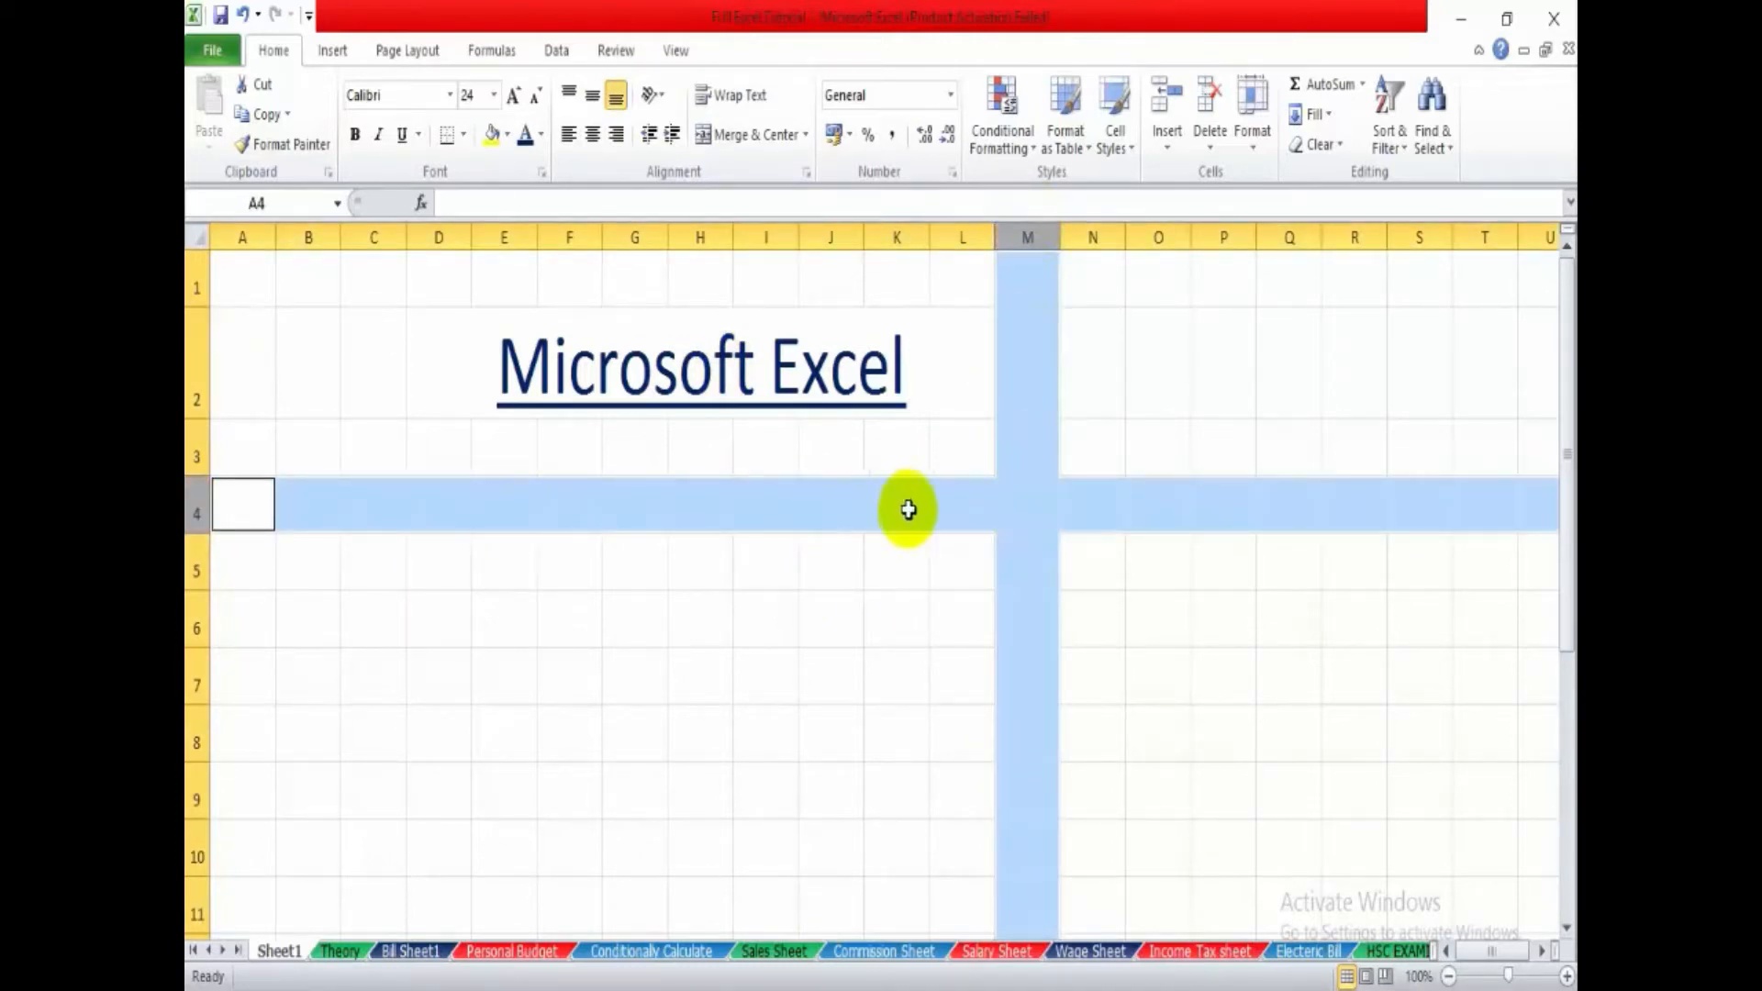
{"action": "left_click", "coordinate": [1030, 509]}
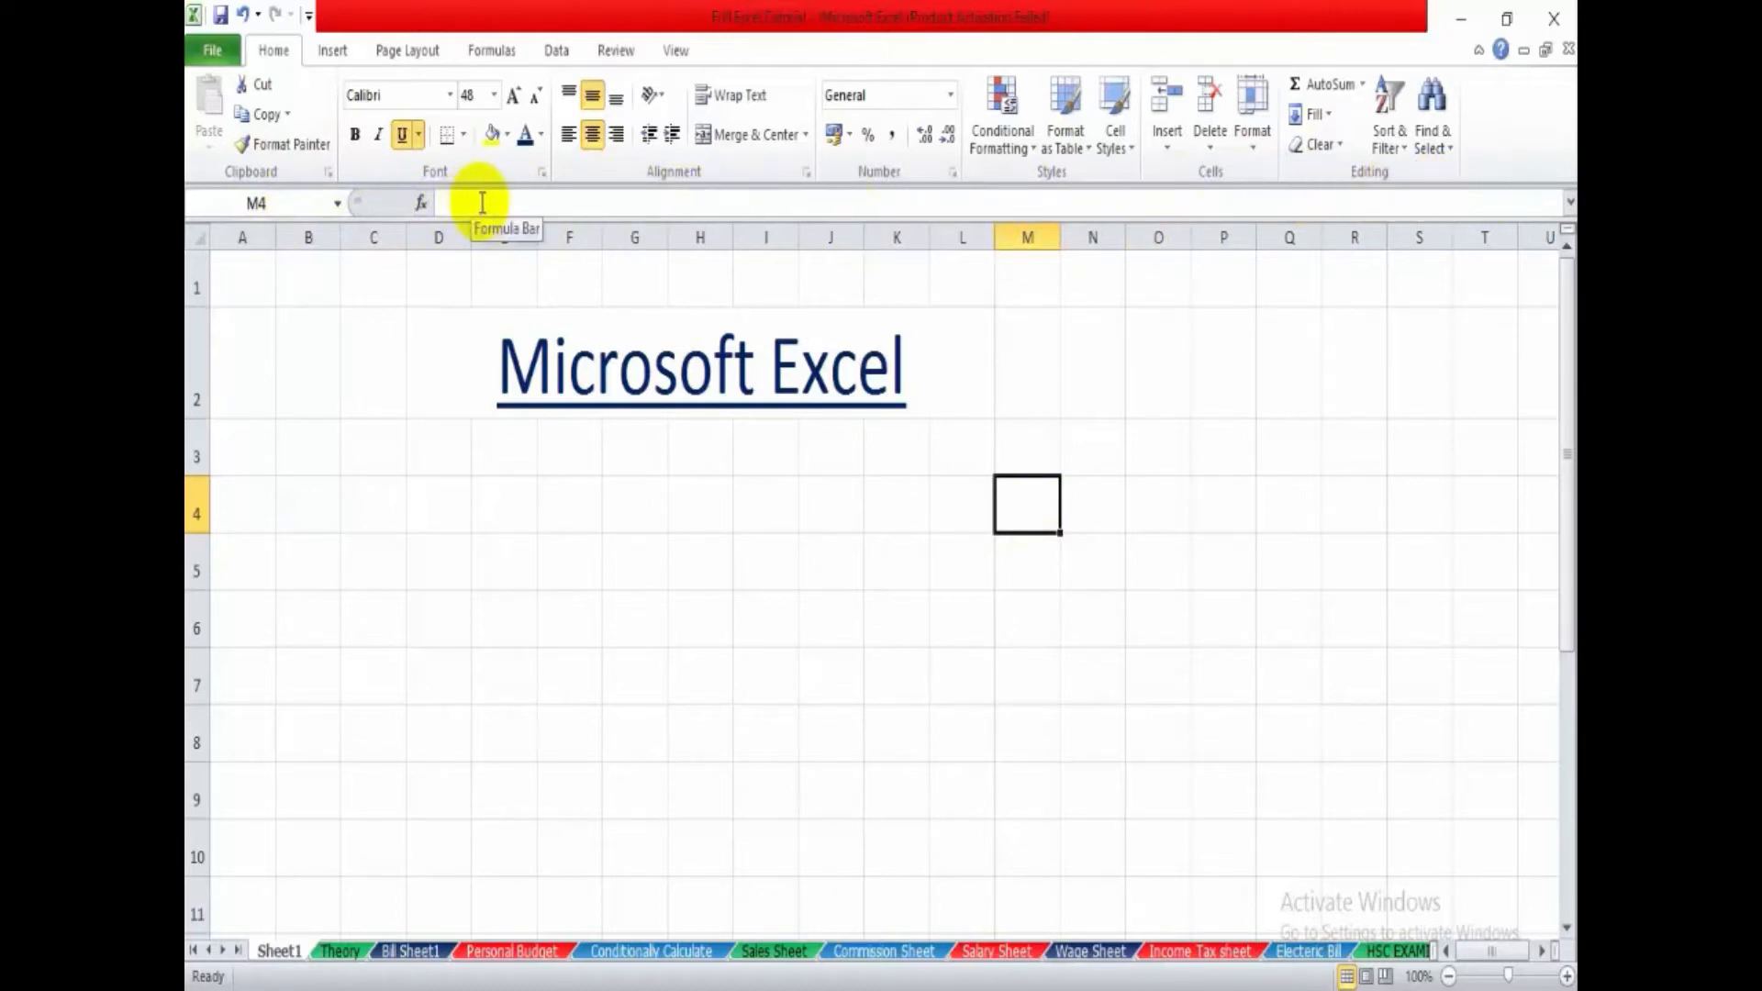
- Enter the sample text "safsdafsdf" in cell M4 and clear that cell
{"action": "left_click", "coordinate": [540, 204]}
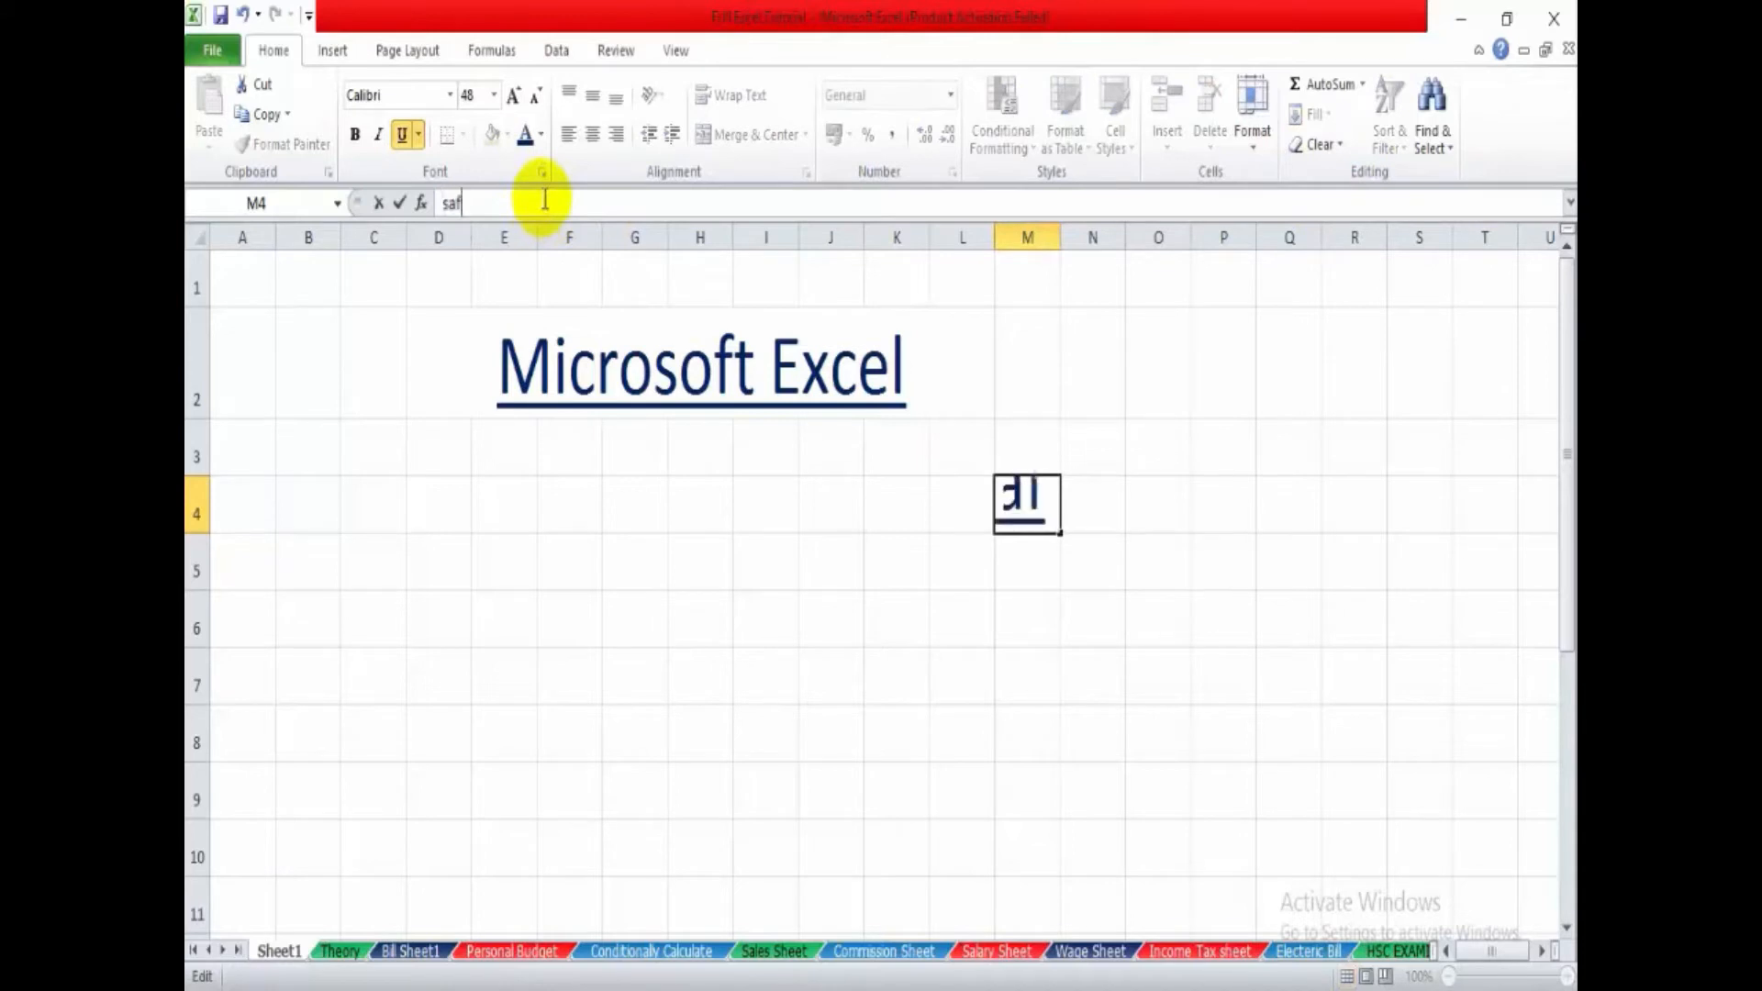
{"action": "type", "text": "safsdafsdf"}
{"action": "left_click", "coordinate": [1009, 510]}
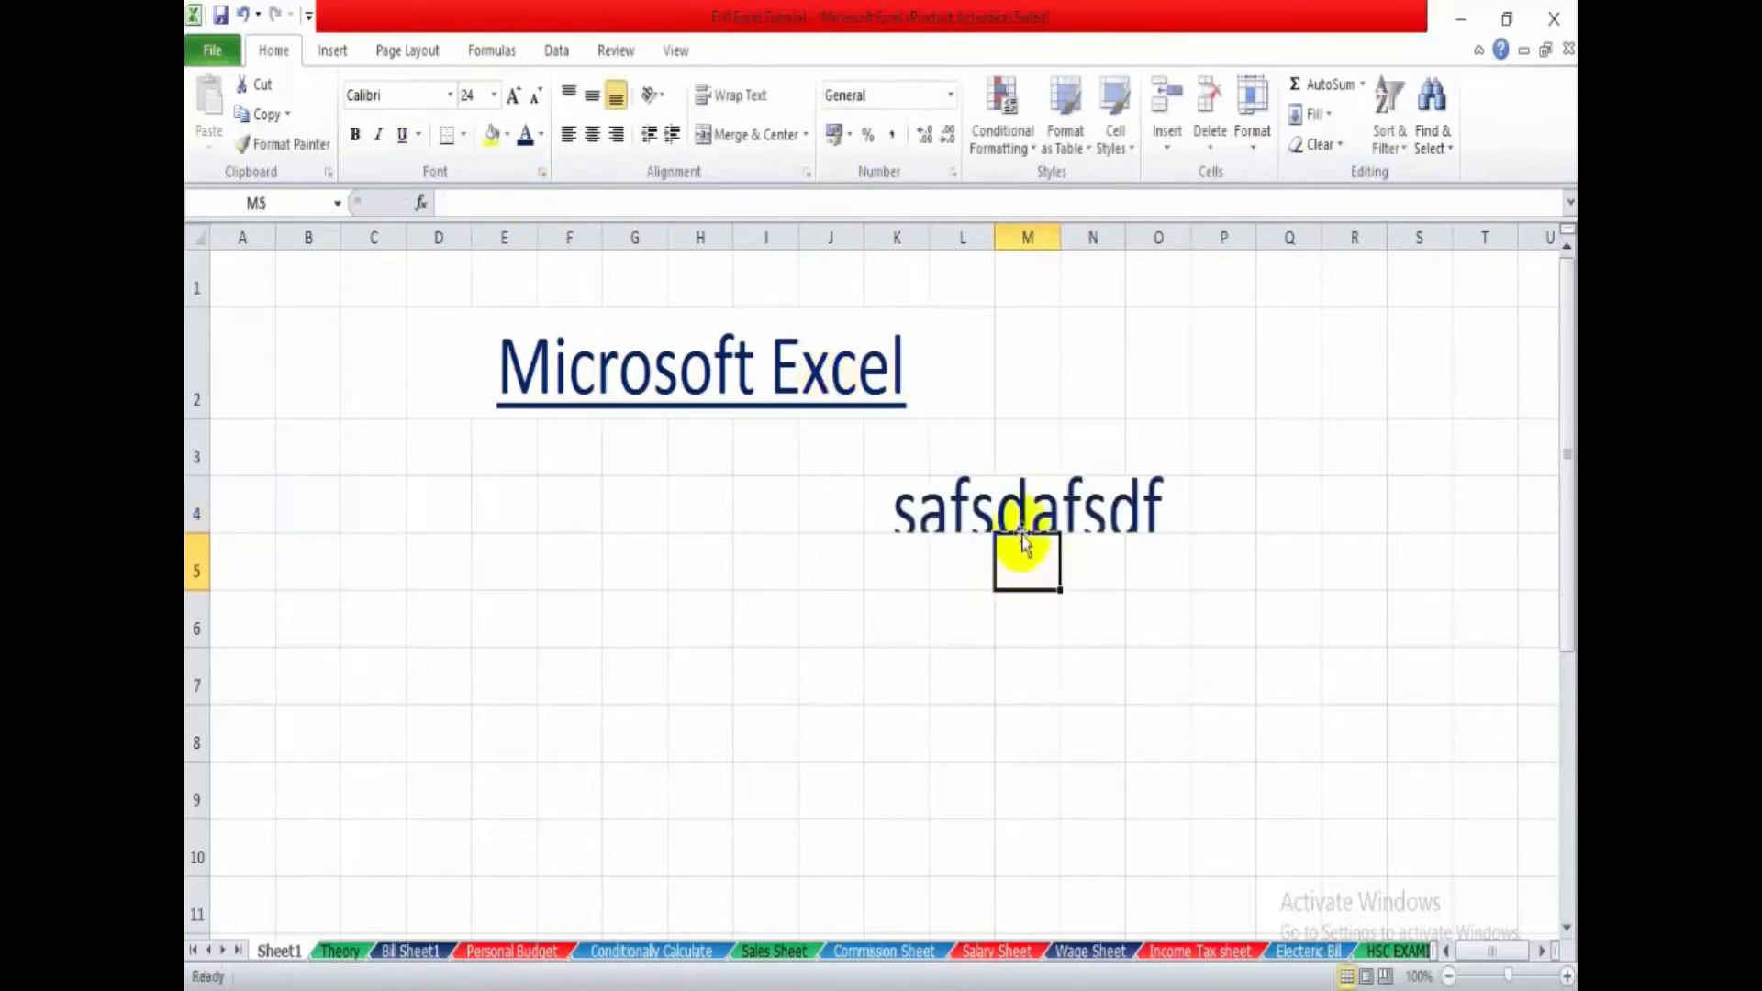
{"action": "left_click", "coordinate": [1010, 623]}
{"action": "left_click", "coordinate": [973, 519]}
{"action": "left_click", "coordinate": [1030, 505]}
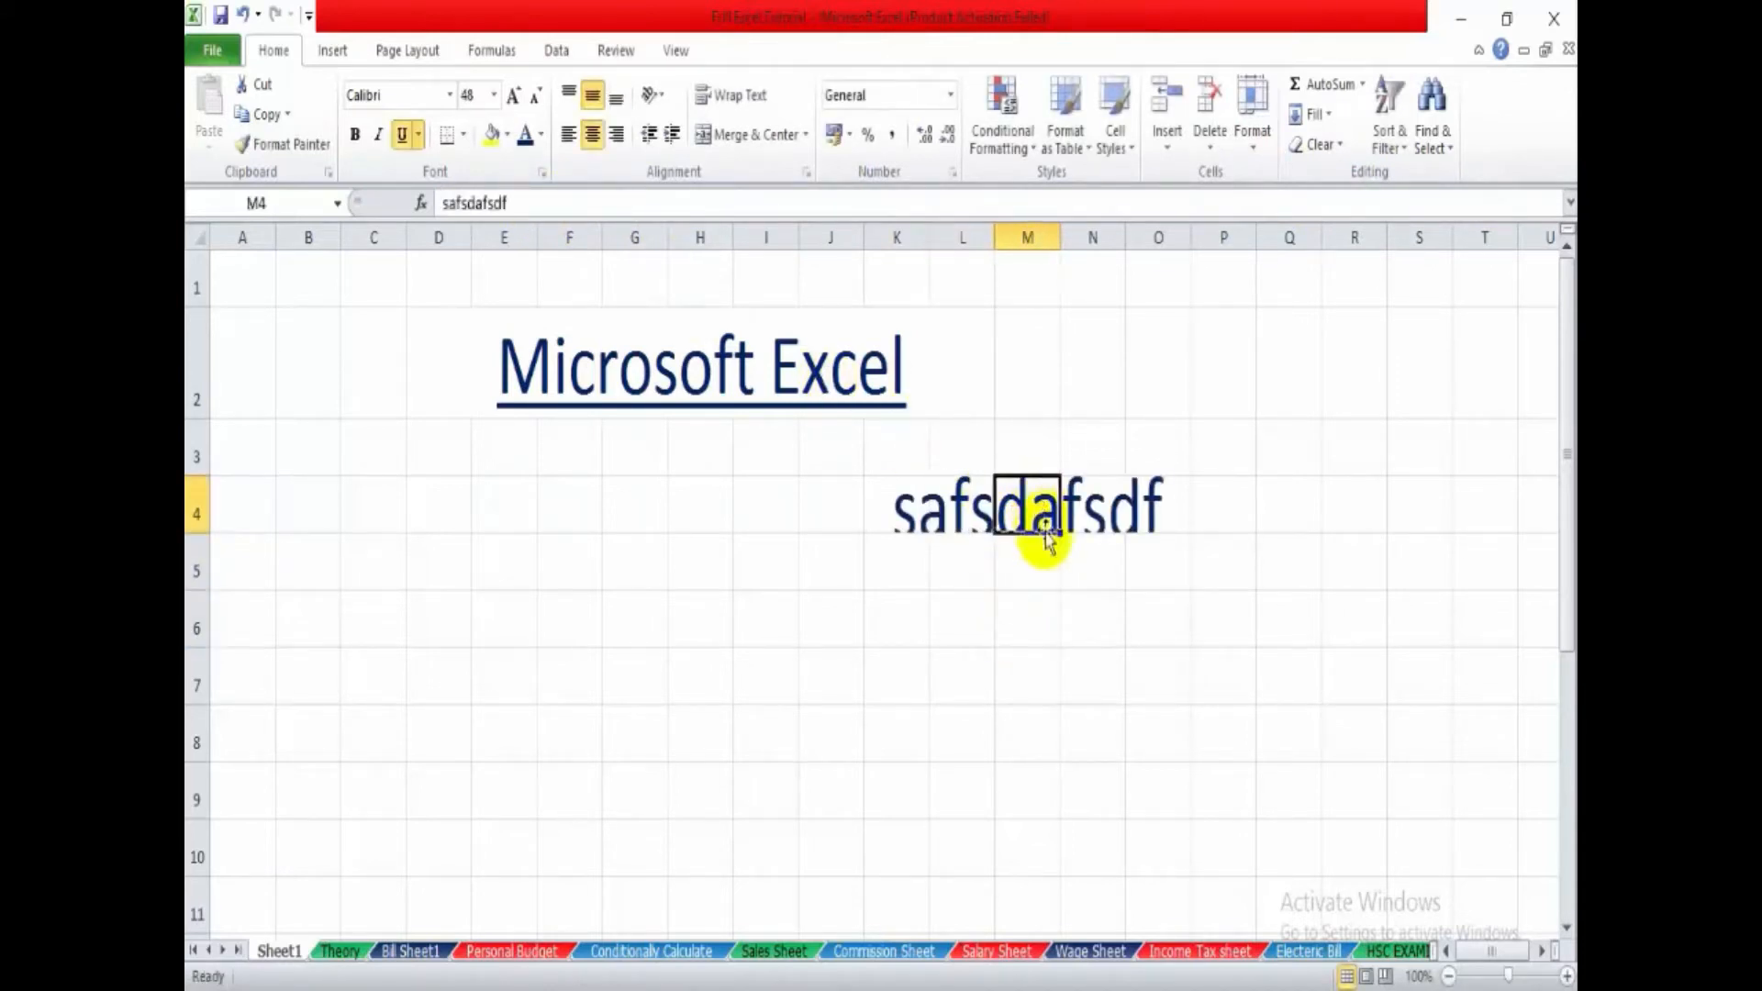
{"action": "key", "text": "Delete"}
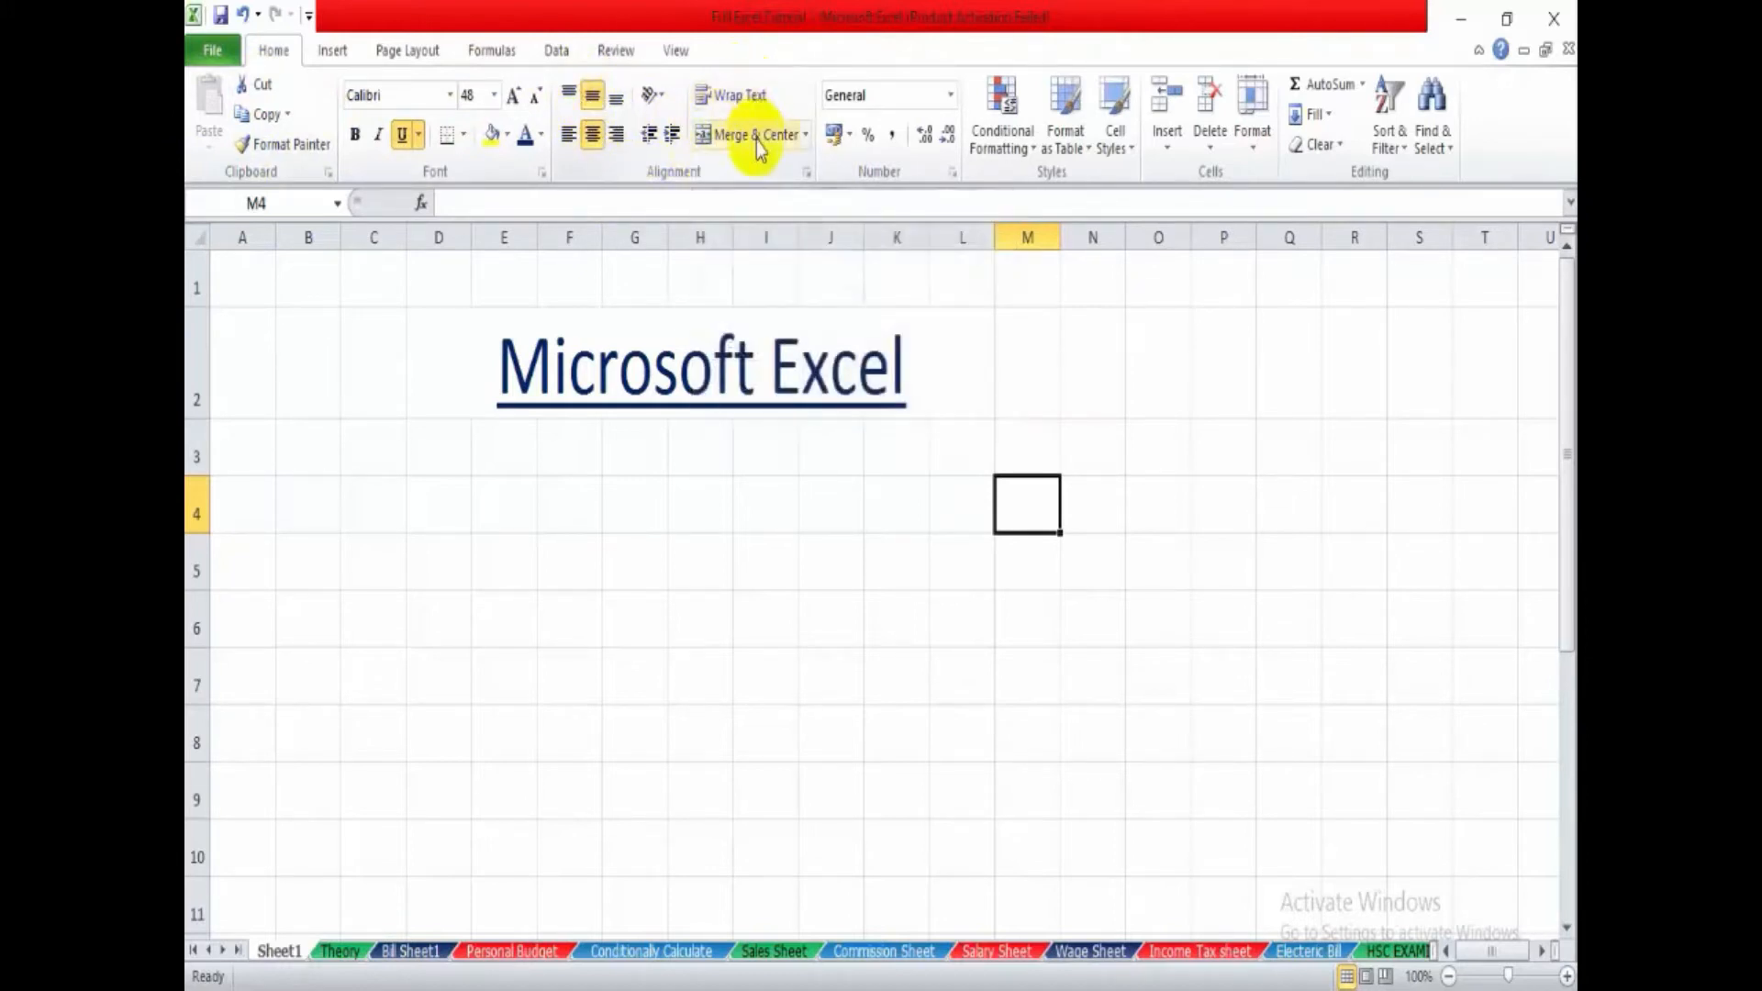
{"action": "left_click", "coordinate": [814, 555]}
{"action": "left_click", "coordinate": [852, 450]}
{"action": "left_click", "coordinate": [758, 549]}
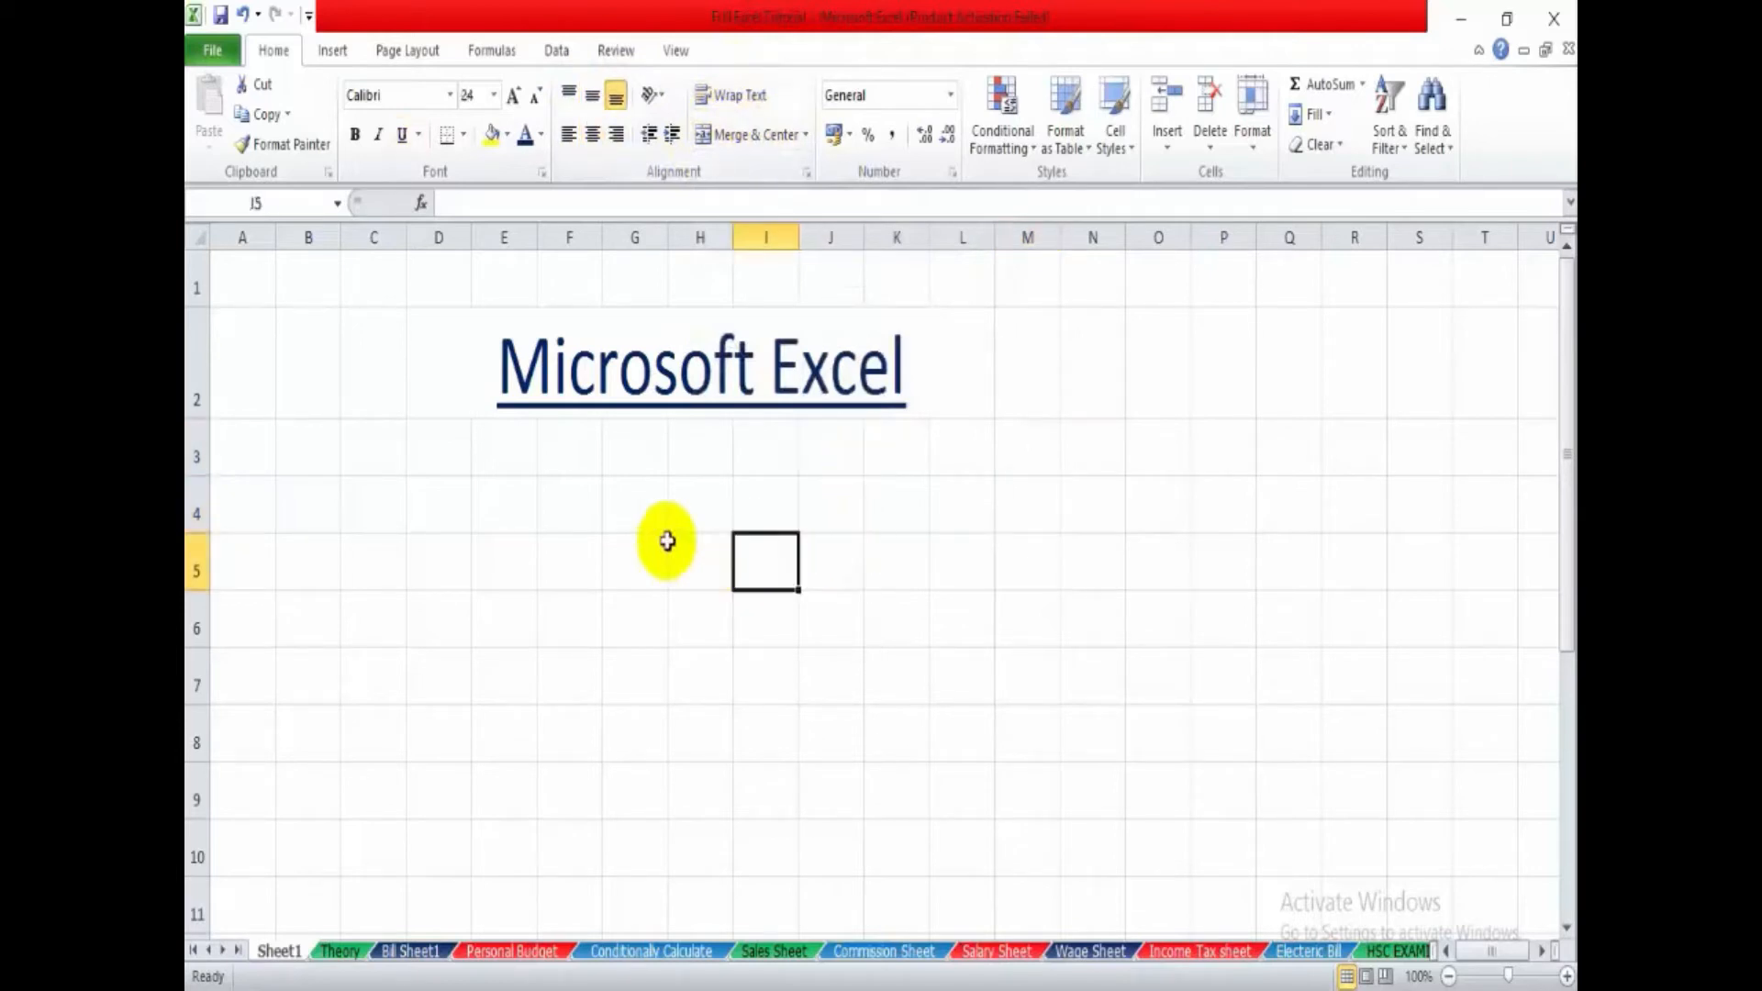
- Enter the text "Excel Full Course" in cell H4, below the Microsoft Excel heading
{"action": "left_click", "coordinate": [708, 520]}
{"action": "type", "text": "f"}
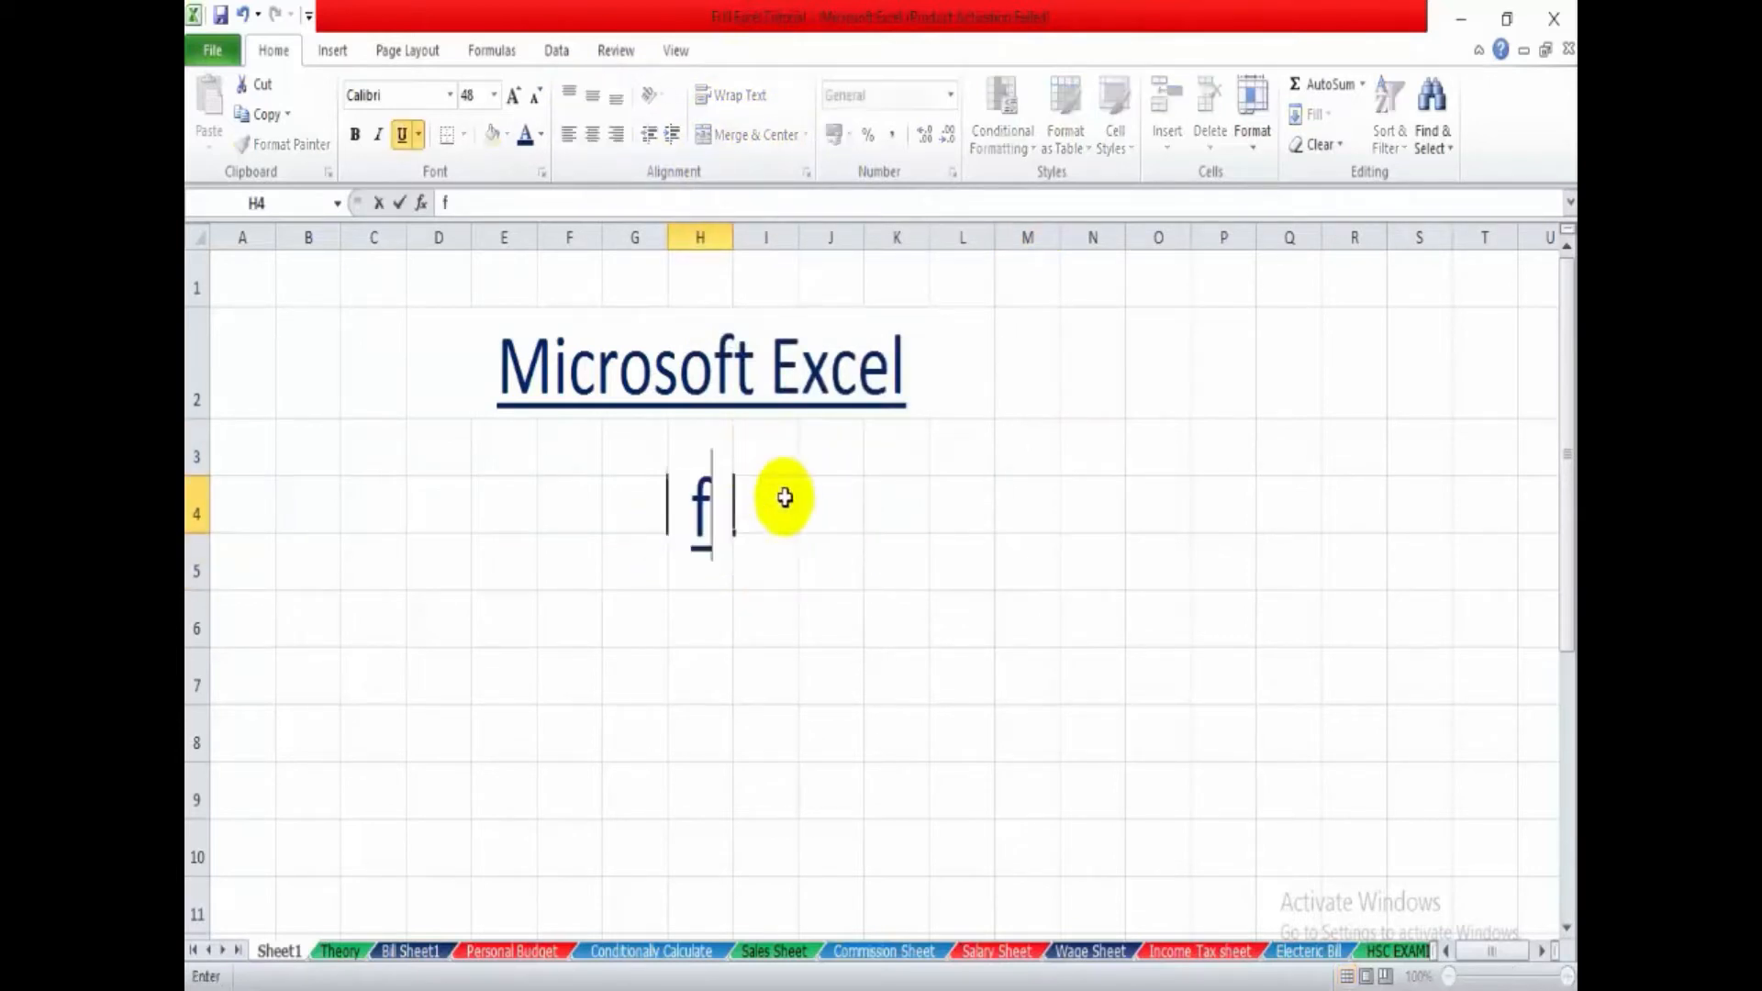
{"action": "type", "text": "sdsd"}
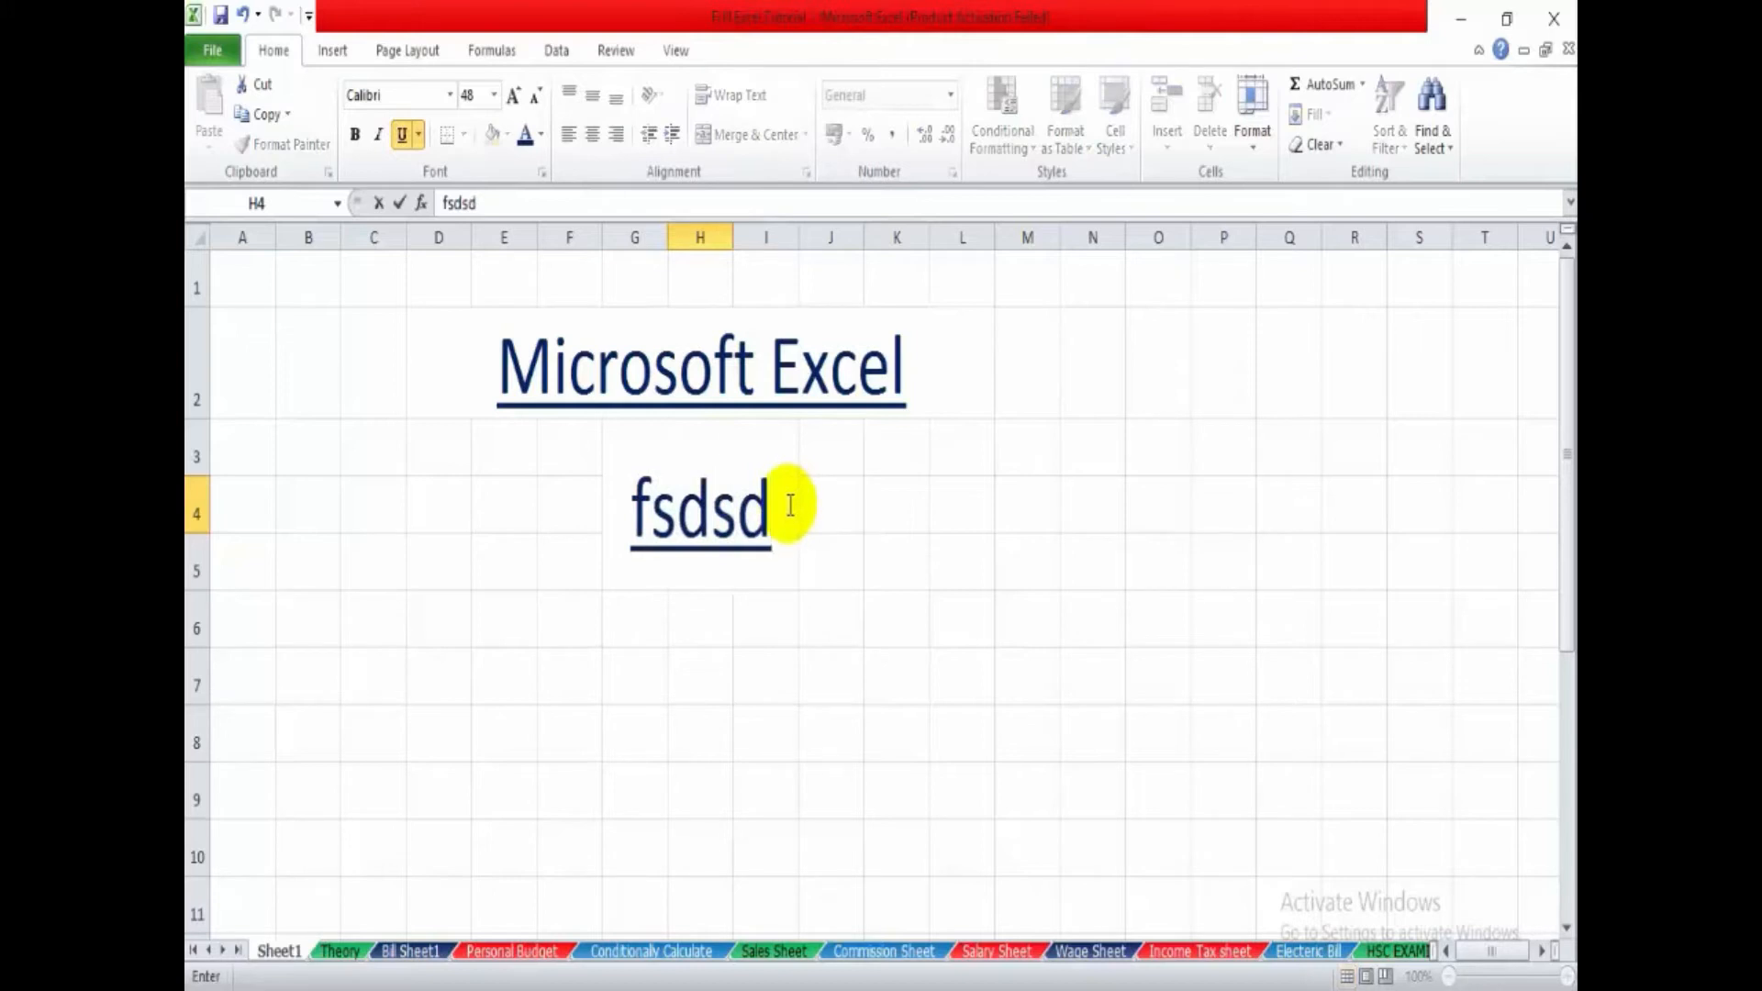
{"action": "key", "text": "BackSpace"}
{"action": "key", "text": "BackSpace"}
{"action": "key", "text": "BackSpace"}
{"action": "key", "text": "BackSpace"}
{"action": "key", "text": "BackSpace"}
{"action": "type", "text": "Excel Full Cour"}
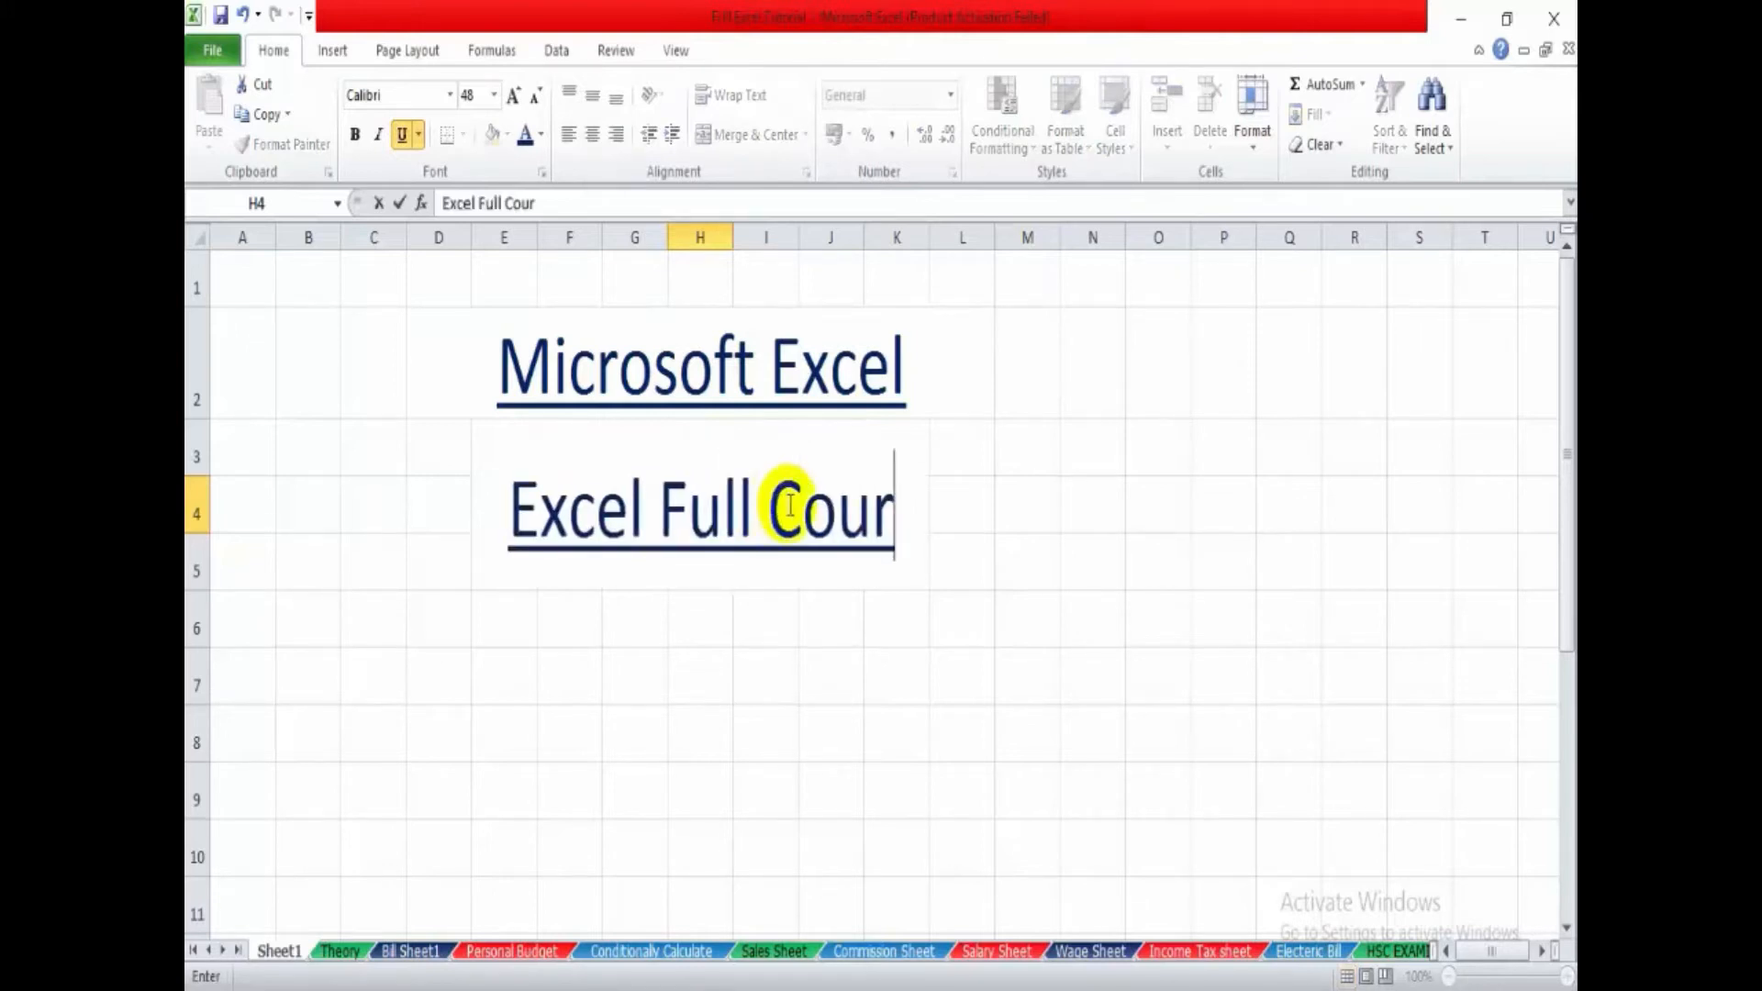
{"action": "type", "text": "se"}
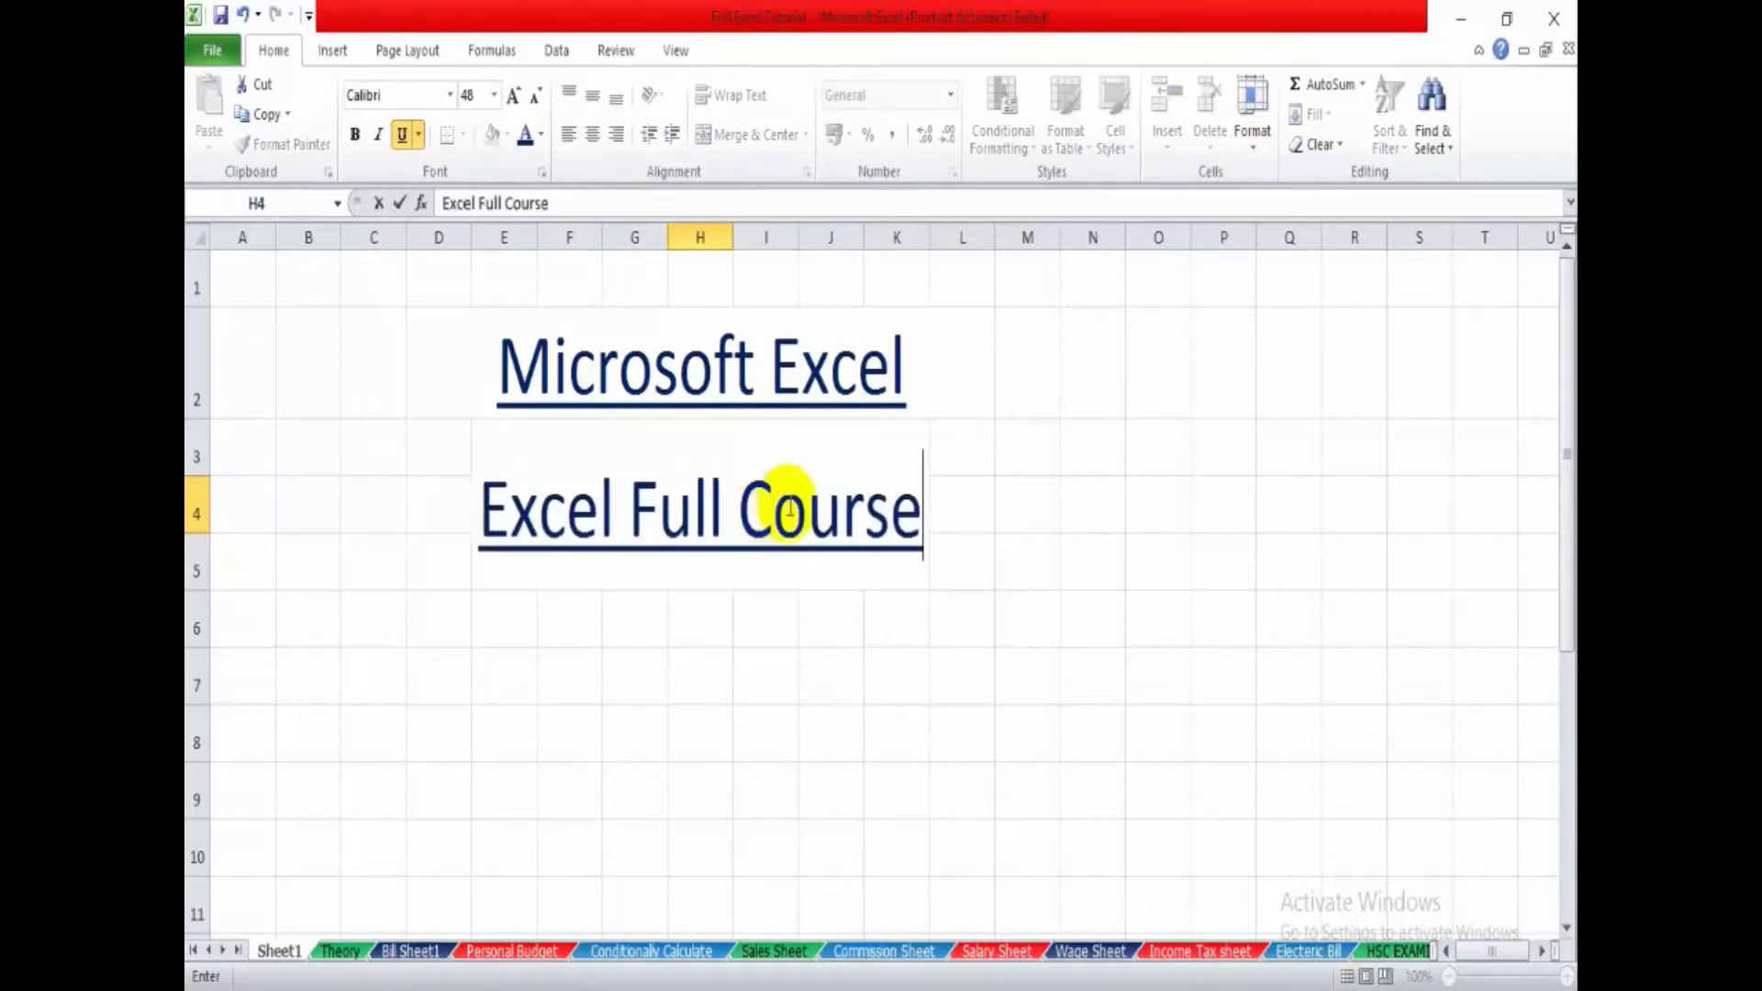
{"action": "left_click", "coordinate": [1050, 542]}
- Check the individual cells under the "Excel Full Course" text in row 4 to find which one holds it
{"action": "left_click", "coordinate": [504, 510]}
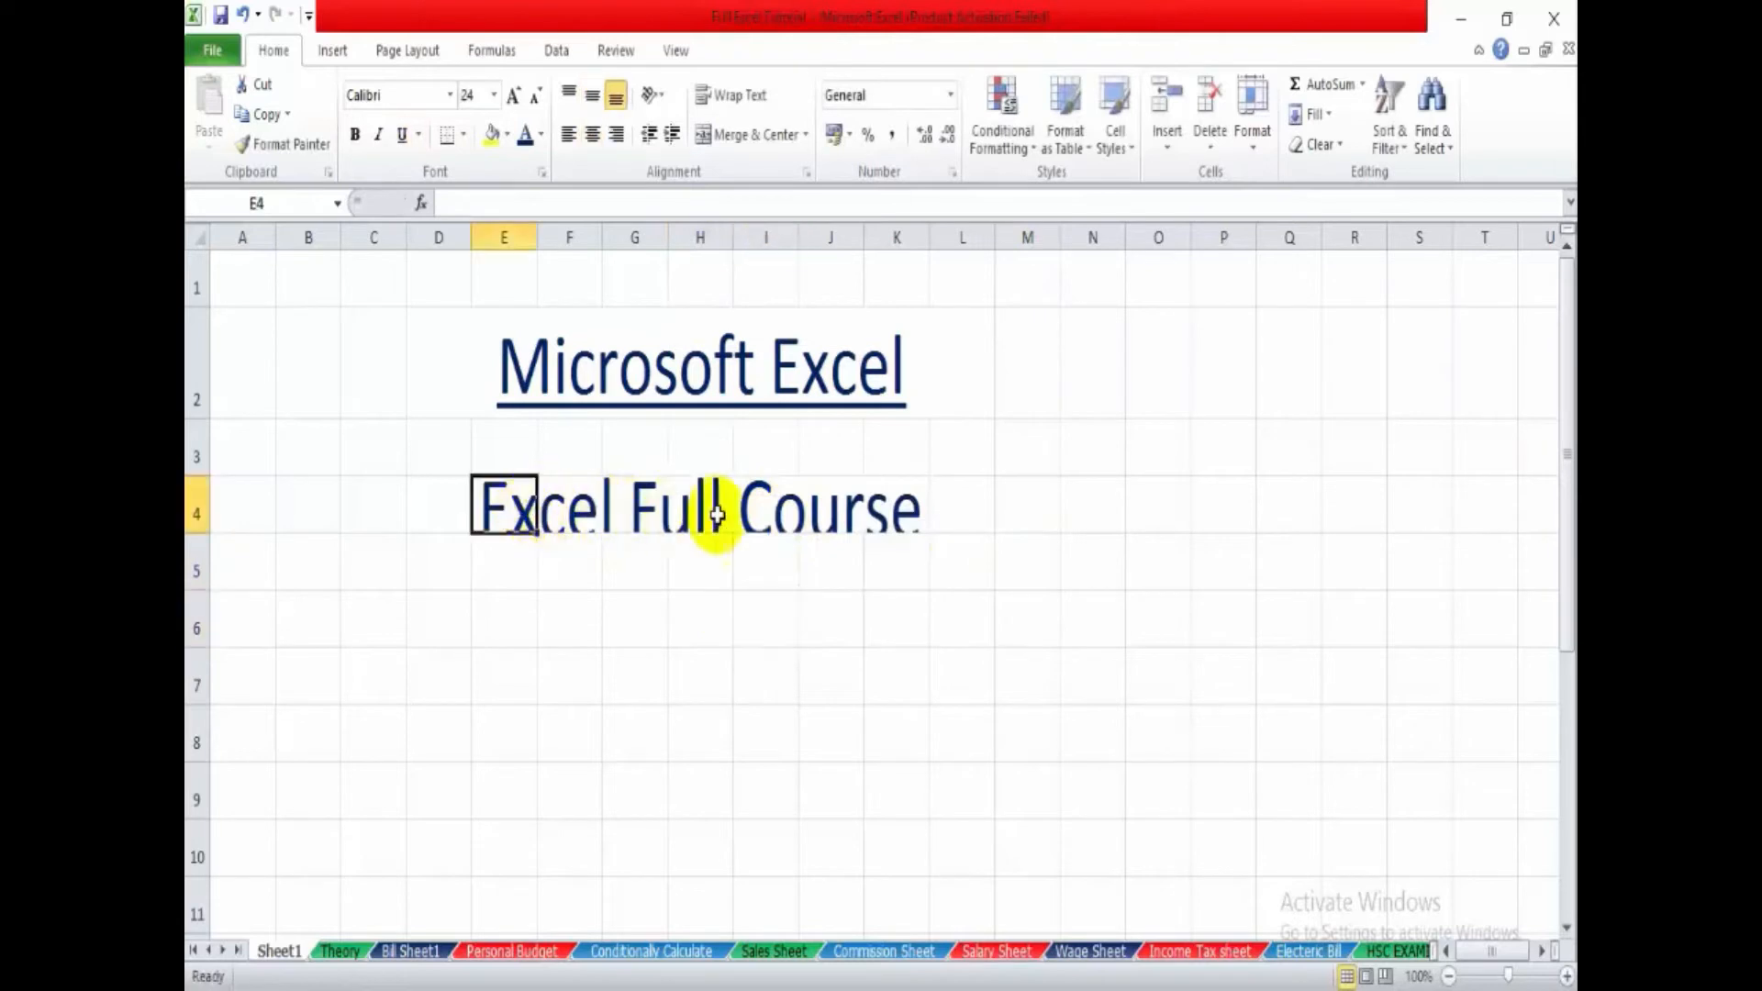
{"action": "left_click", "coordinate": [609, 523]}
{"action": "left_click", "coordinate": [569, 518]}
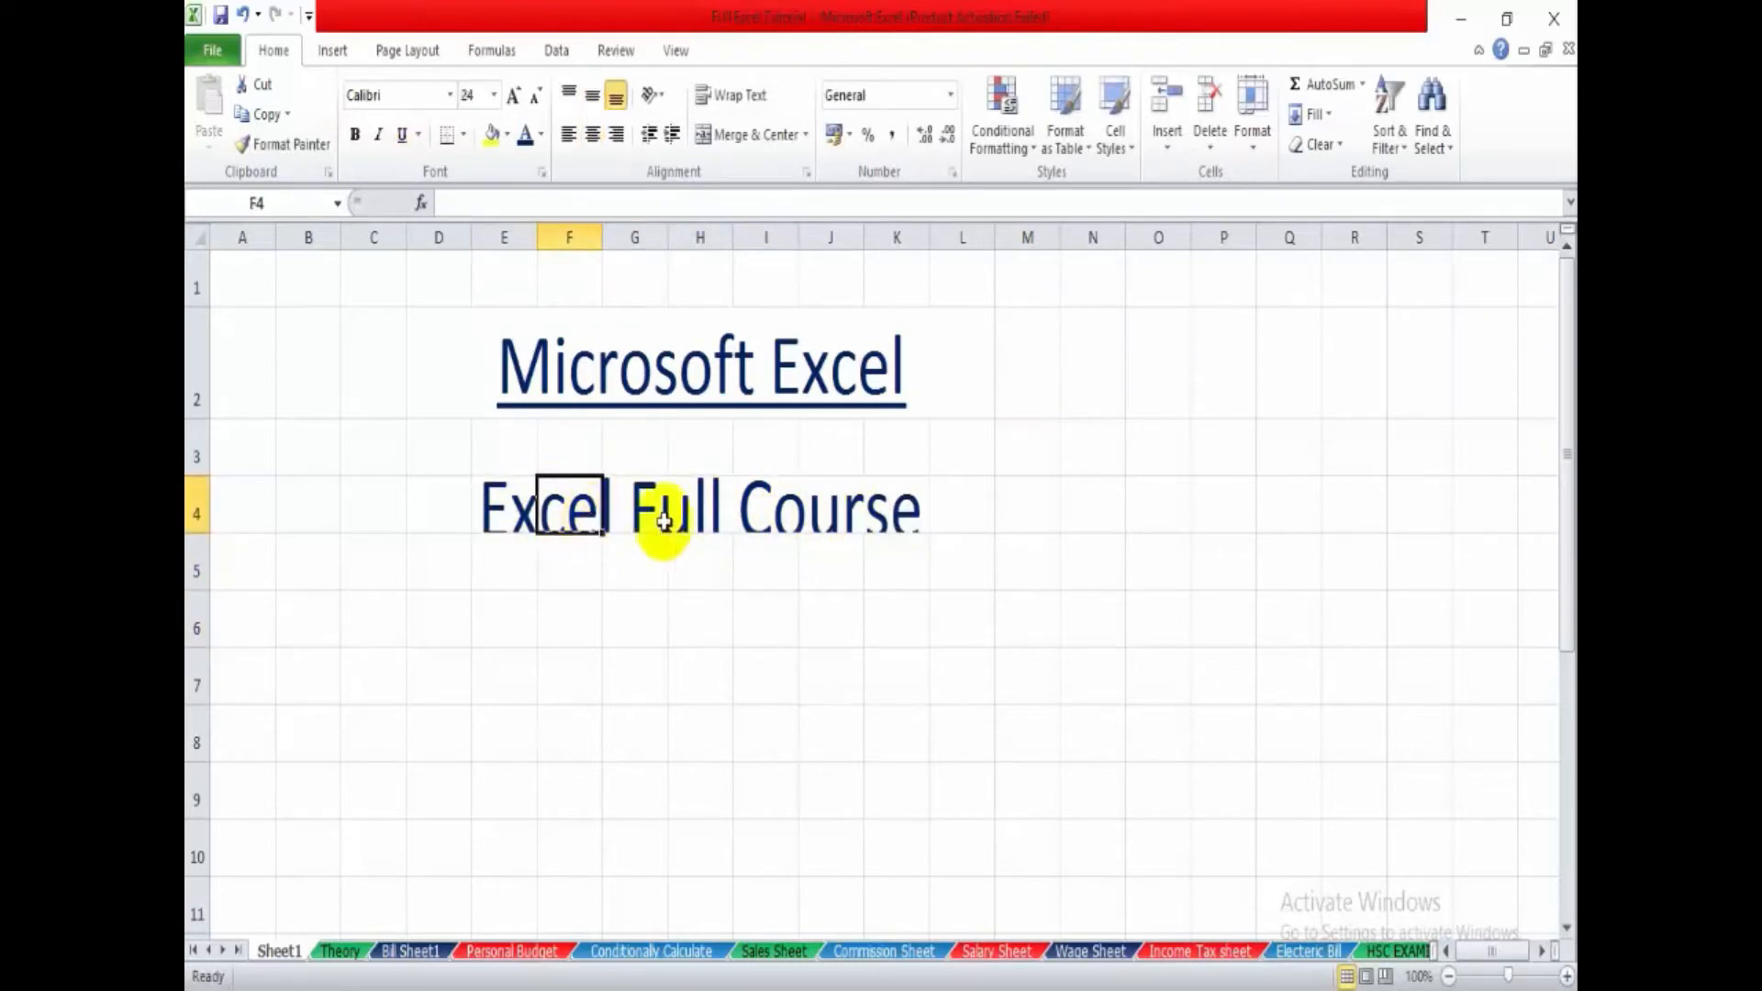
{"action": "left_click", "coordinate": [701, 516]}
{"action": "left_click", "coordinate": [849, 510]}
{"action": "left_click", "coordinate": [686, 510]}
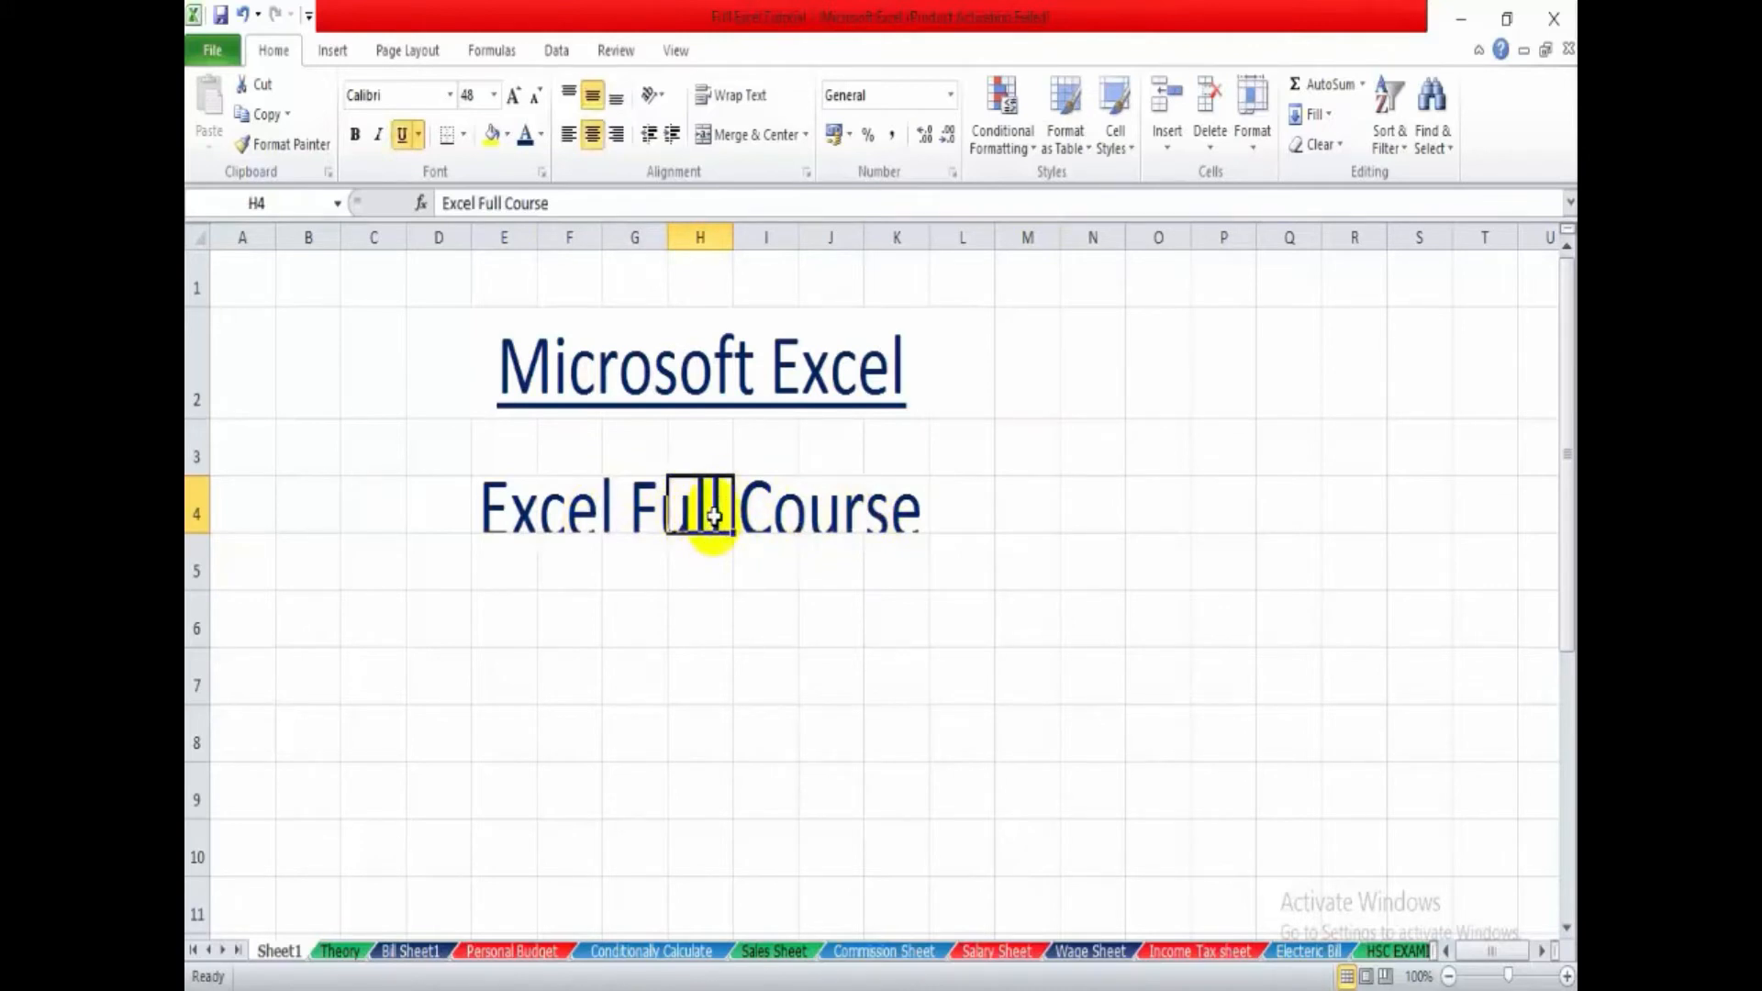
{"action": "left_click", "coordinate": [769, 506]}
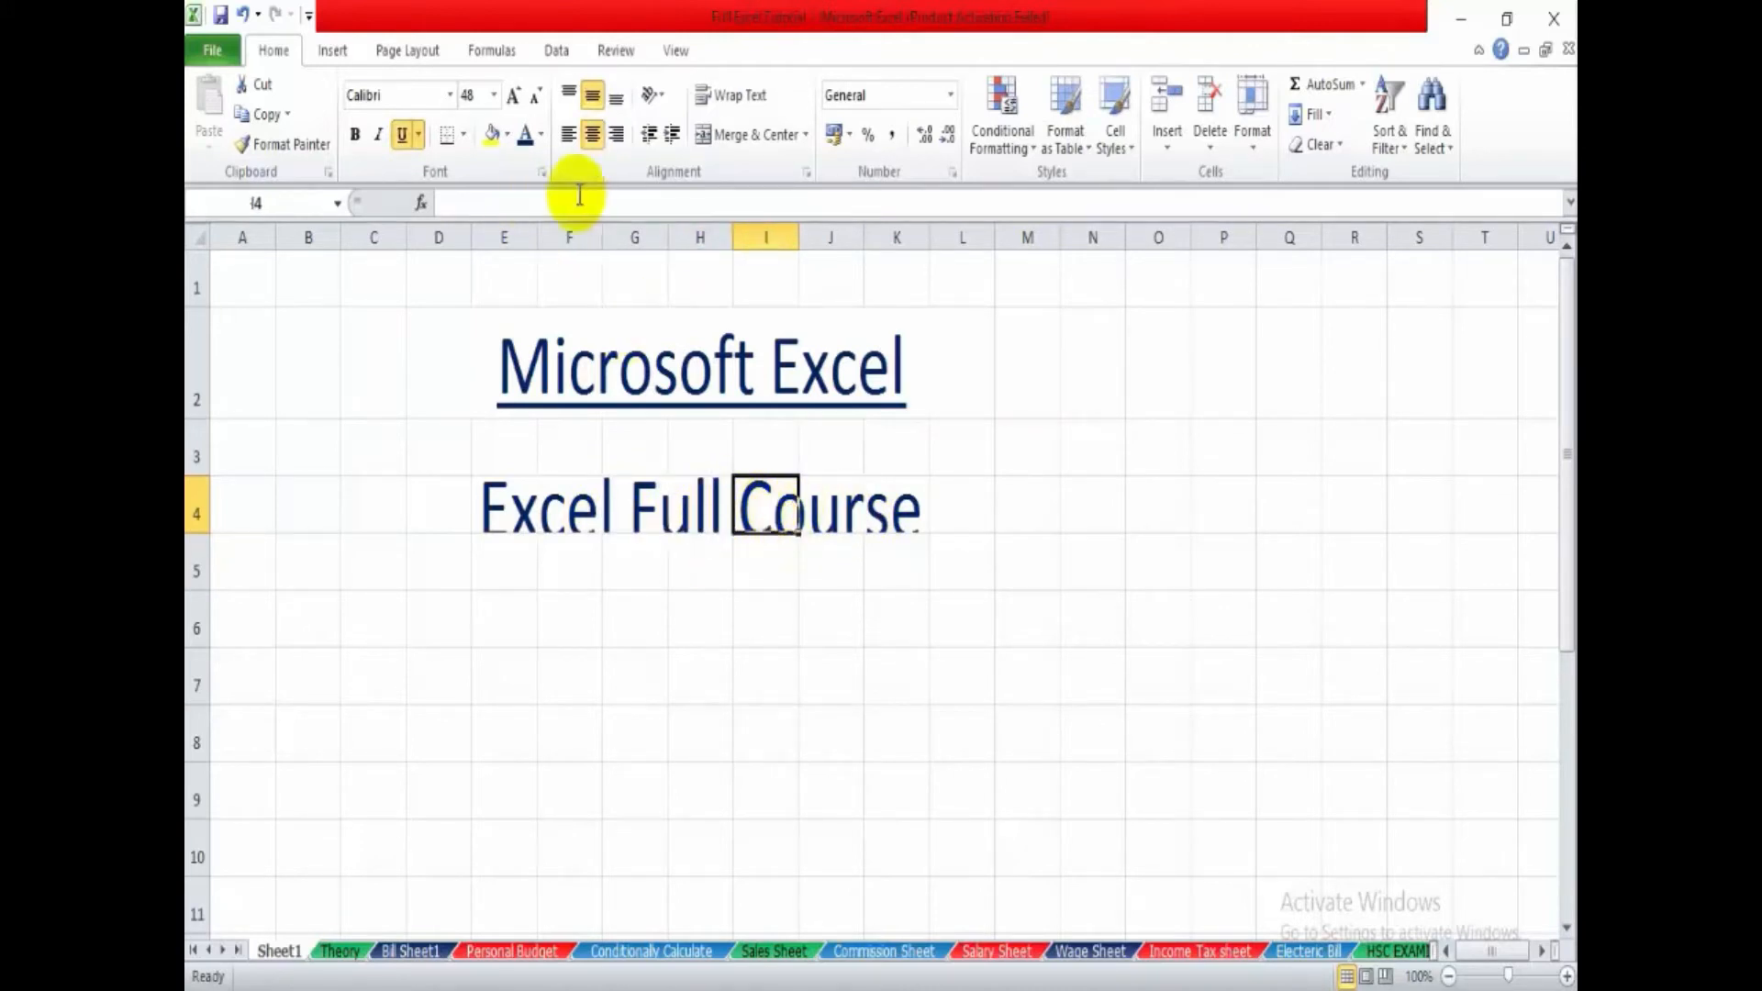
{"action": "left_click", "coordinate": [500, 507]}
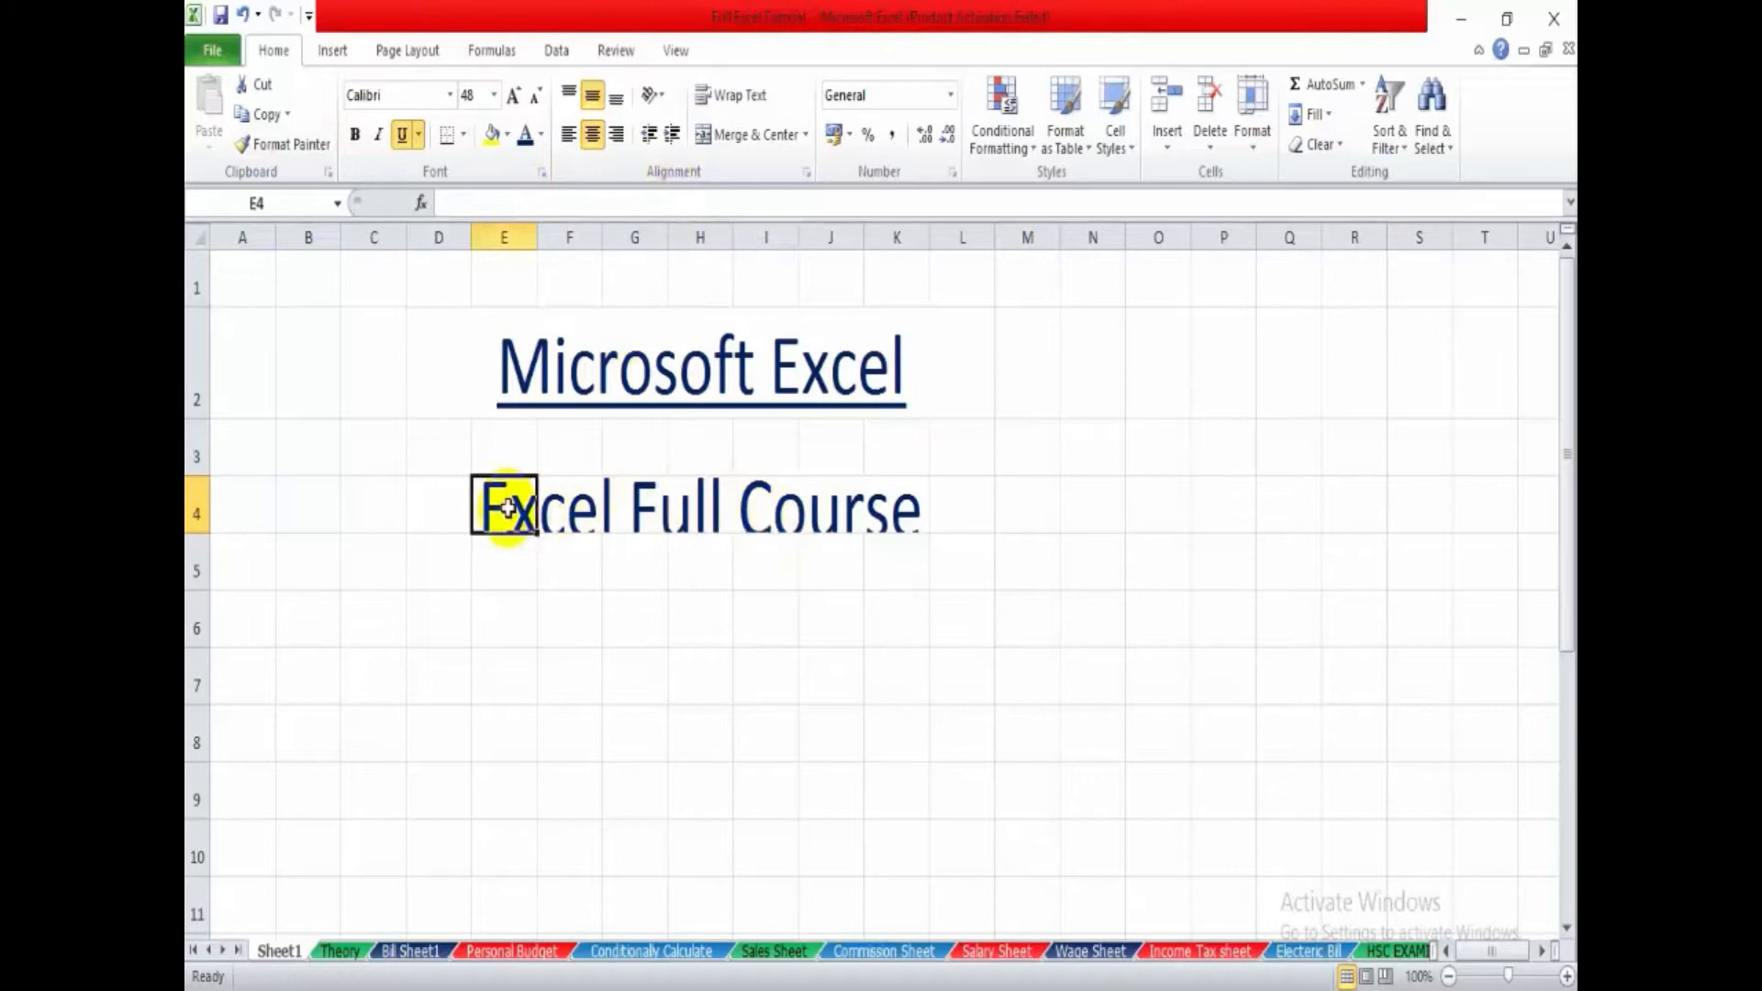
{"action": "left_click", "coordinate": [576, 507]}
{"action": "left_click", "coordinate": [657, 511]}
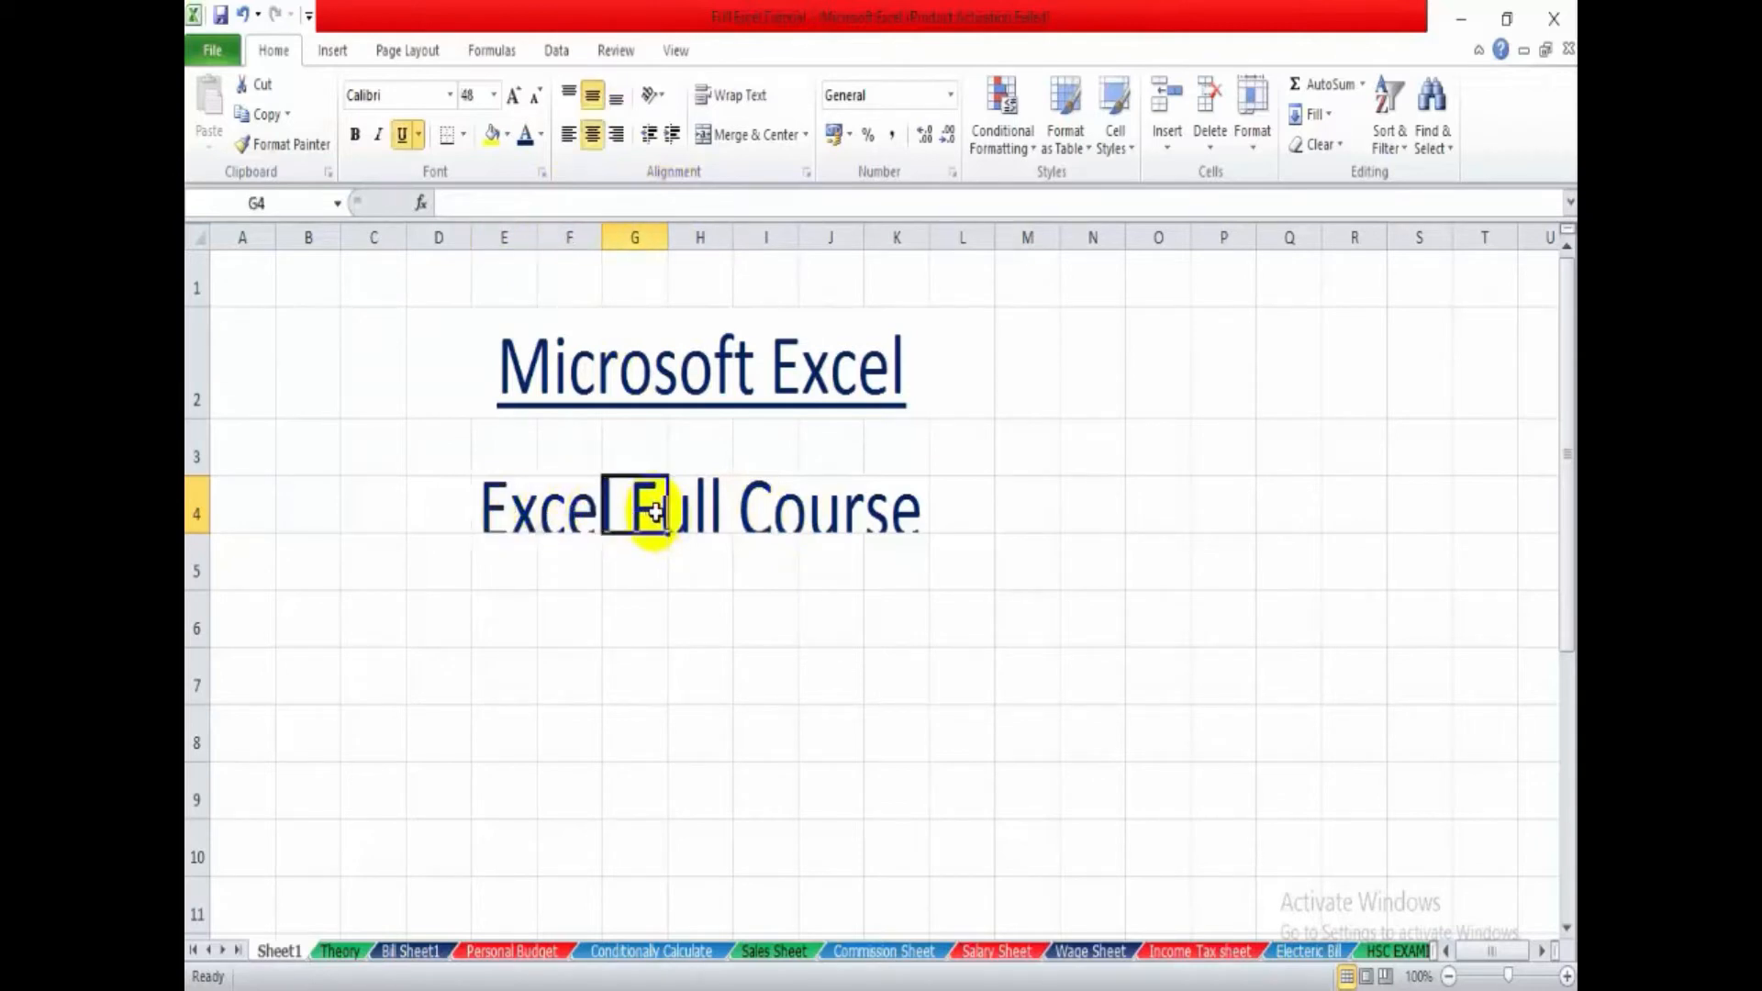
- Set the font size of the "Excel Full Course" text in cell H4 to 24
{"action": "left_click", "coordinate": [696, 510]}
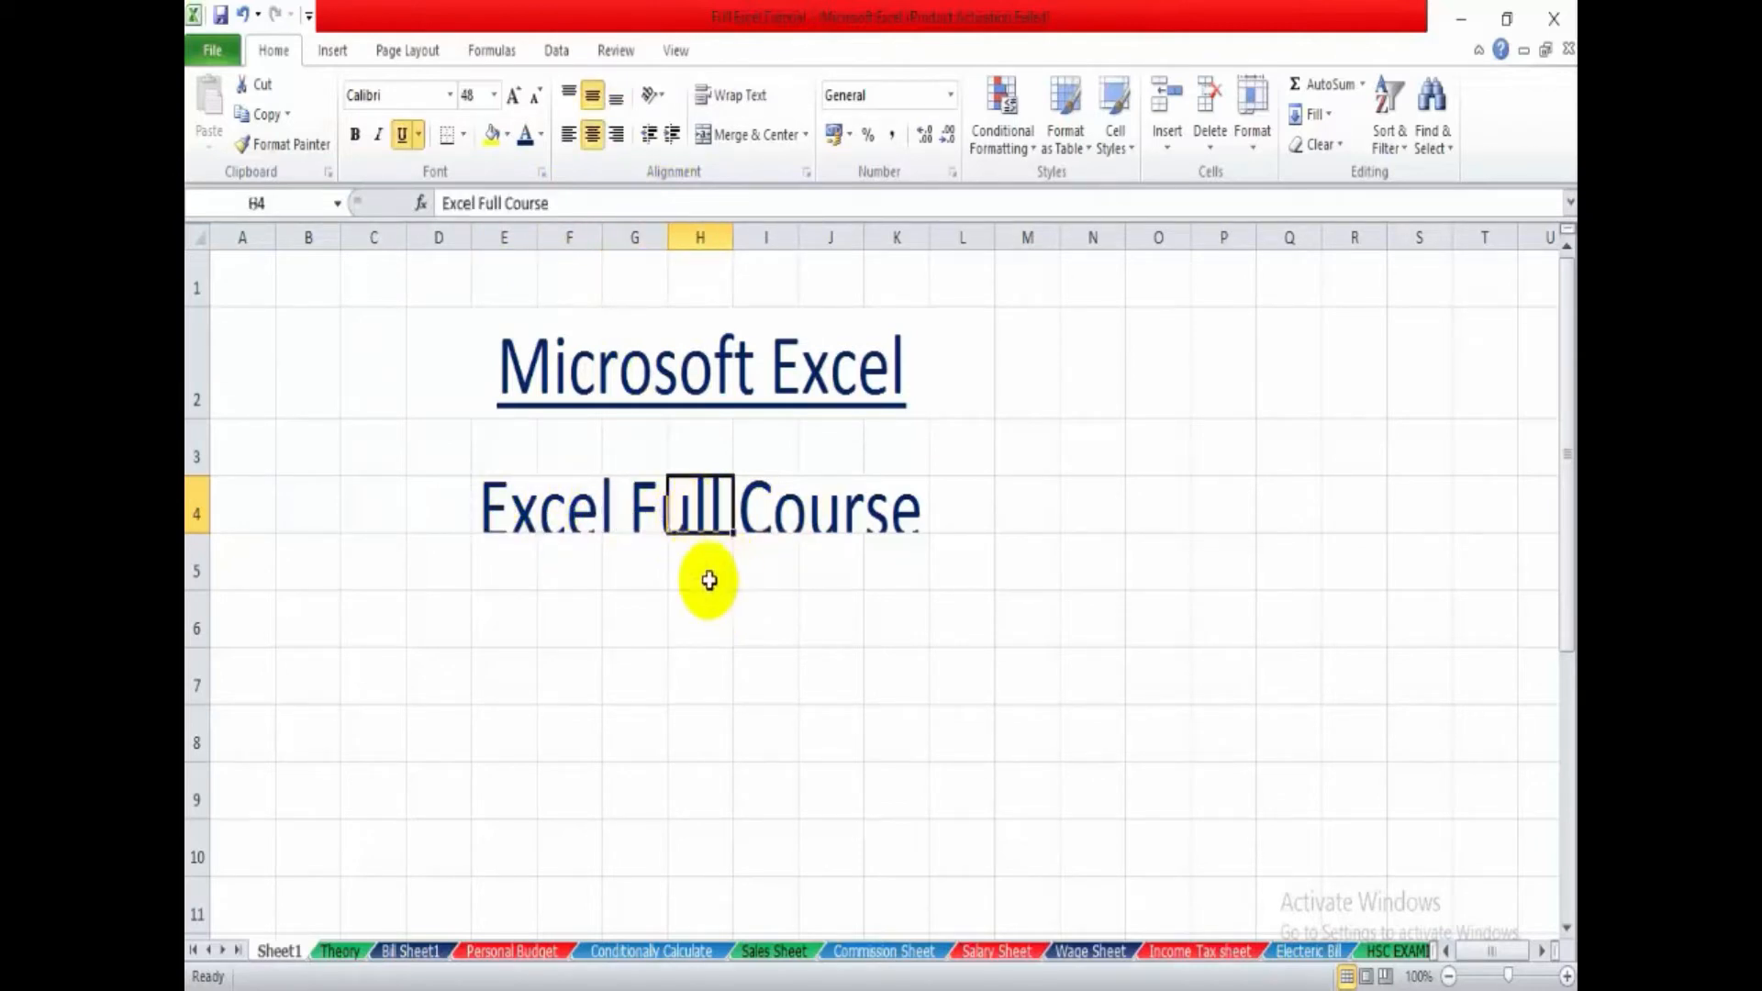
{"action": "left_click", "coordinate": [494, 94]}
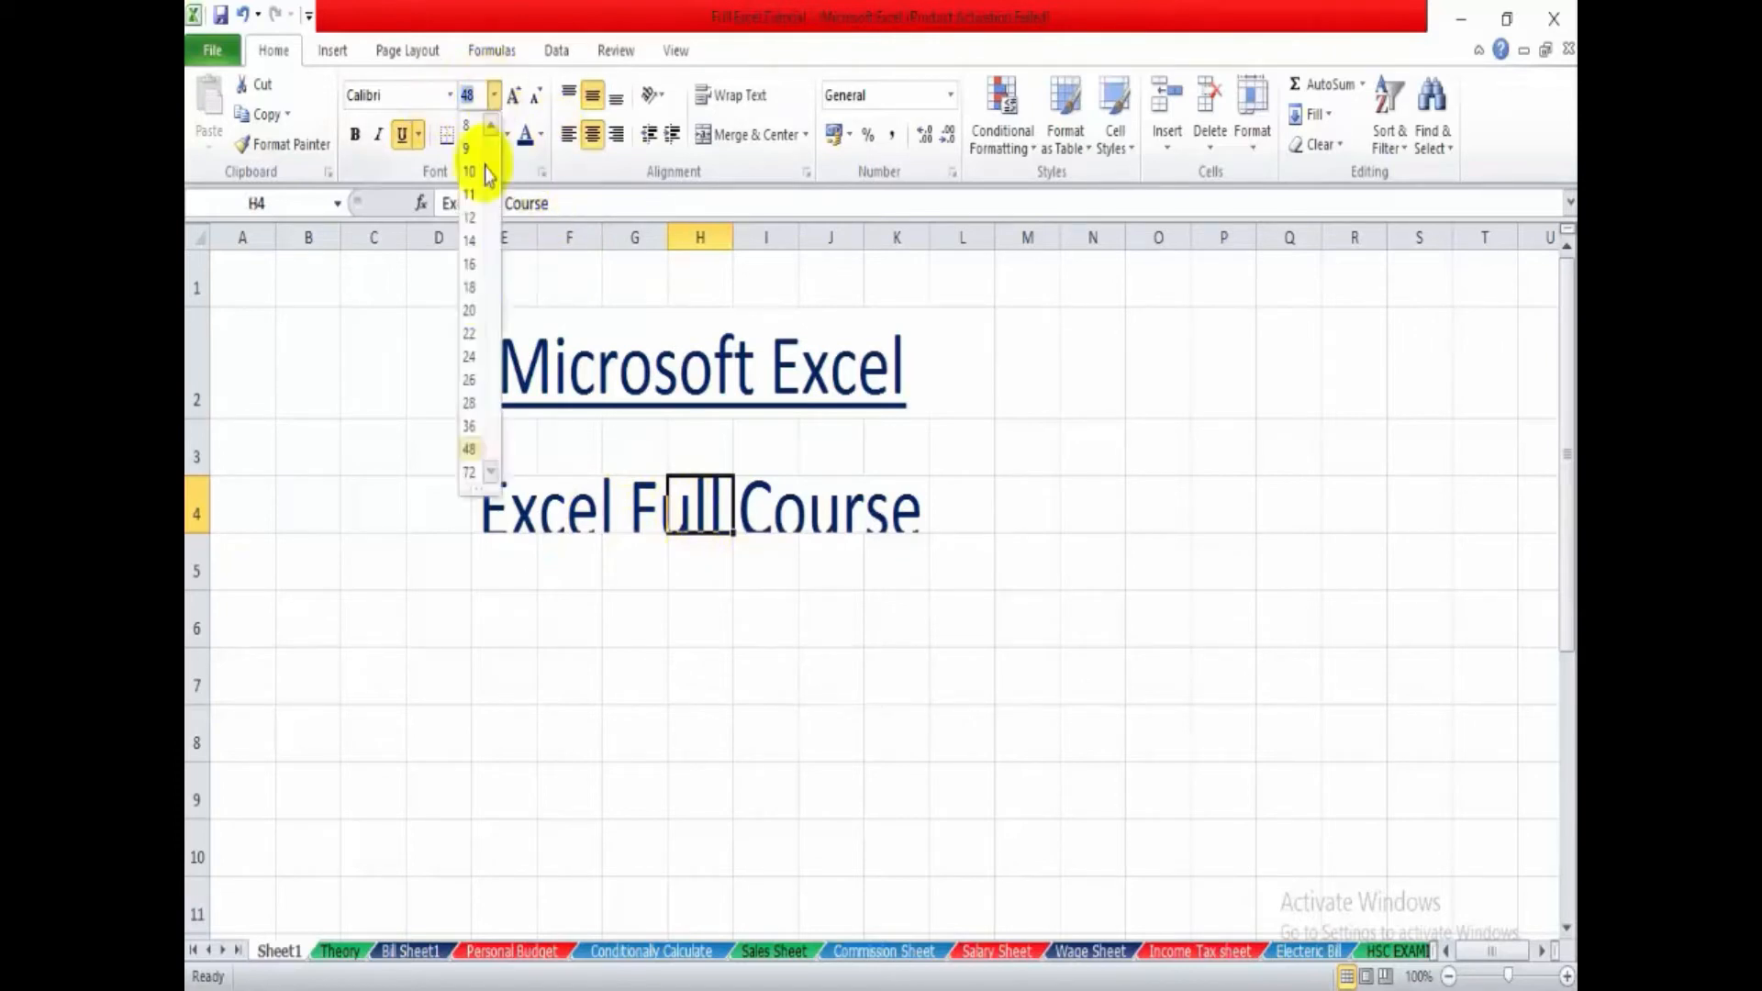
{"action": "left_click", "coordinate": [472, 352]}
{"action": "left_click", "coordinate": [769, 638]}
- Turn on Wrap Text for cell H4 and increase the height of row 4 to a little over double
{"action": "left_click", "coordinate": [698, 504]}
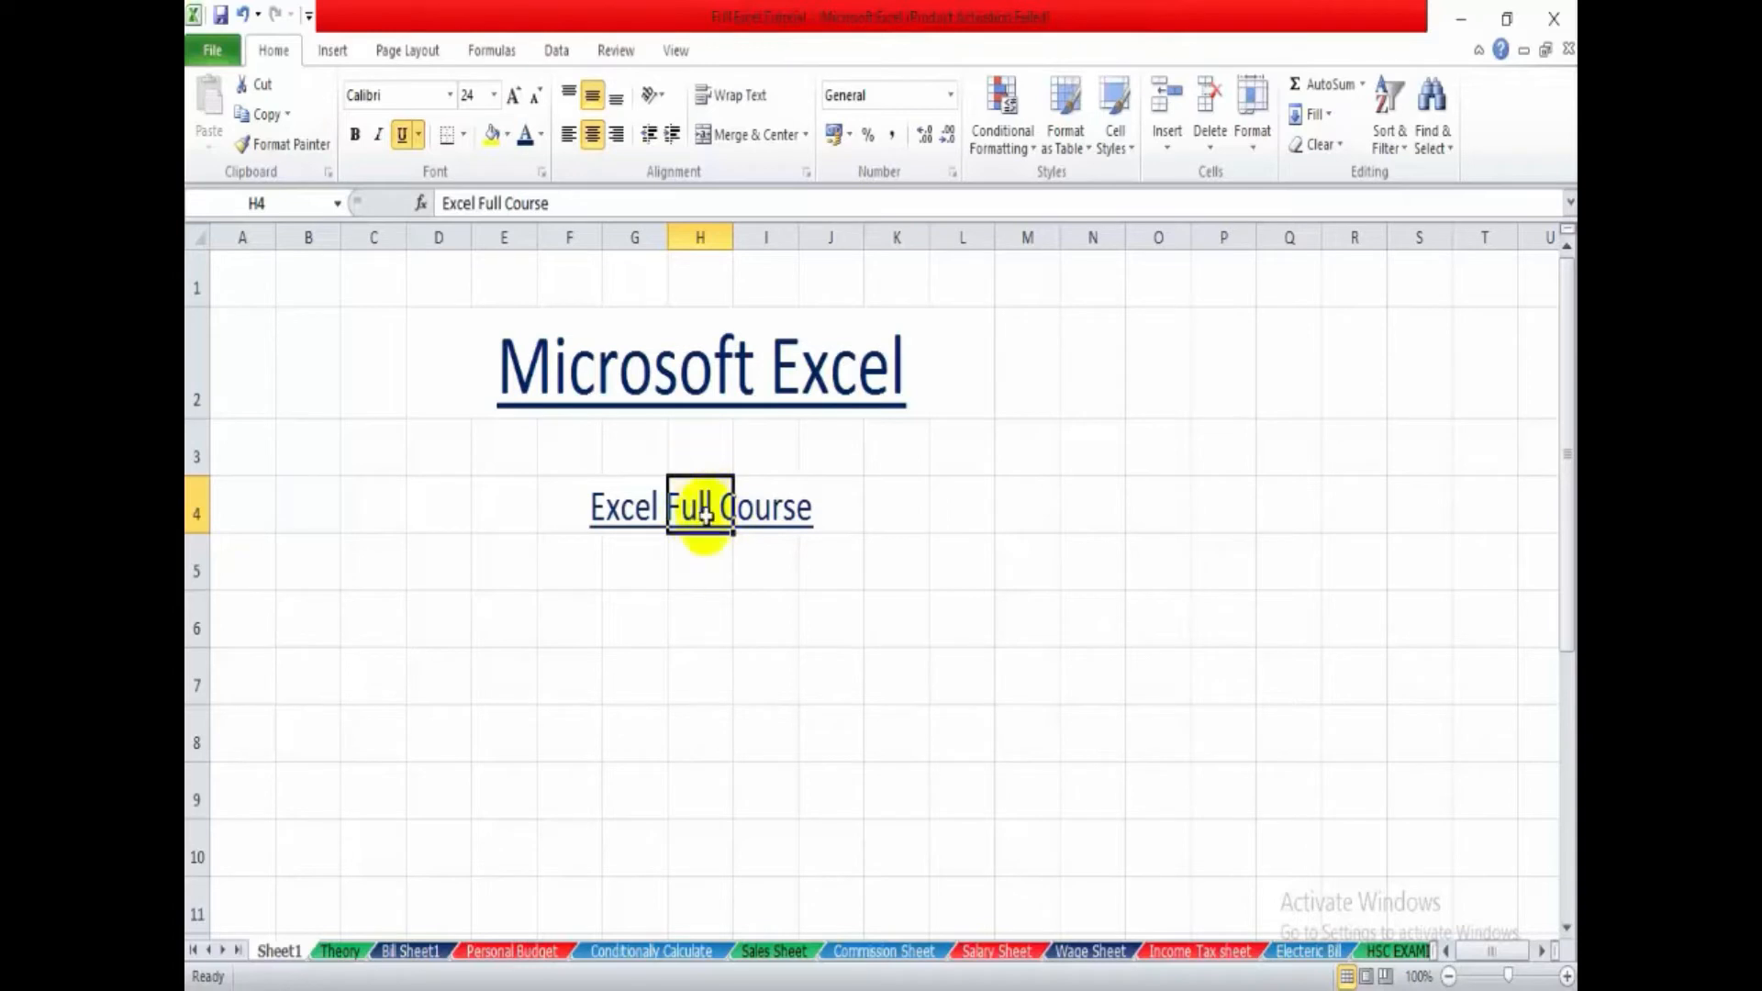
{"action": "left_click", "coordinate": [738, 99]}
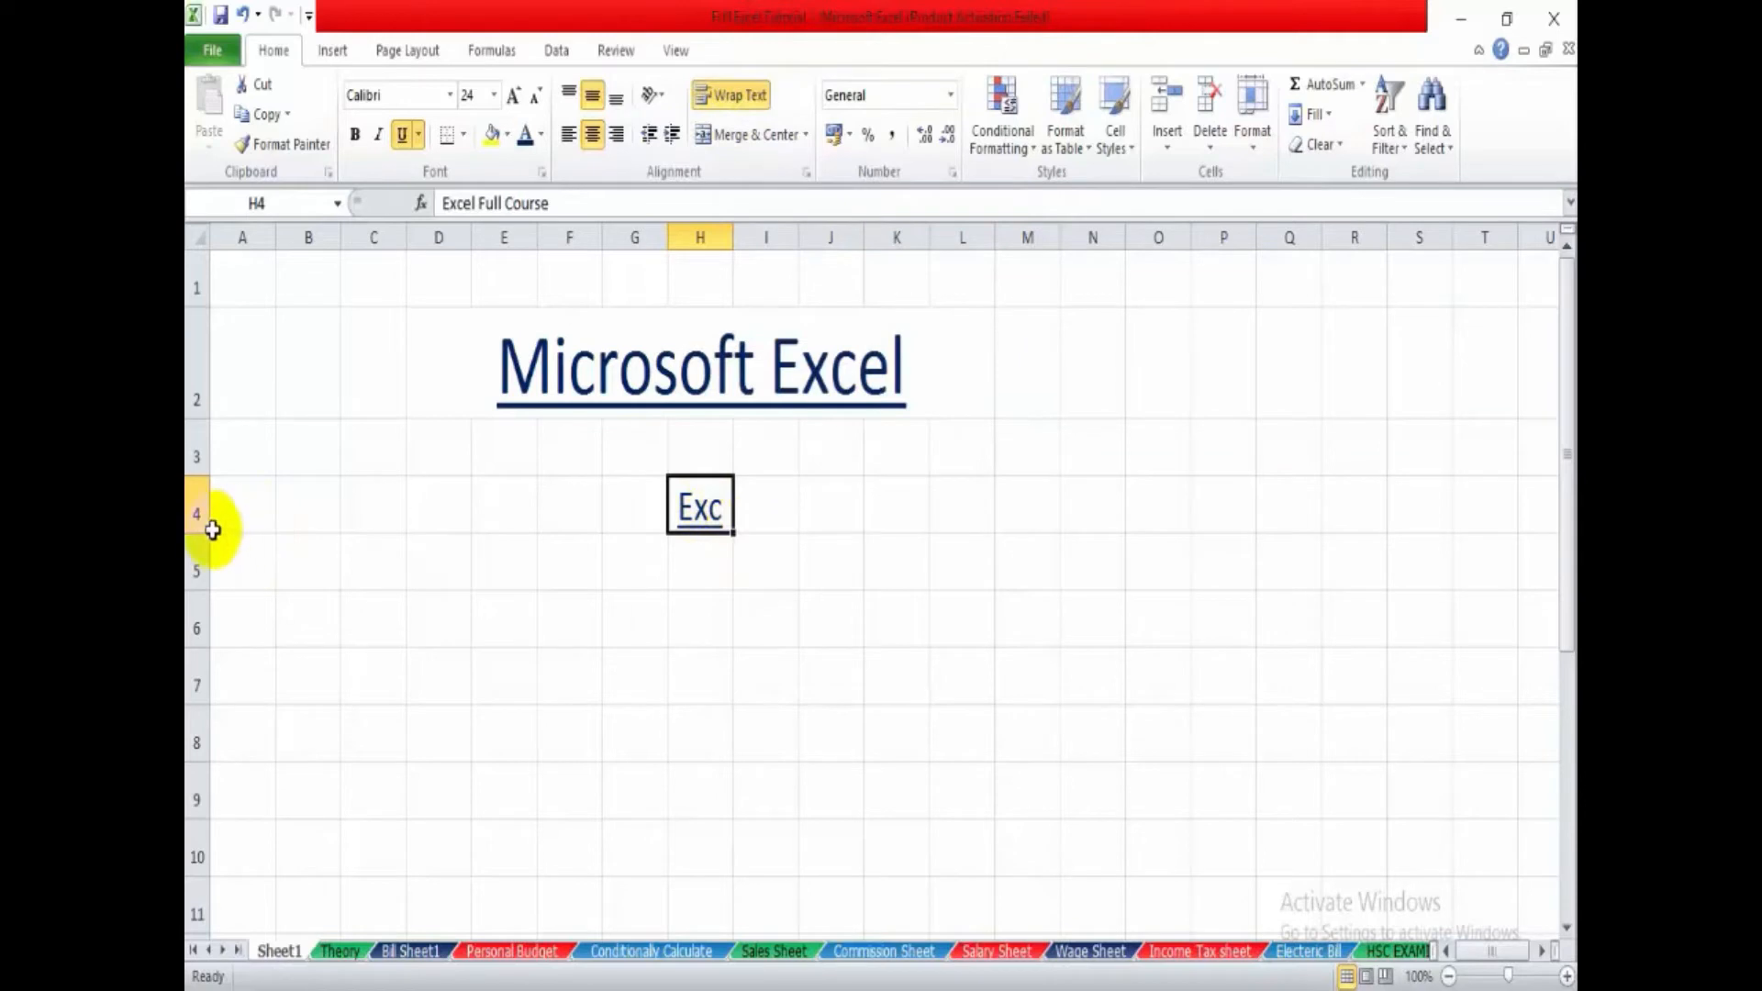
{"action": "left_click_drag", "start_coordinate": [209, 534], "coordinate": [209, 611]}
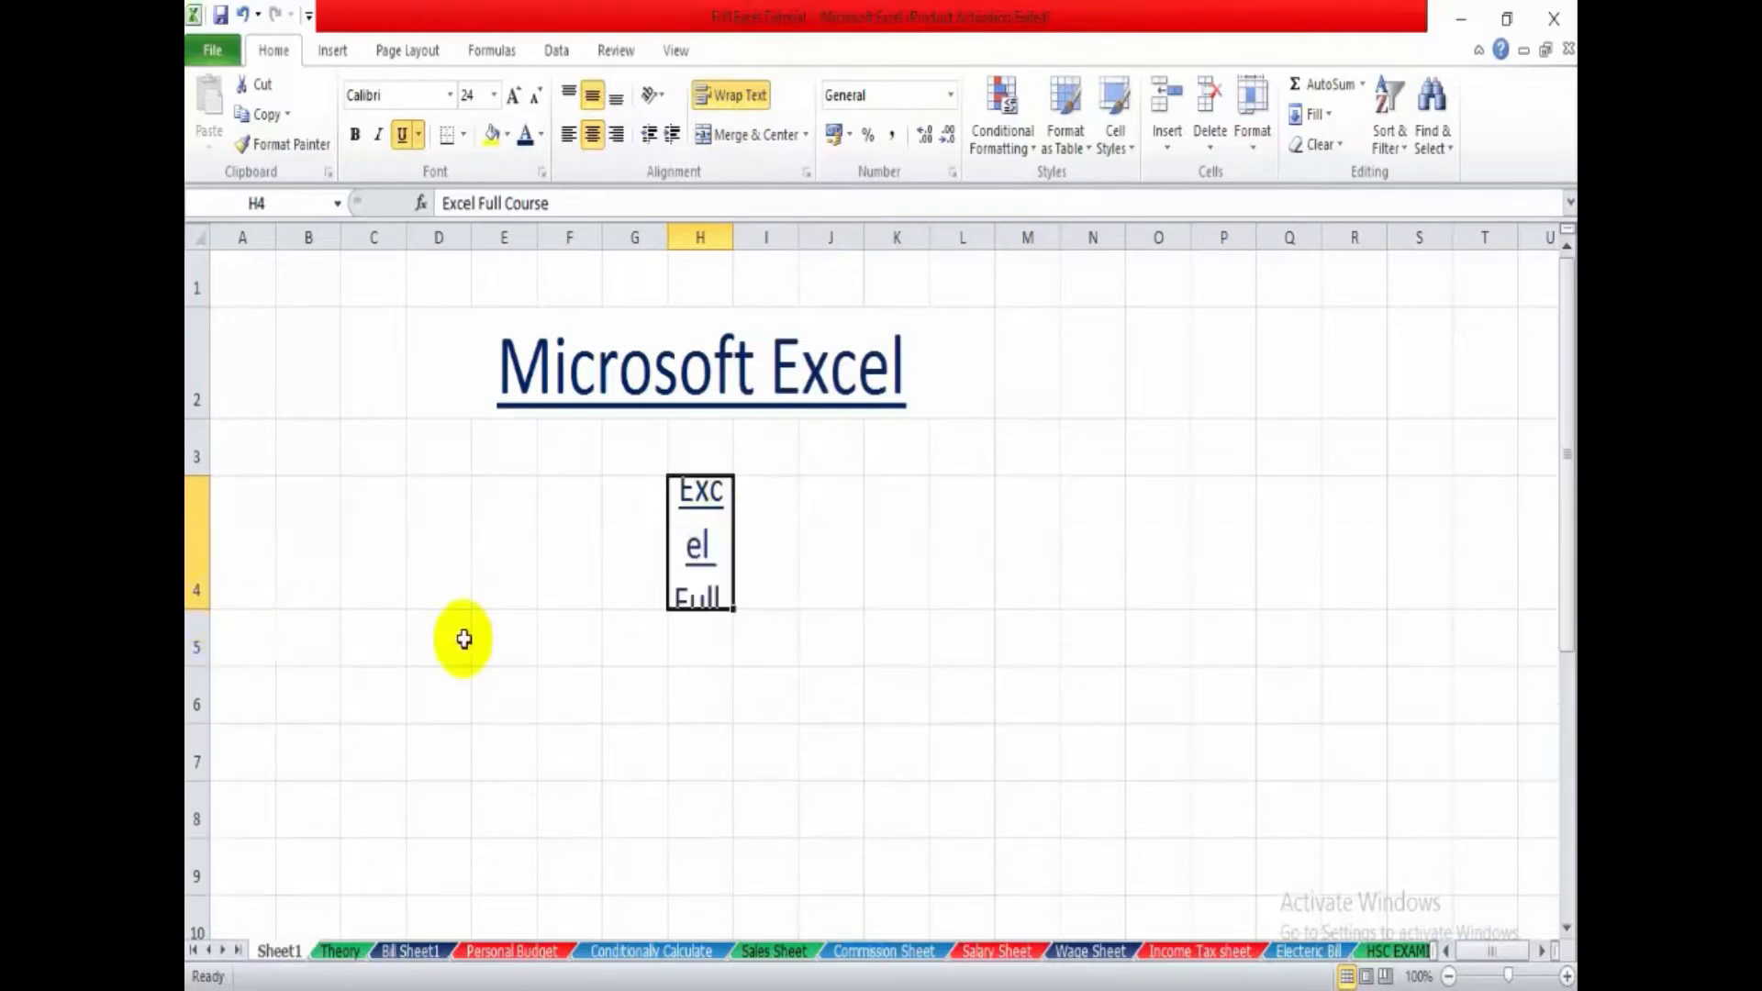
- Reduce the font size of the wrapped text in cell H4 to 14
{"action": "left_click", "coordinate": [494, 96]}
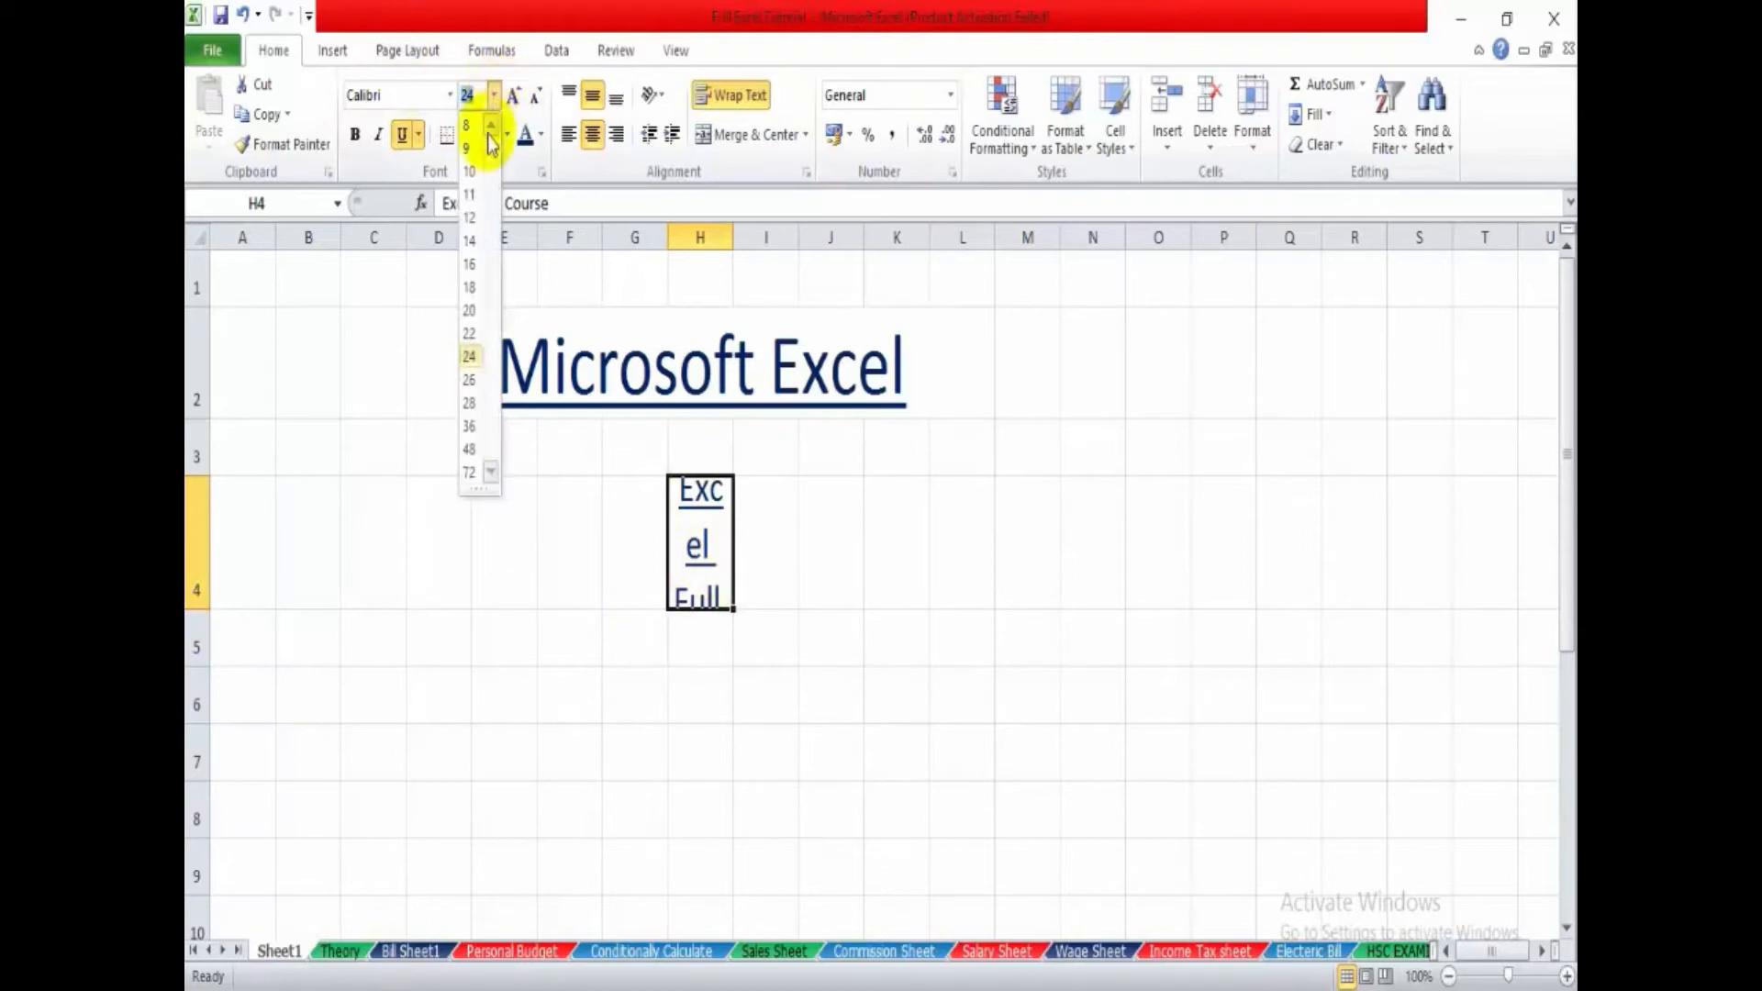
{"action": "left_click", "coordinate": [471, 241]}
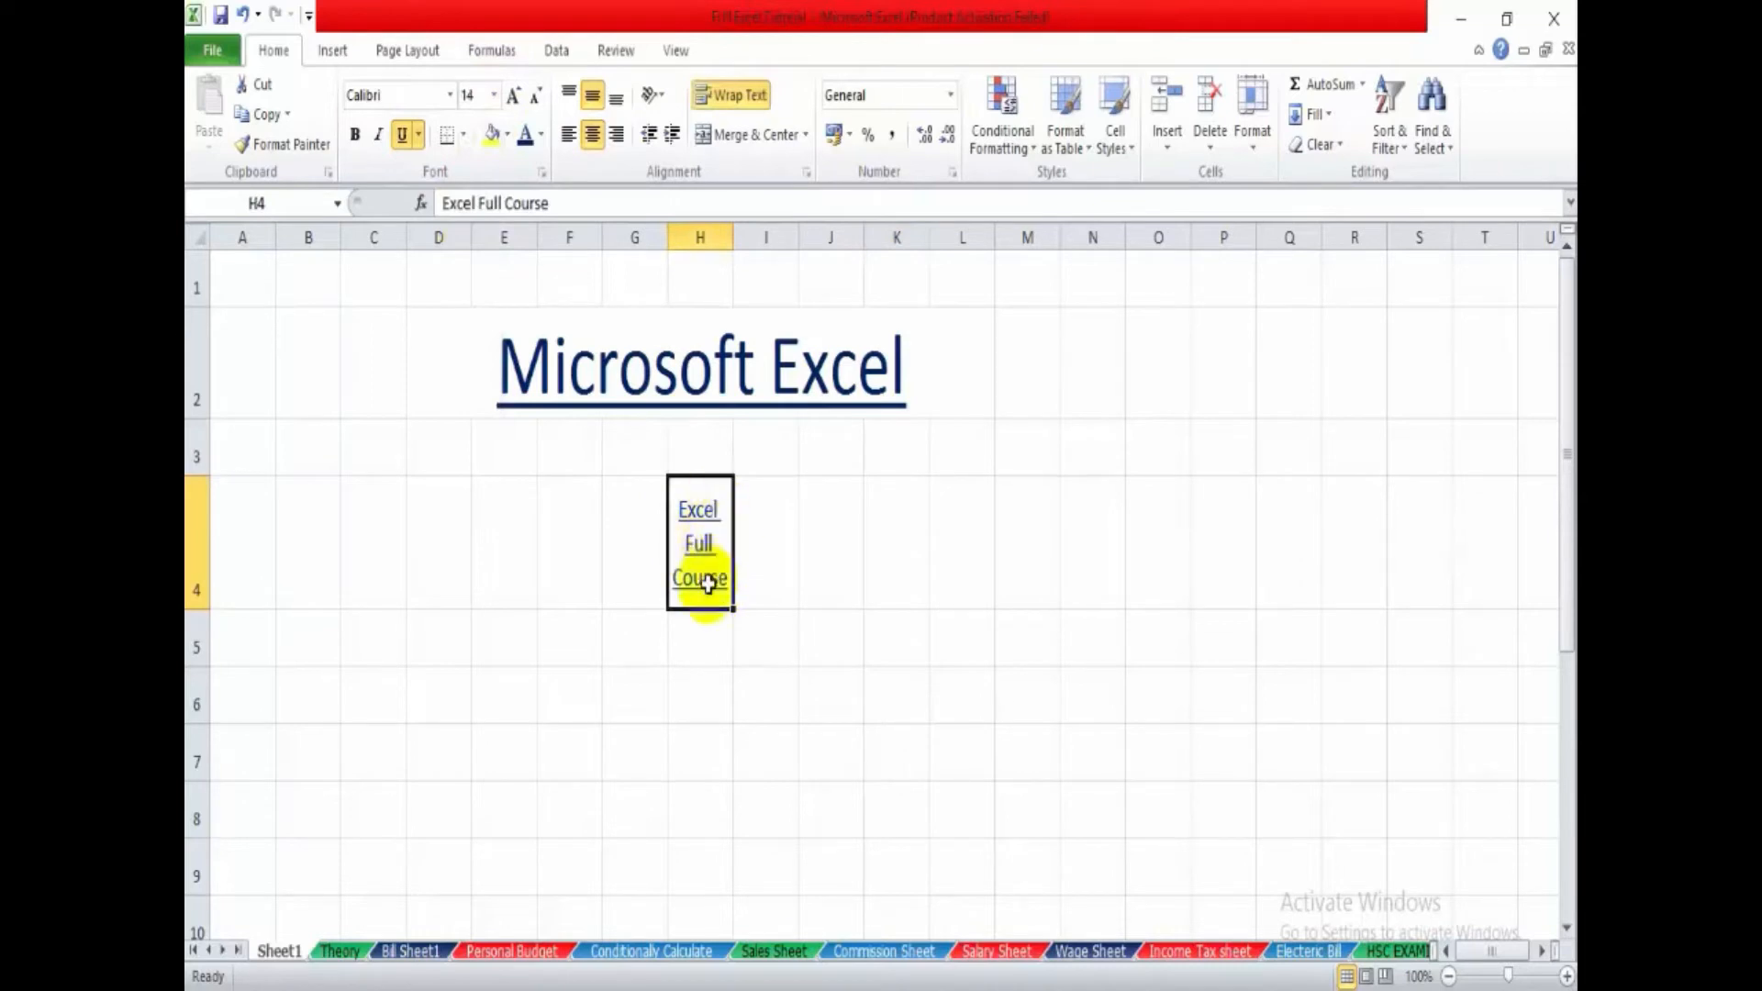
{"action": "left_click", "coordinate": [771, 551]}
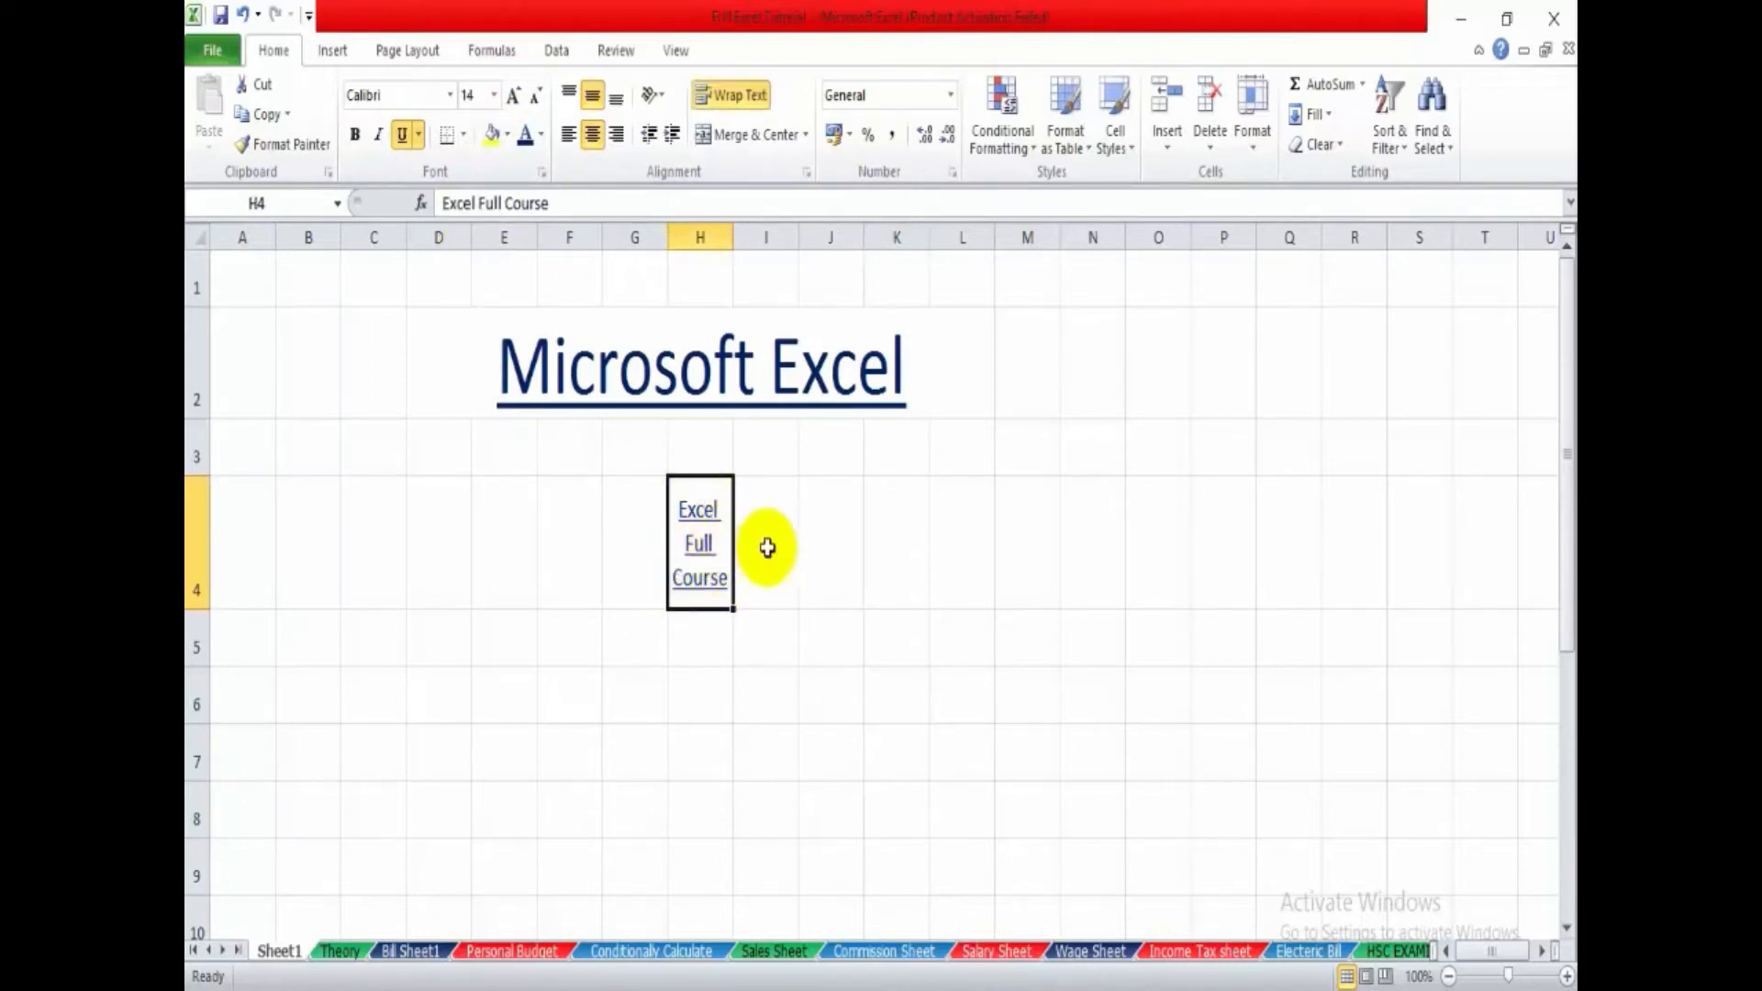
{"action": "left_click", "coordinate": [692, 547]}
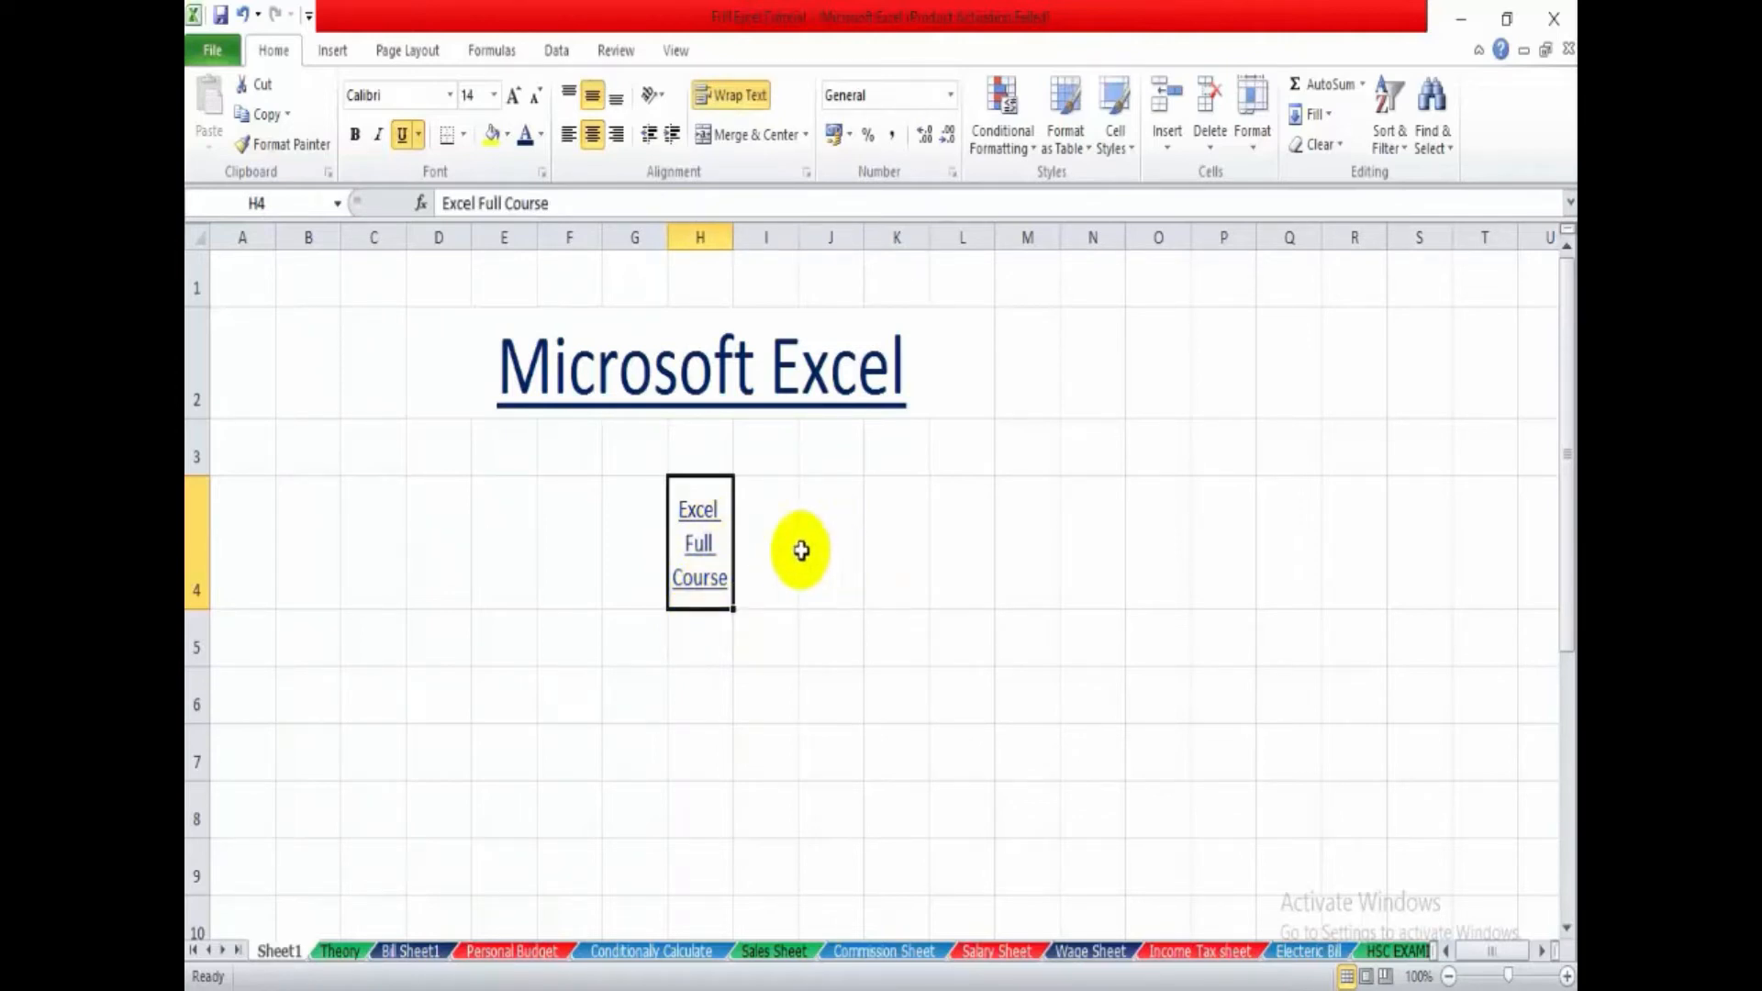
- Turn off Wrap Text for cell H4 and leave that cell selected
{"action": "left_click", "coordinate": [735, 99]}
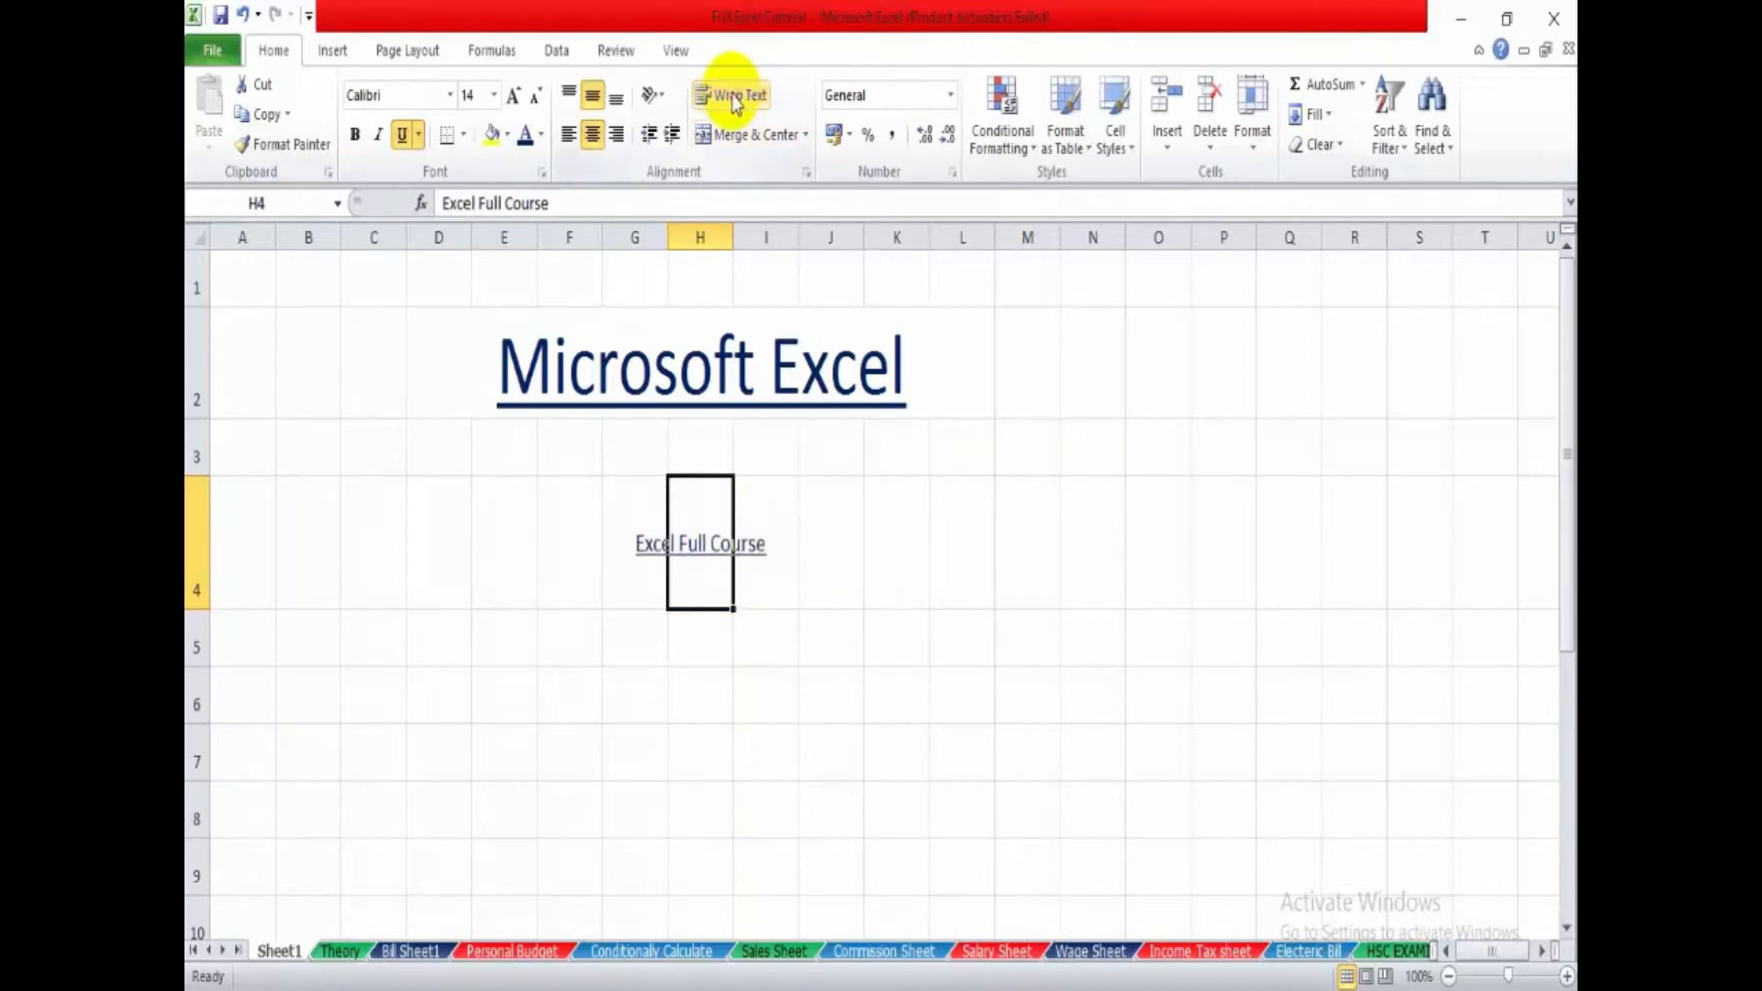
{"action": "left_click", "coordinate": [828, 555]}
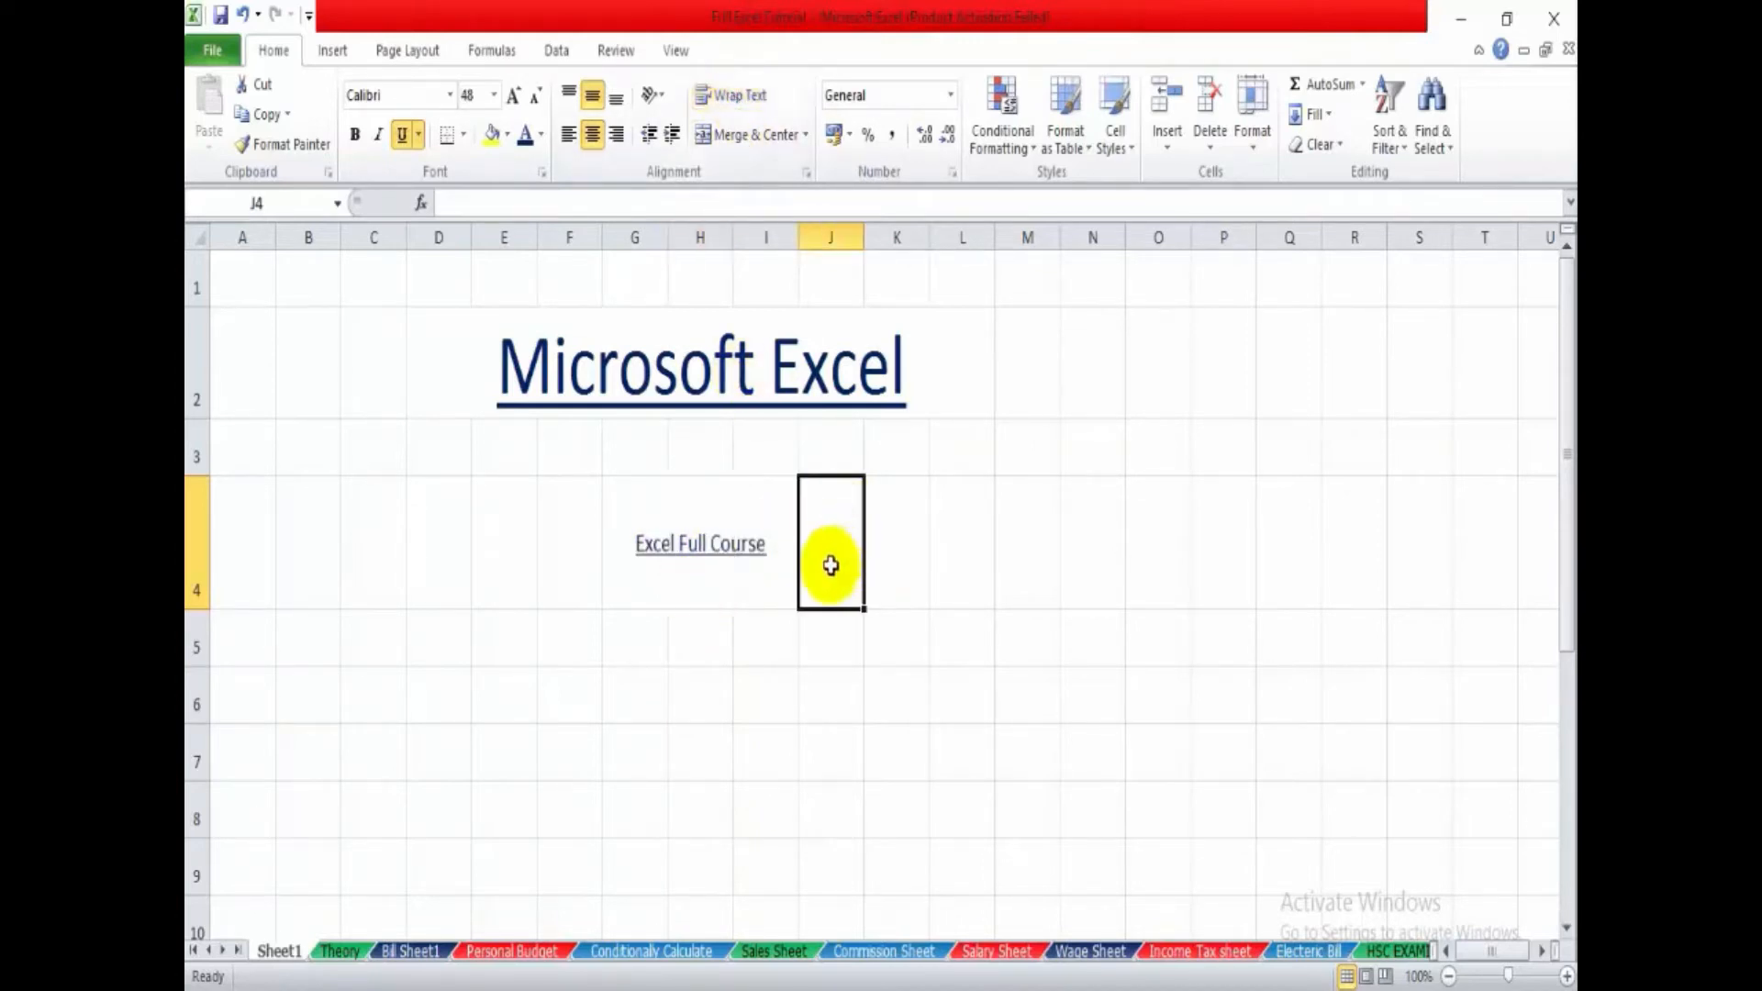
{"action": "left_click", "coordinate": [693, 548]}
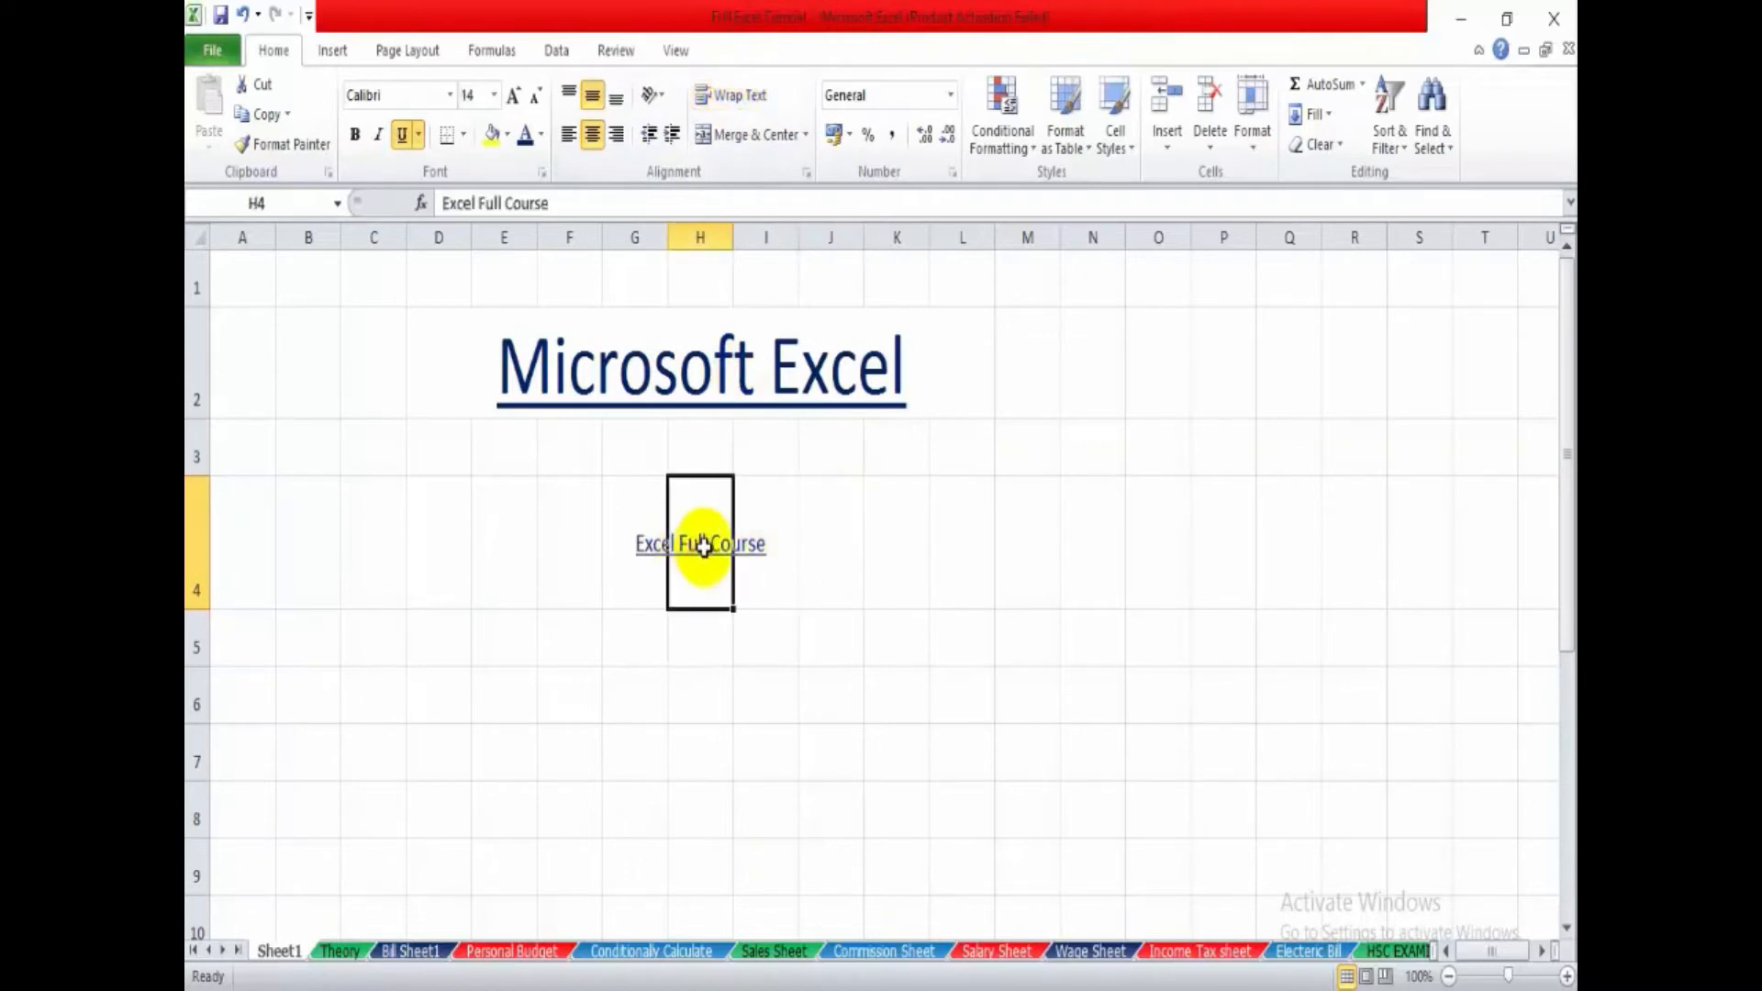
{"action": "left_click", "coordinate": [875, 507]}
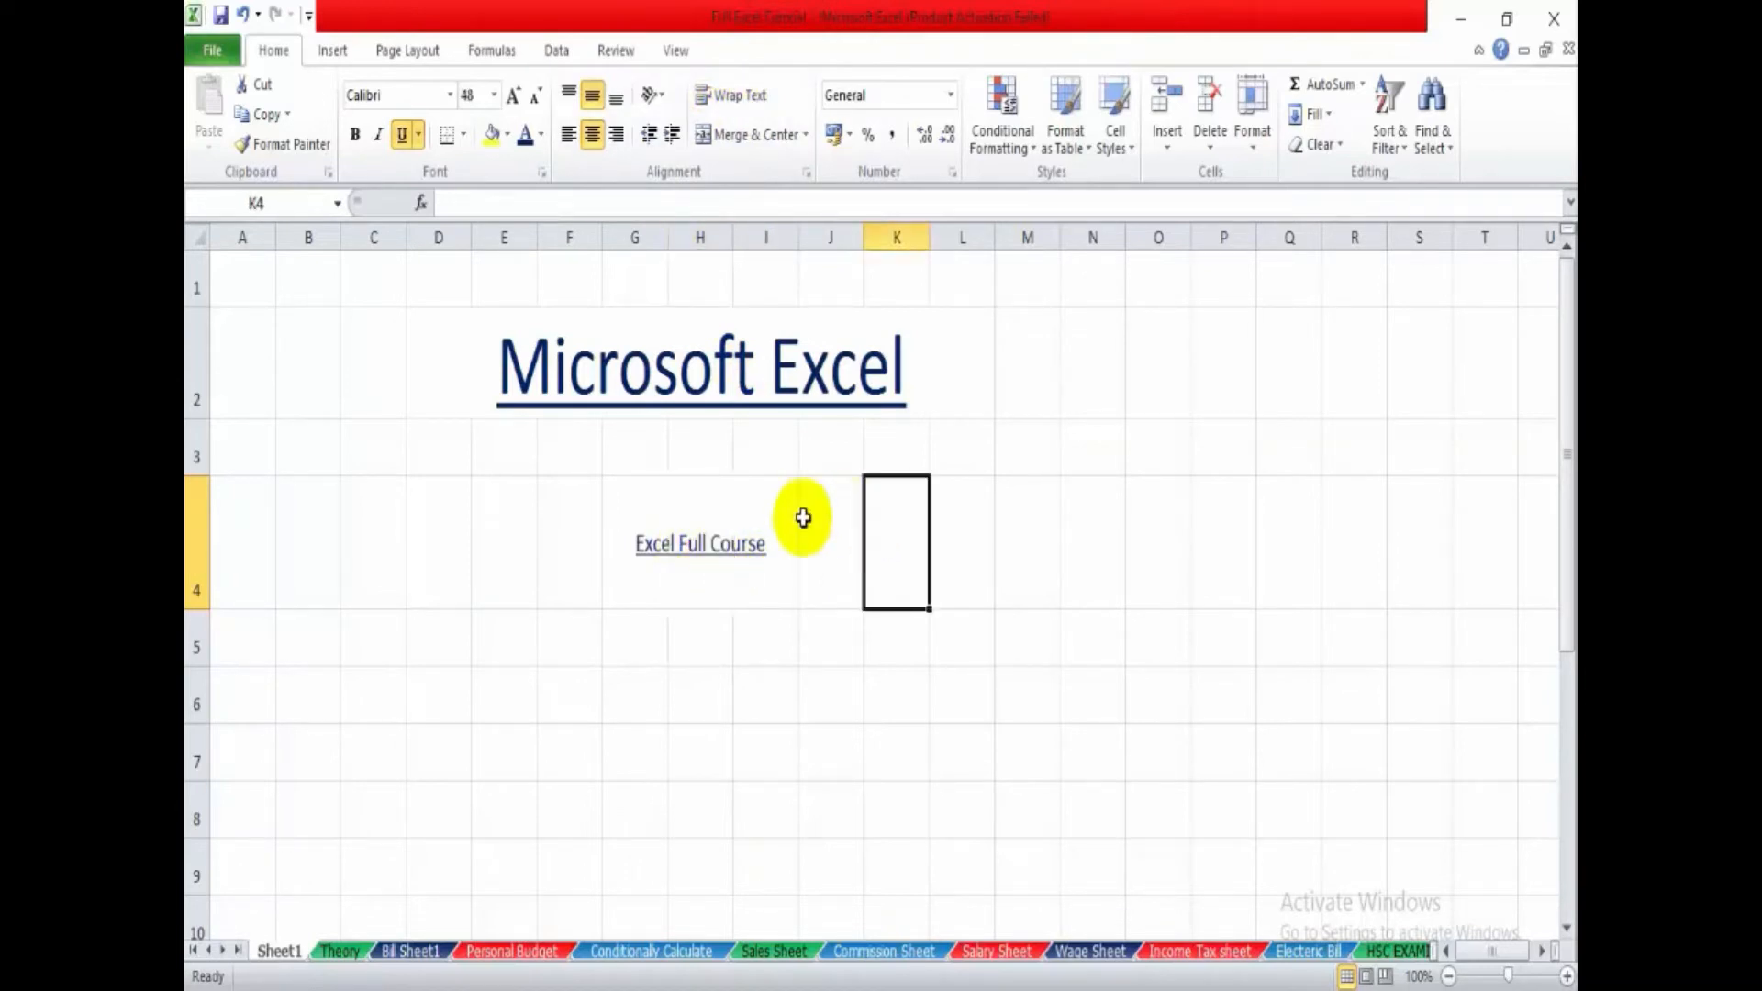
{"action": "left_click", "coordinate": [702, 547]}
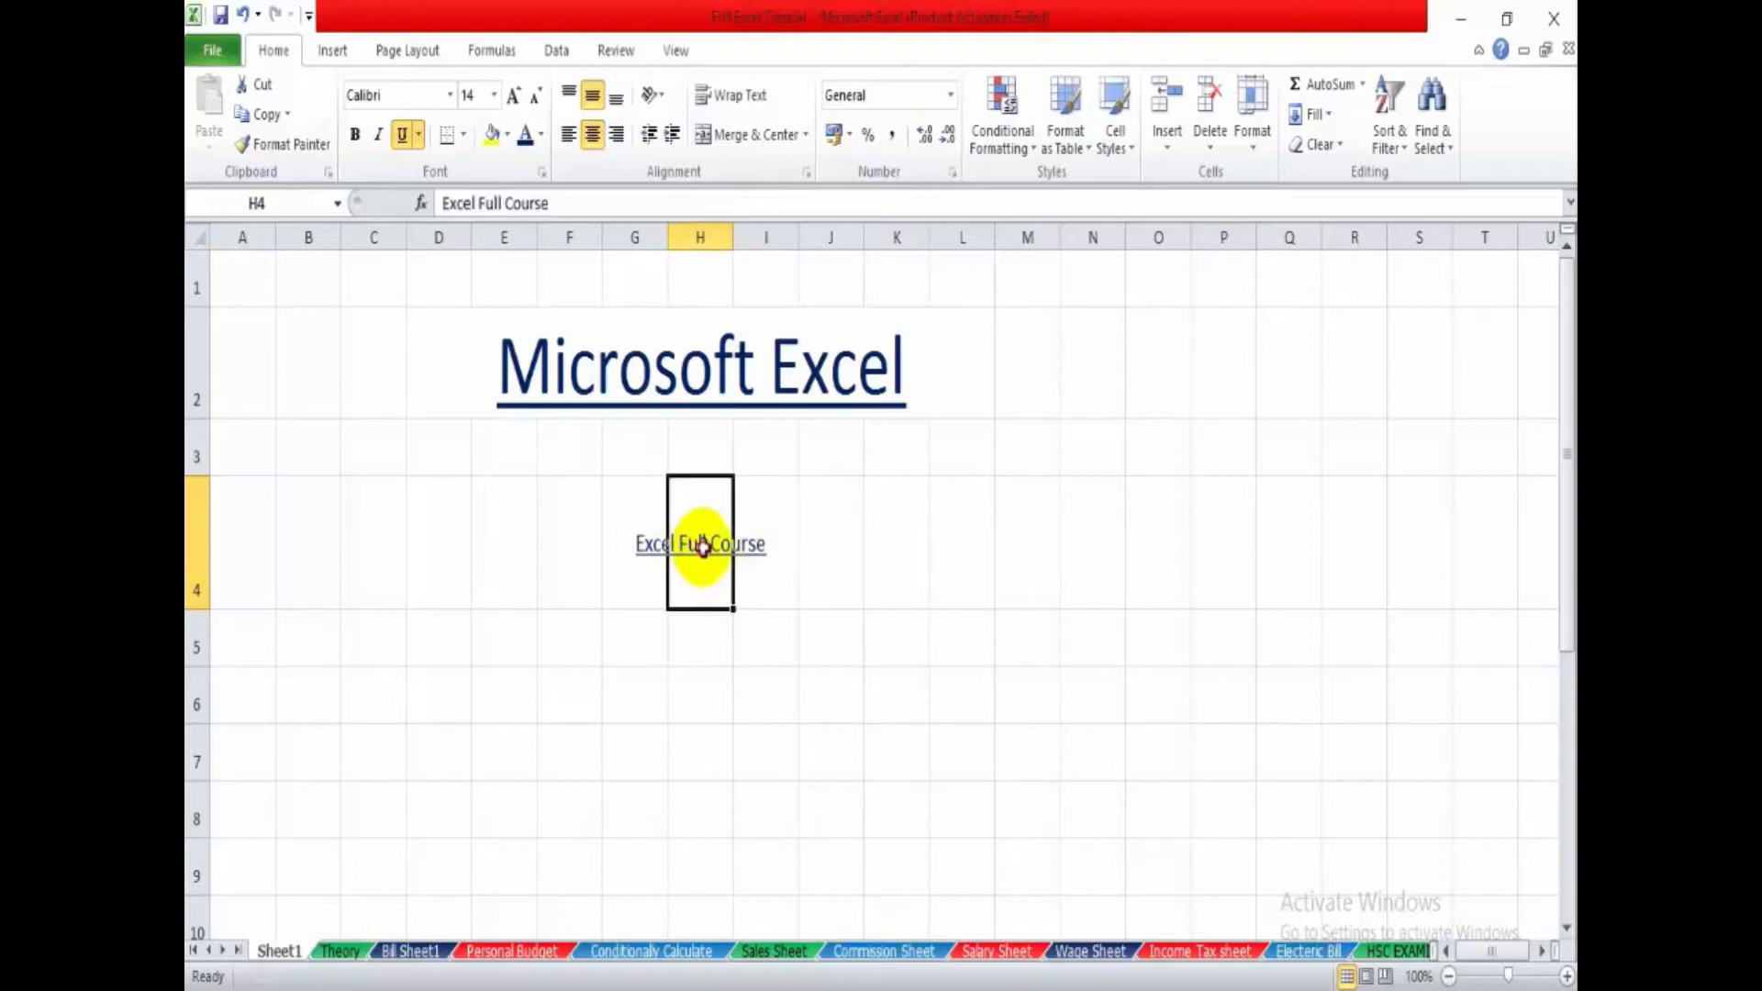
- Set the font size of the "Excel Full Course" text in cell H4 to 24
{"action": "left_click", "coordinate": [494, 94]}
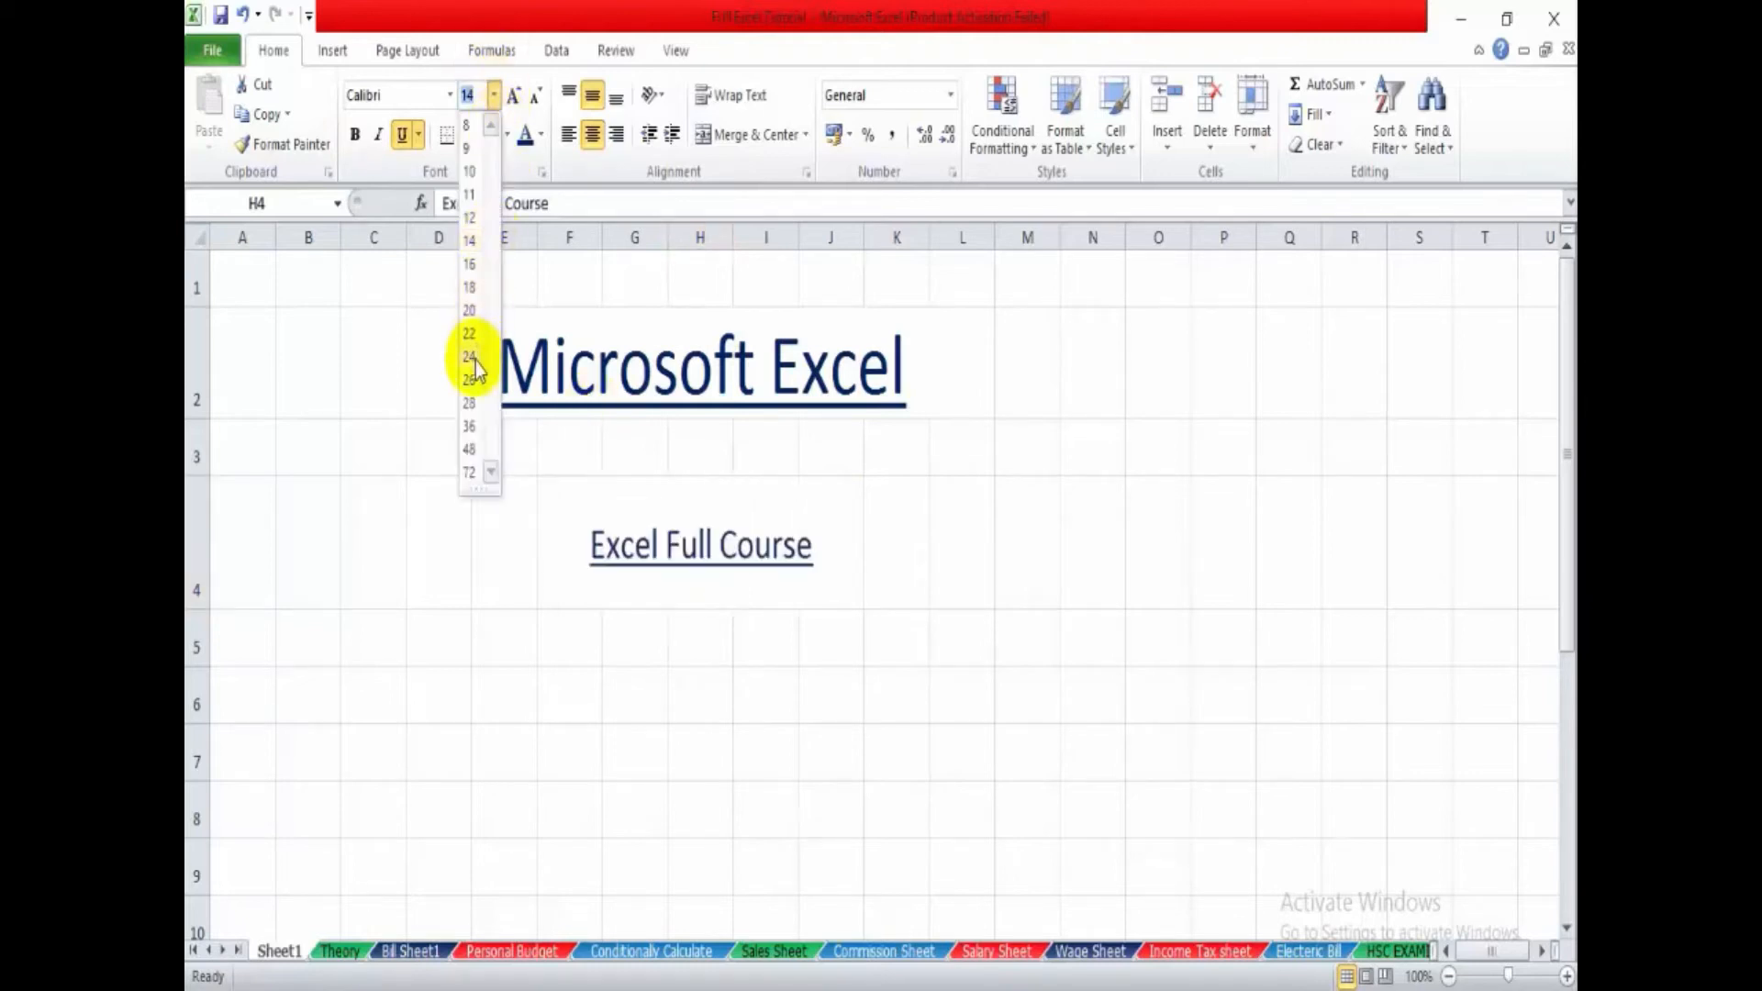
{"action": "left_click", "coordinate": [476, 359]}
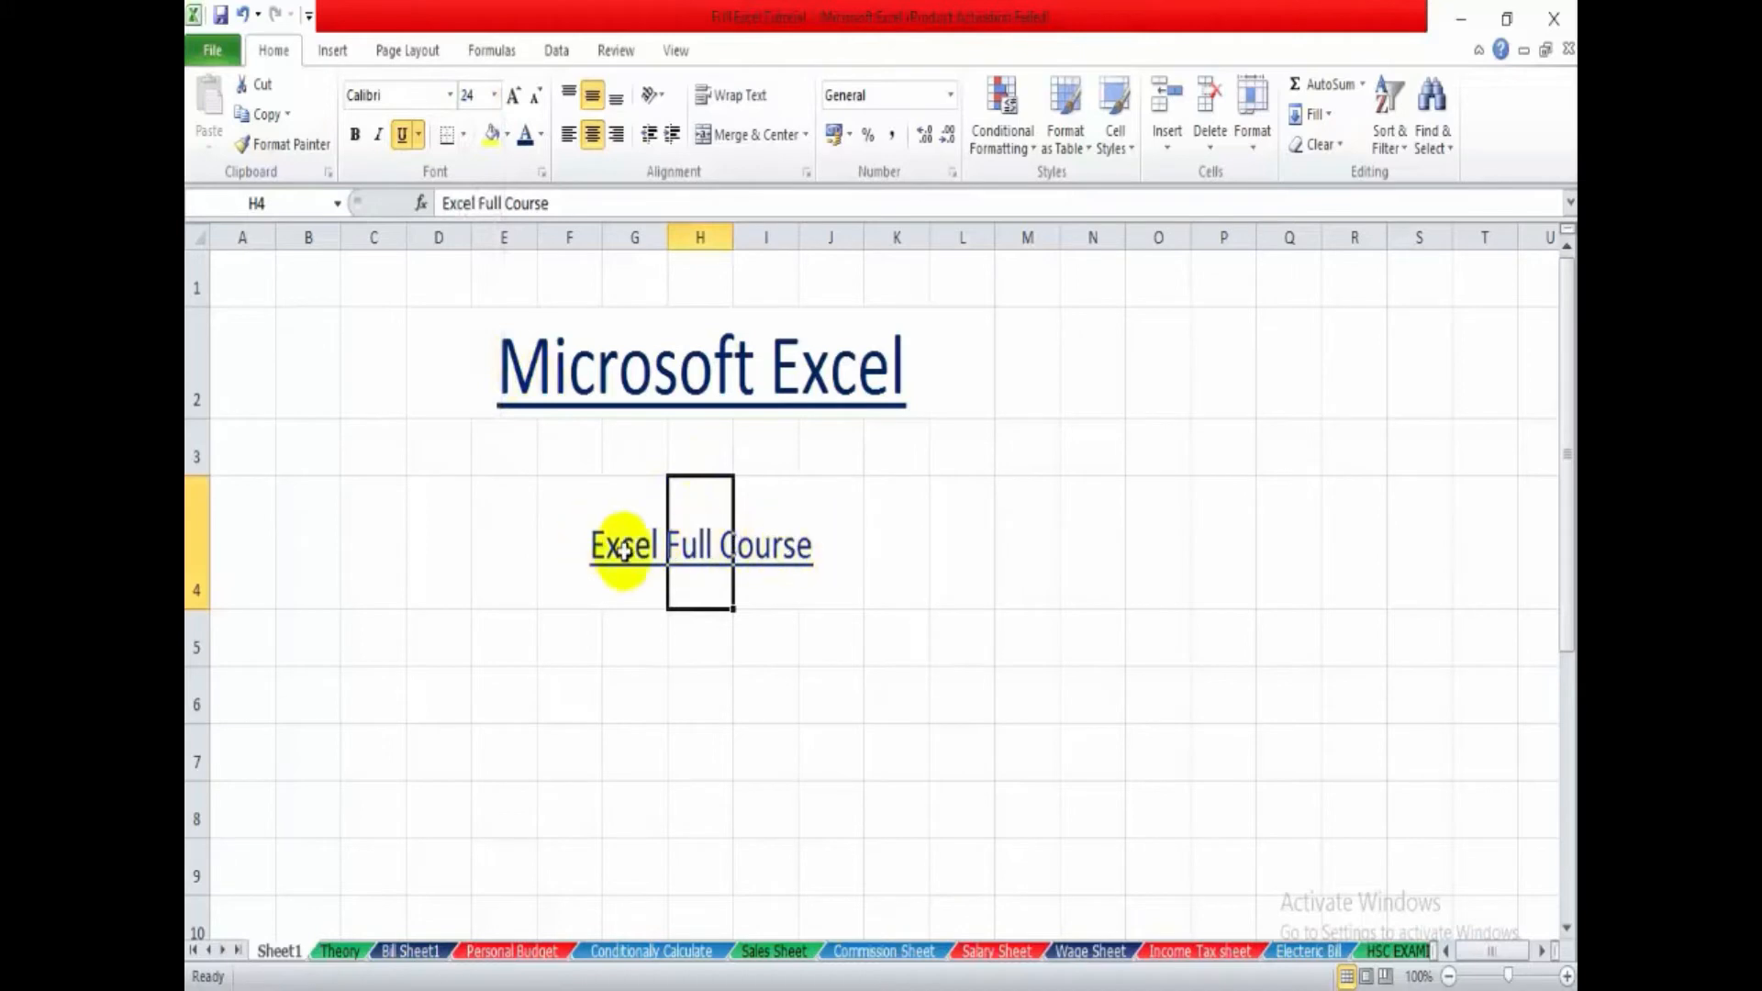
{"action": "left_click", "coordinate": [718, 362]}
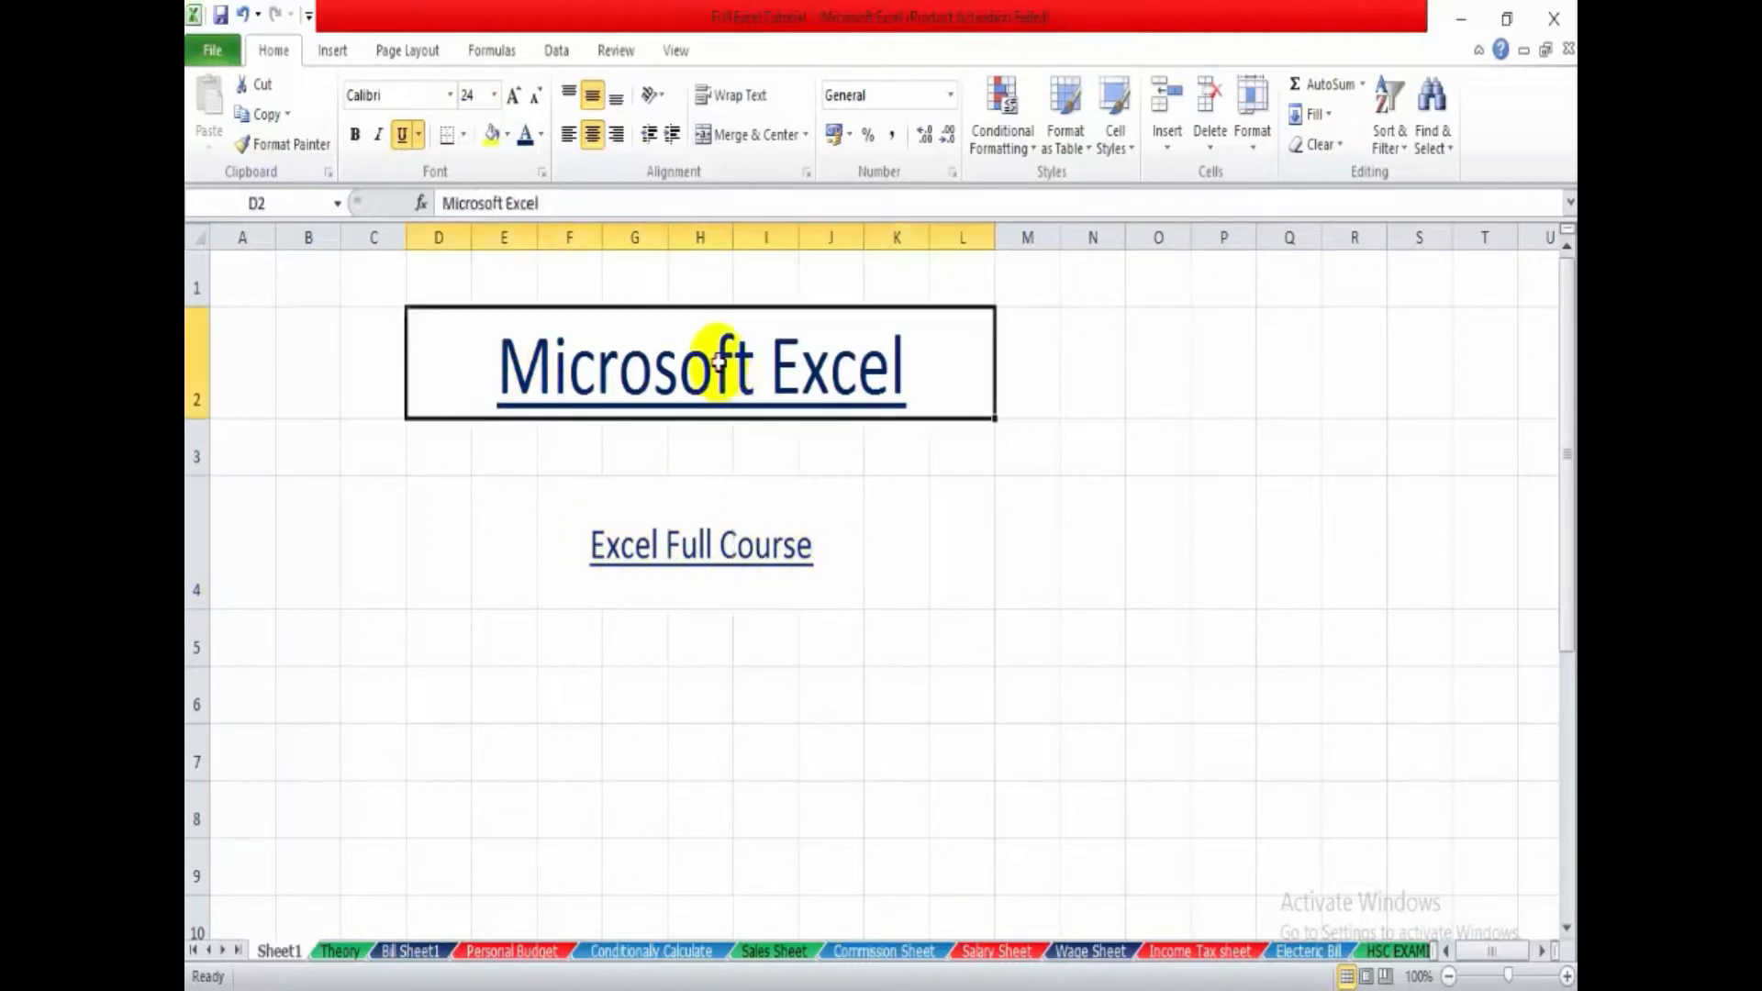
{"action": "left_click", "coordinate": [694, 543]}
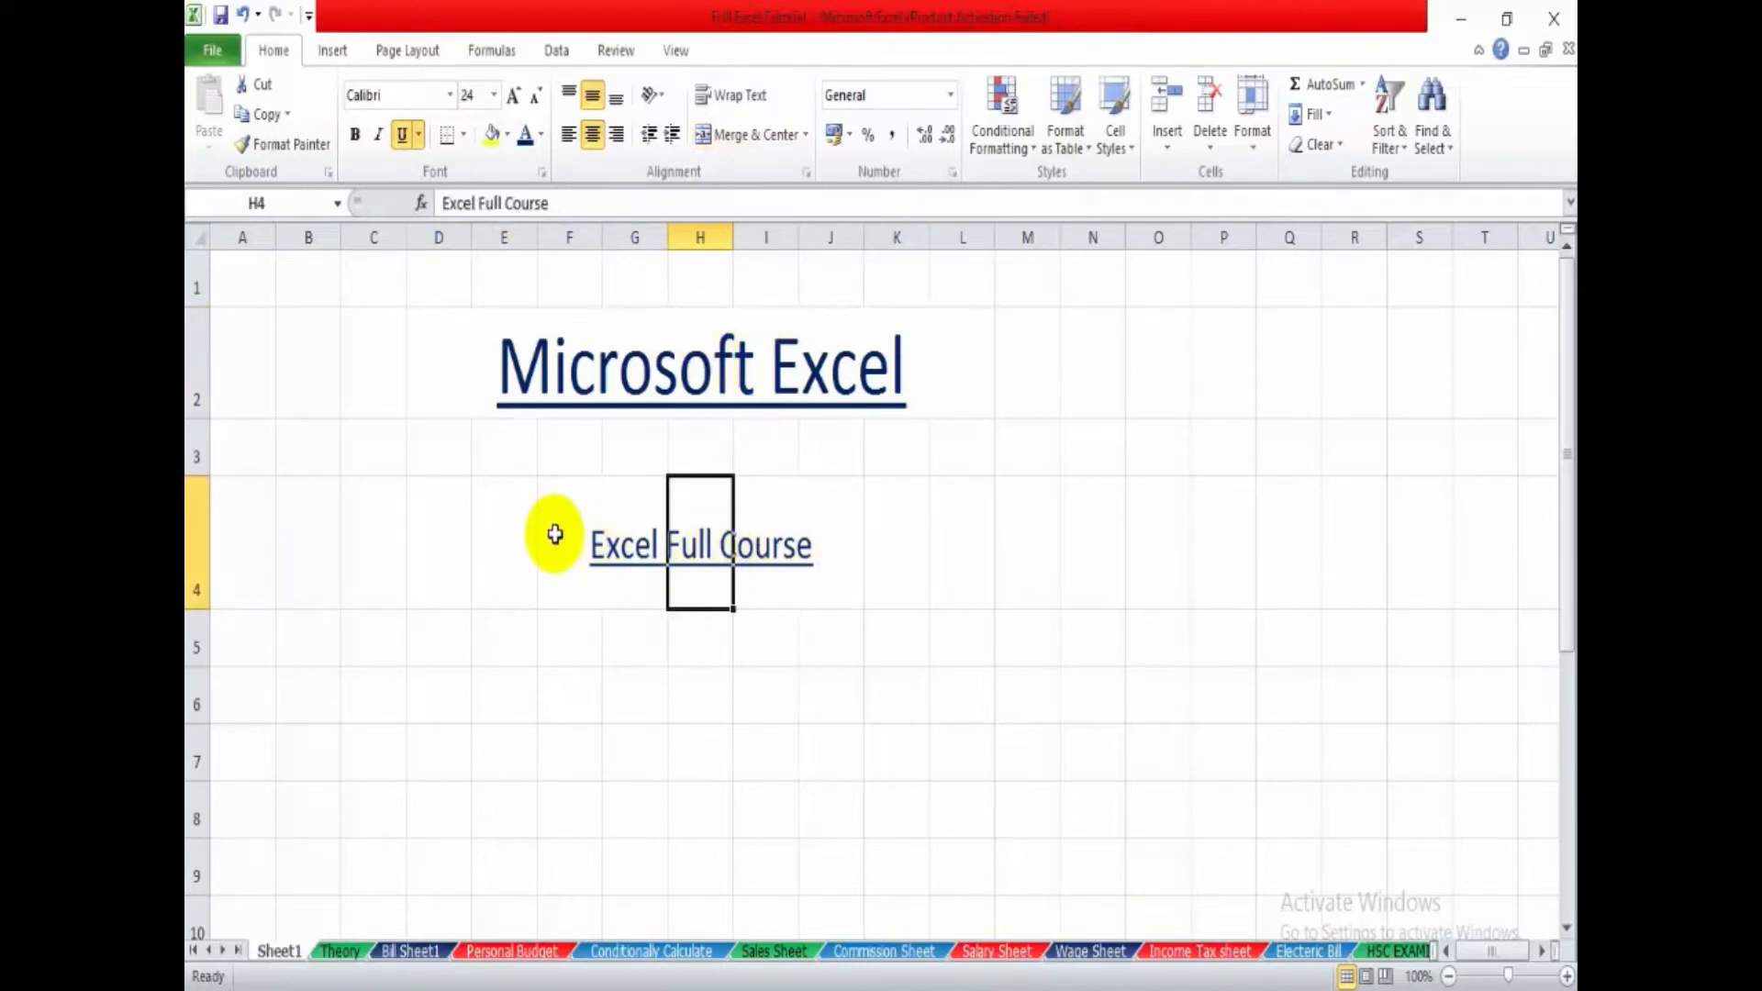
- Merge and center cells F4 to J4 so that the "Excel Full Course" text sits in one wide cell
{"action": "left_click_drag", "start_coordinate": [550, 523], "coordinate": [818, 549]}
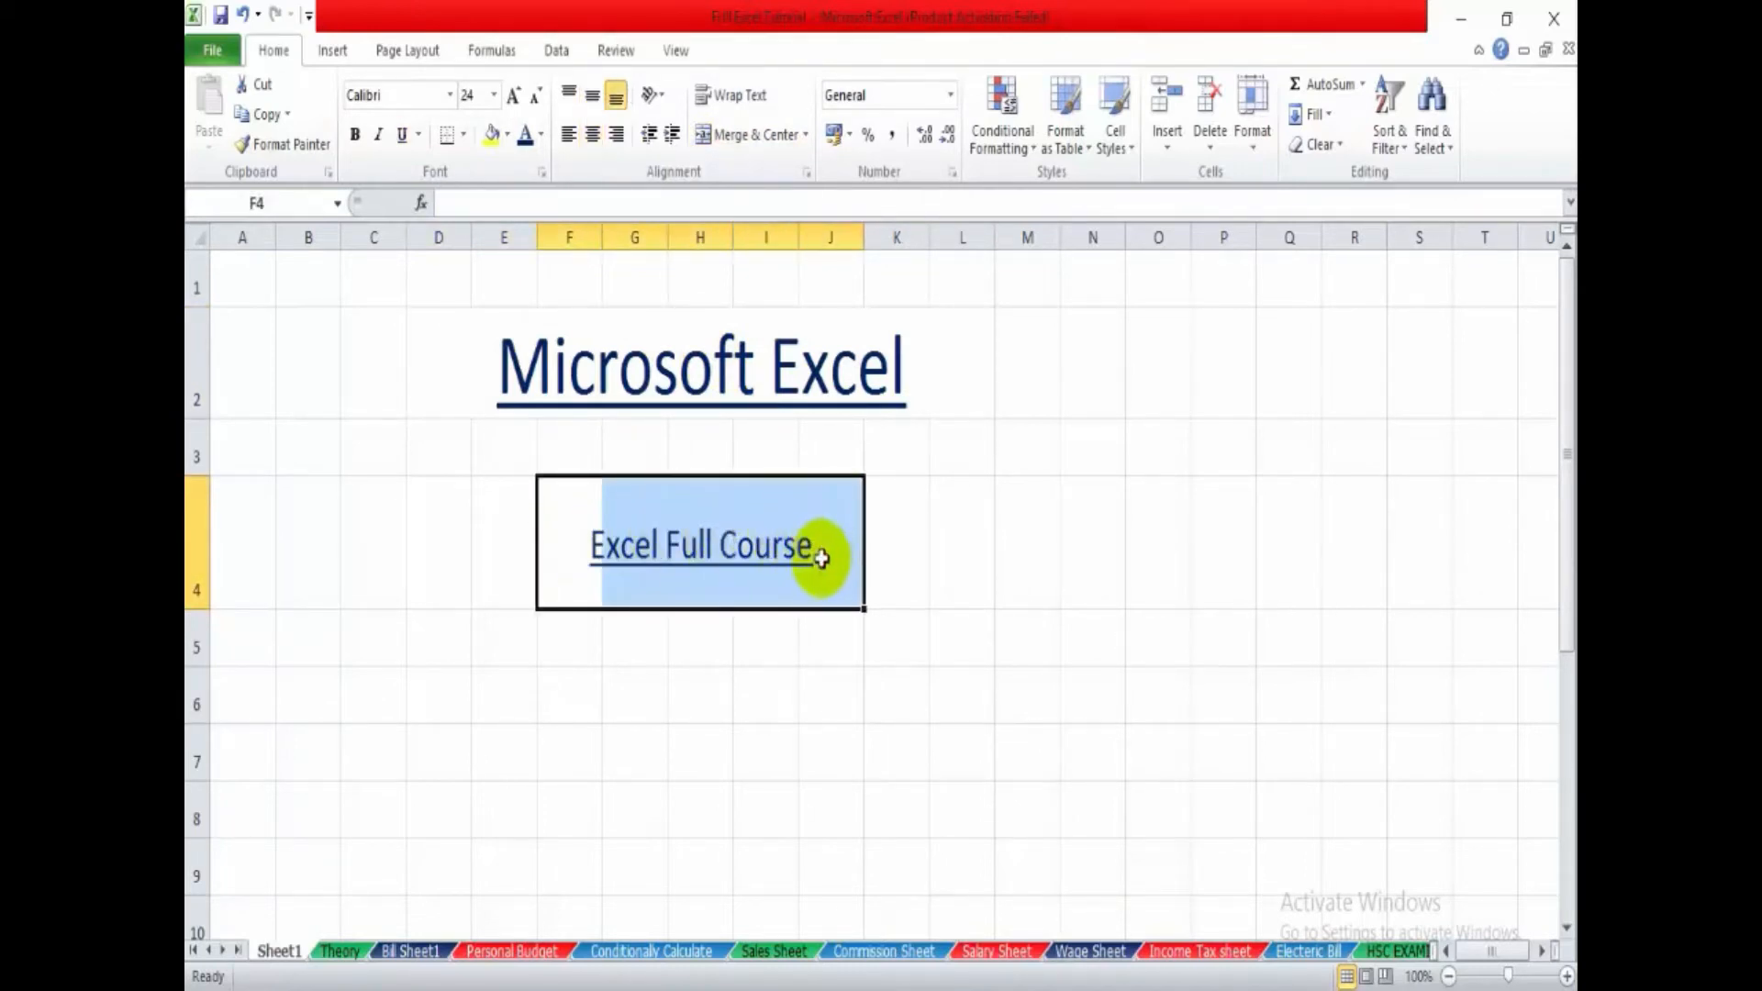
{"action": "left_click", "coordinate": [743, 139]}
{"action": "left_click", "coordinate": [936, 542]}
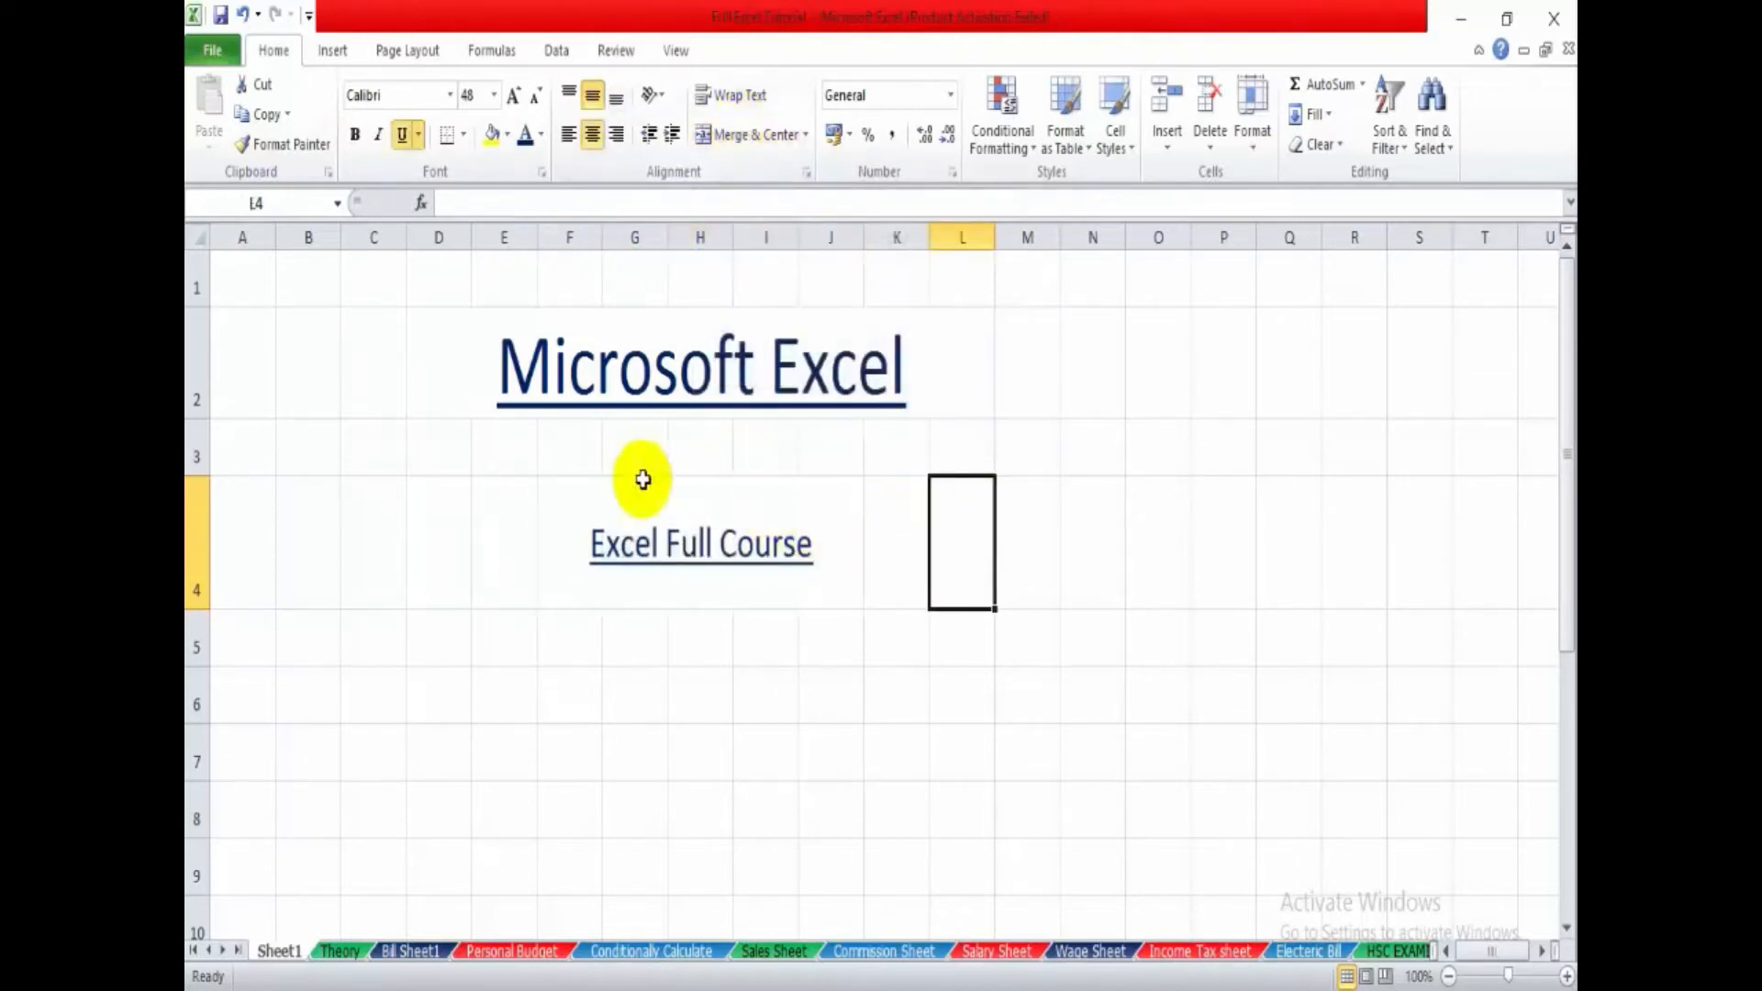
{"action": "left_click", "coordinate": [565, 548]}
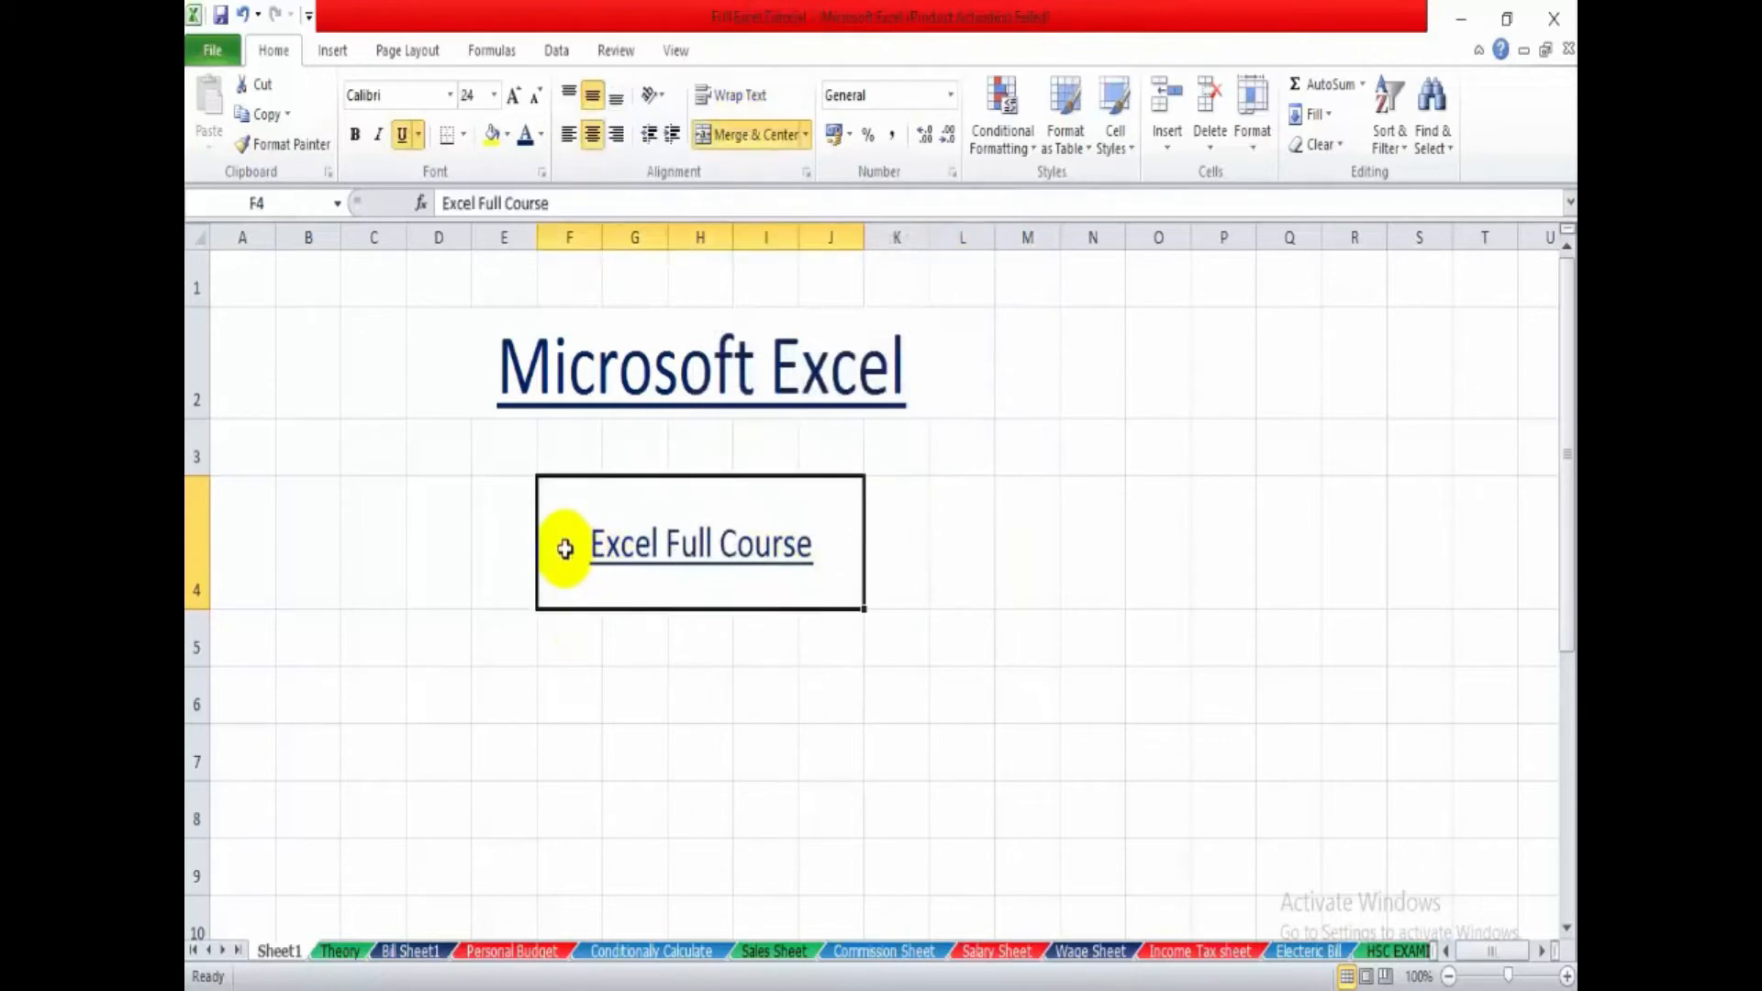
{"action": "left_click", "coordinate": [484, 543]}
{"action": "left_click", "coordinate": [964, 583]}
{"action": "left_click", "coordinate": [689, 551]}
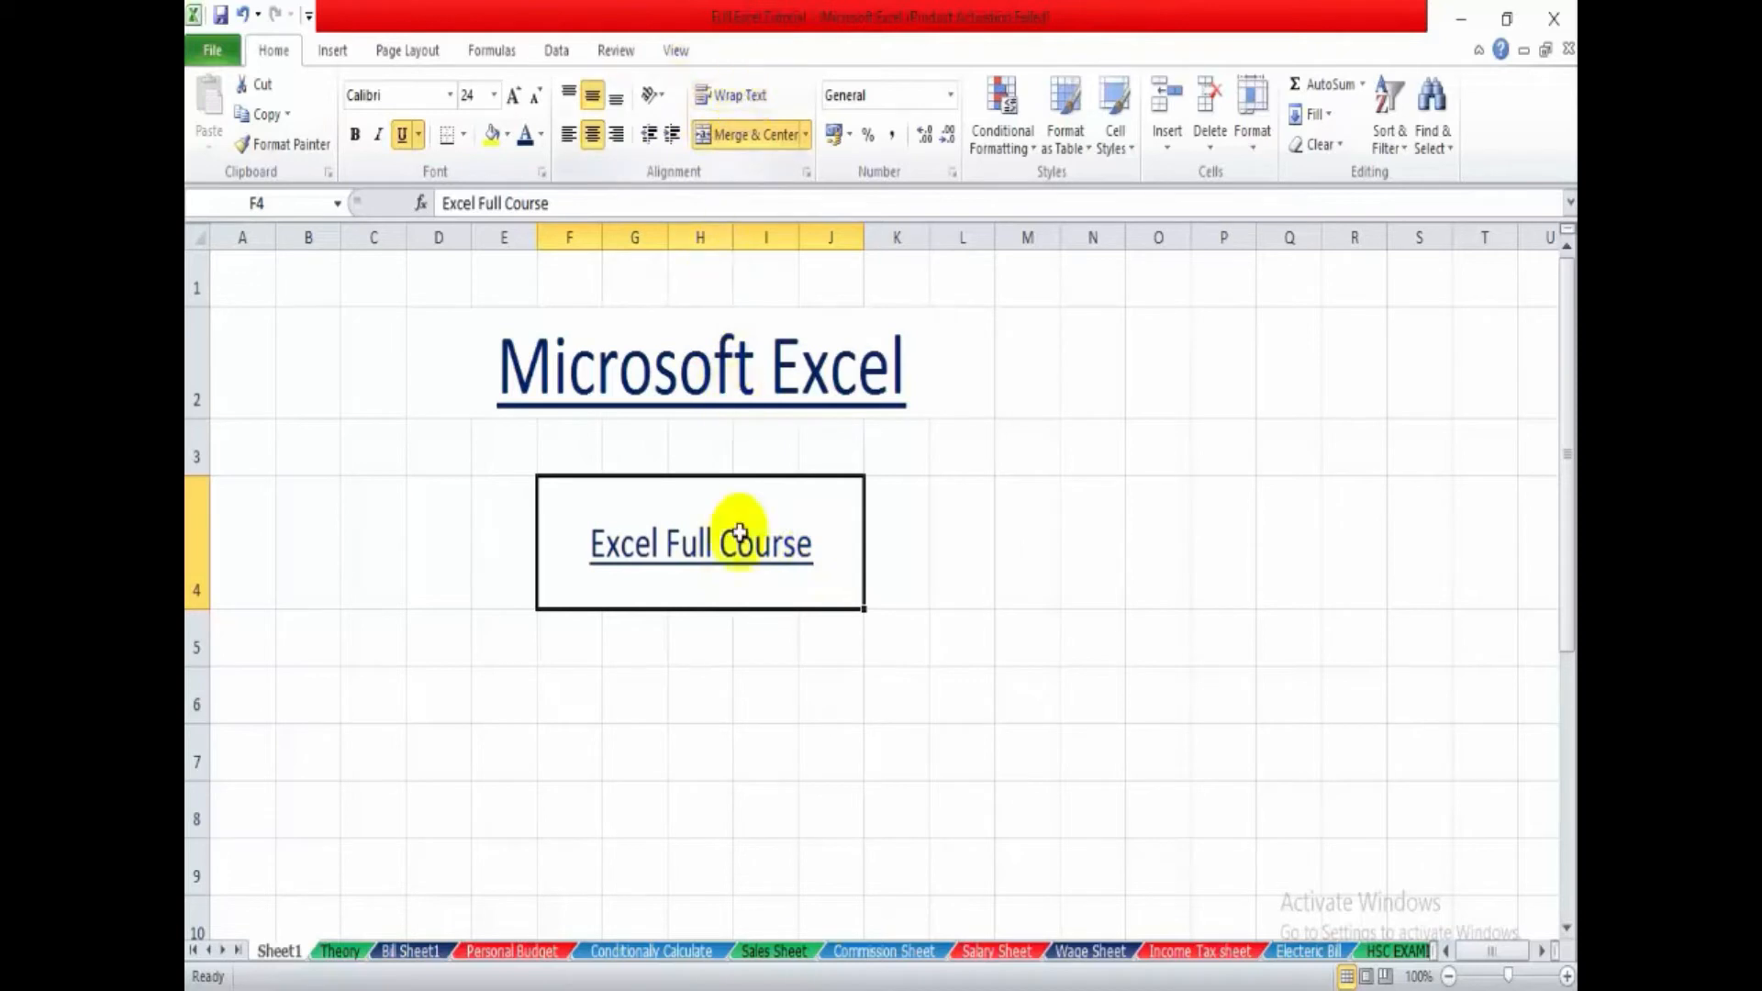
{"action": "left_click", "coordinate": [1027, 511]}
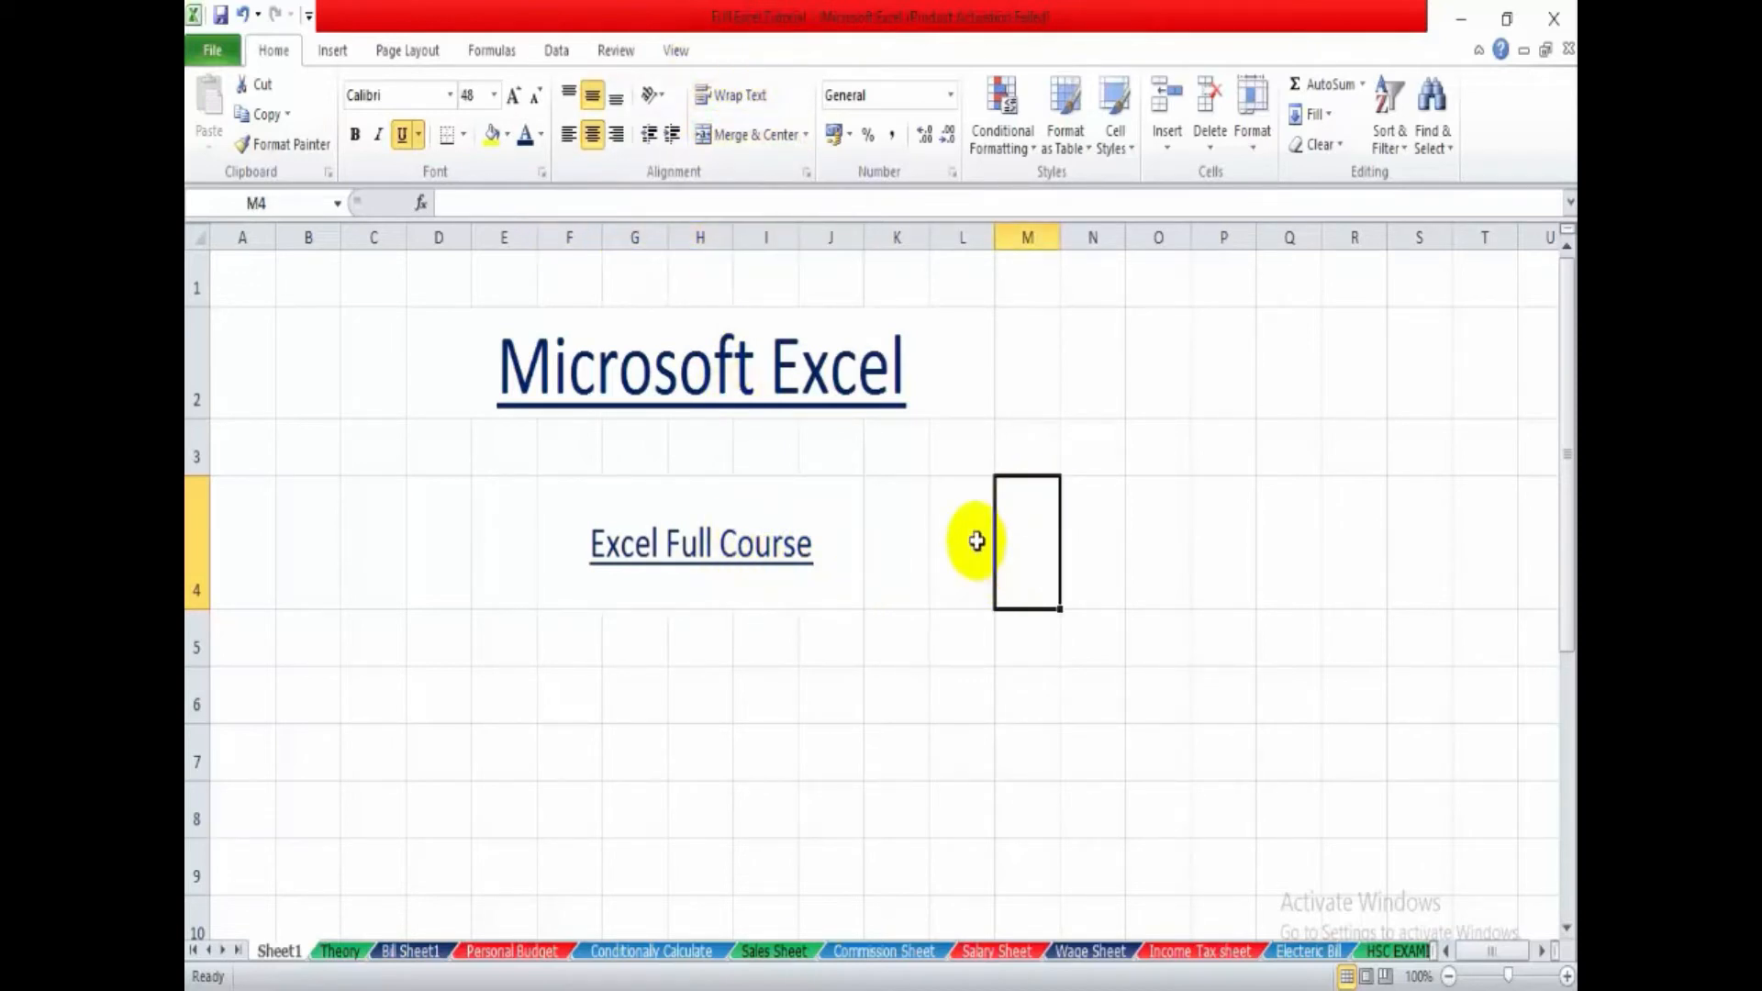
{"action": "left_click", "coordinate": [386, 694]}
{"action": "left_click", "coordinate": [514, 695]}
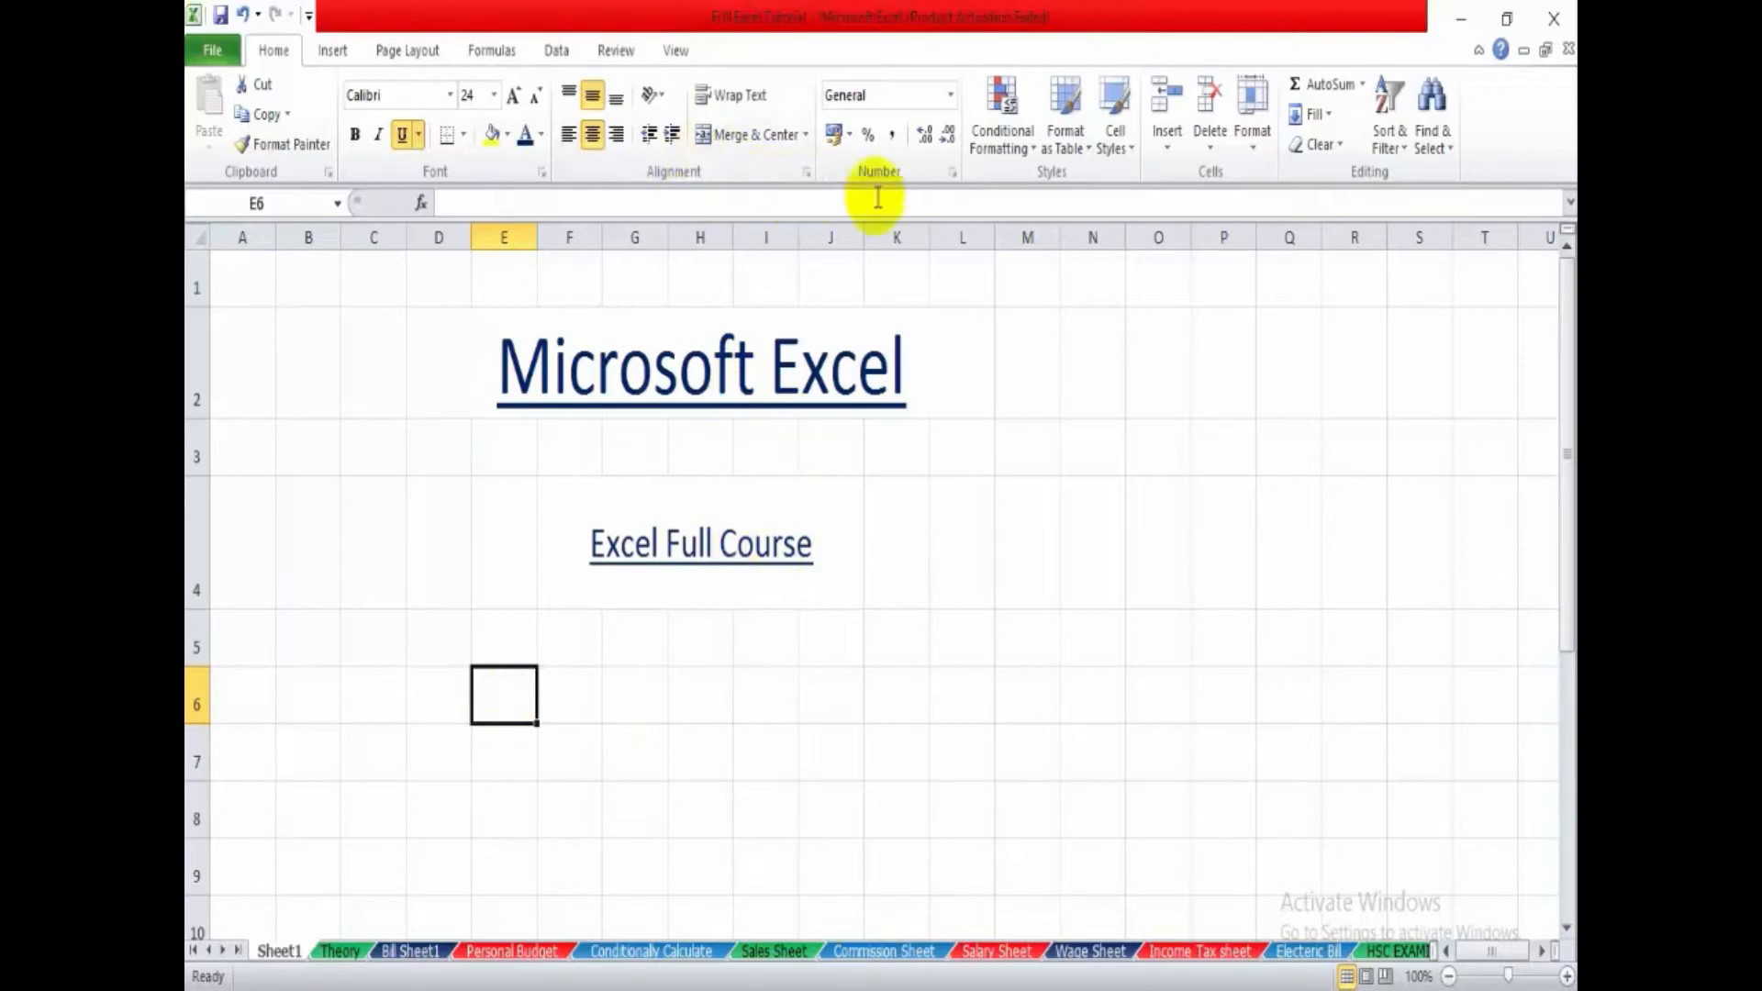
{"action": "left_click", "coordinate": [989, 623]}
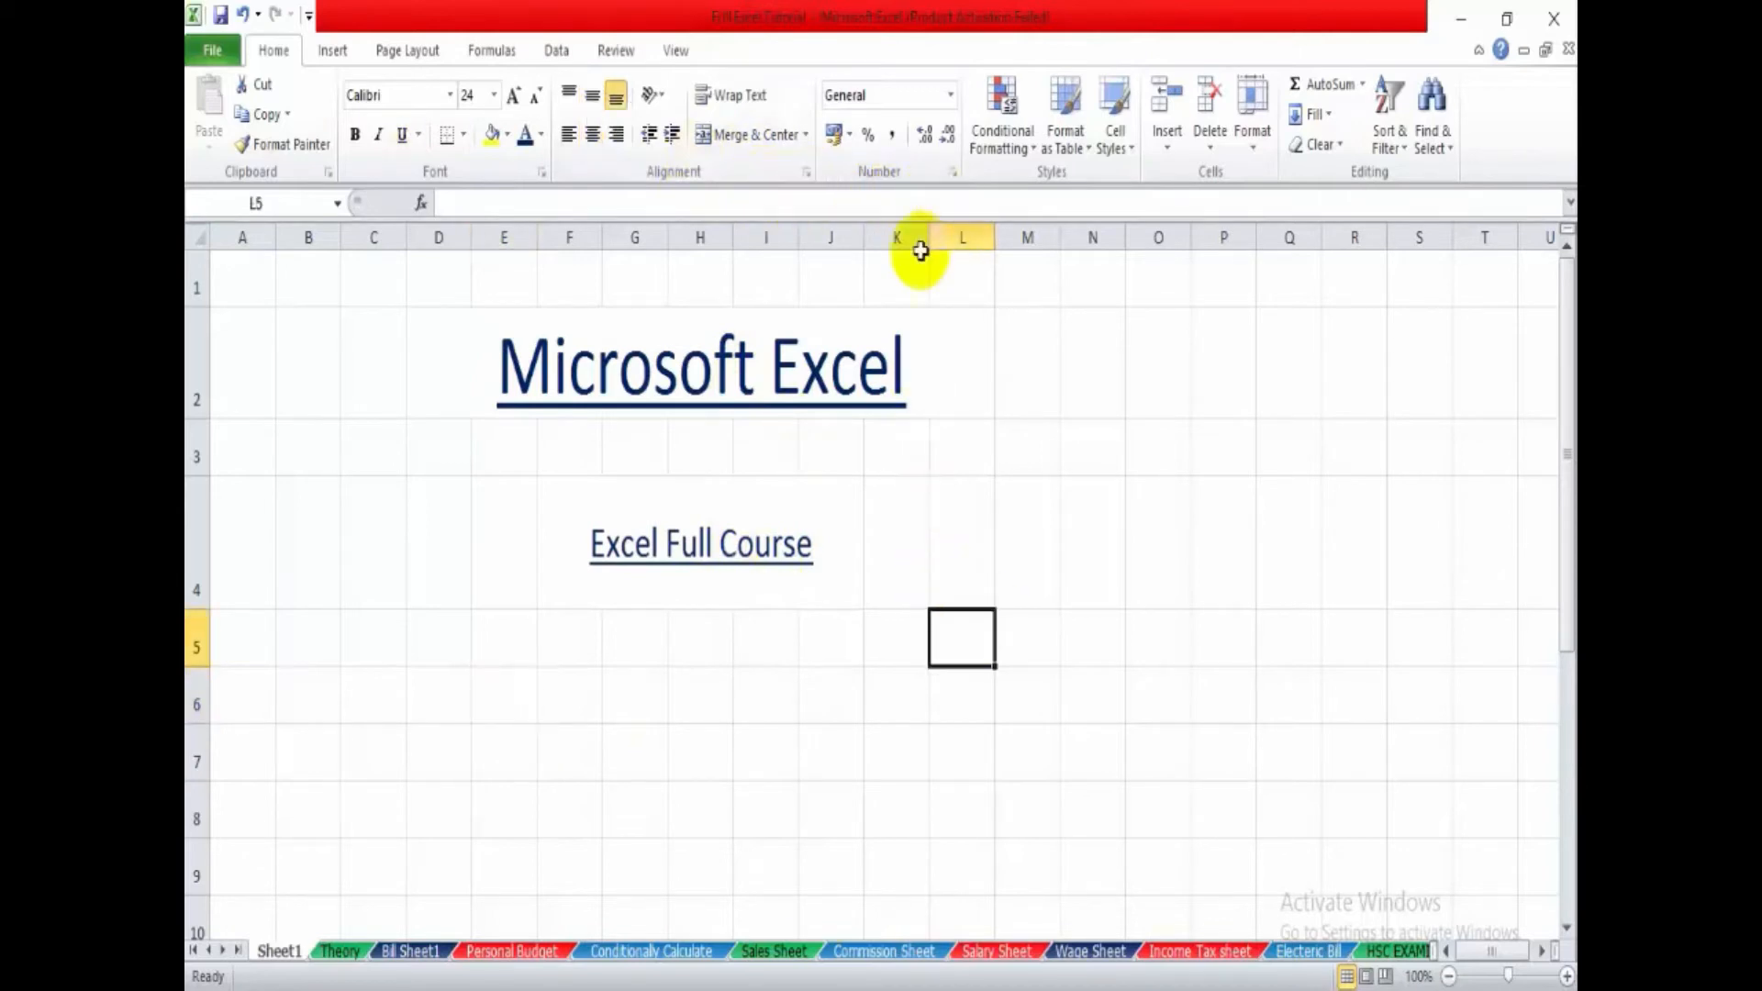
- Enter the value 50 in cell M4, beside the "Excel Full Course" heading
{"action": "left_click_drag", "start_coordinate": [983, 570], "coordinate": [1010, 538]}
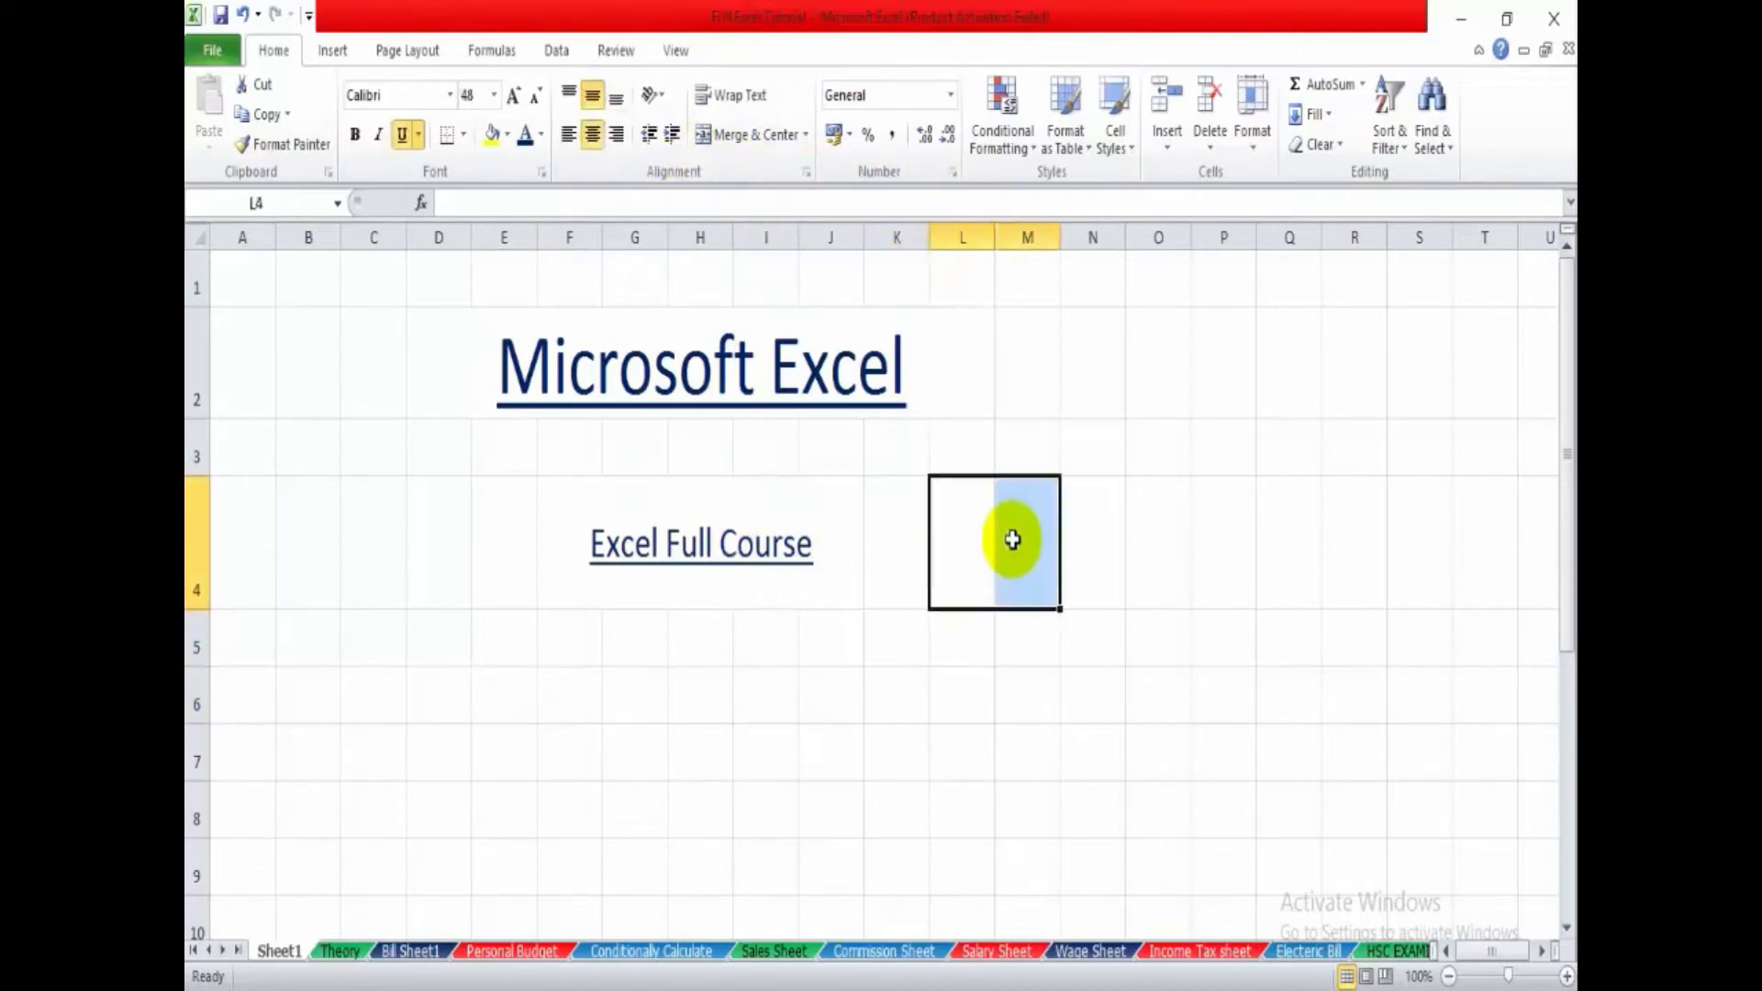
{"action": "left_click", "coordinate": [1034, 535]}
{"action": "type", "text": "50"}
{"action": "key", "text": "Tab"}
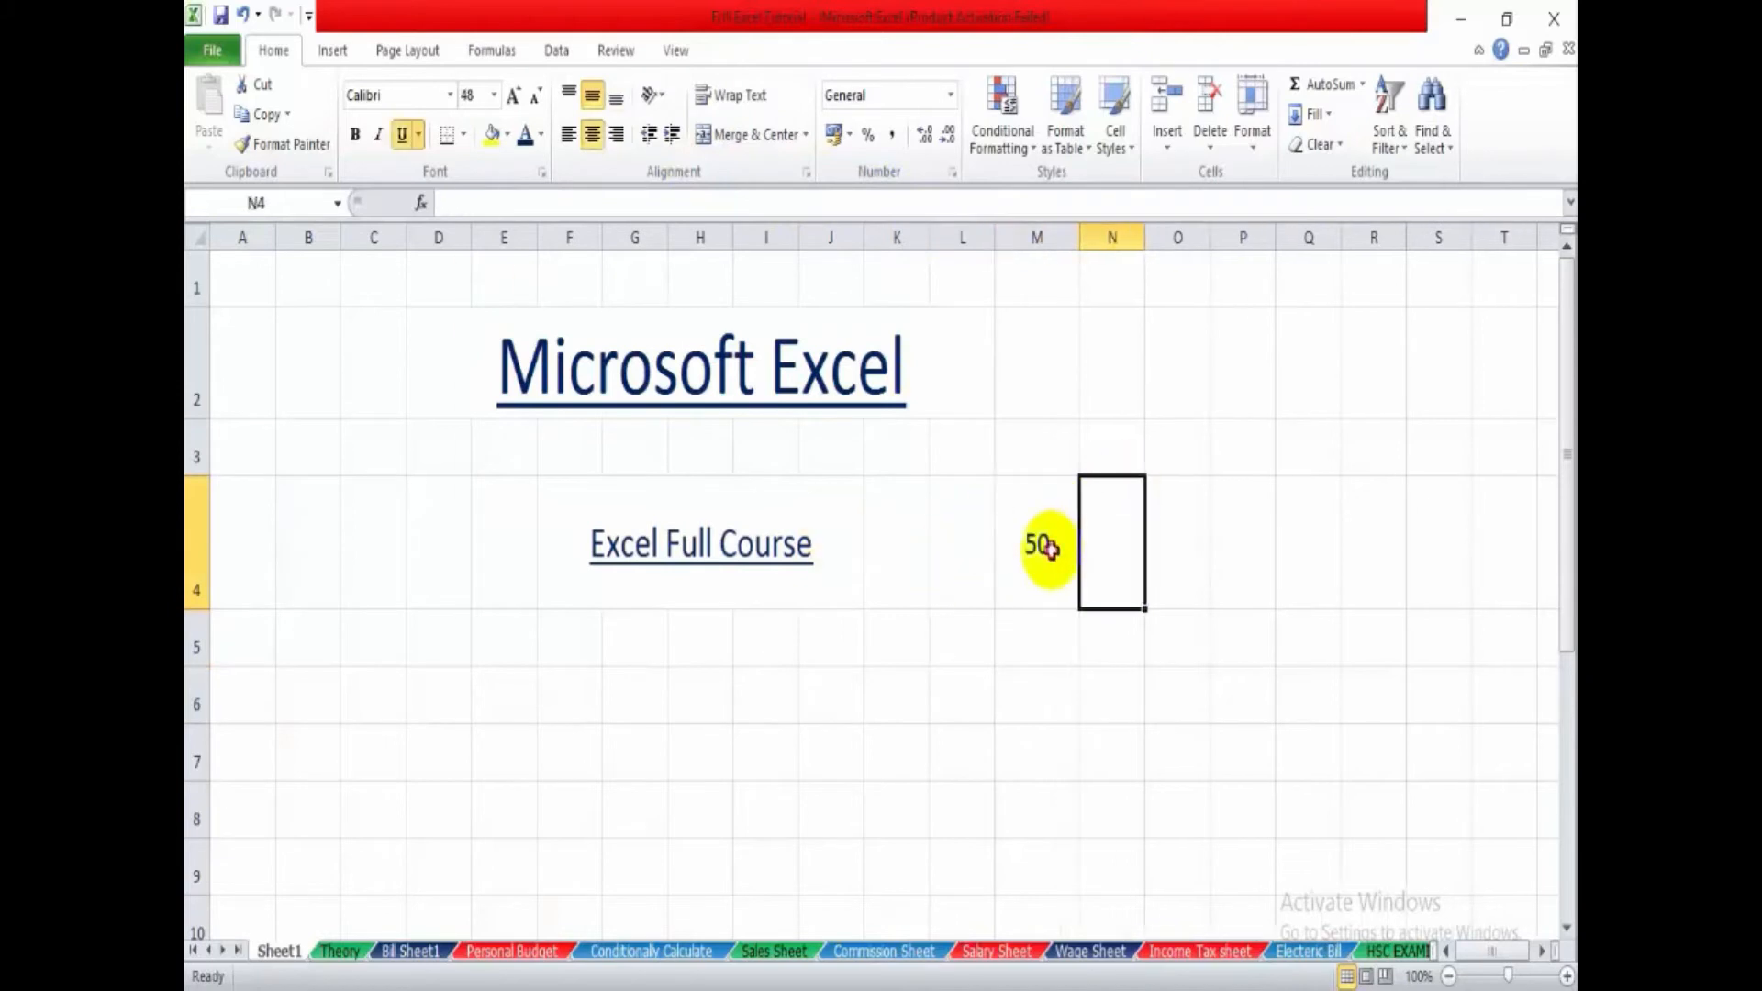
- Try decimal-place and percentage formats on the number in cell M4, and clear the cell's value
{"action": "left_click", "coordinate": [1046, 582]}
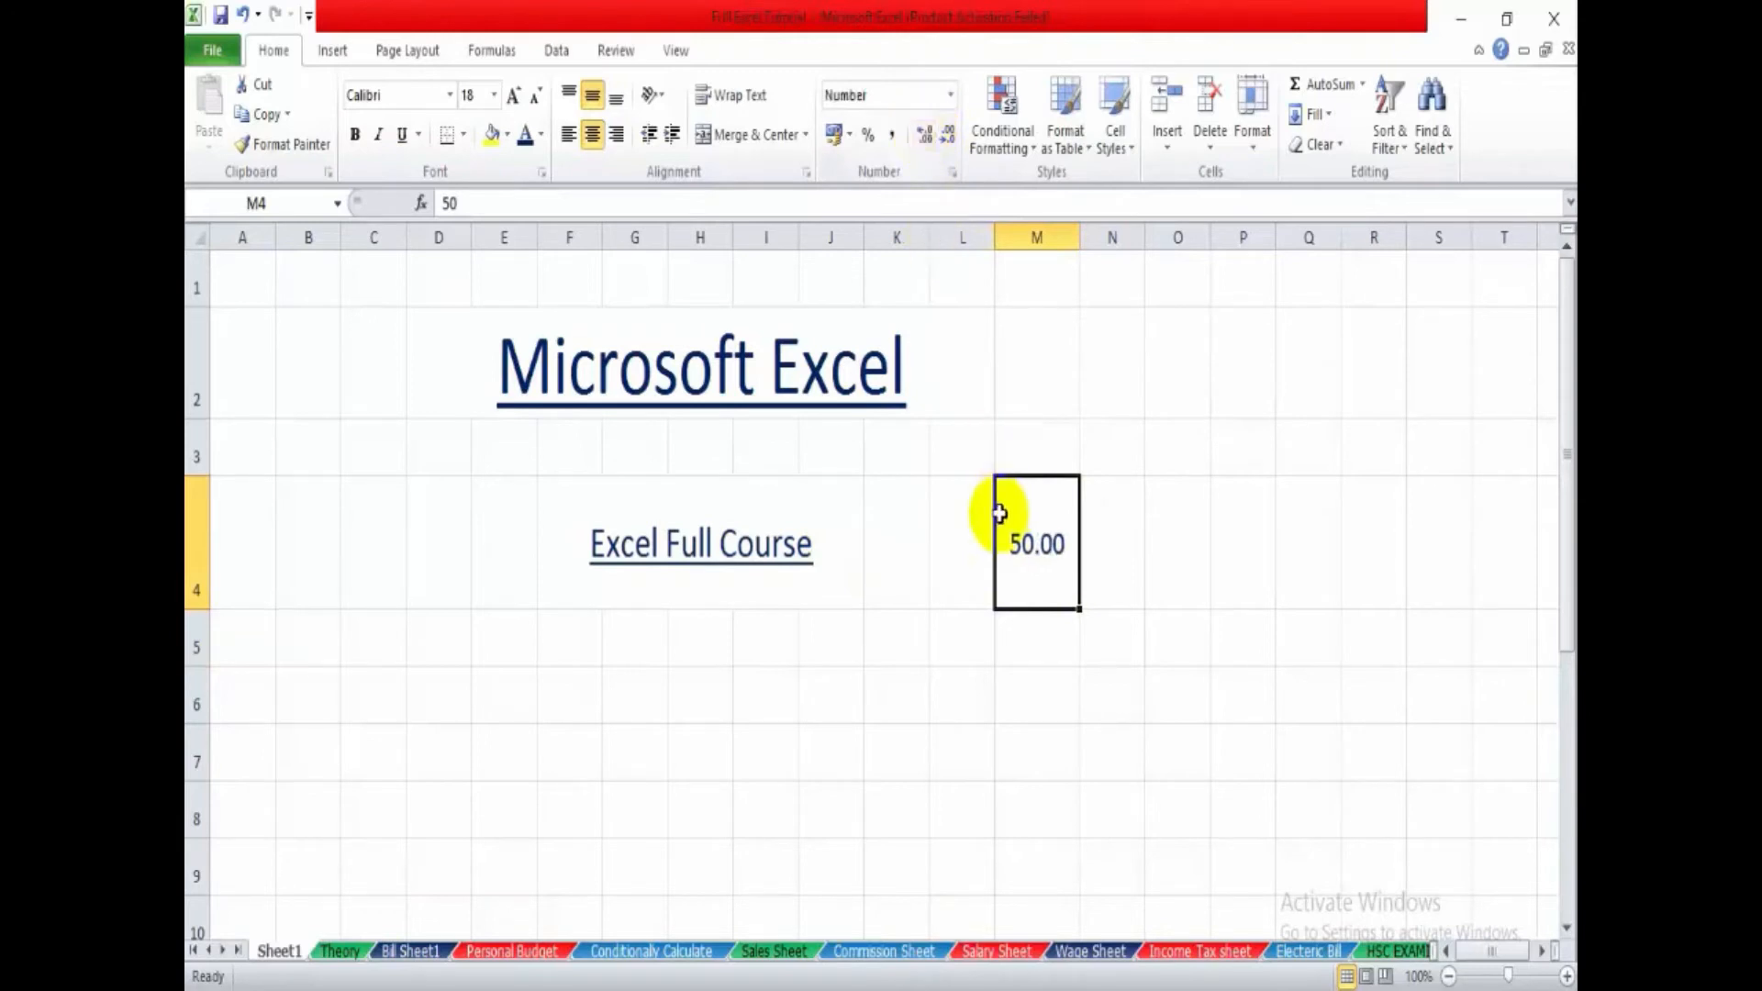
{"action": "left_click", "coordinate": [948, 139]}
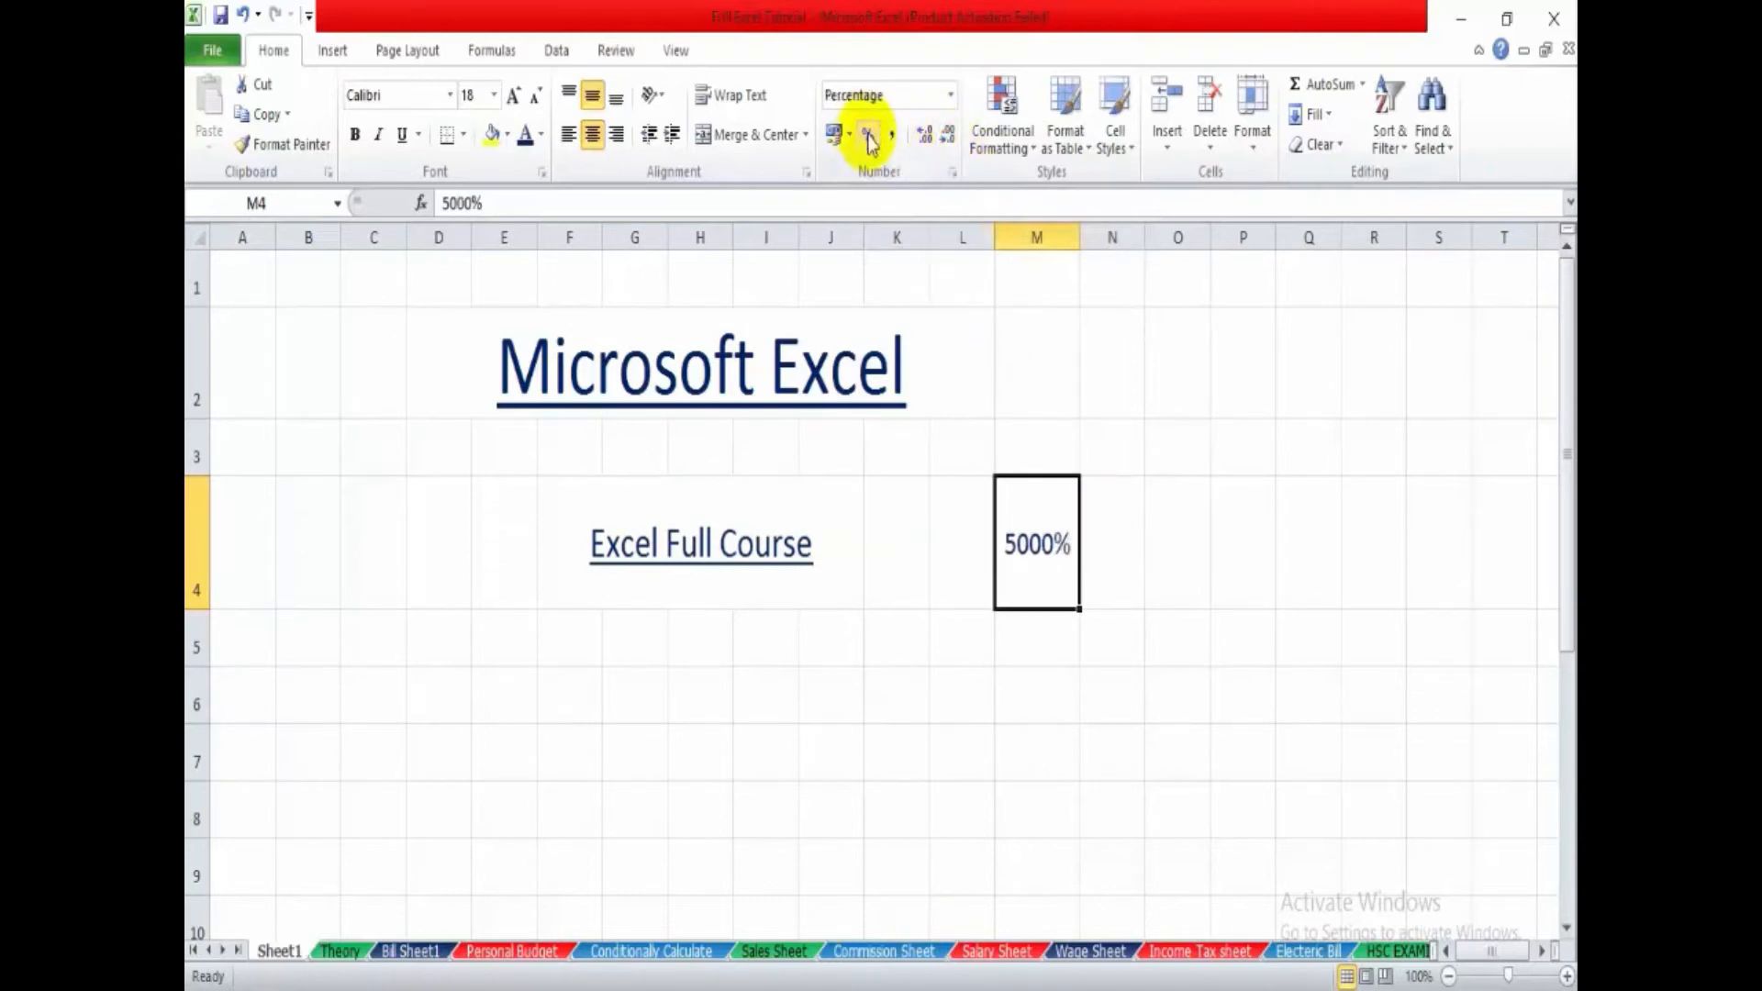
{"action": "left_click", "coordinate": [925, 138]}
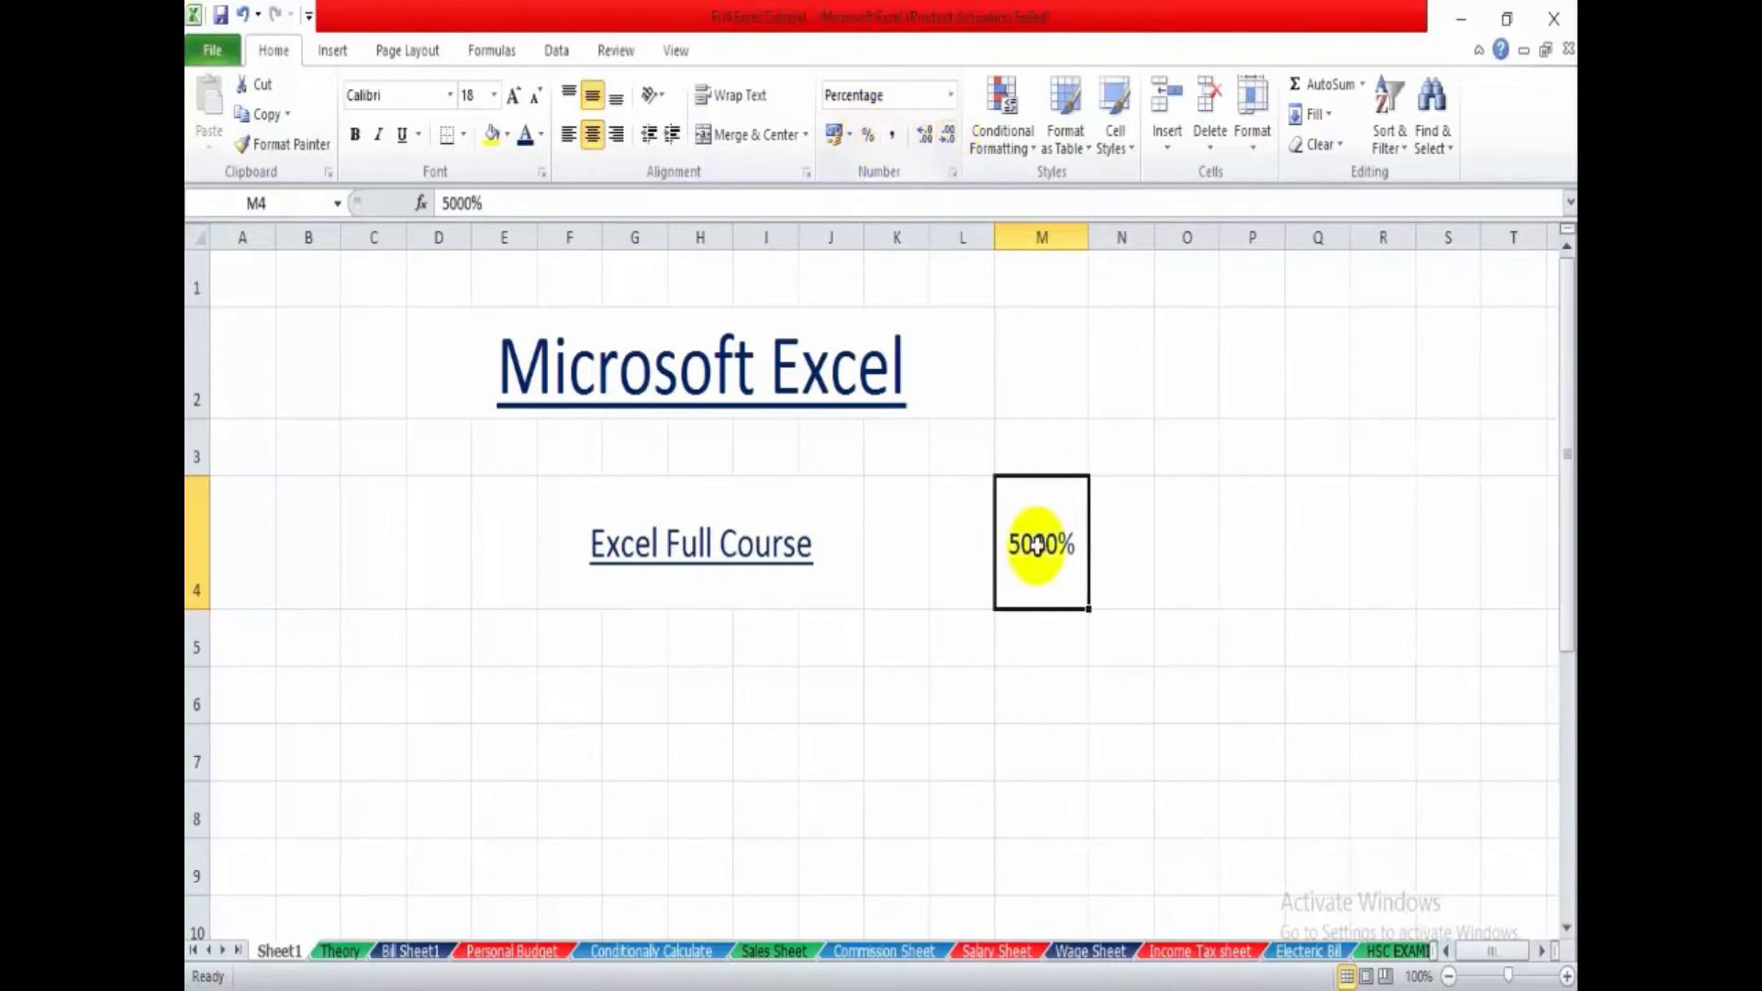
{"action": "left_click", "coordinate": [1107, 532]}
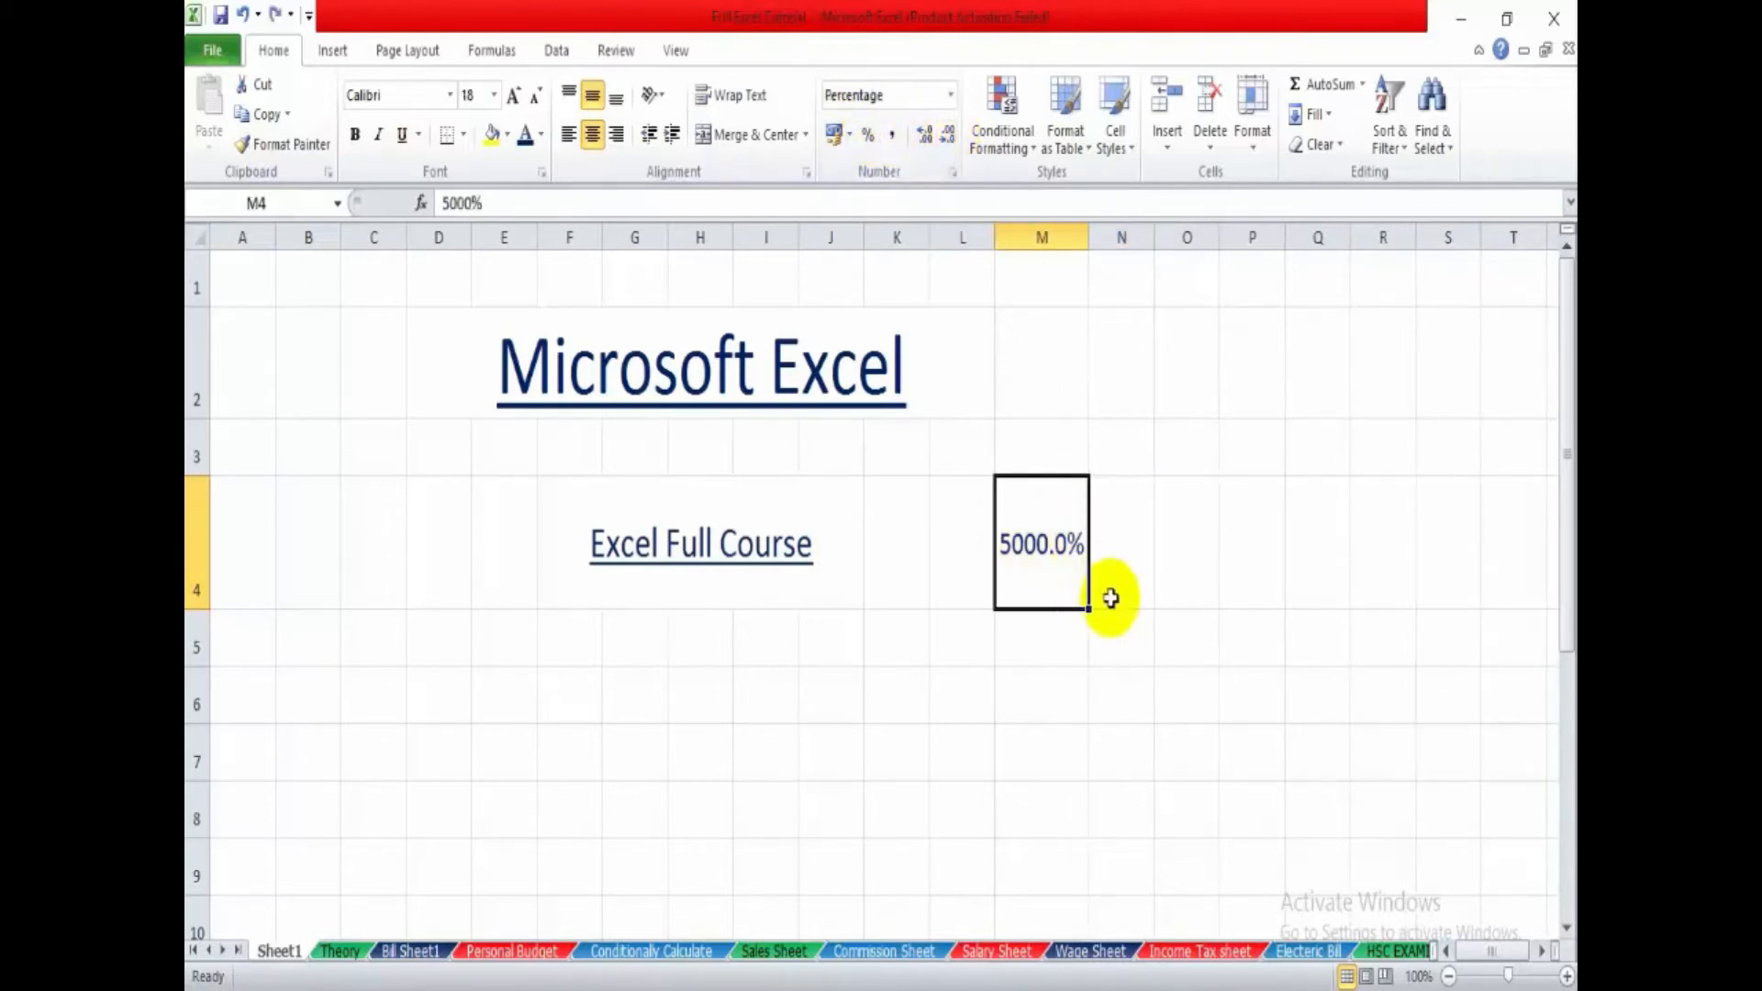
{"action": "left_click", "coordinate": [1069, 138]}
{"action": "left_click", "coordinate": [1069, 581]}
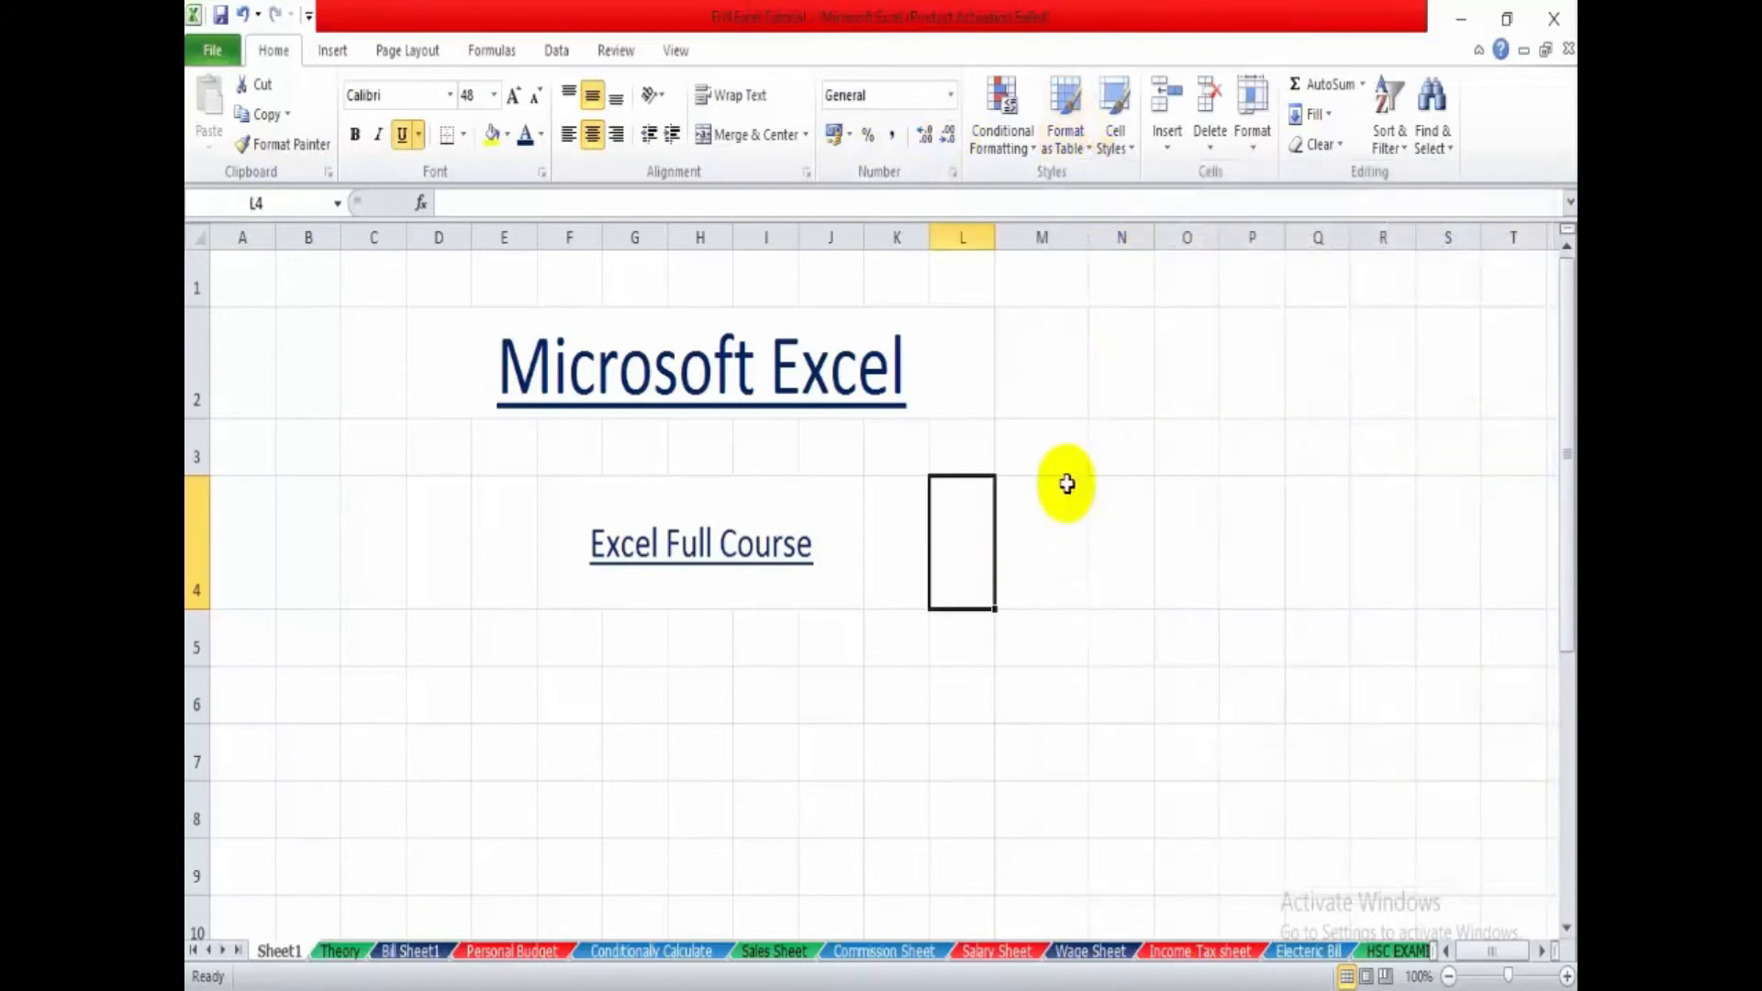
- Format the empty range D6 to M11 as a table with a light style that has a blue header row
{"action": "scroll", "coordinate": [838, 658], "scroll_direction": "down", "scroll_amount": 1}
{"action": "scroll", "coordinate": [839, 657], "scroll_direction": "down", "scroll_amount": 1}
{"action": "scroll", "coordinate": [826, 647], "scroll_direction": "up", "scroll_amount": 1}
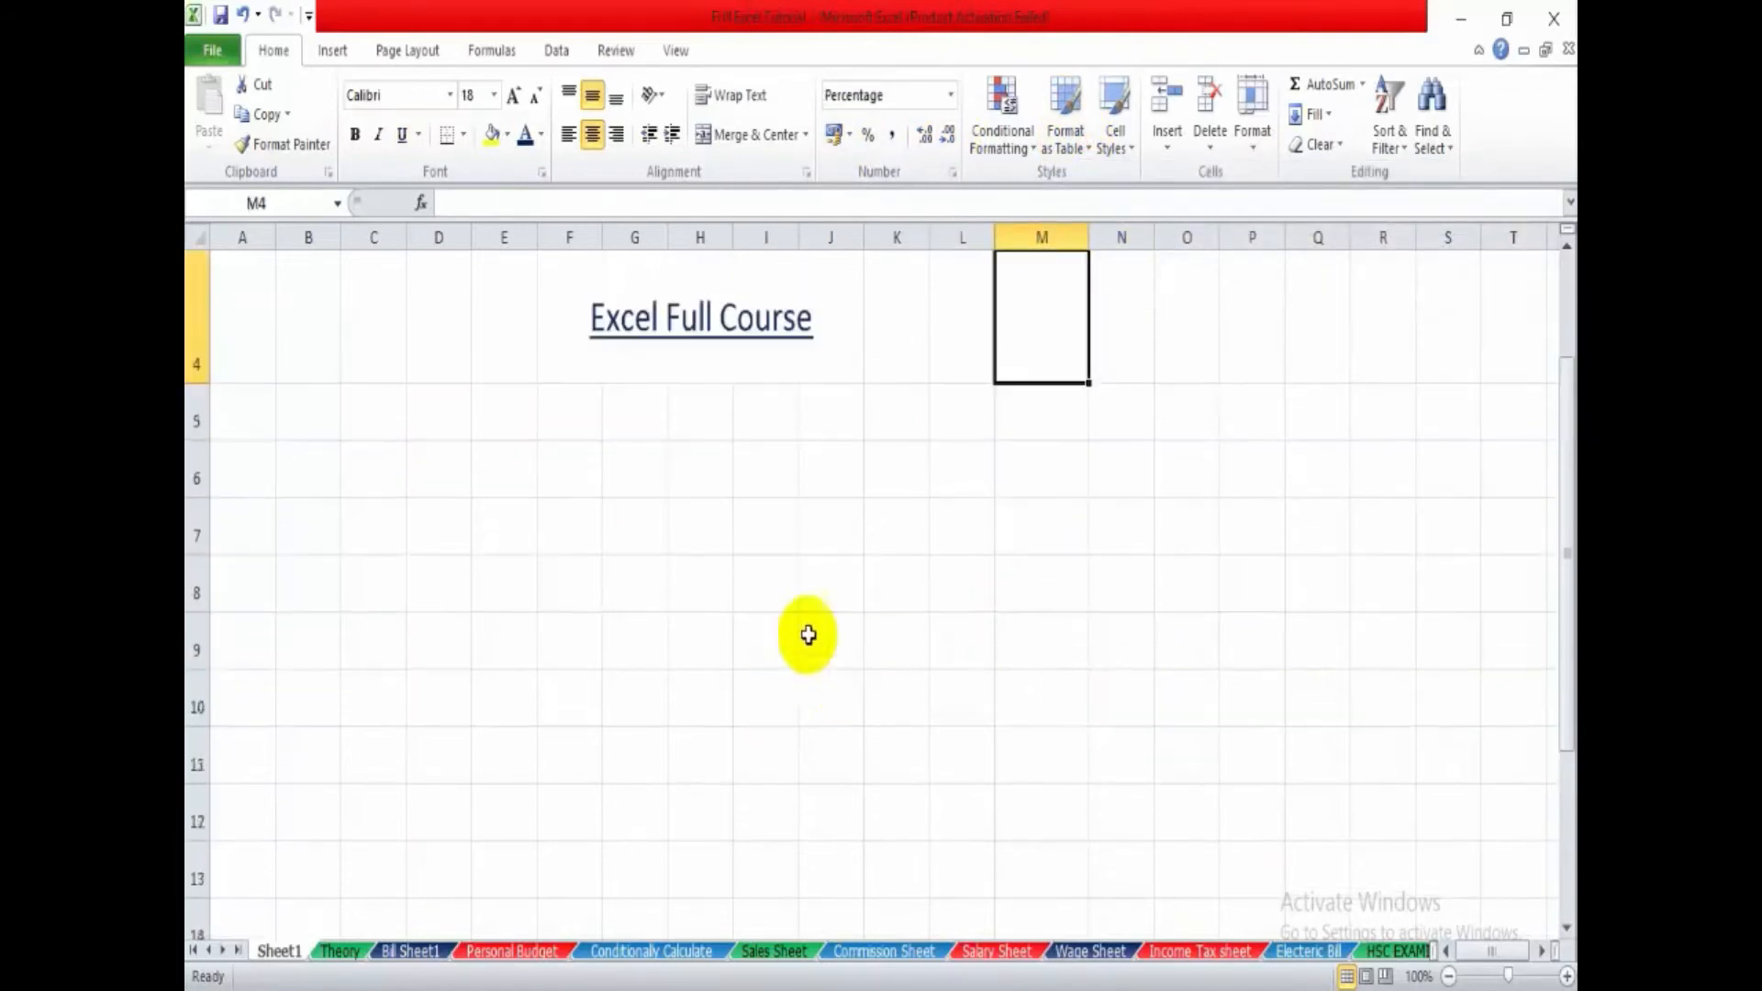
{"action": "left_click_drag", "start_coordinate": [437, 466], "coordinate": [1014, 769]}
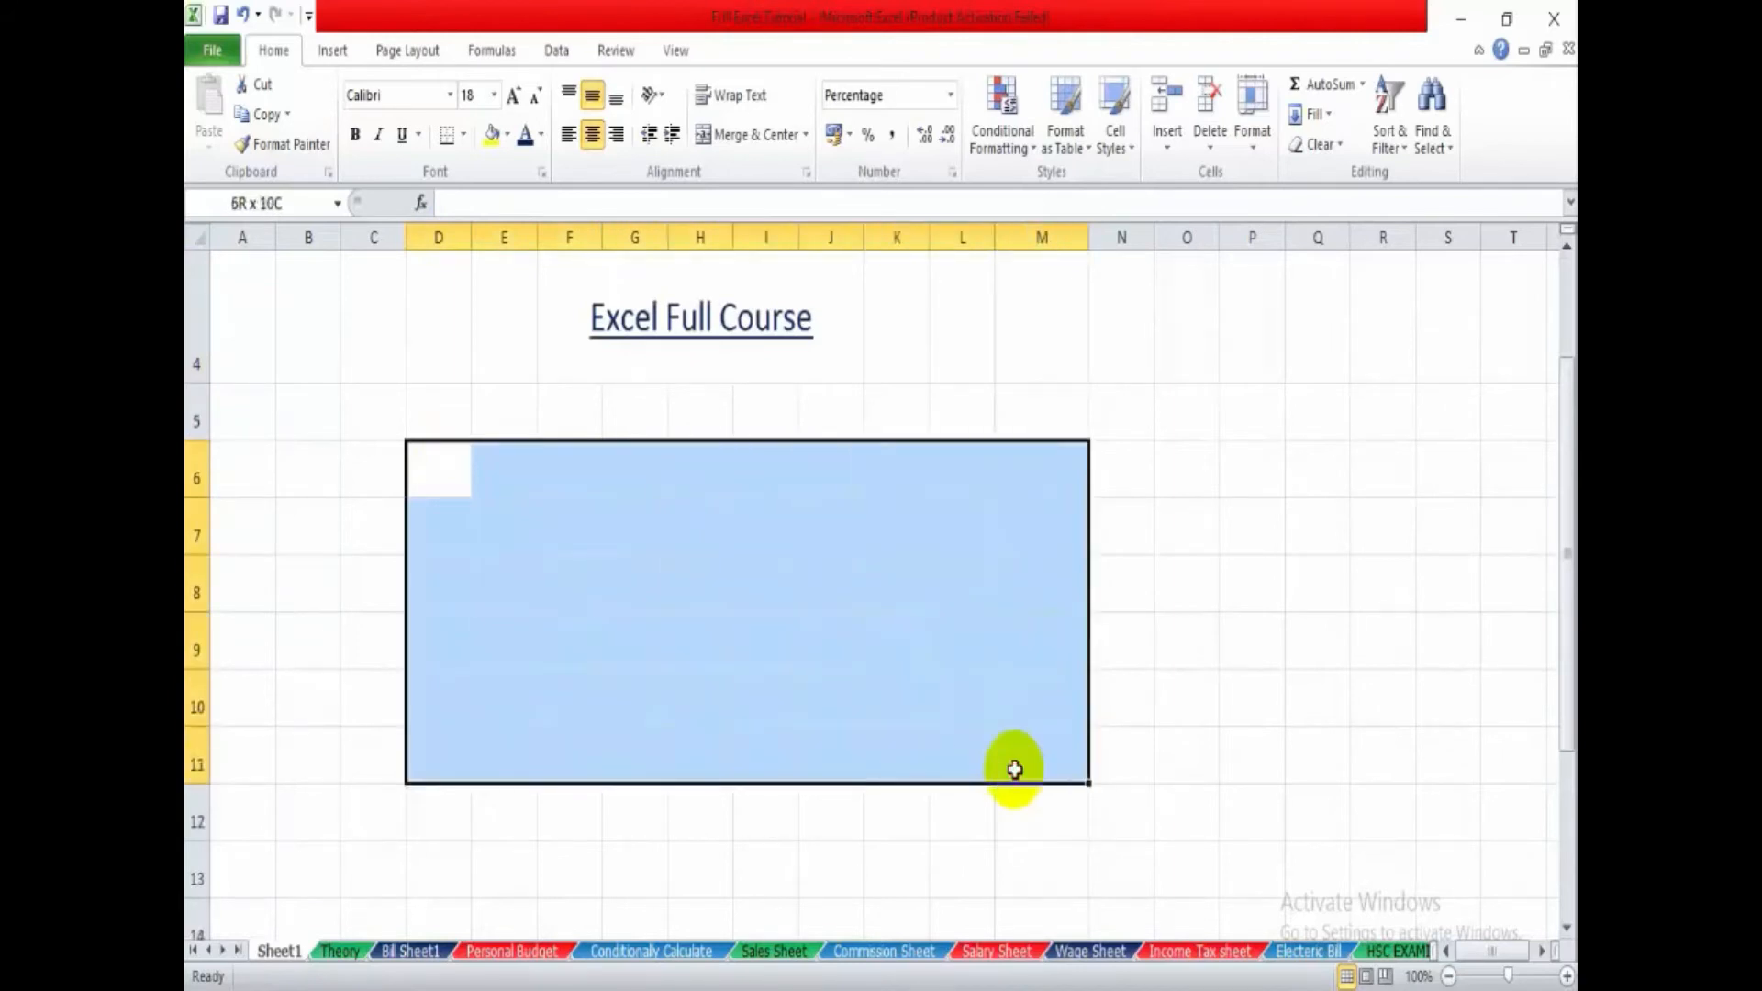
{"action": "left_click", "coordinate": [1080, 149]}
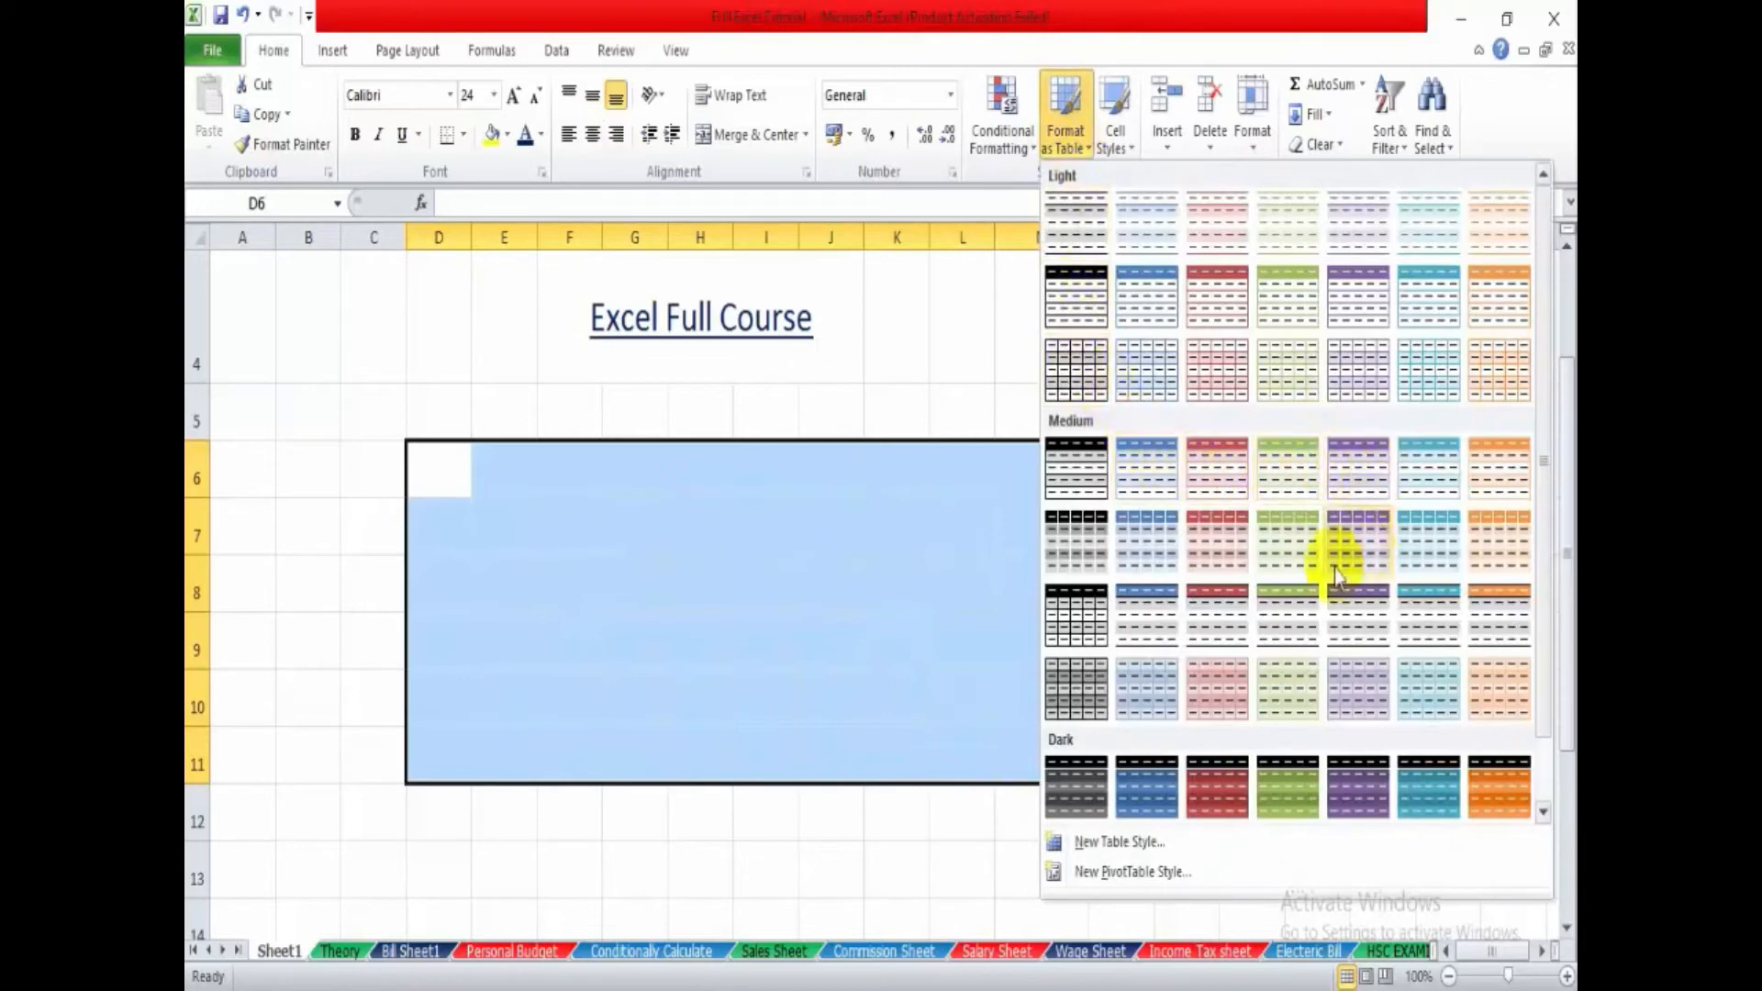
{"action": "left_click", "coordinate": [1142, 296]}
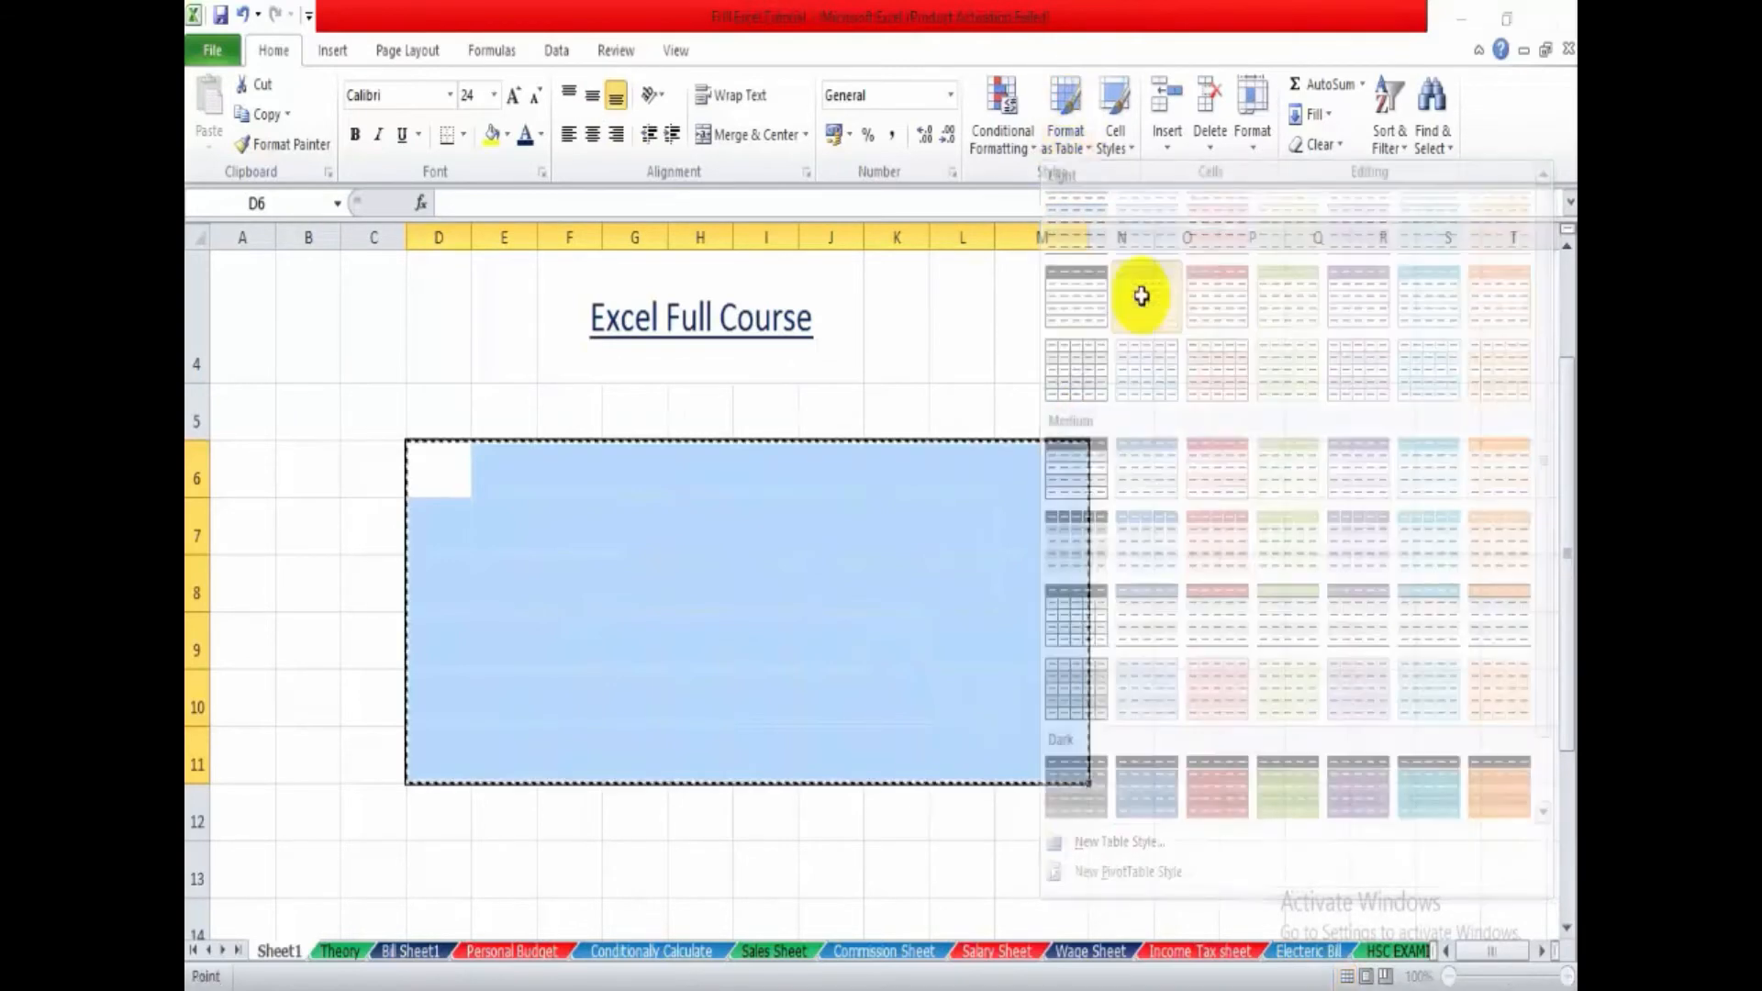
{"action": "left_click", "coordinate": [695, 400]}
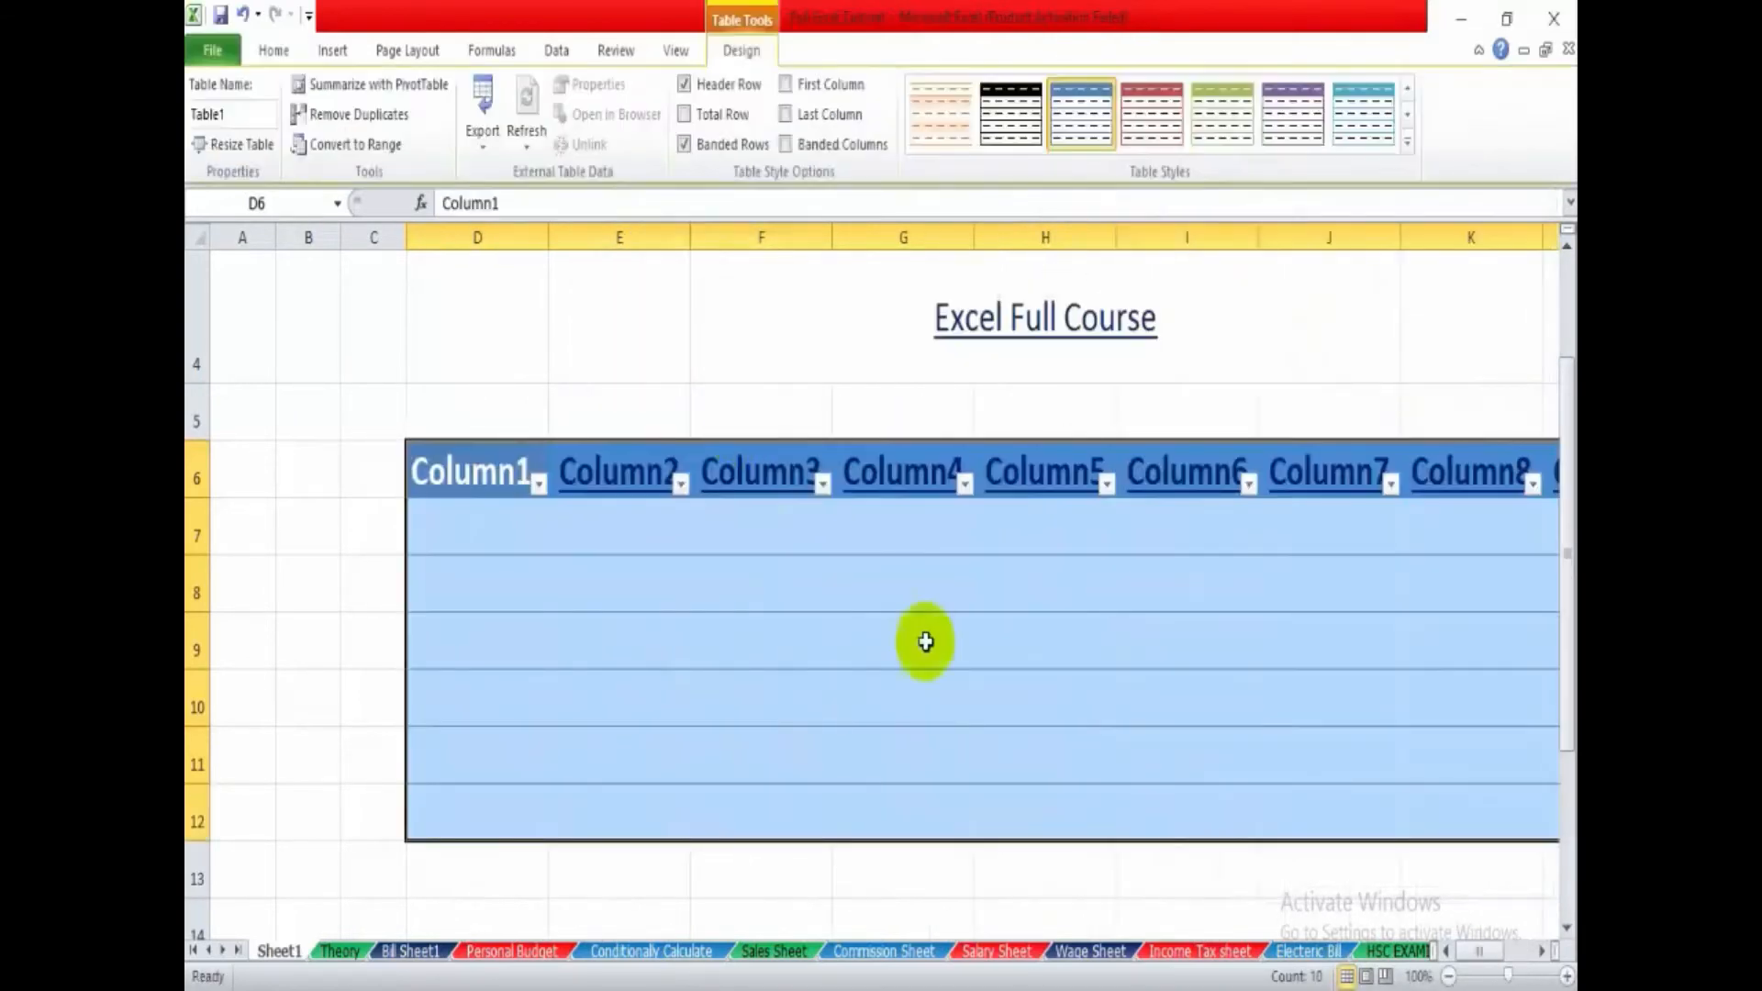
- View the sort and filter options of the table's first column, and undo the table formatting
{"action": "left_click", "coordinate": [987, 641]}
{"action": "left_click", "coordinate": [540, 484]}
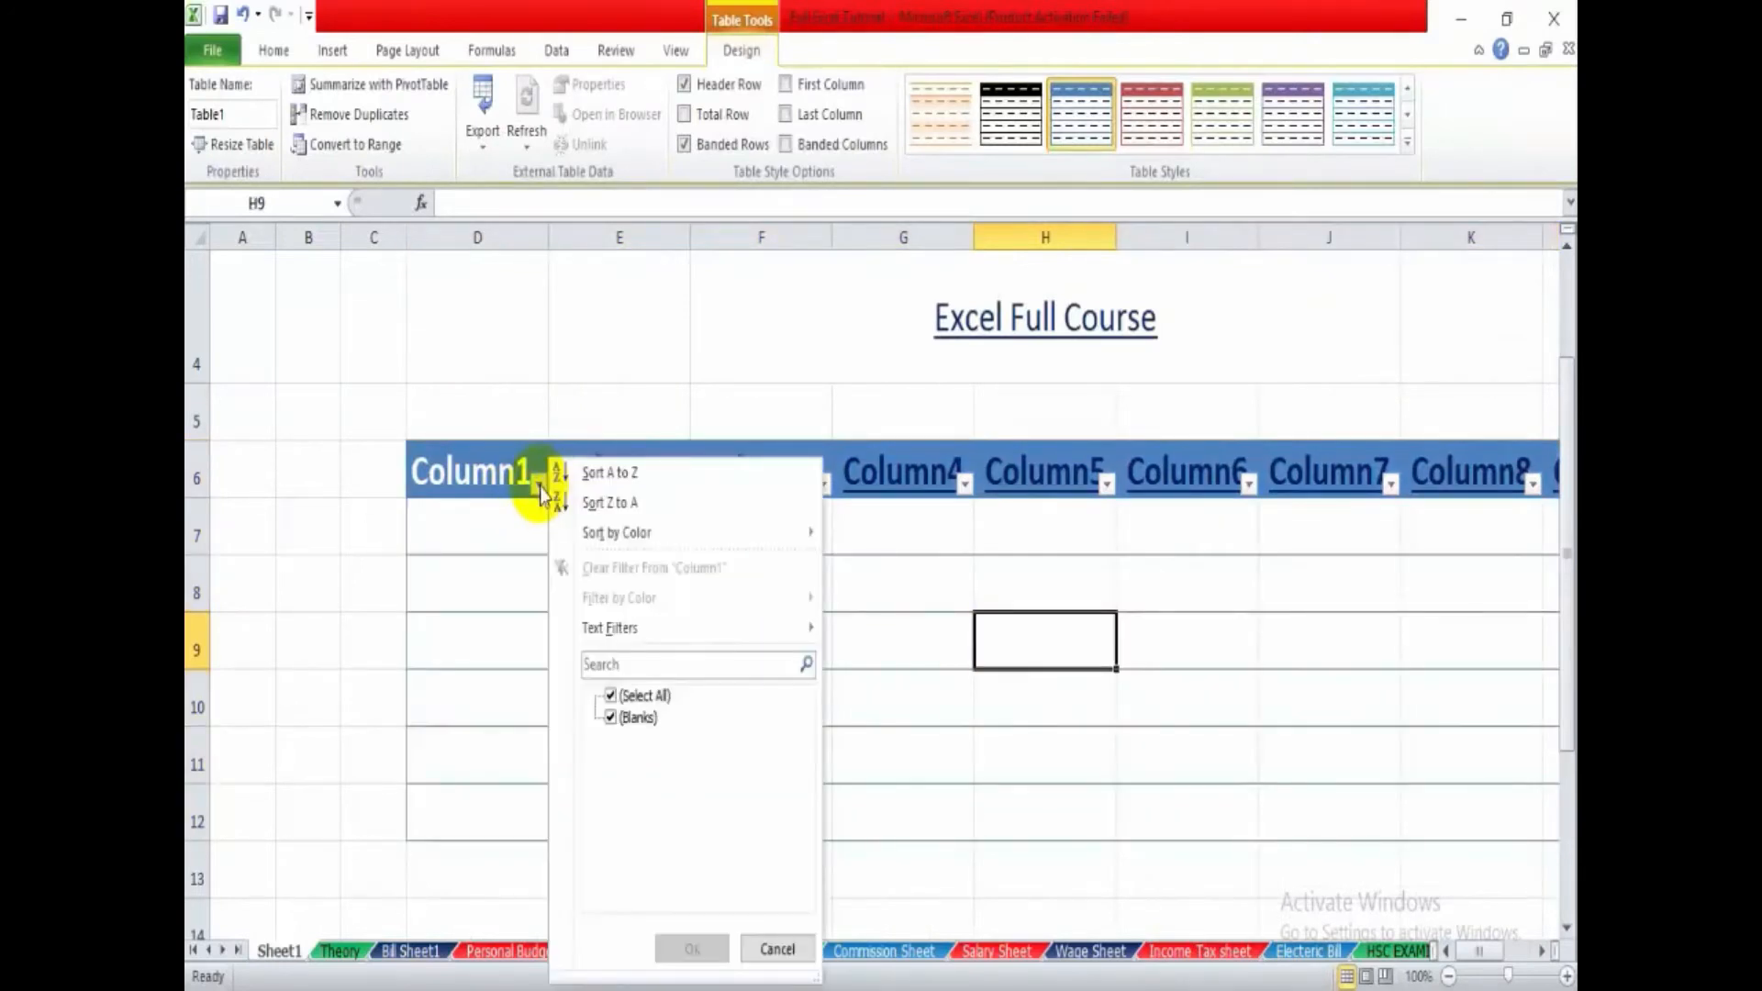
{"action": "left_click", "coordinate": [515, 550]}
{"action": "left_click", "coordinate": [876, 688]}
{"action": "left_click", "coordinate": [1271, 624]}
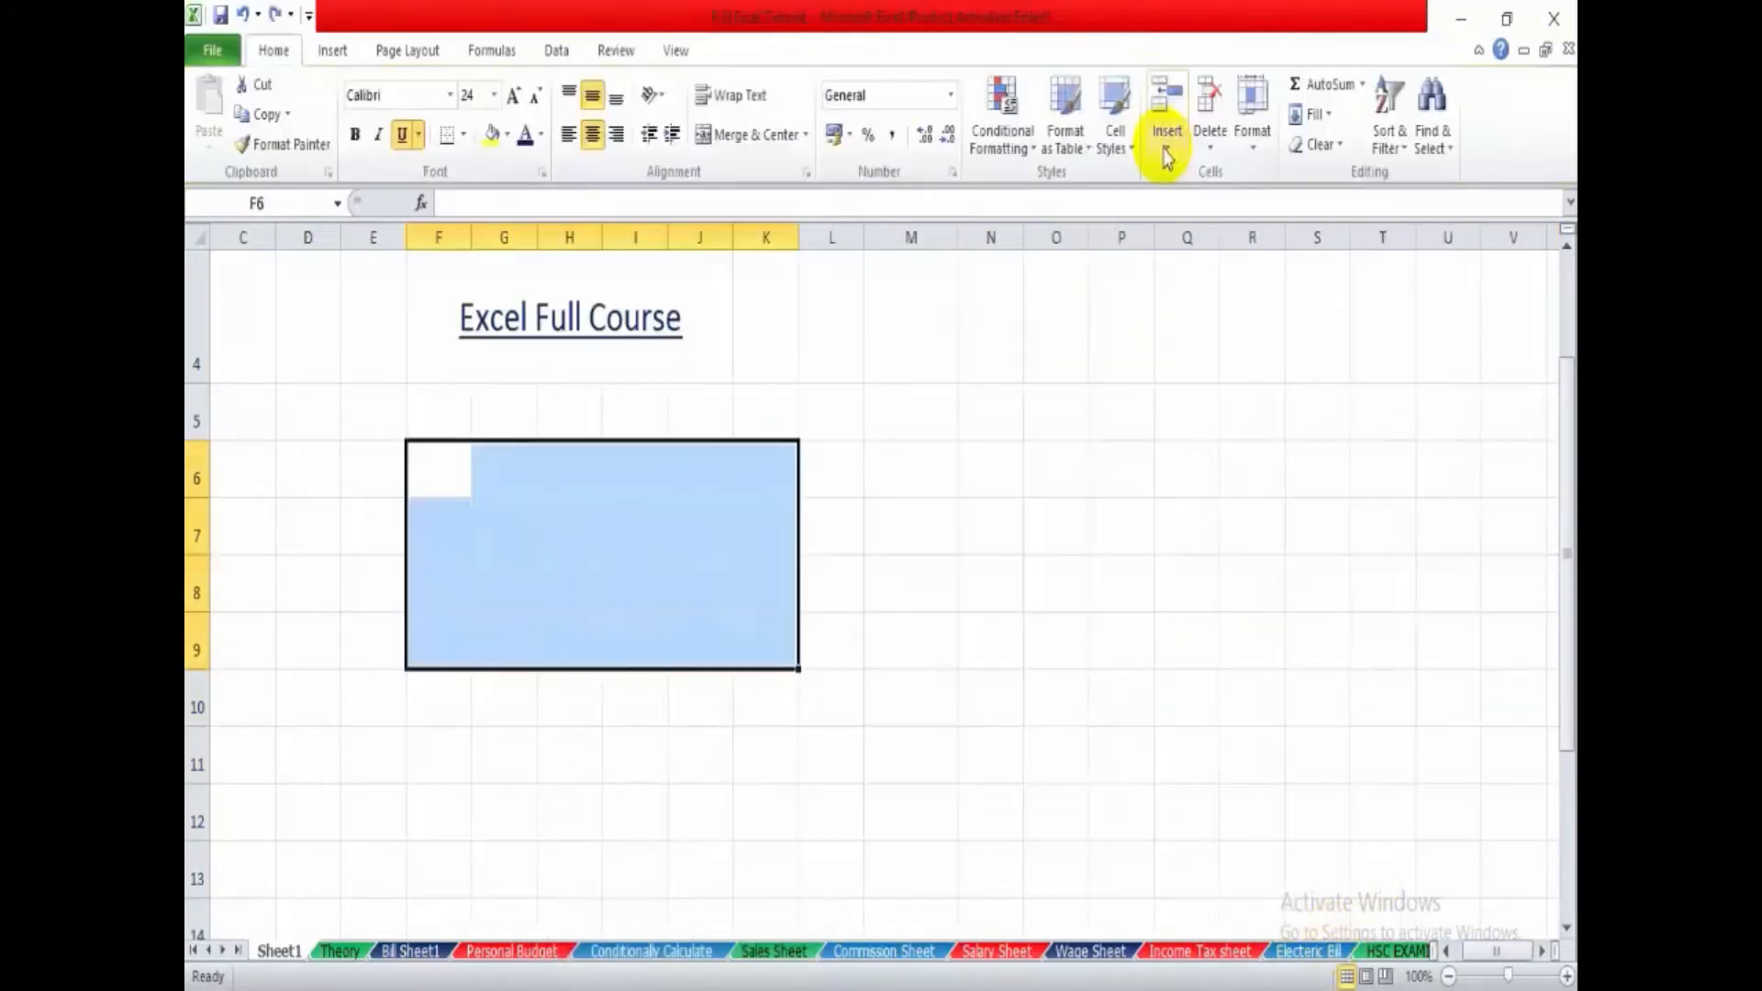
{"action": "left_click", "coordinate": [1003, 480]}
{"action": "left_click", "coordinate": [829, 457]}
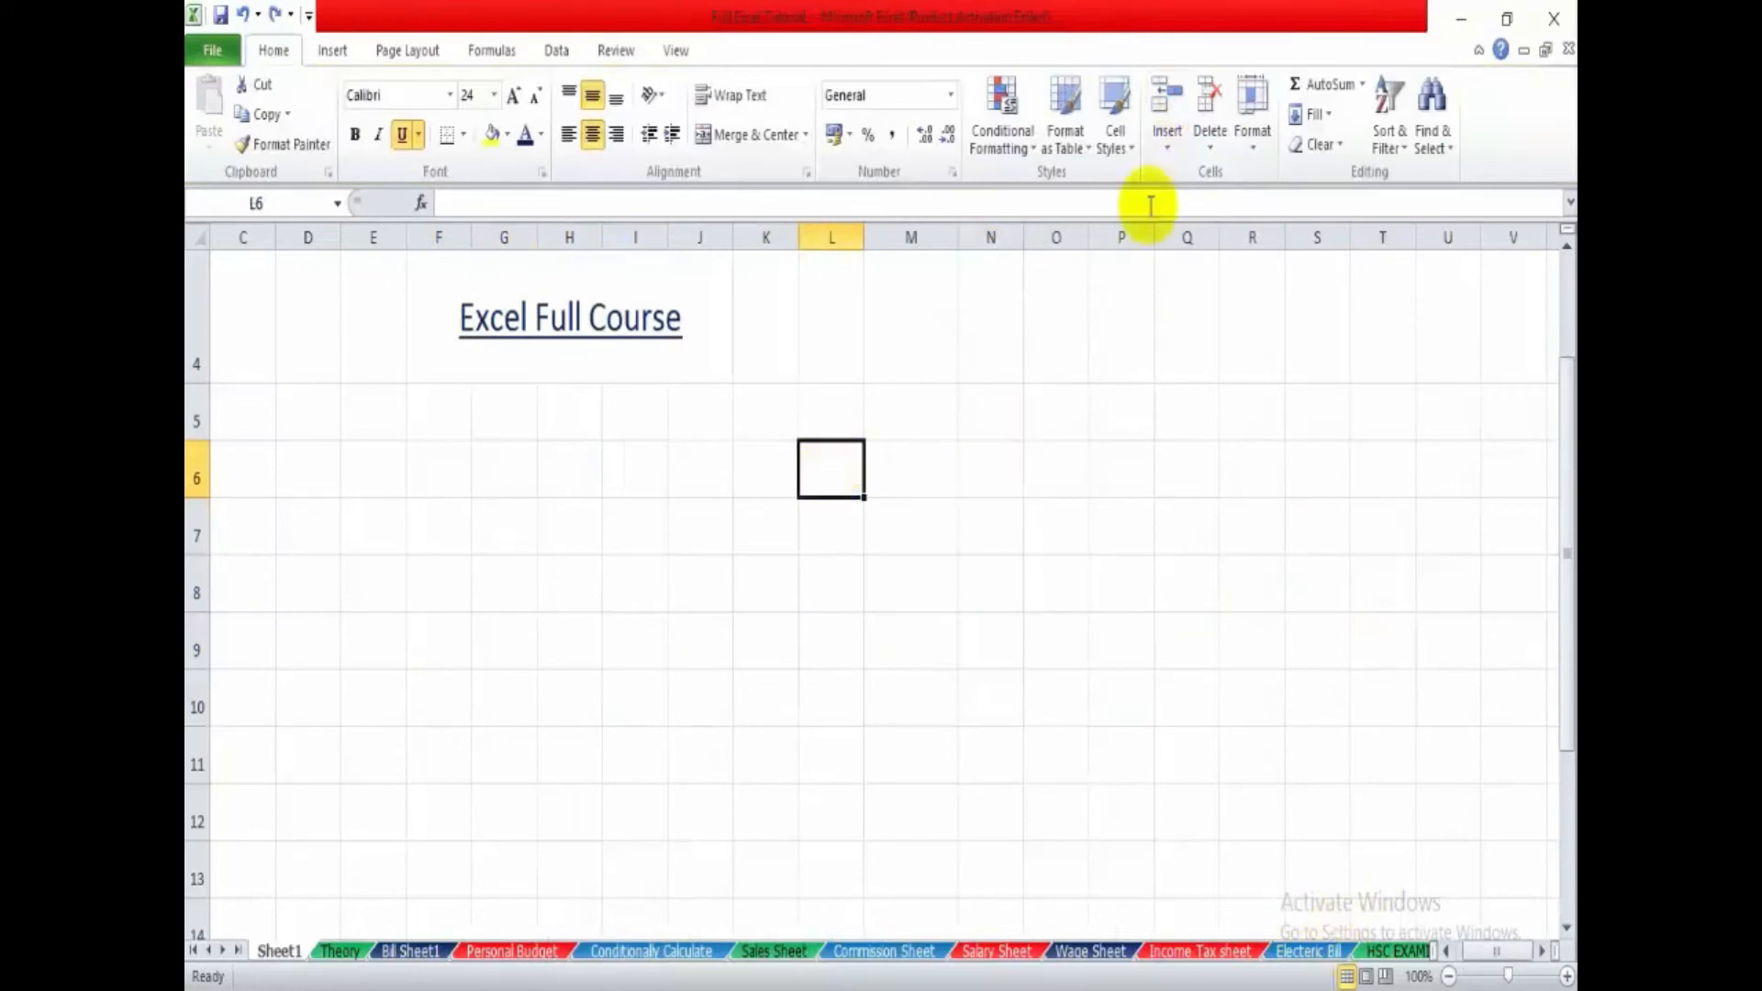
- Enter the numbers 1, 2, 3 and 4 in cells H6 to H9 and remove their underline
{"action": "left_click", "coordinate": [1166, 142]}
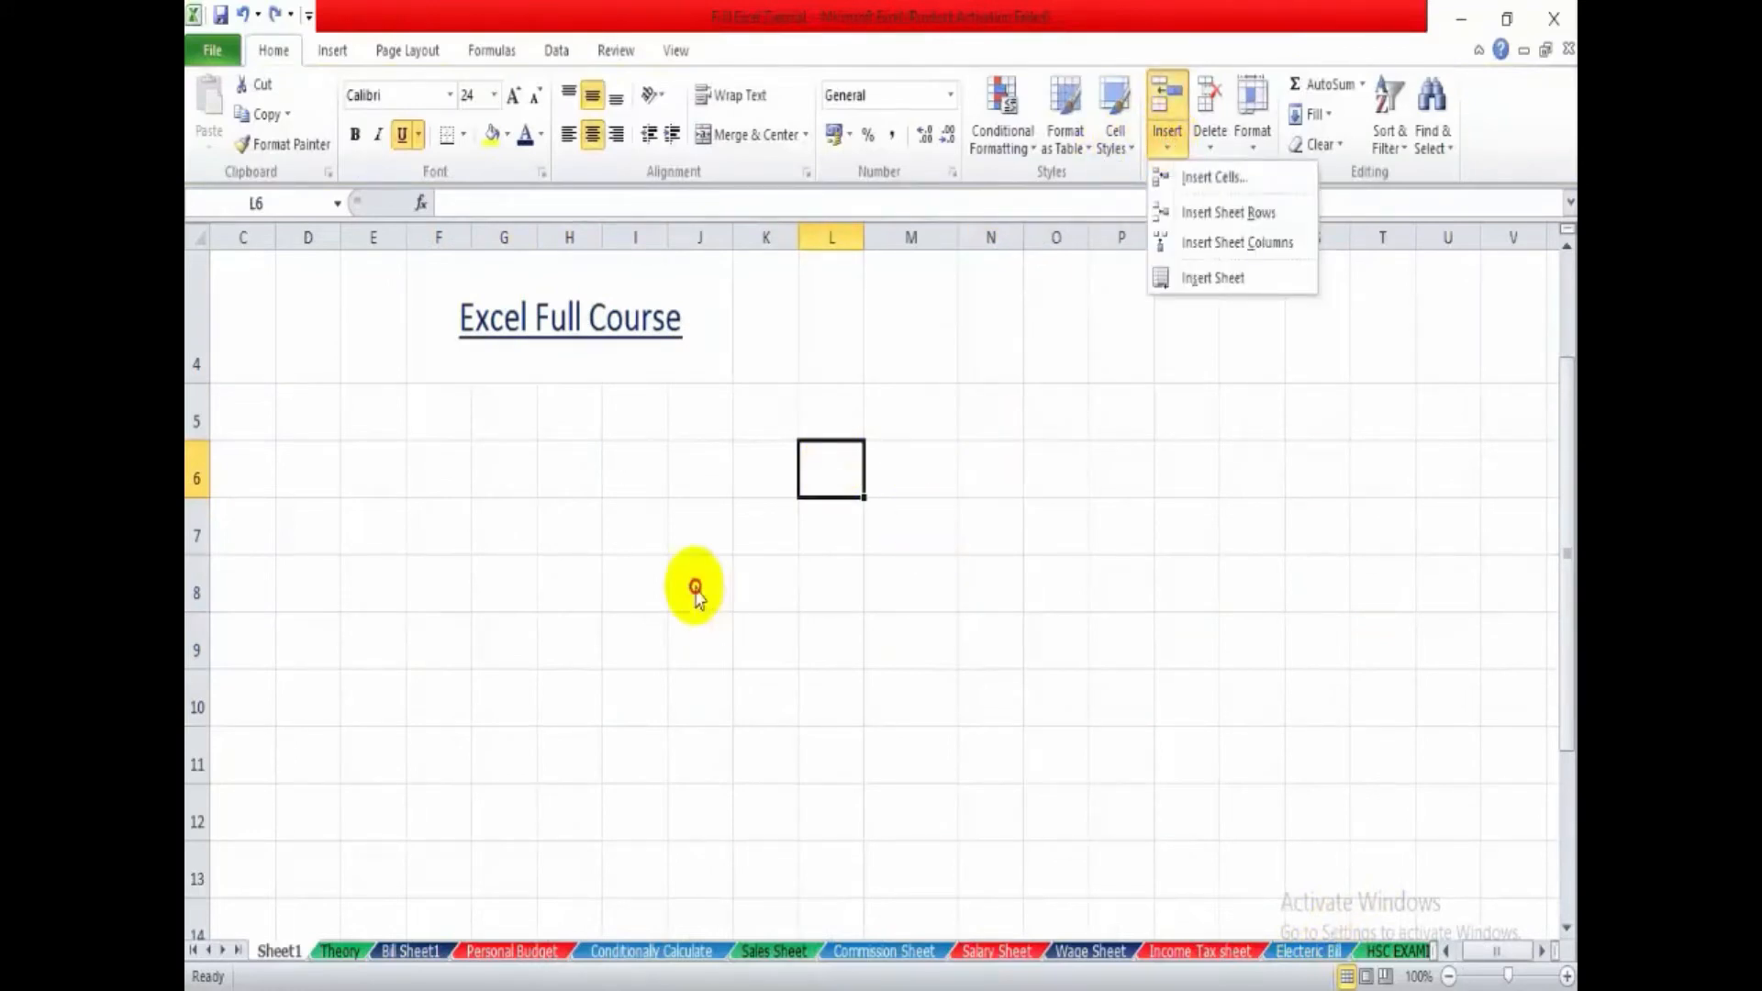
{"action": "left_click", "coordinate": [556, 476]}
{"action": "type", "text": "1"}
{"action": "key", "text": "Return"}
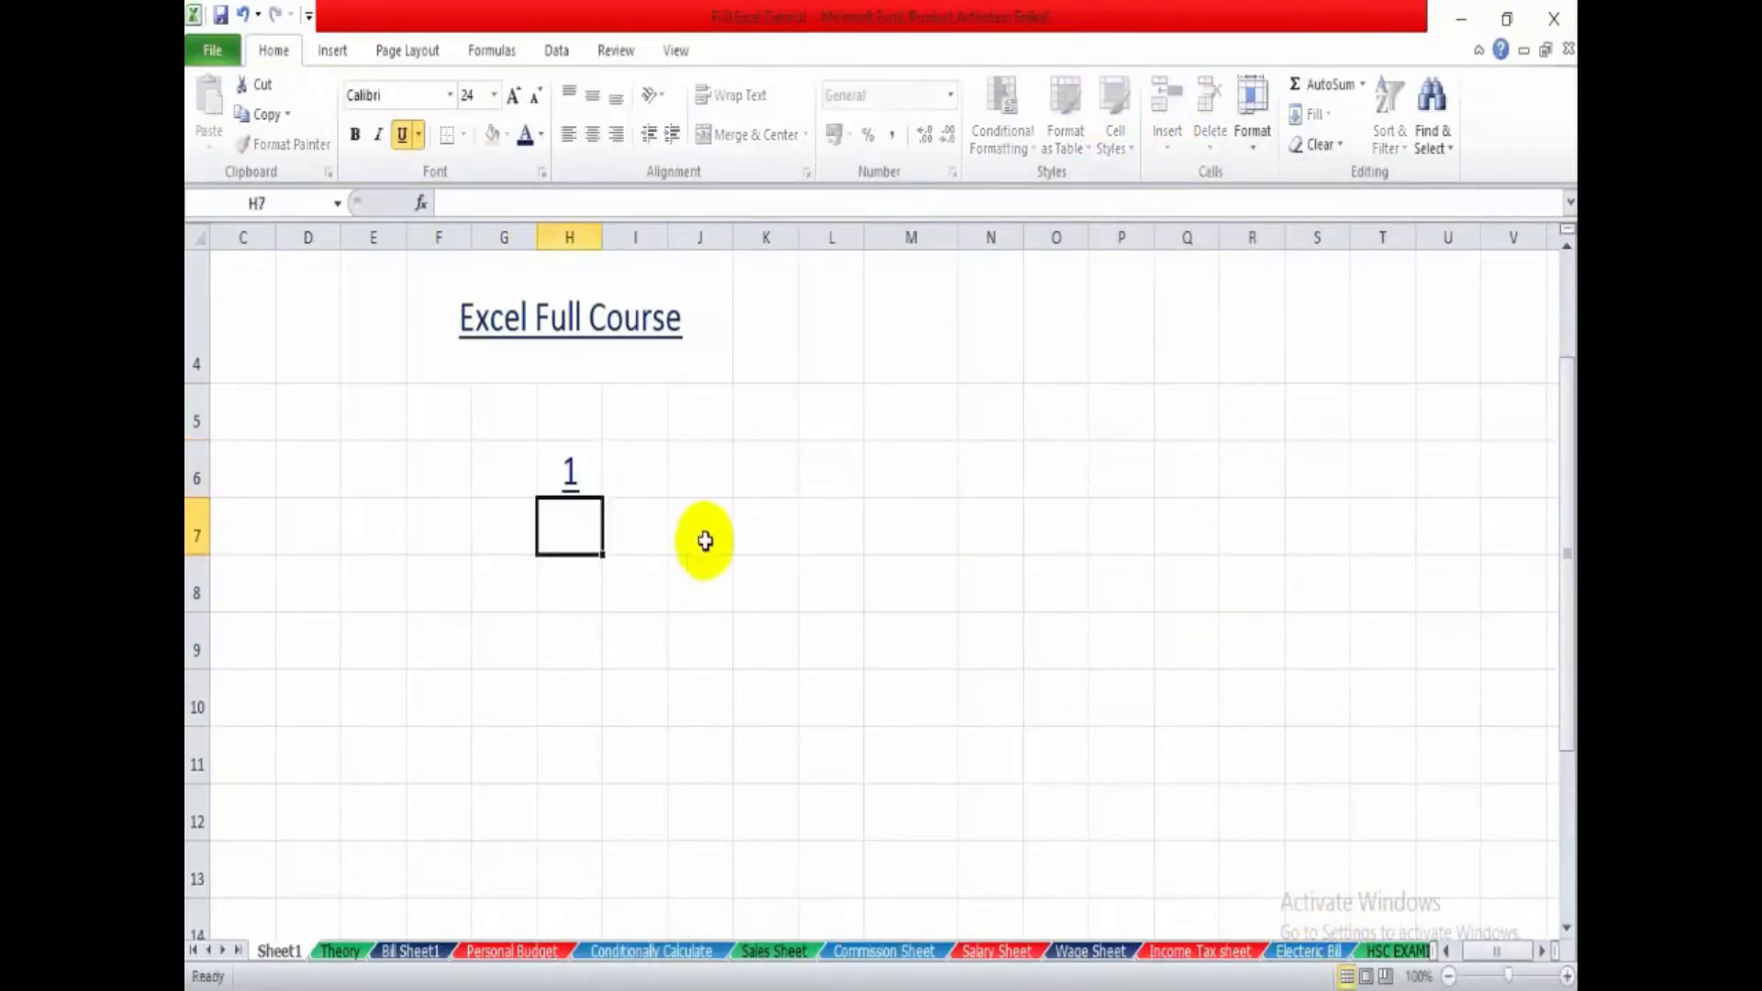
{"action": "type", "text": "2"}
{"action": "key", "text": "Return"}
{"action": "type", "text": "4"}
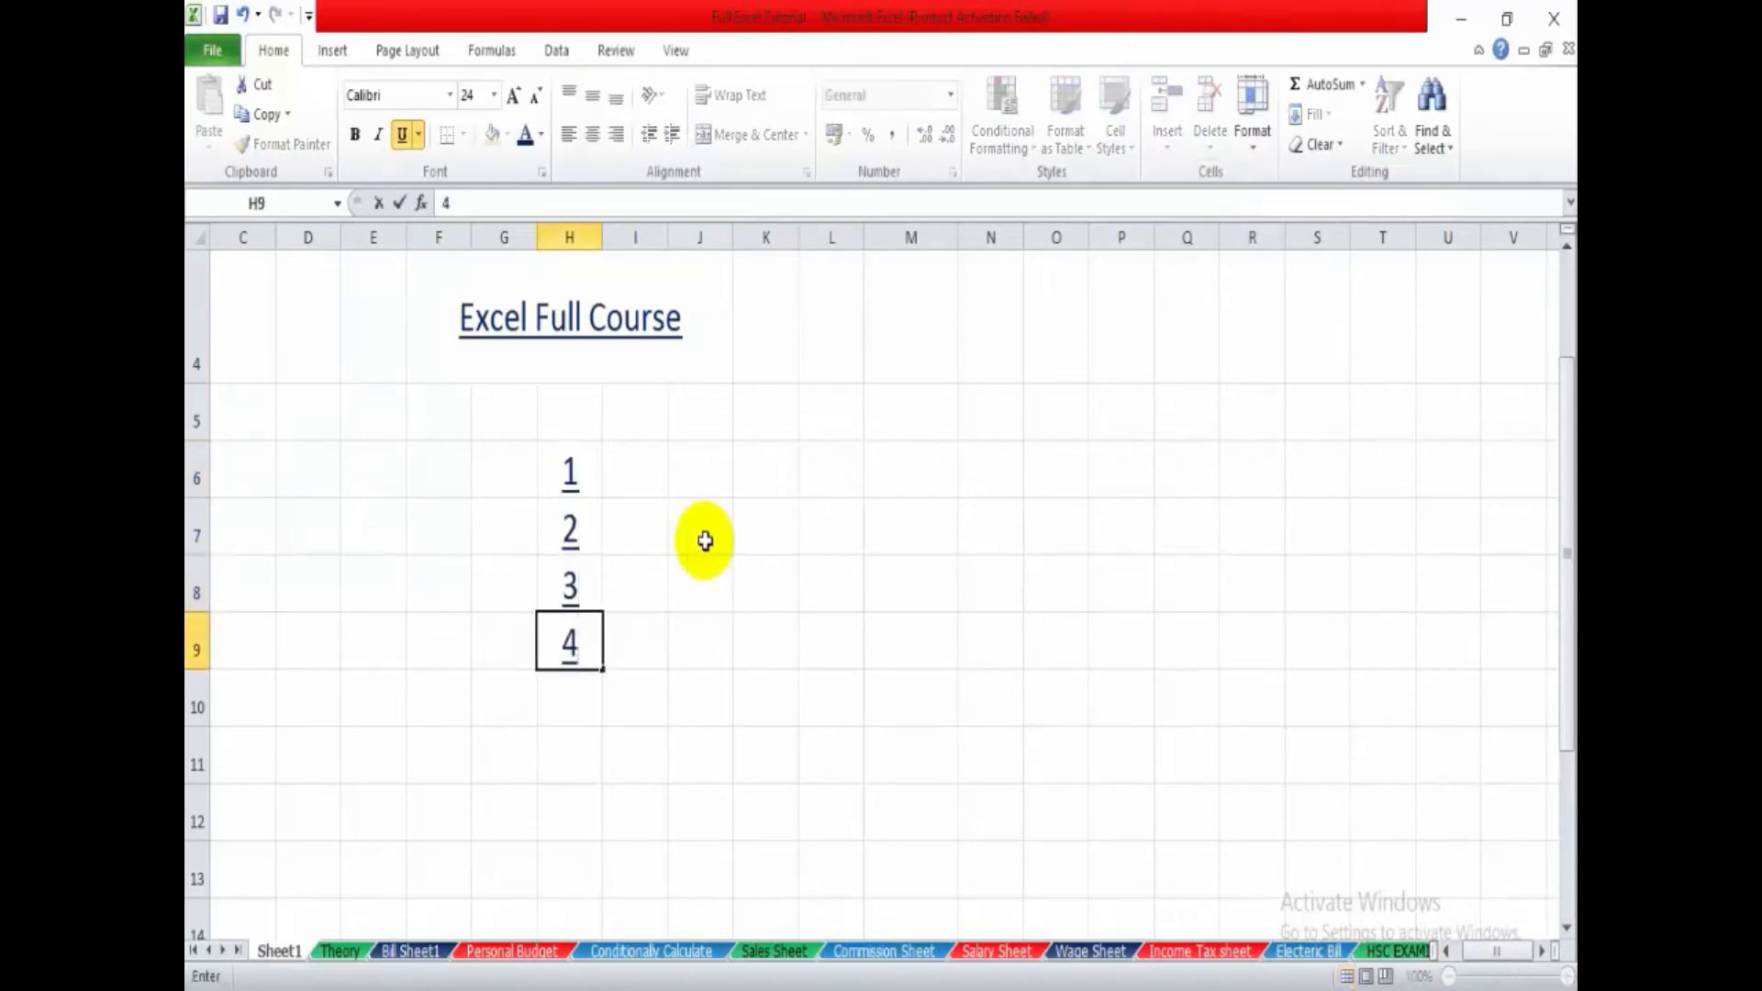
{"action": "left_click", "coordinate": [711, 582]}
{"action": "left_click", "coordinate": [568, 470]}
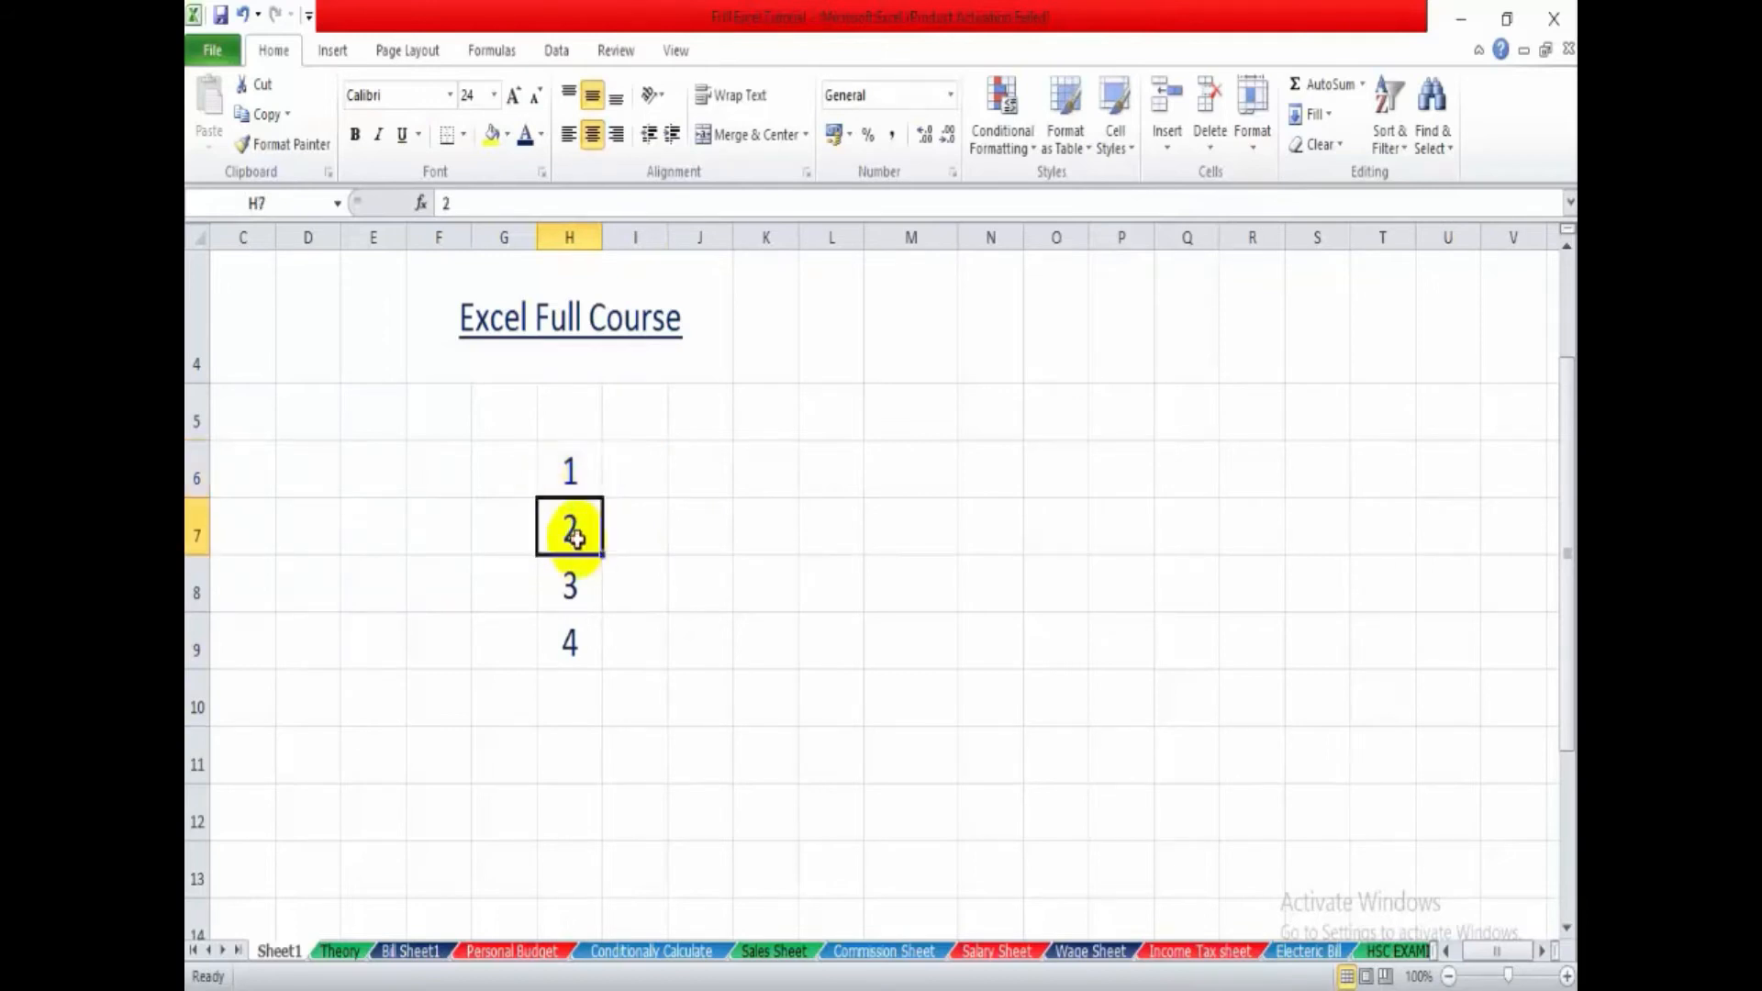
- Insert a new sheet row above row 7, between the numbers 1 and 2
{"action": "left_click", "coordinate": [570, 470]}
{"action": "left_click", "coordinate": [570, 528]}
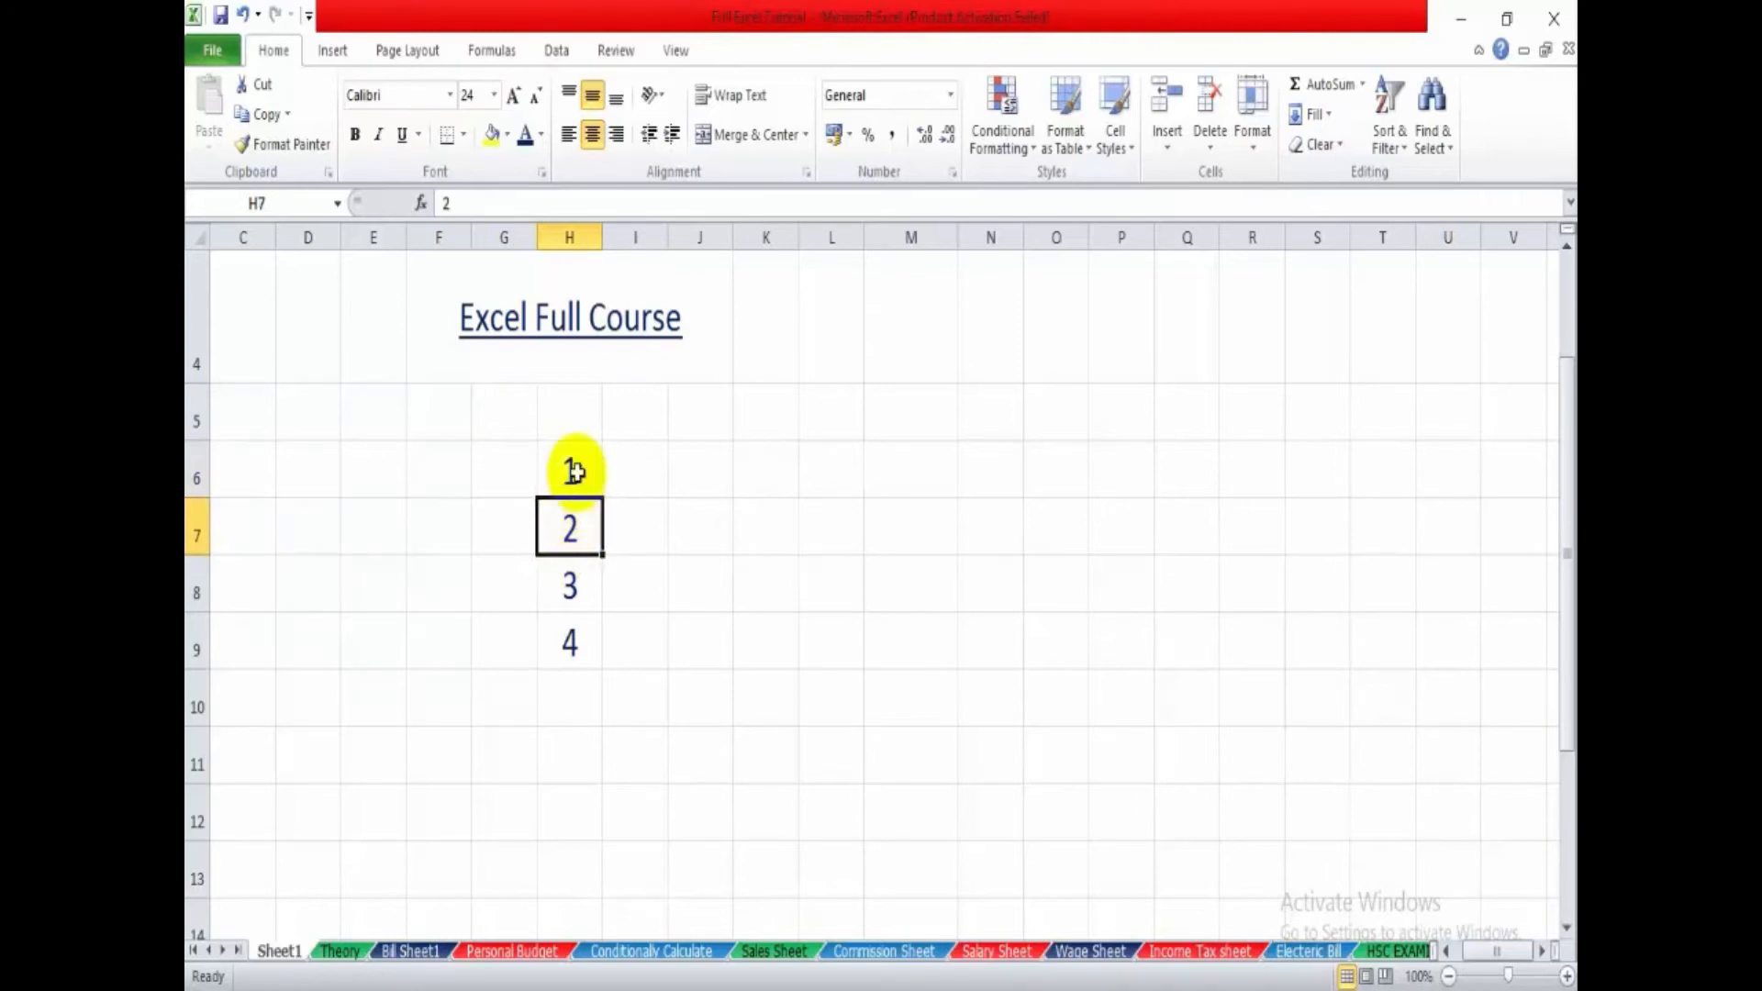
{"action": "left_click", "coordinate": [592, 539]}
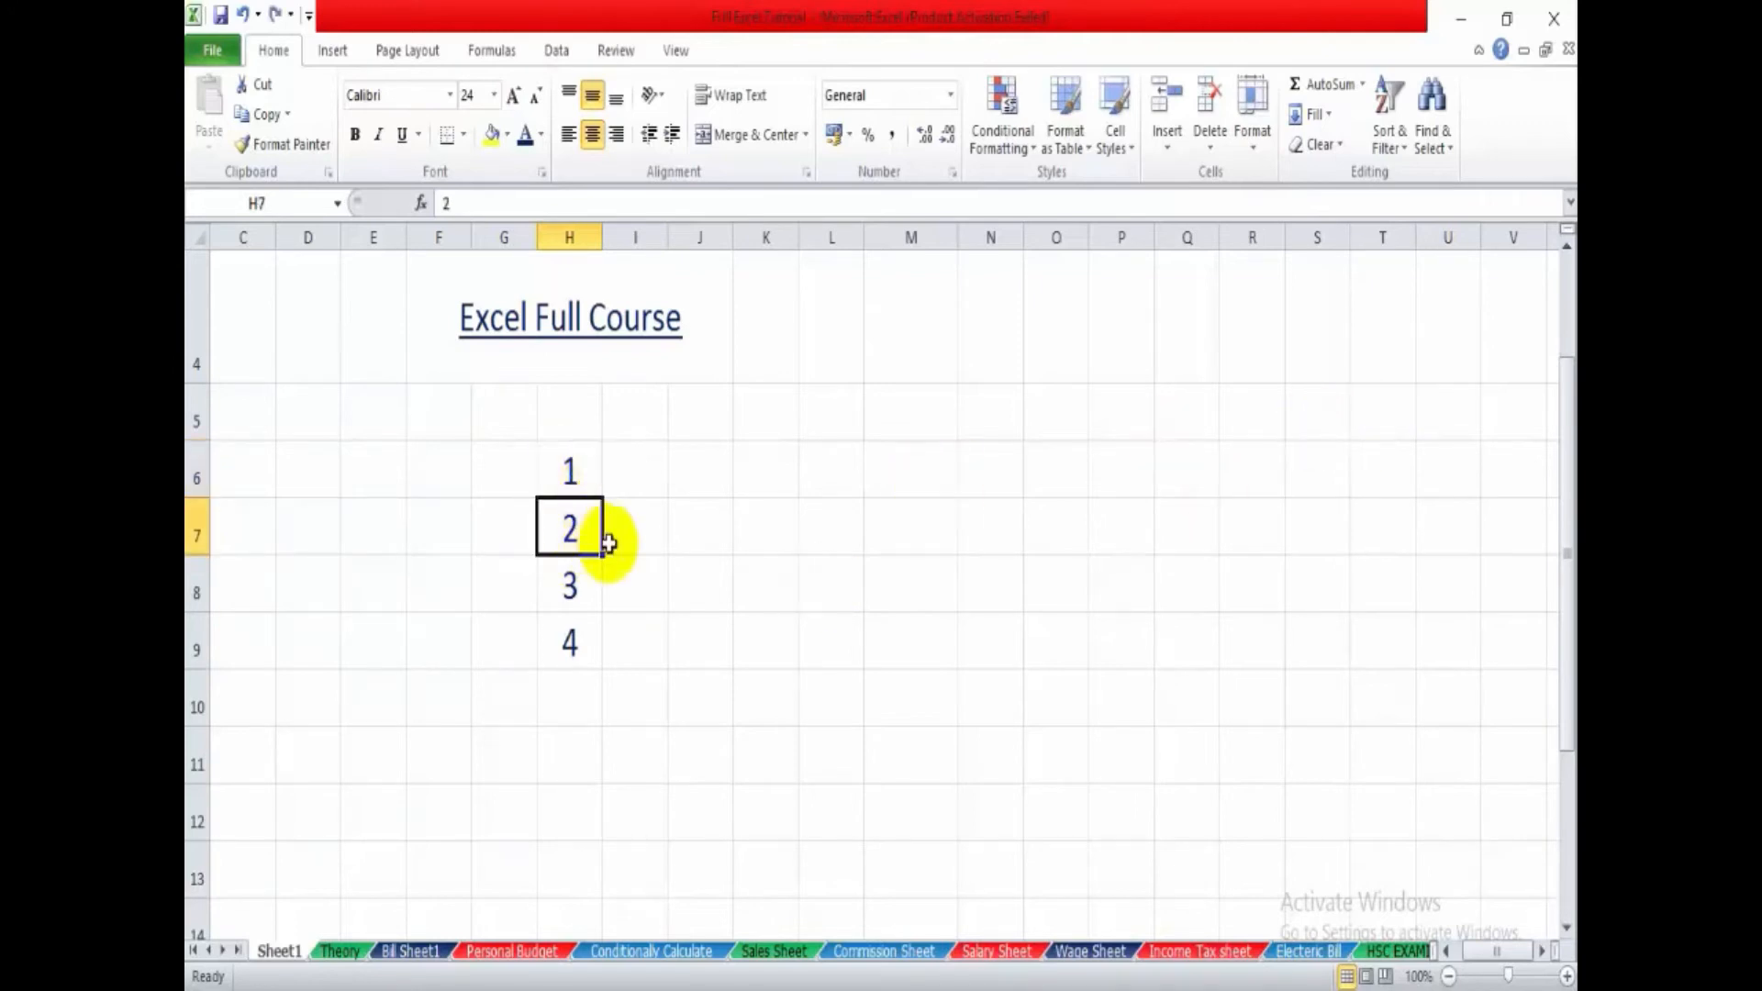
{"action": "left_click", "coordinate": [1175, 152]}
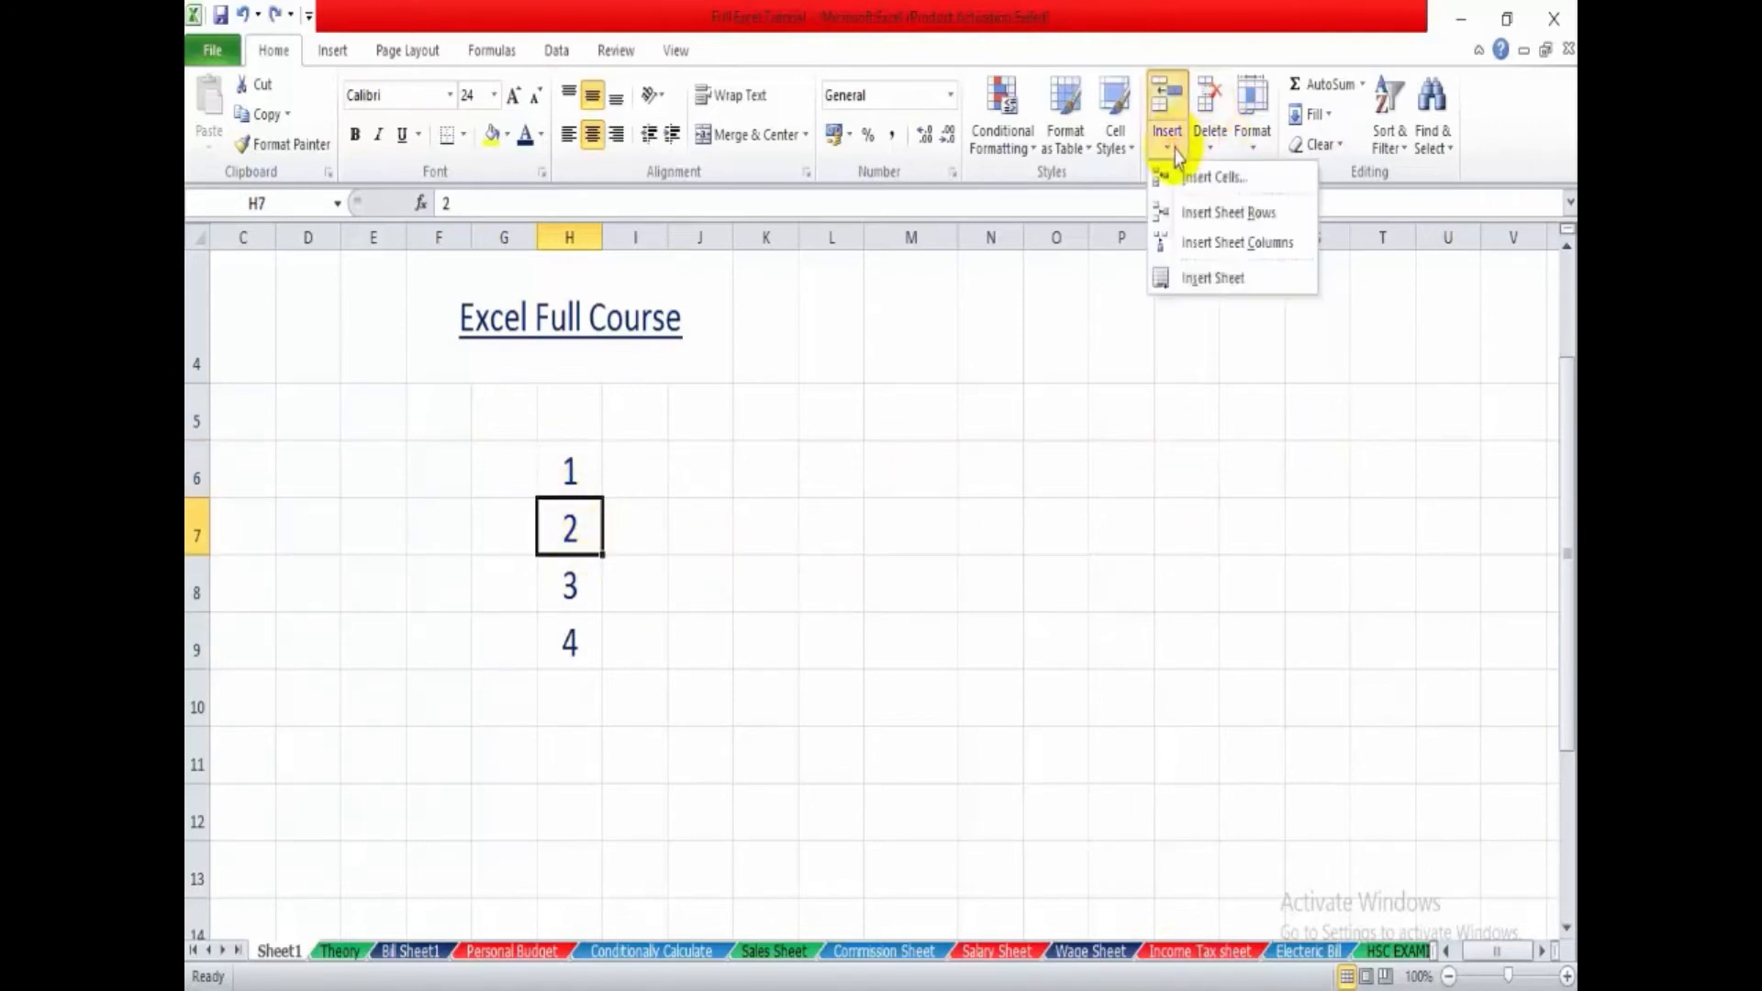
{"action": "left_click", "coordinate": [1205, 215]}
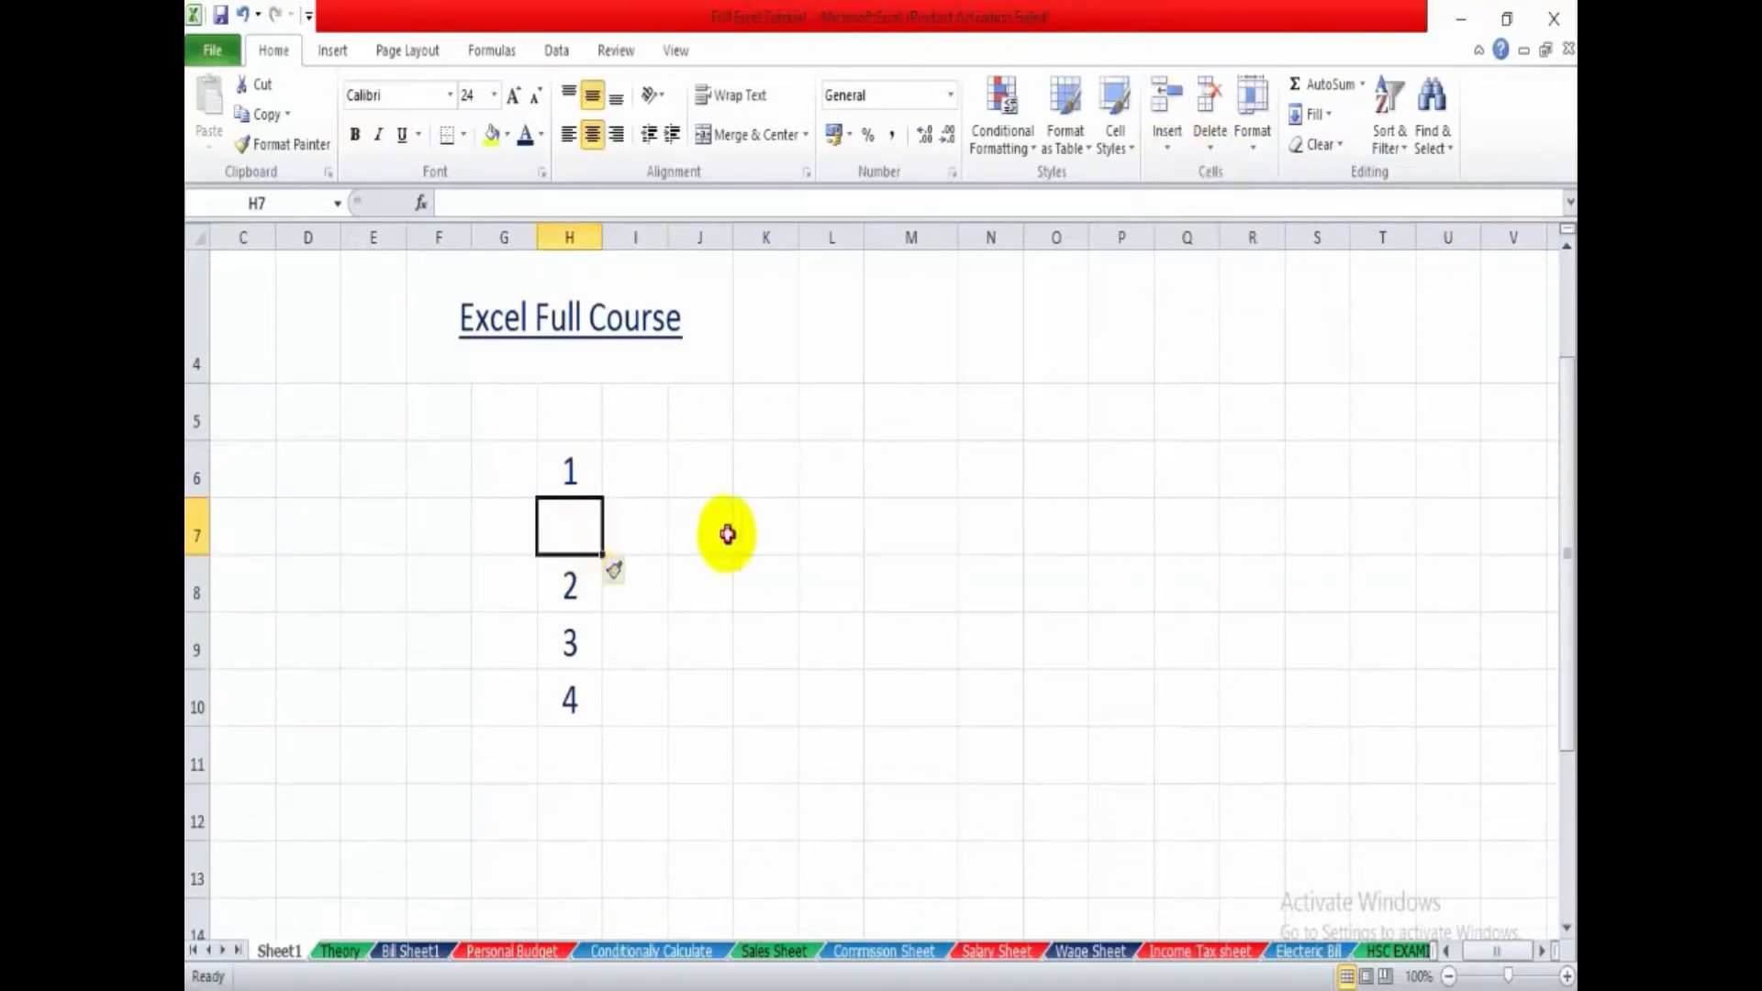
{"action": "left_click", "coordinate": [631, 470]}
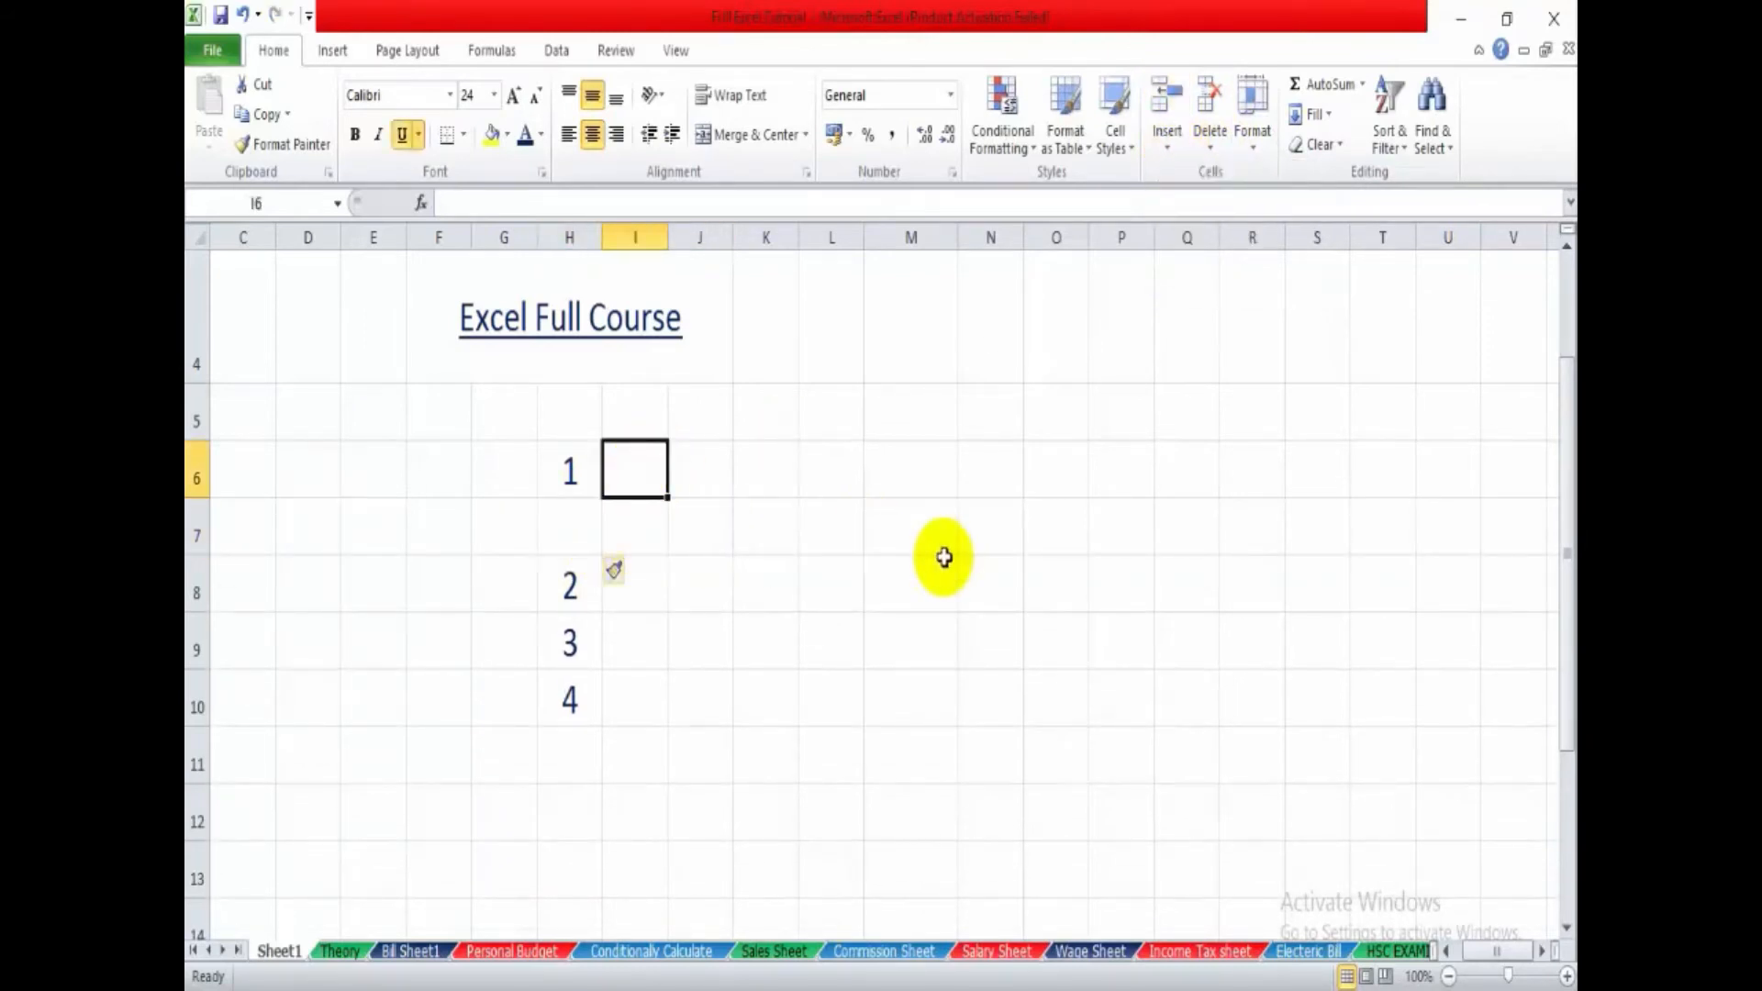
- Enter the numbers 2, 3 and 4 across cells I6 to K6, beside the 1 in H6
{"action": "type", "text": "2"}
{"action": "key", "text": "Tab"}
{"action": "type", "text": "3"}
{"action": "key", "text": "Tab"}
{"action": "type", "text": "4"}
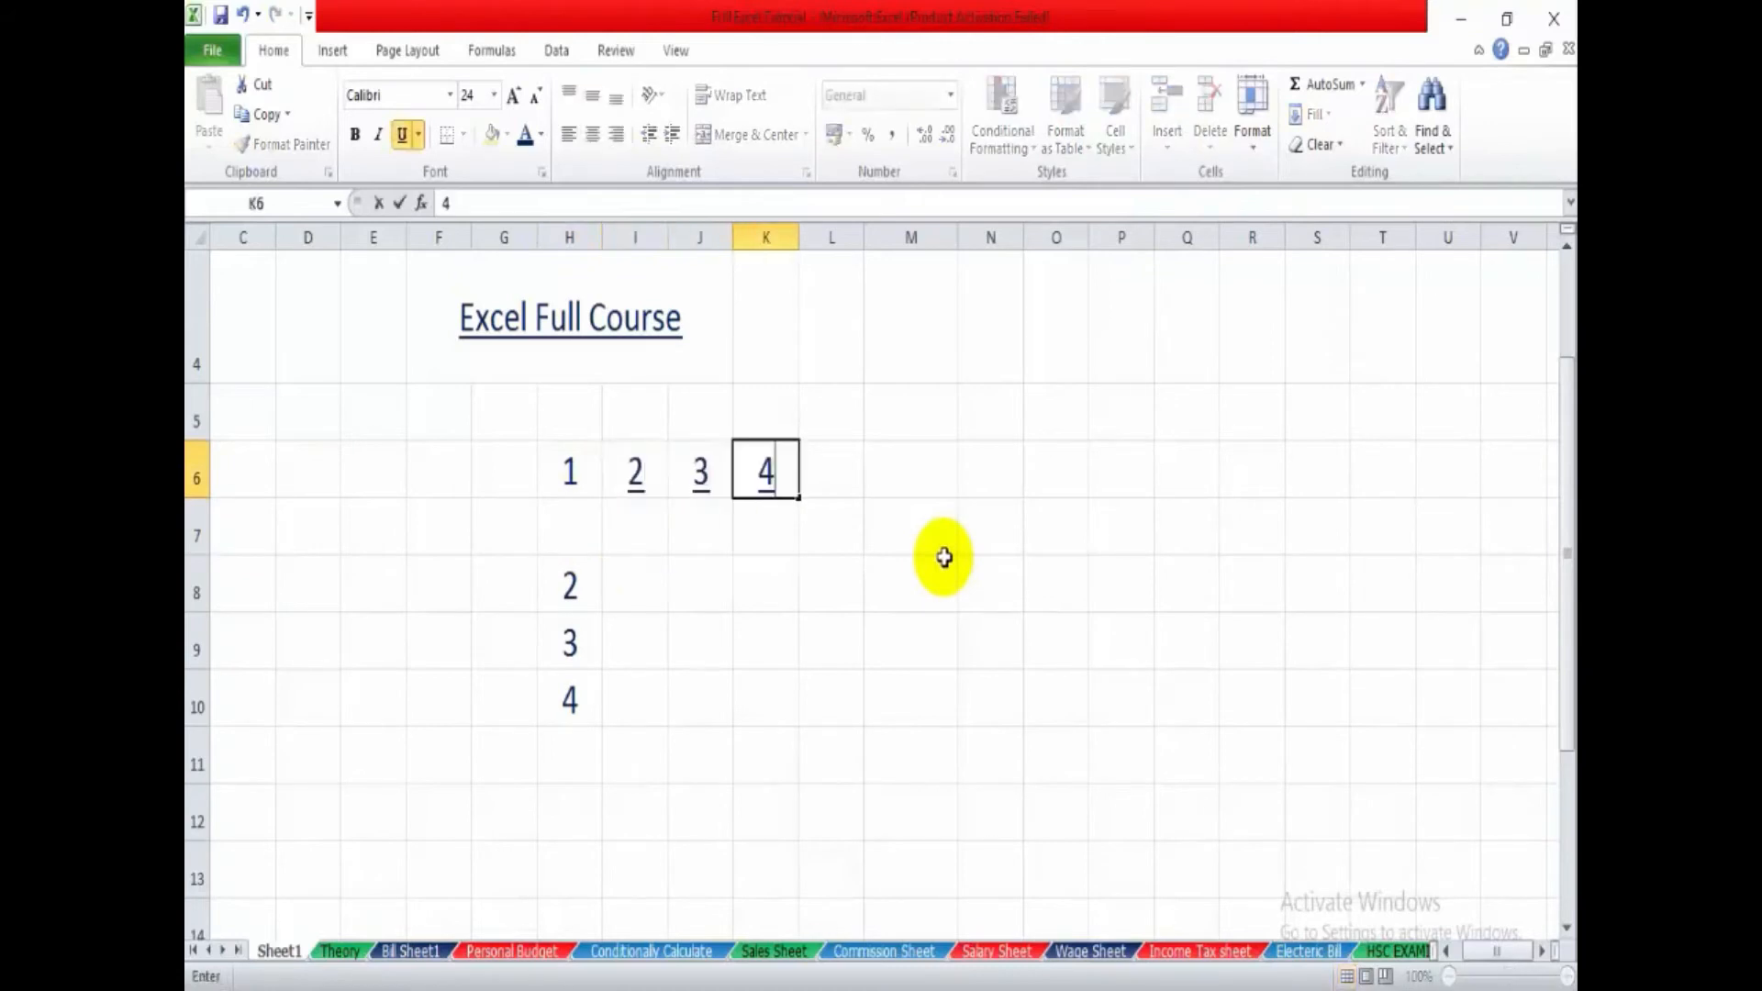
{"action": "left_click", "coordinate": [944, 557]}
- Insert a new sheet column before column I, between the numbers 1 and 2 in row 6
{"action": "left_click", "coordinate": [635, 474]}
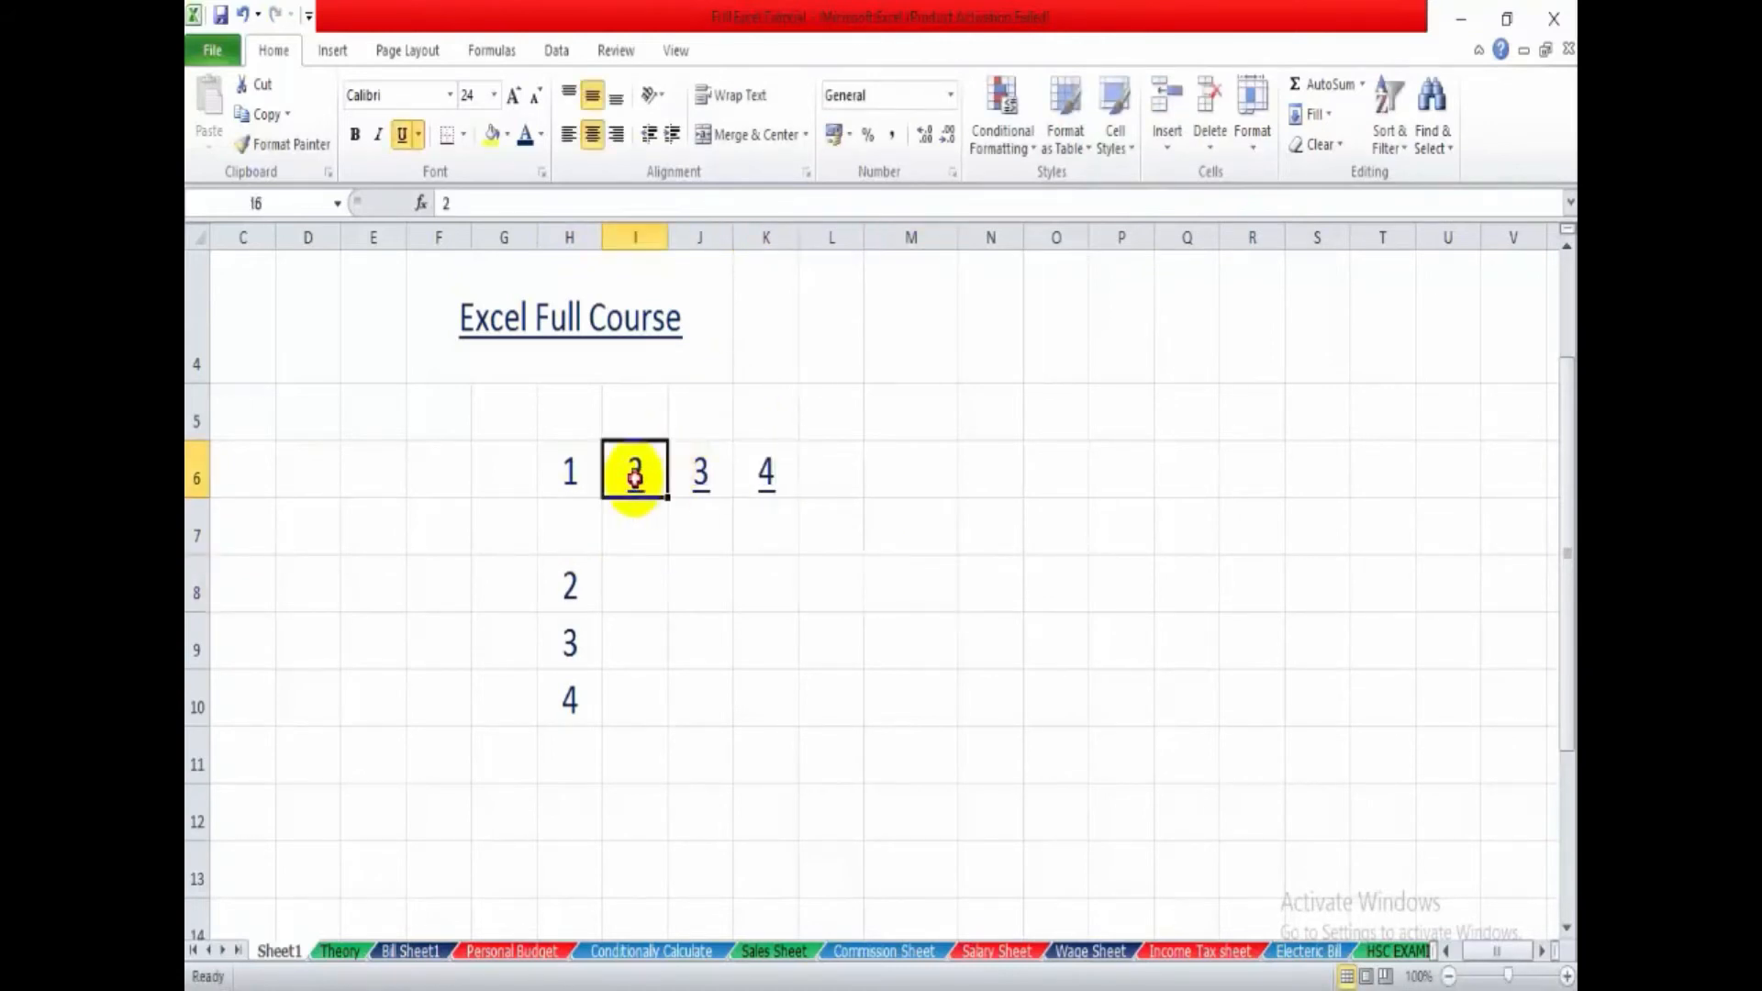
{"action": "left_click", "coordinate": [1168, 137]}
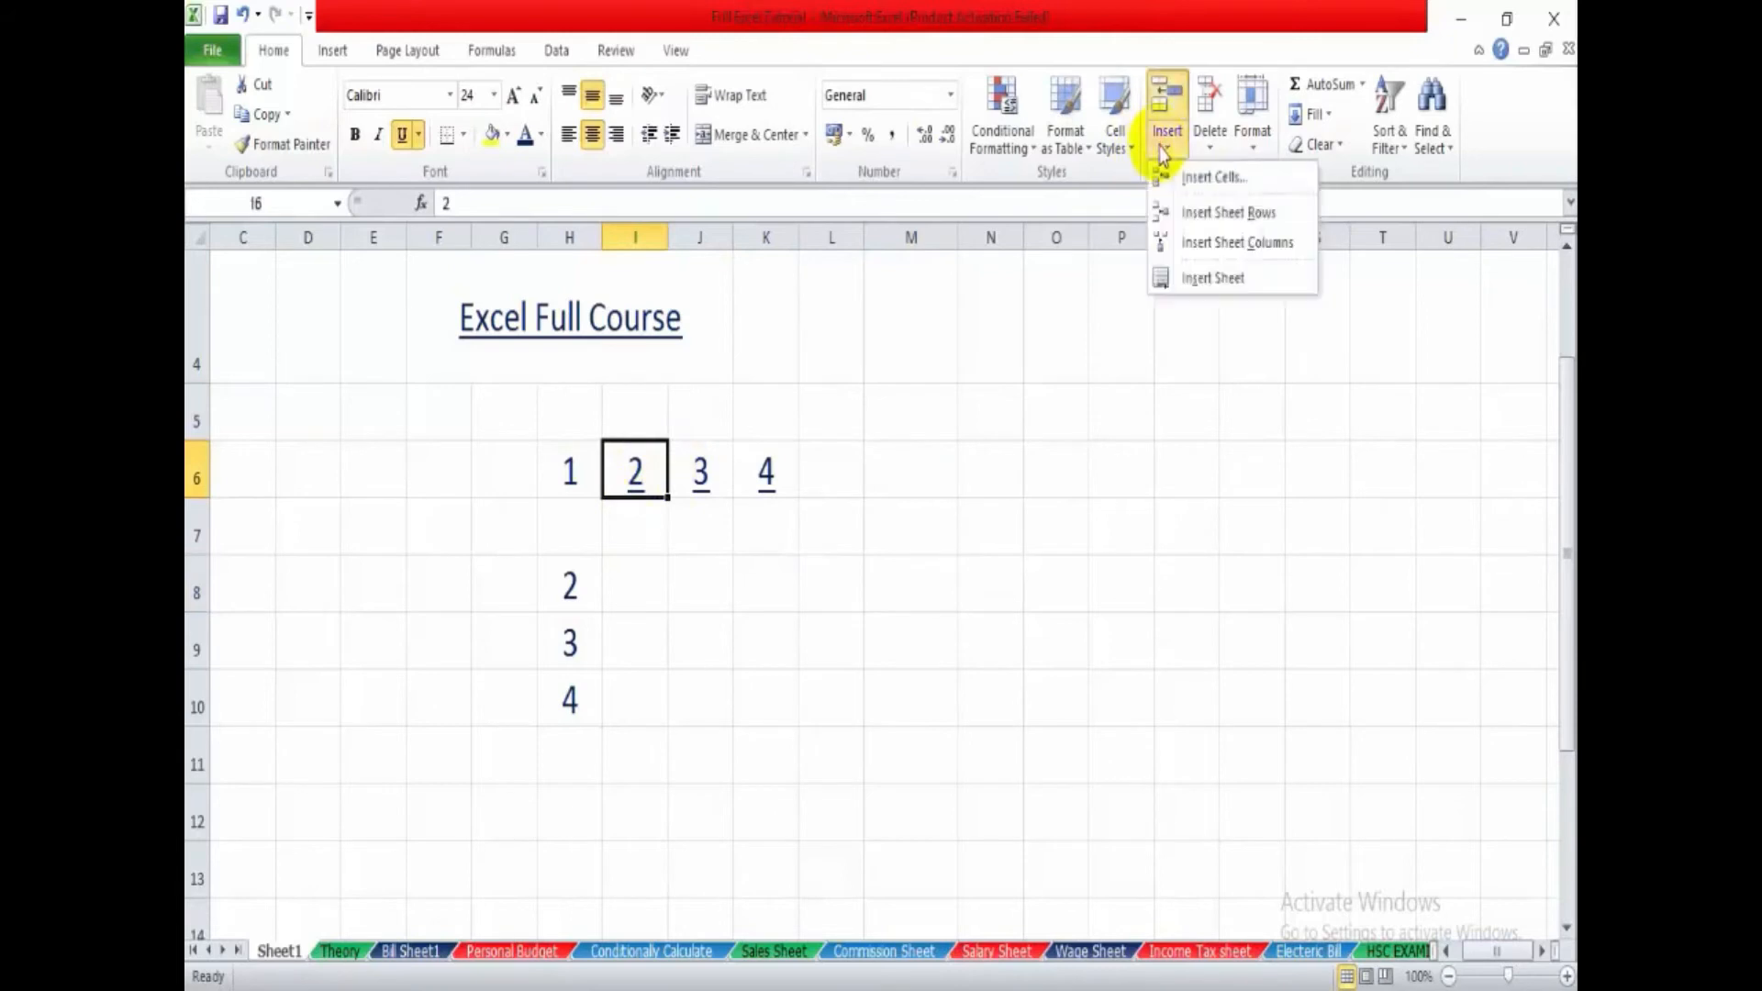
{"action": "left_click", "coordinate": [1208, 259]}
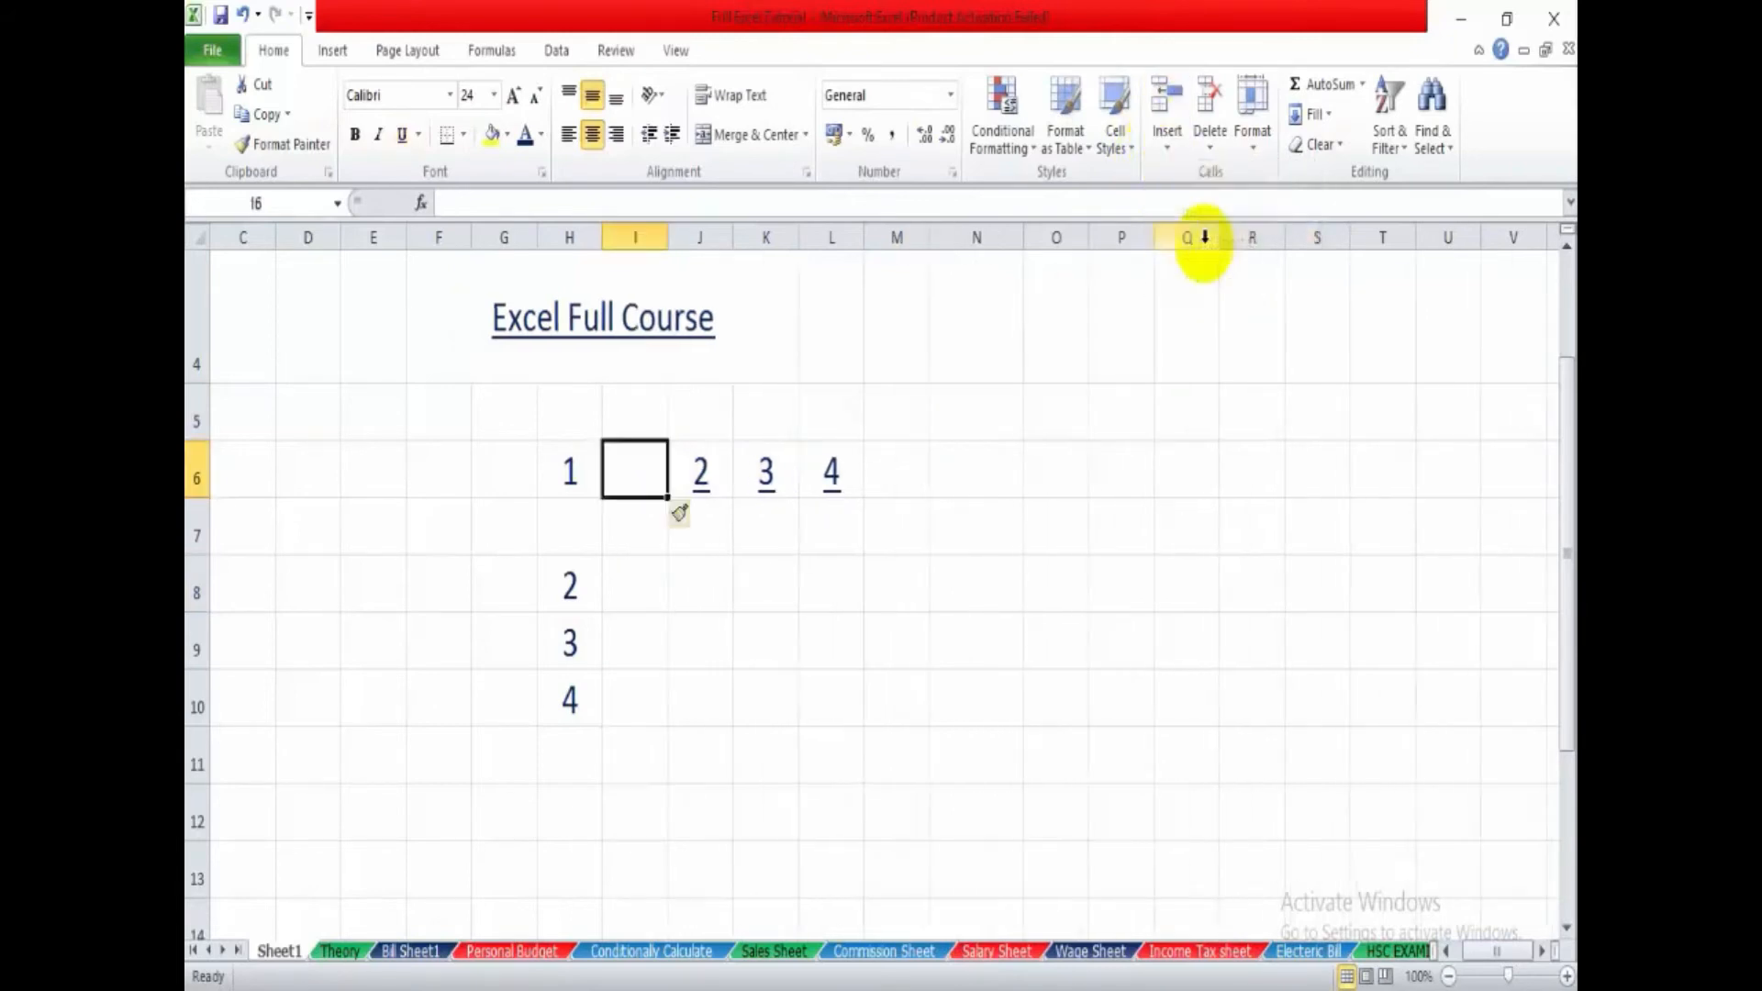
{"action": "left_click", "coordinate": [697, 581]}
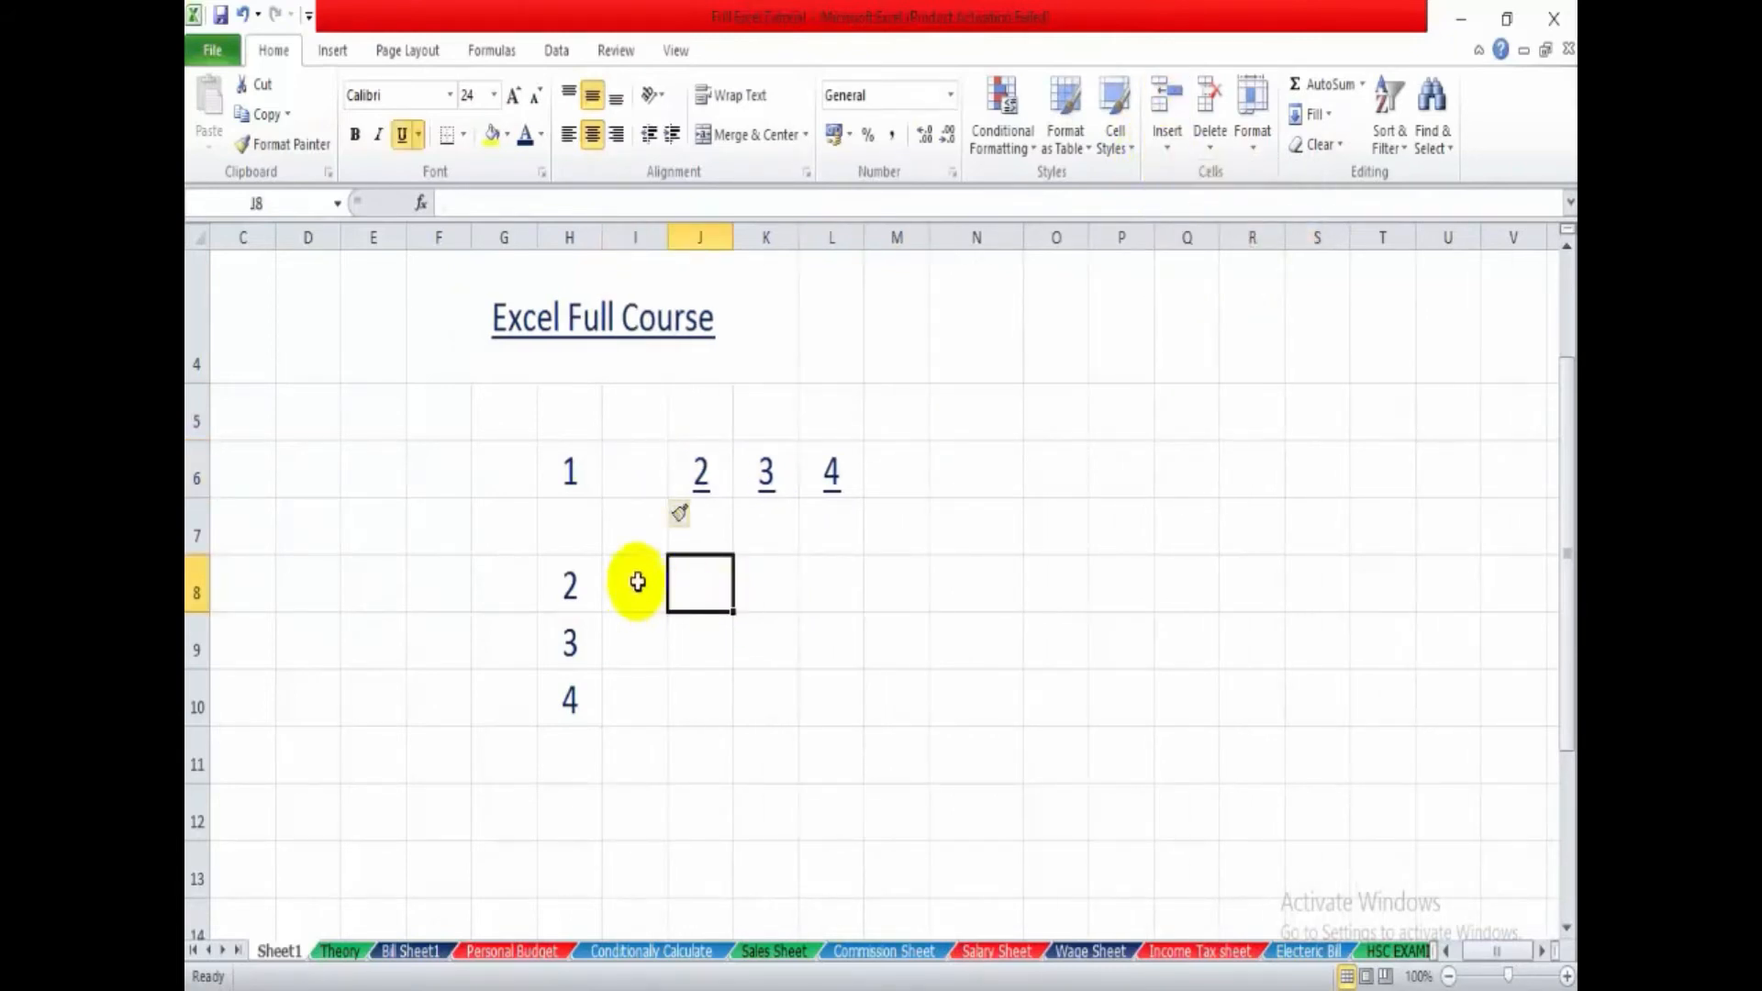
- Delete the empty sheet row 7 between the numbers 1 and 2 in column H
{"action": "left_click", "coordinate": [564, 525]}
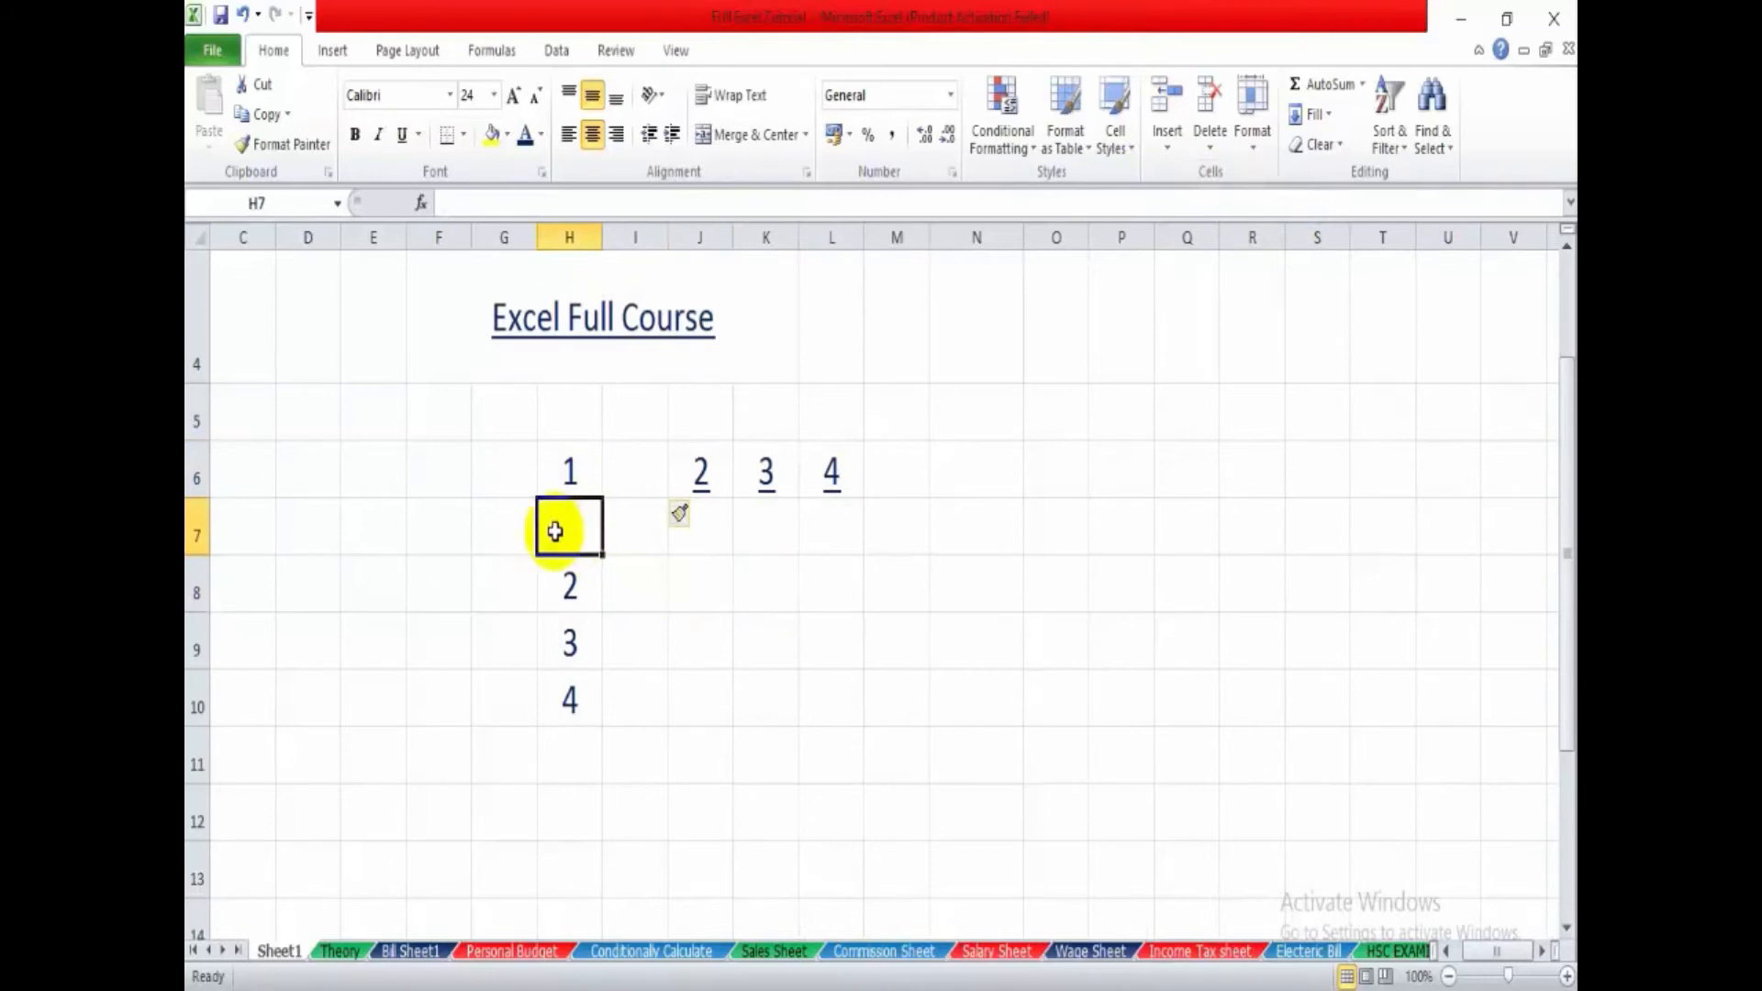
{"action": "left_click", "coordinate": [196, 536]}
{"action": "left_click", "coordinate": [574, 530]}
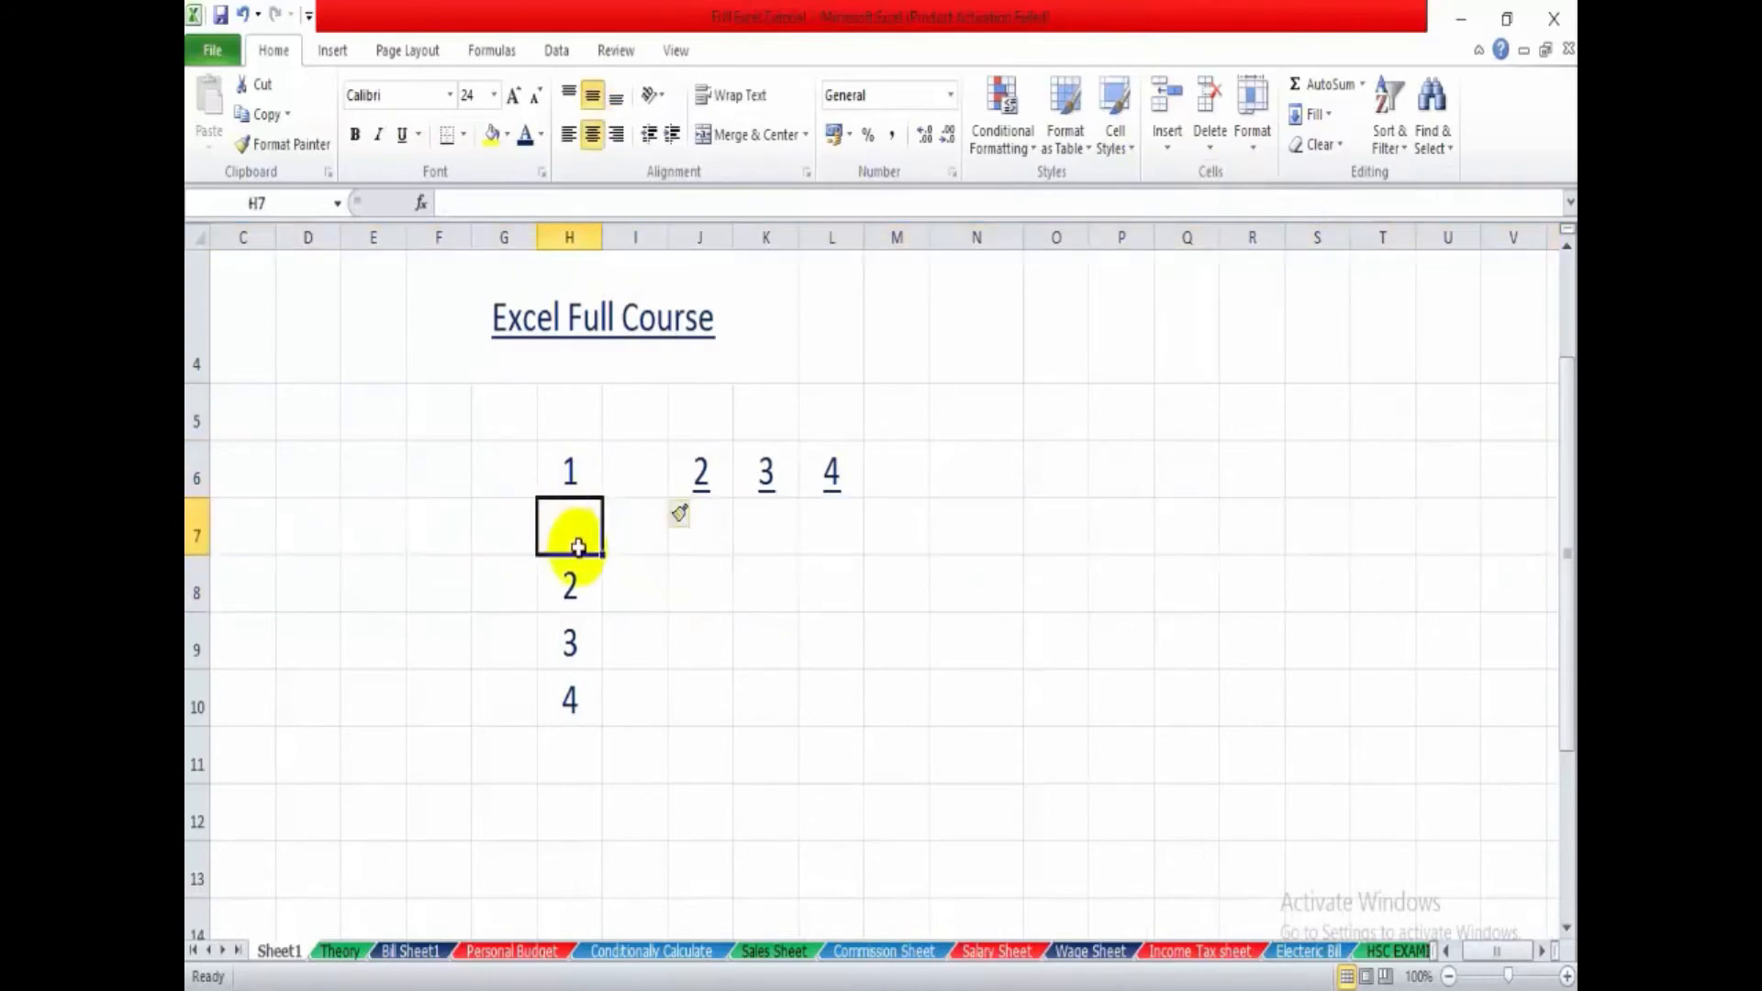
{"action": "left_click", "coordinate": [1213, 142]}
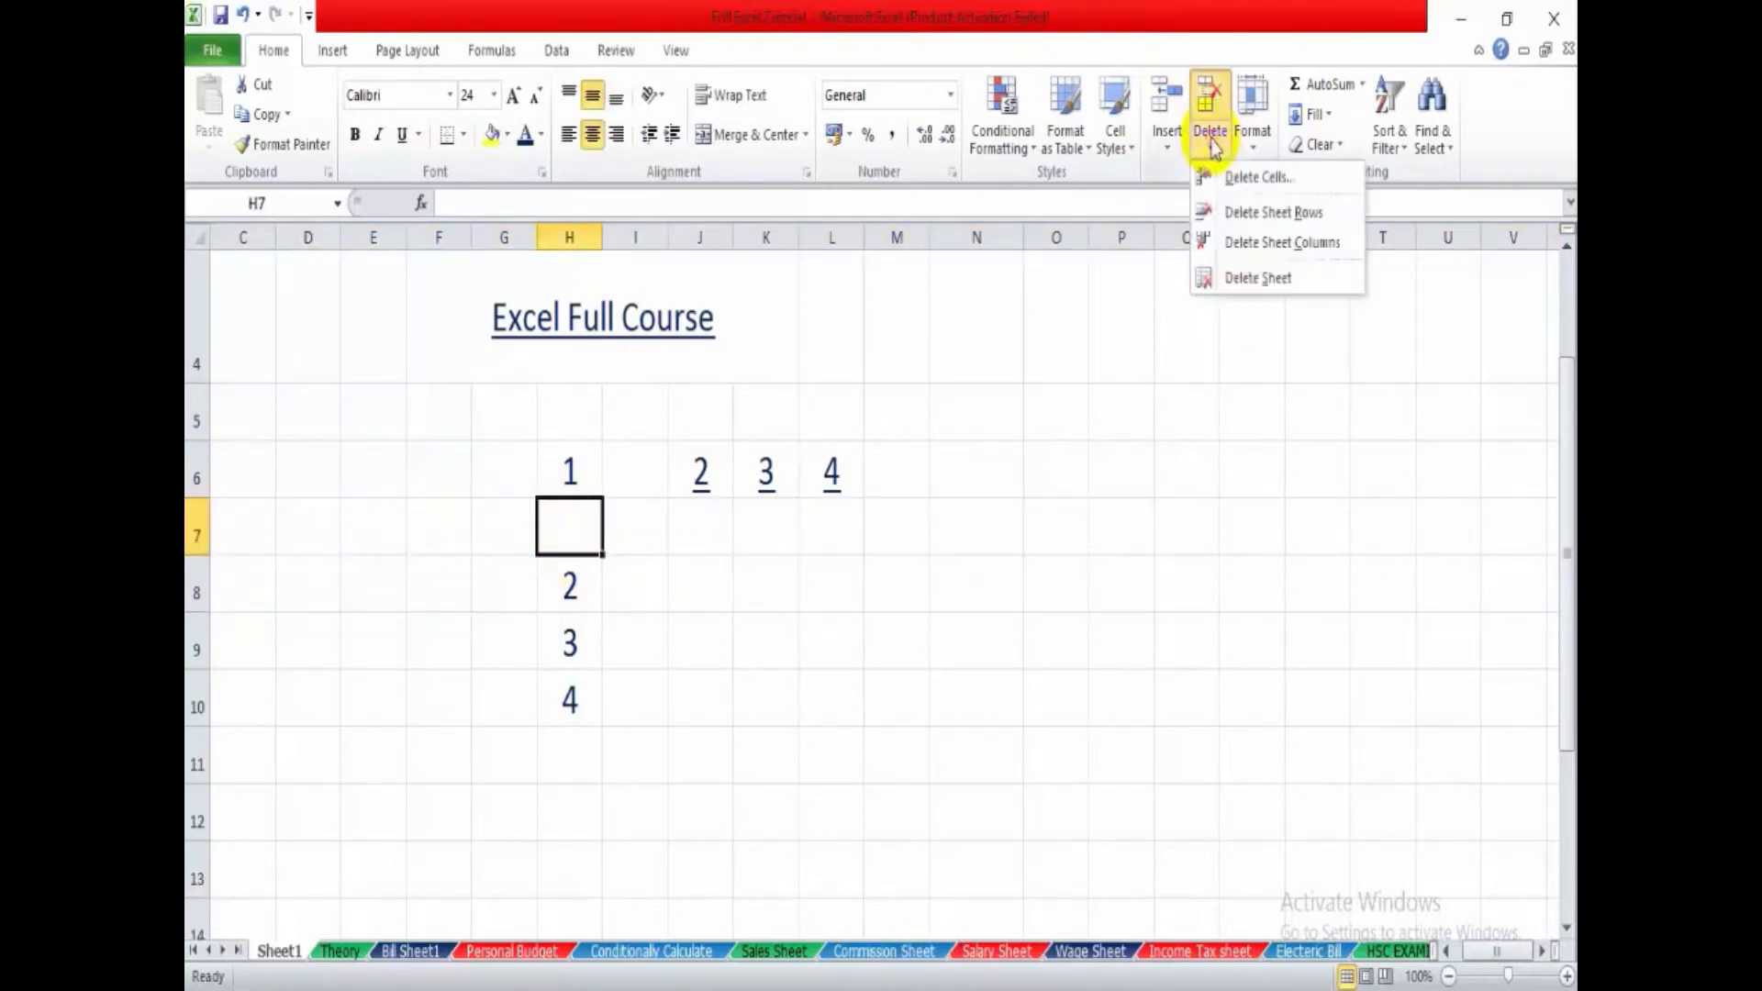
{"action": "left_click", "coordinate": [1244, 214]}
- Delete the empty sheet column I between the numbers 1 and 2 in row 6
{"action": "left_click", "coordinate": [636, 471]}
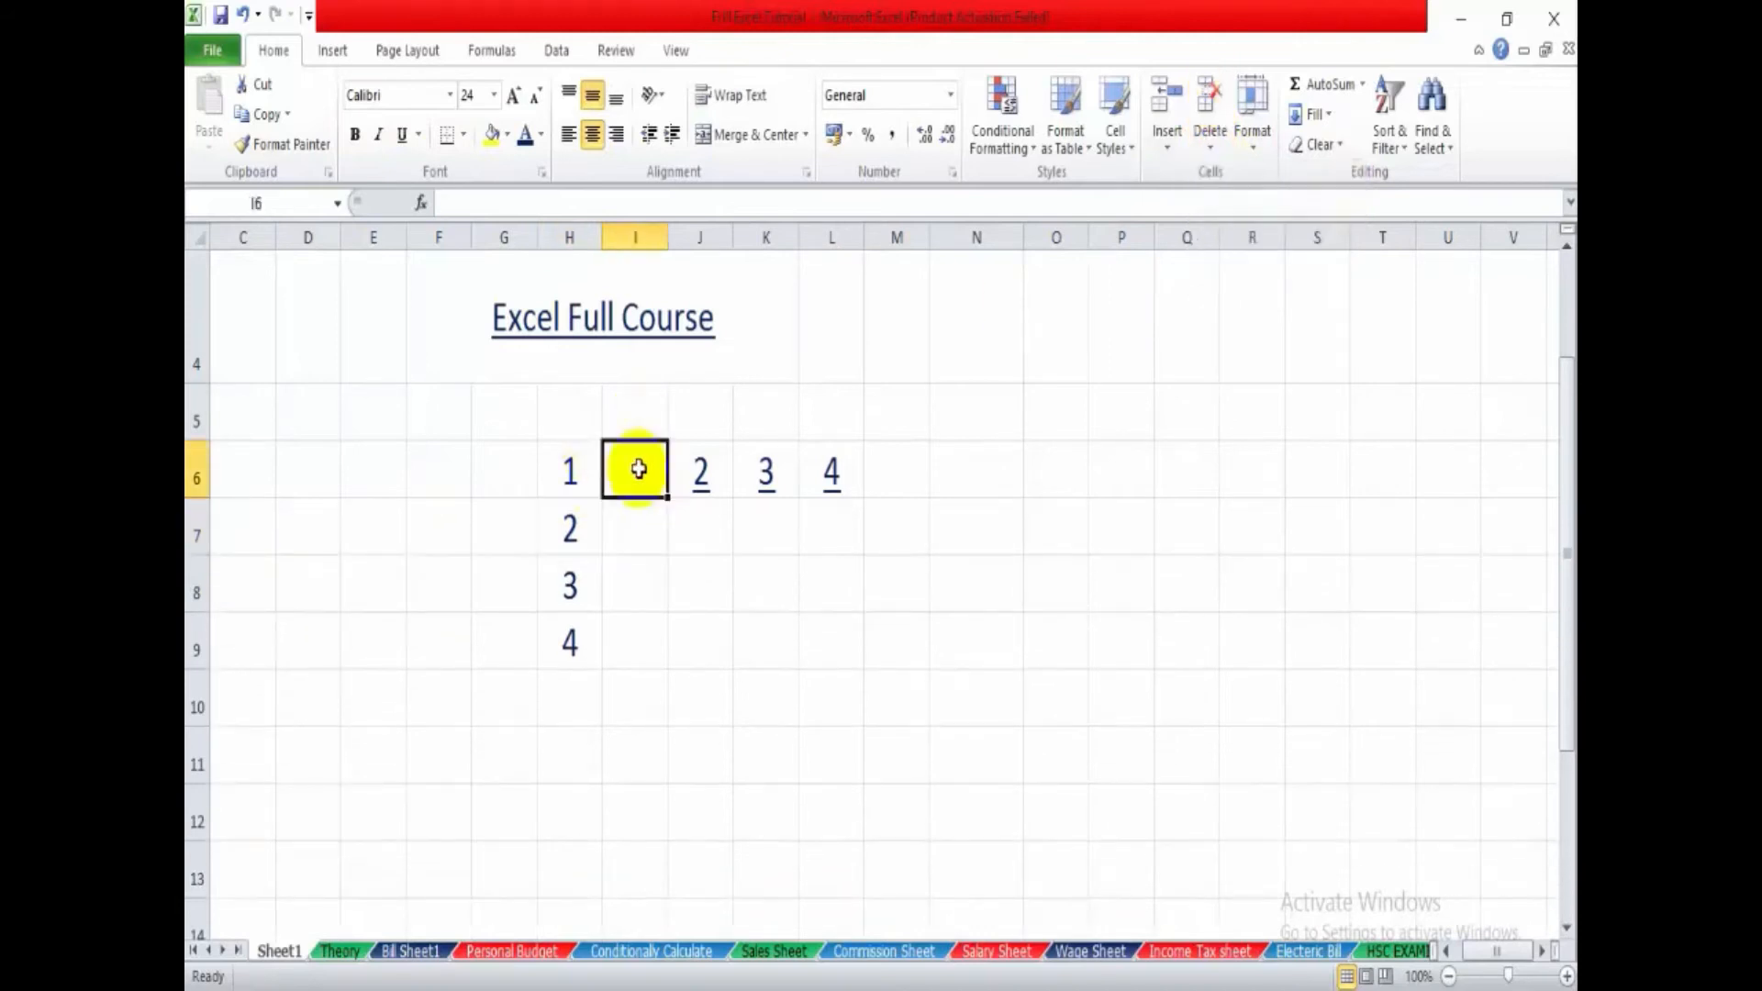
{"action": "left_click", "coordinate": [1214, 137]}
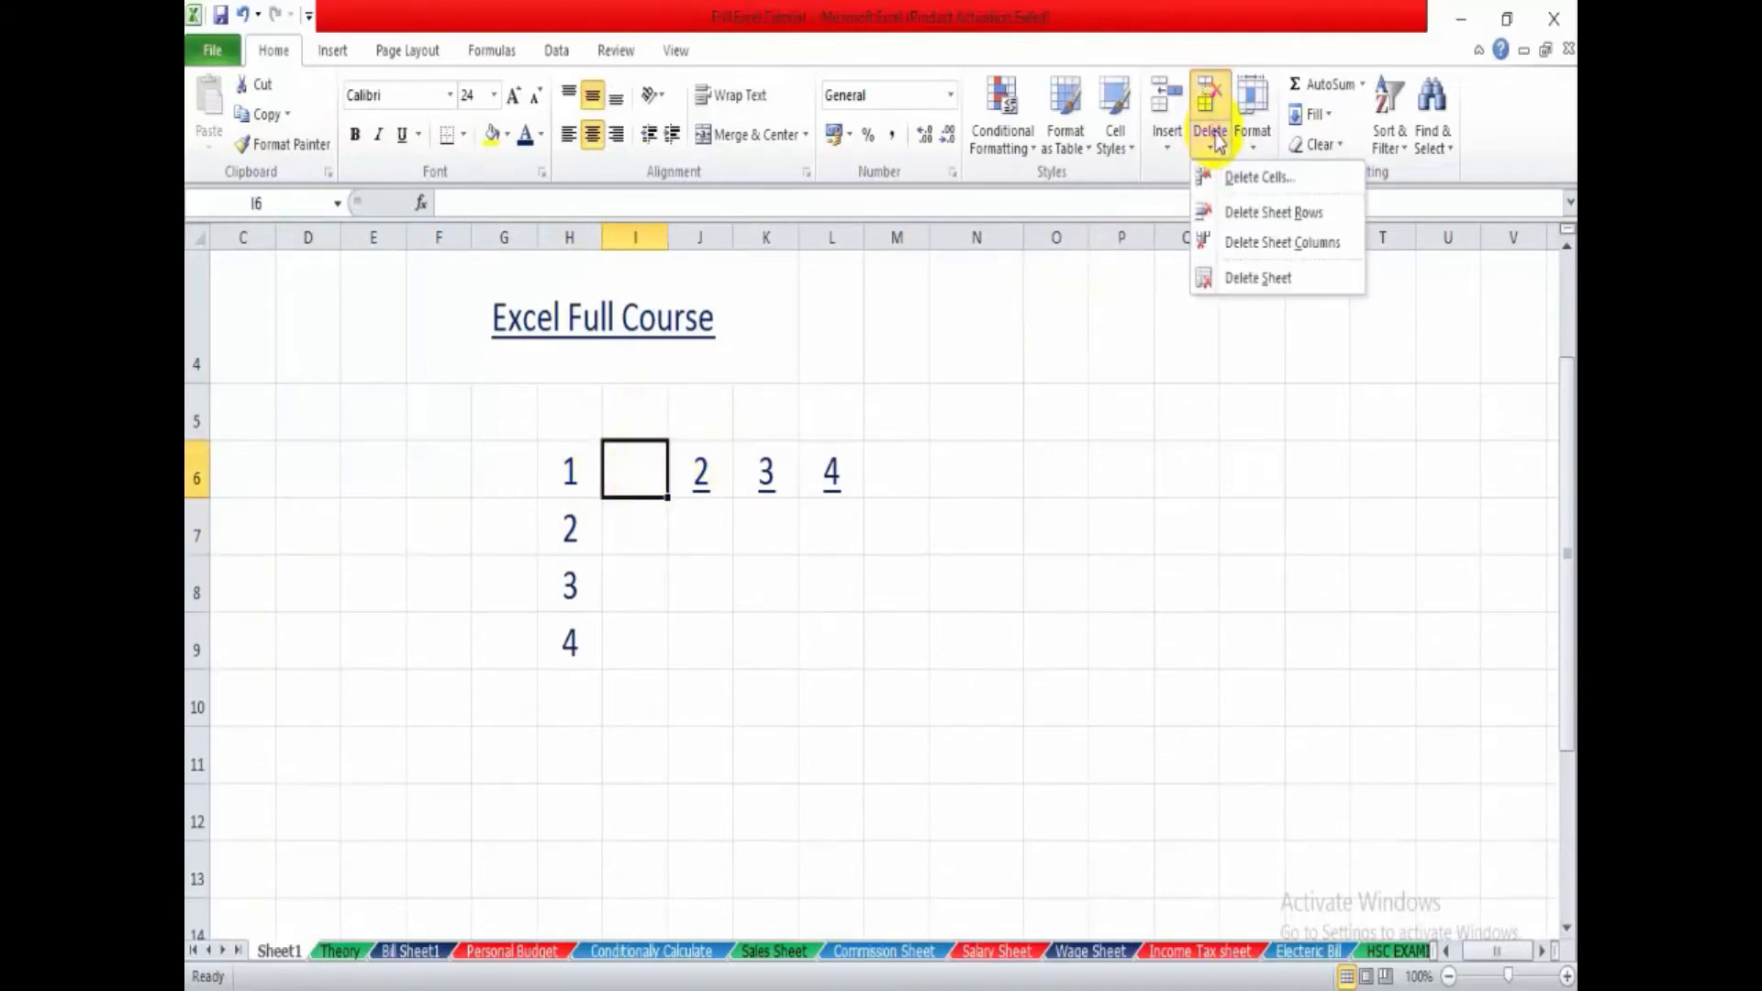
{"action": "left_click", "coordinate": [1243, 243]}
{"action": "left_click", "coordinate": [714, 576]}
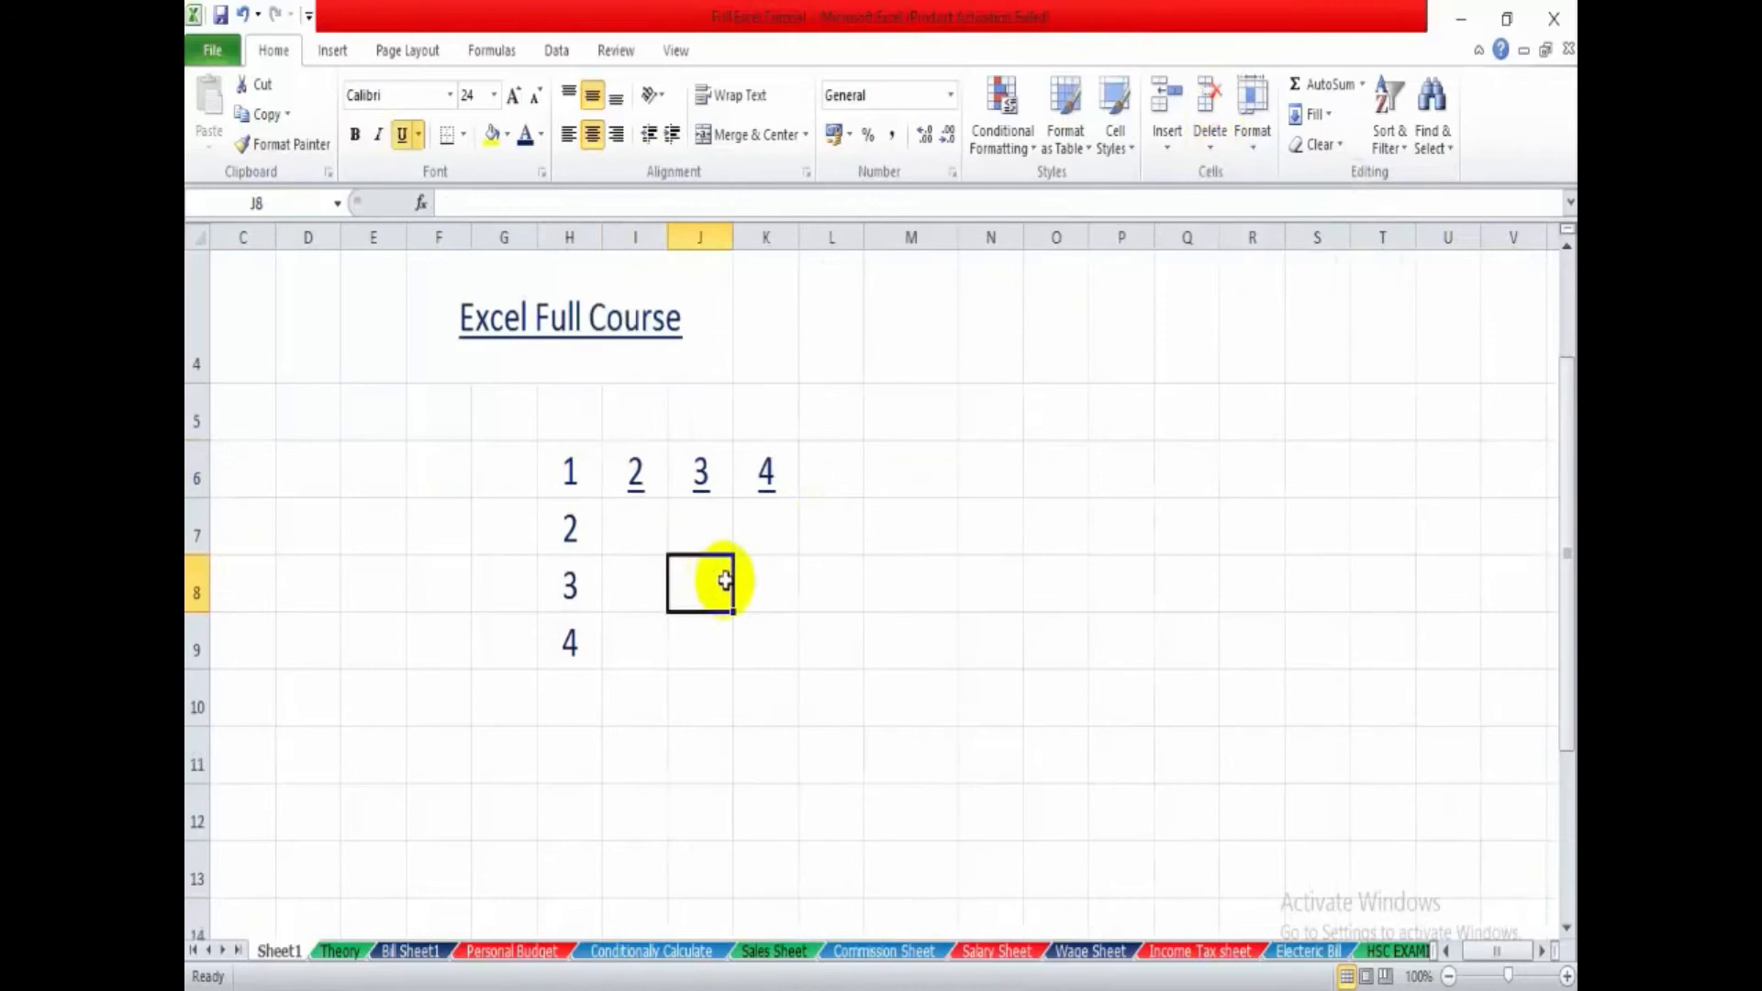
{"action": "left_click", "coordinate": [830, 576]}
{"action": "left_click", "coordinate": [713, 576]}
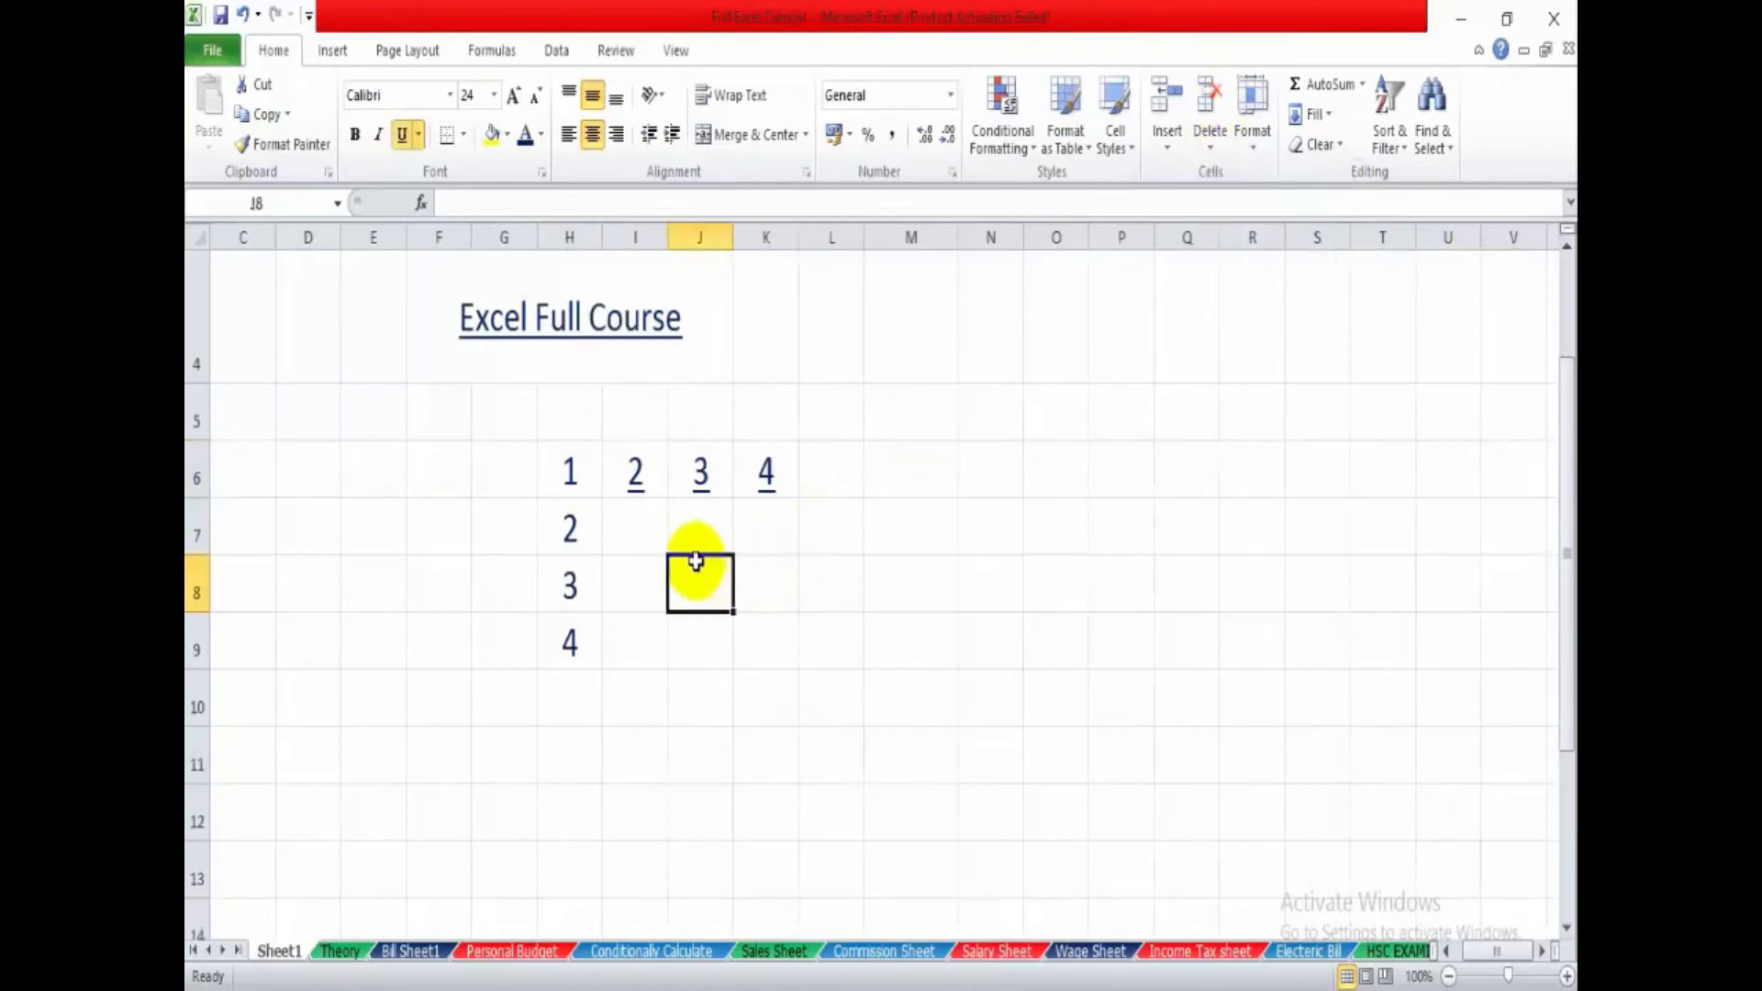
{"action": "left_click", "coordinate": [1250, 147]}
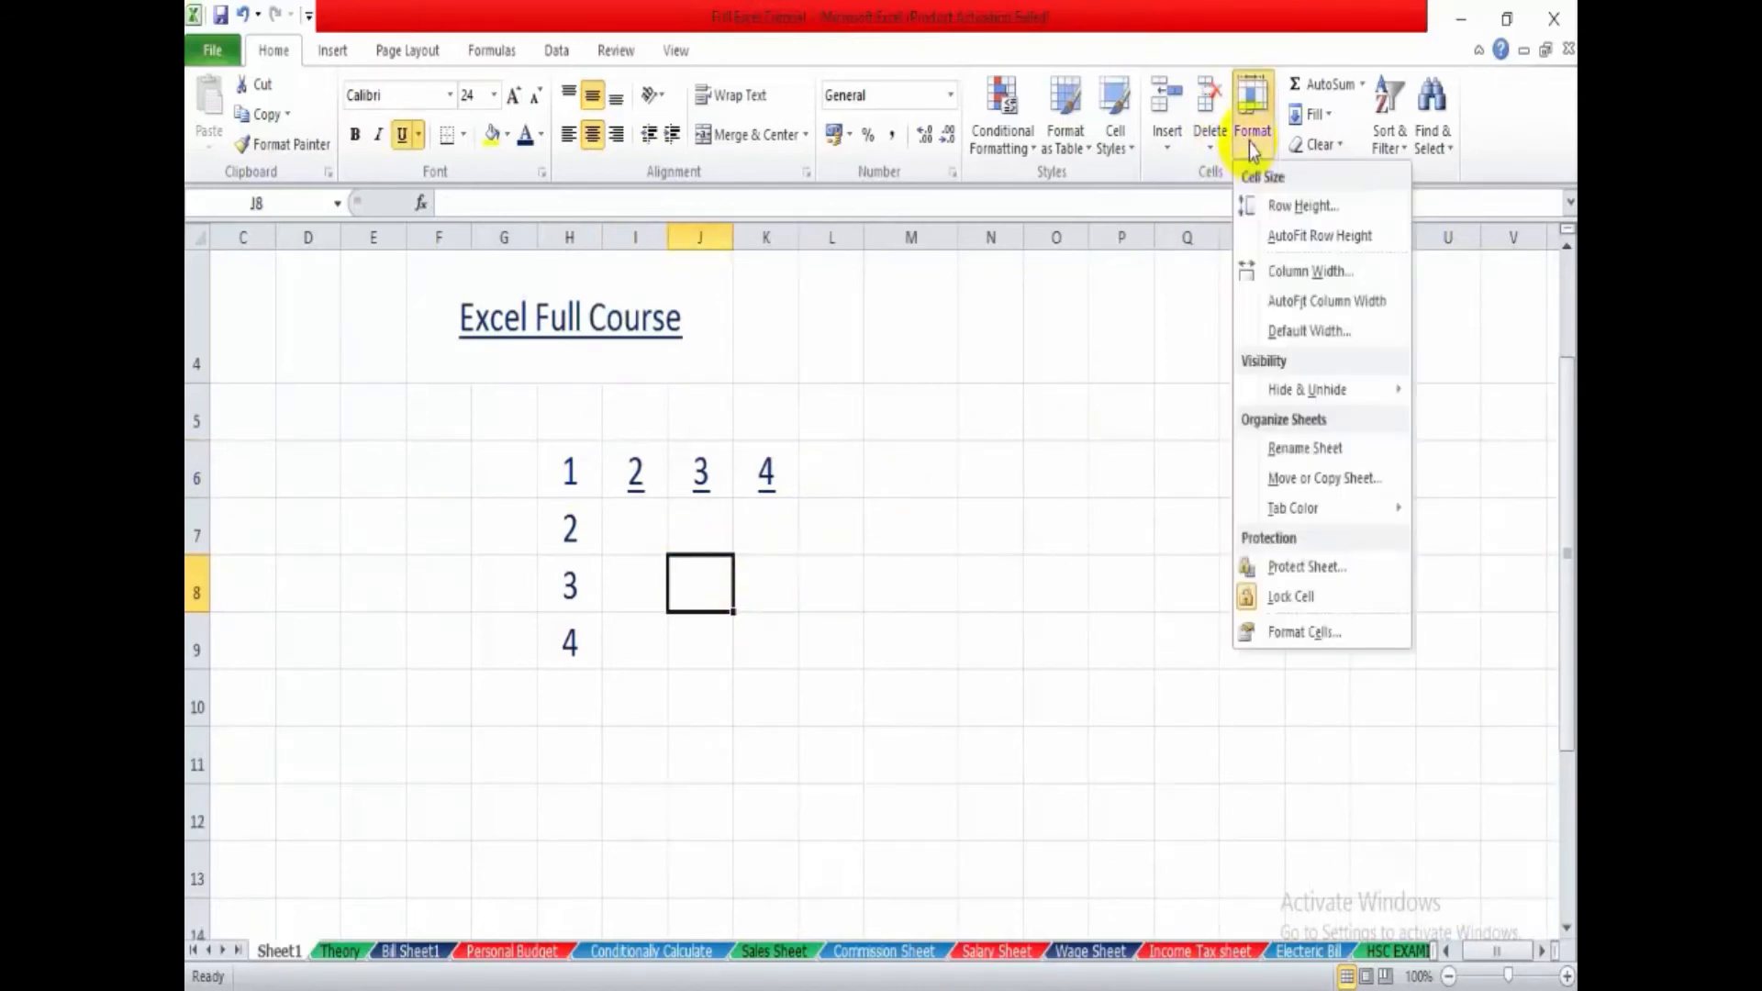
{"action": "left_click", "coordinate": [895, 547]}
{"action": "left_click", "coordinate": [837, 543]}
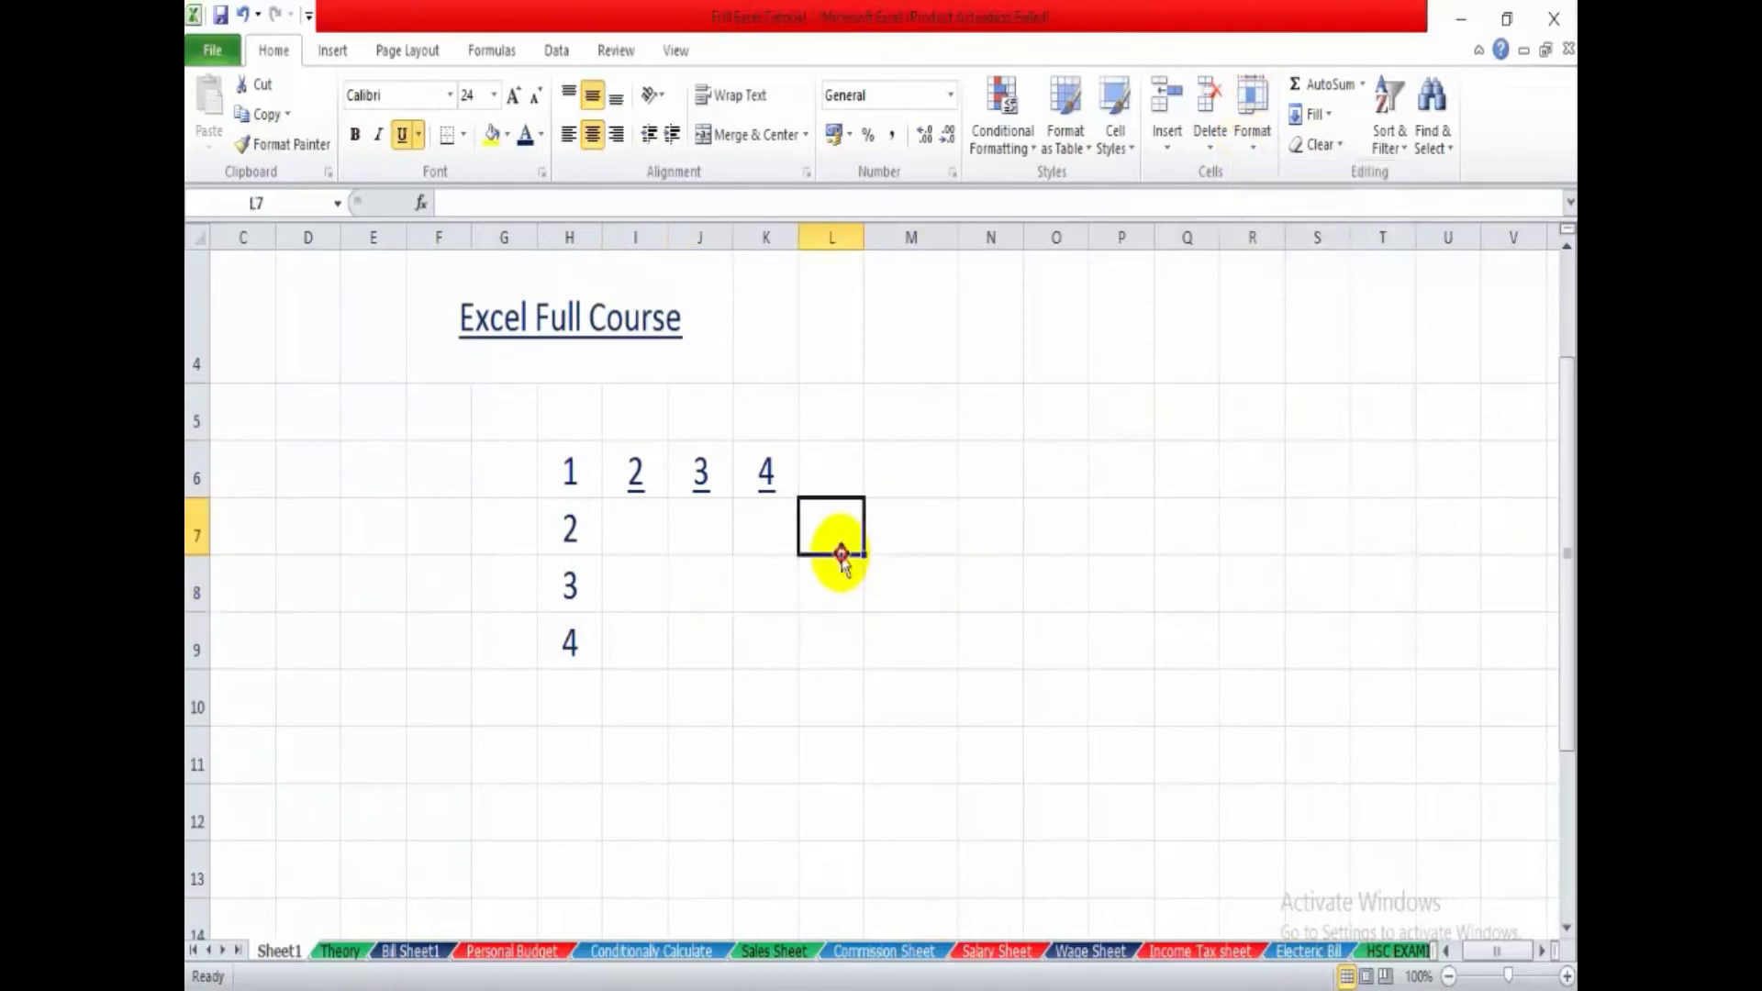
{"action": "scroll", "coordinate": [680, 649], "scroll_direction": "up", "scroll_amount": 1}
{"action": "scroll", "coordinate": [734, 624], "scroll_direction": "down", "scroll_amount": 1}
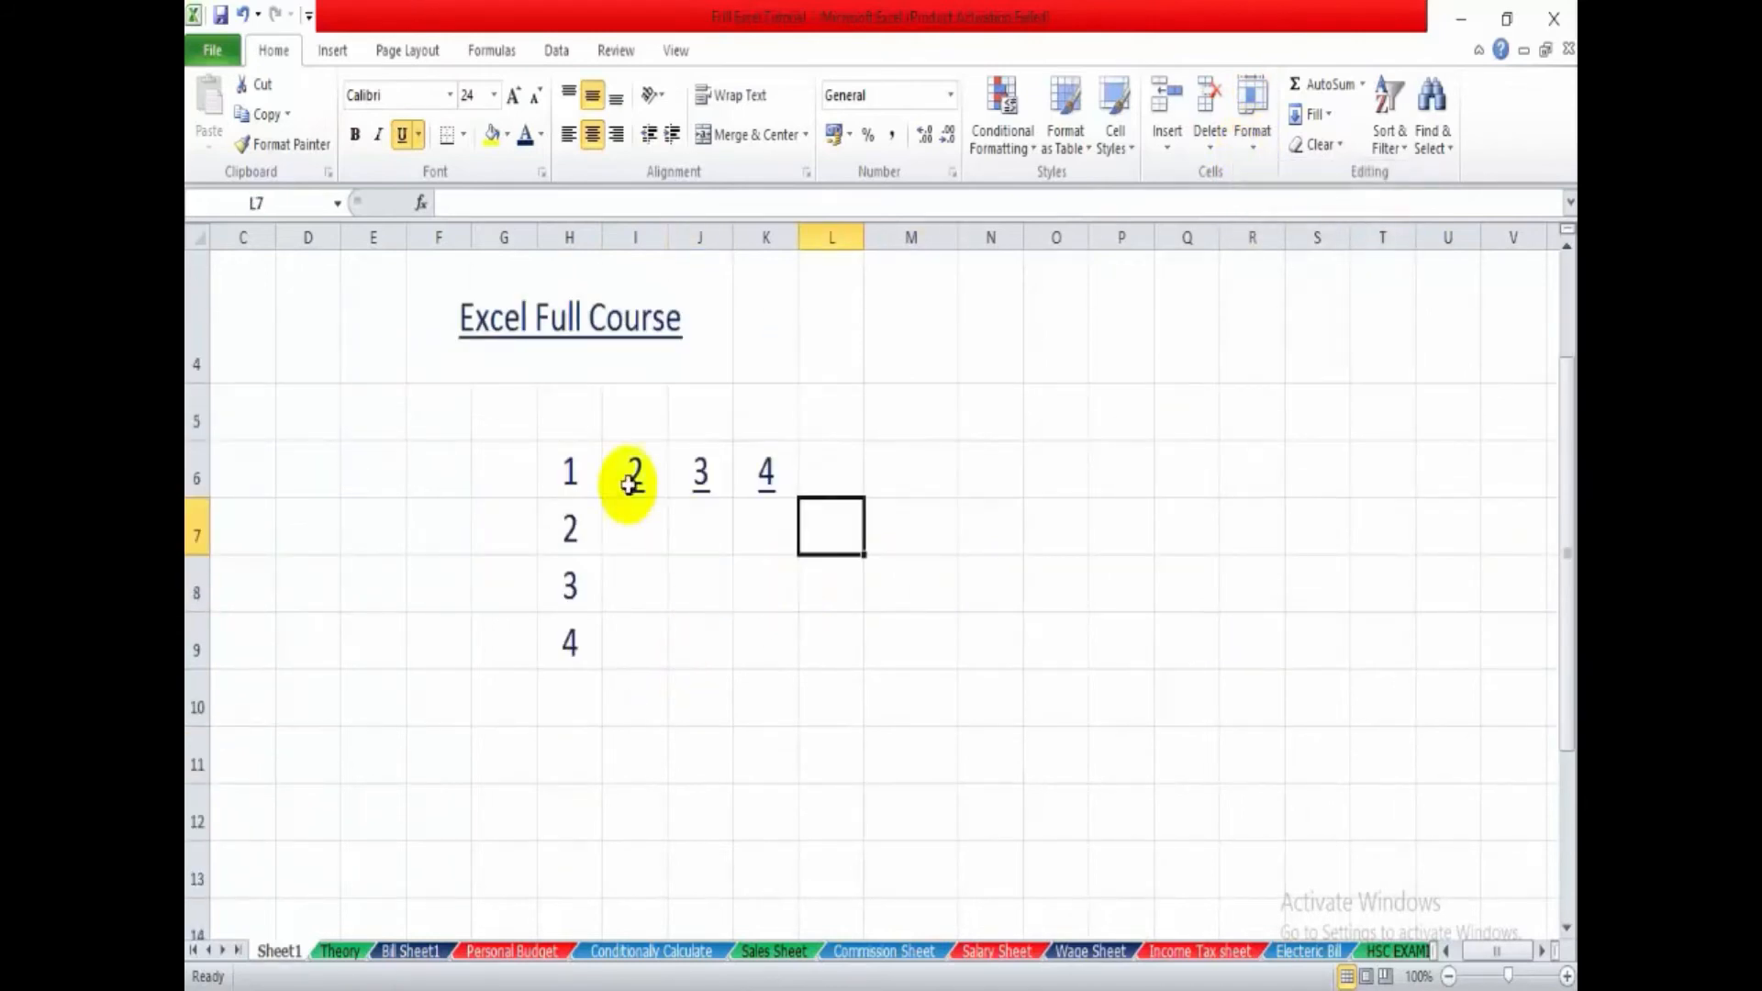
- Make rows 7 and 9 taller by hand, with row 9 the taller of the two
{"action": "left_click", "coordinate": [562, 463]}
{"action": "left_click", "coordinate": [573, 536]}
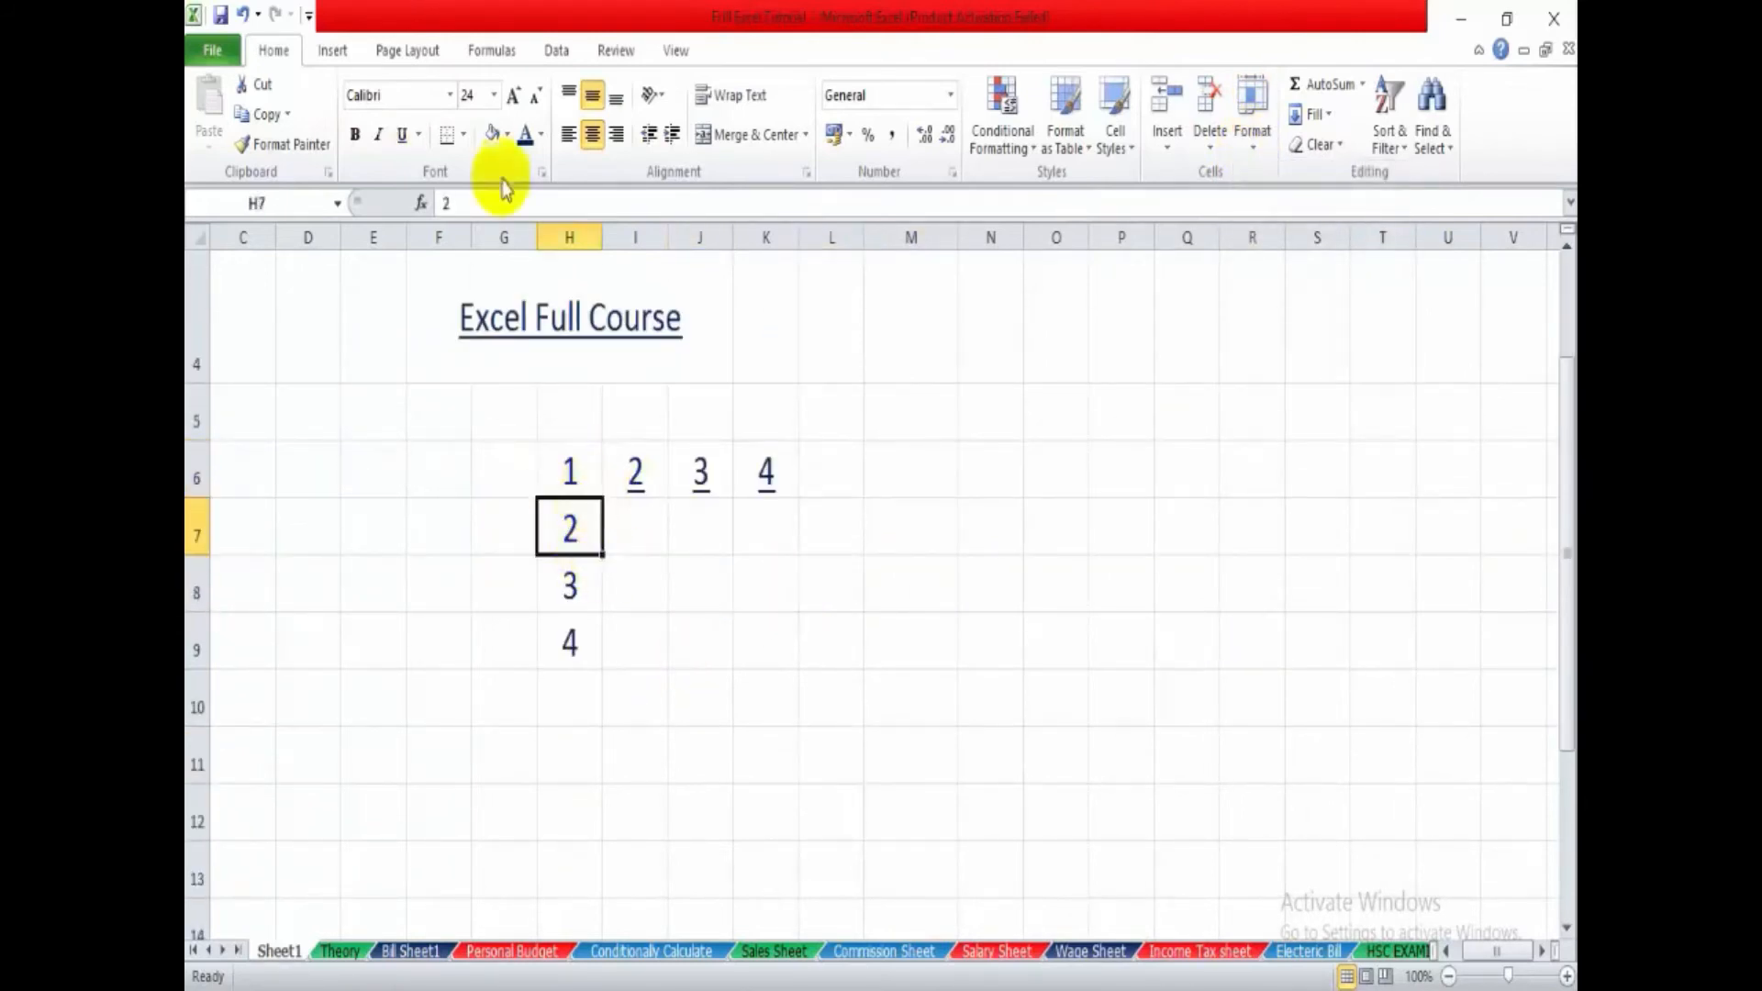
{"action": "left_click_drag", "start_coordinate": [208, 560], "coordinate": [210, 581]}
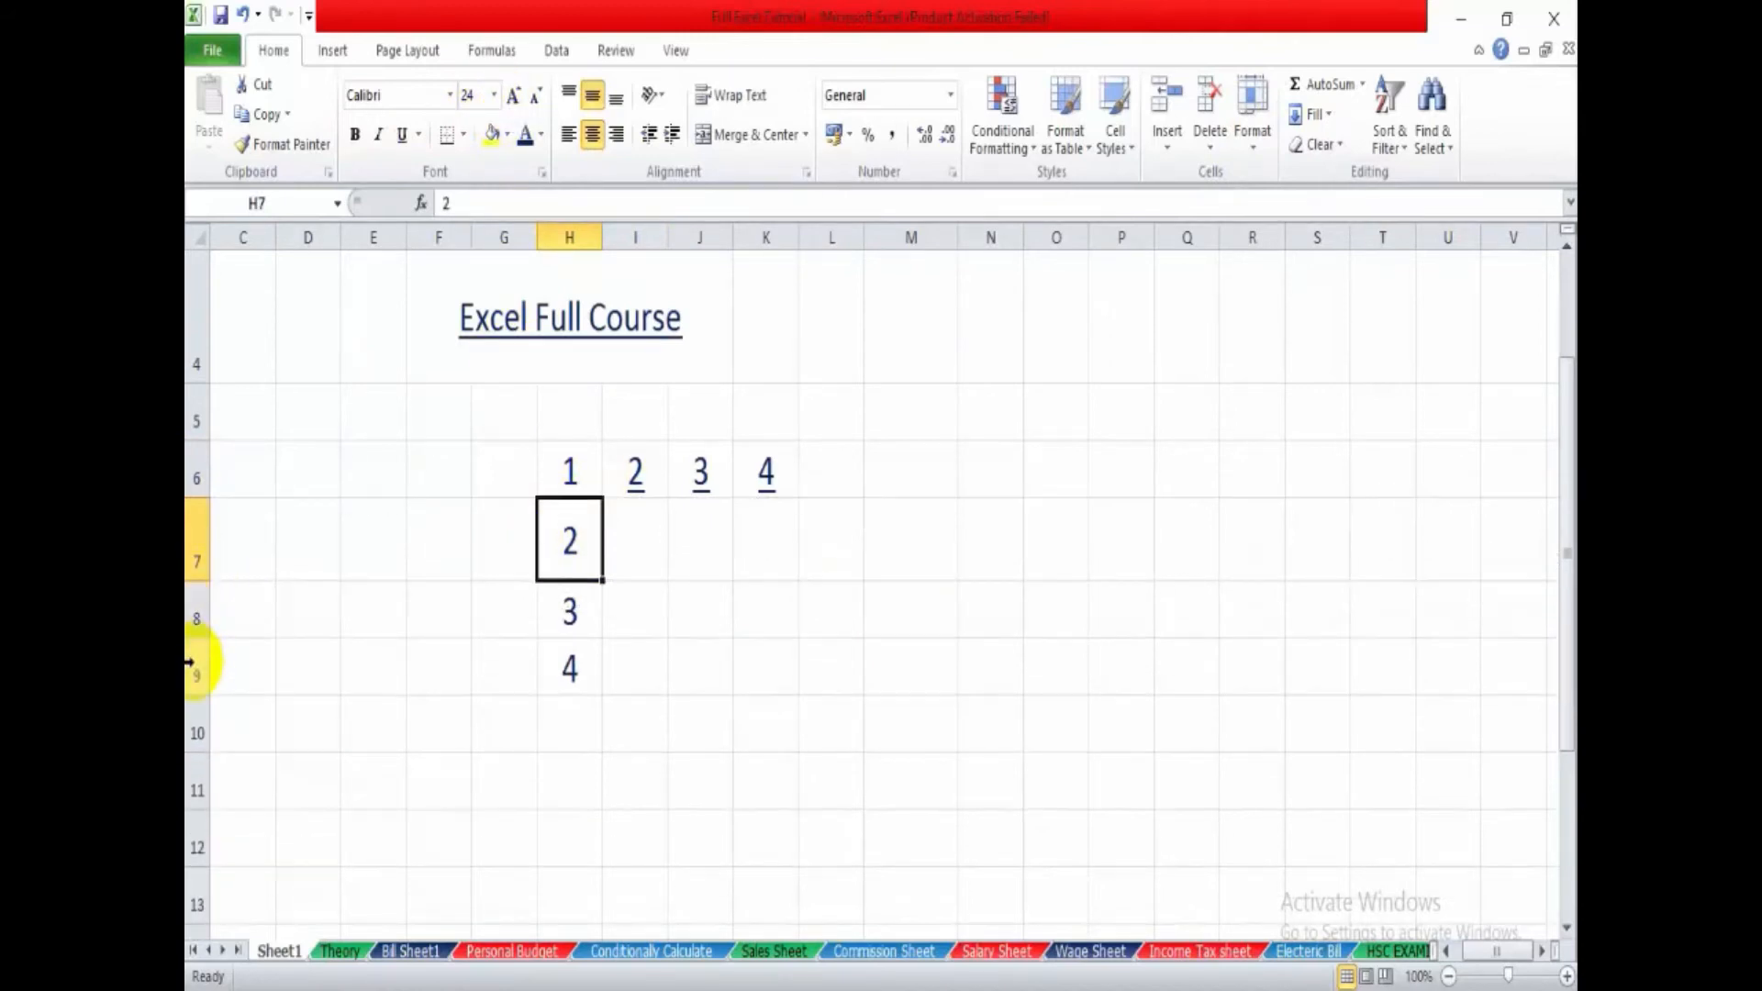
{"action": "left_click_drag", "start_coordinate": [204, 696], "coordinate": [209, 739]}
{"action": "left_click", "coordinate": [693, 656]}
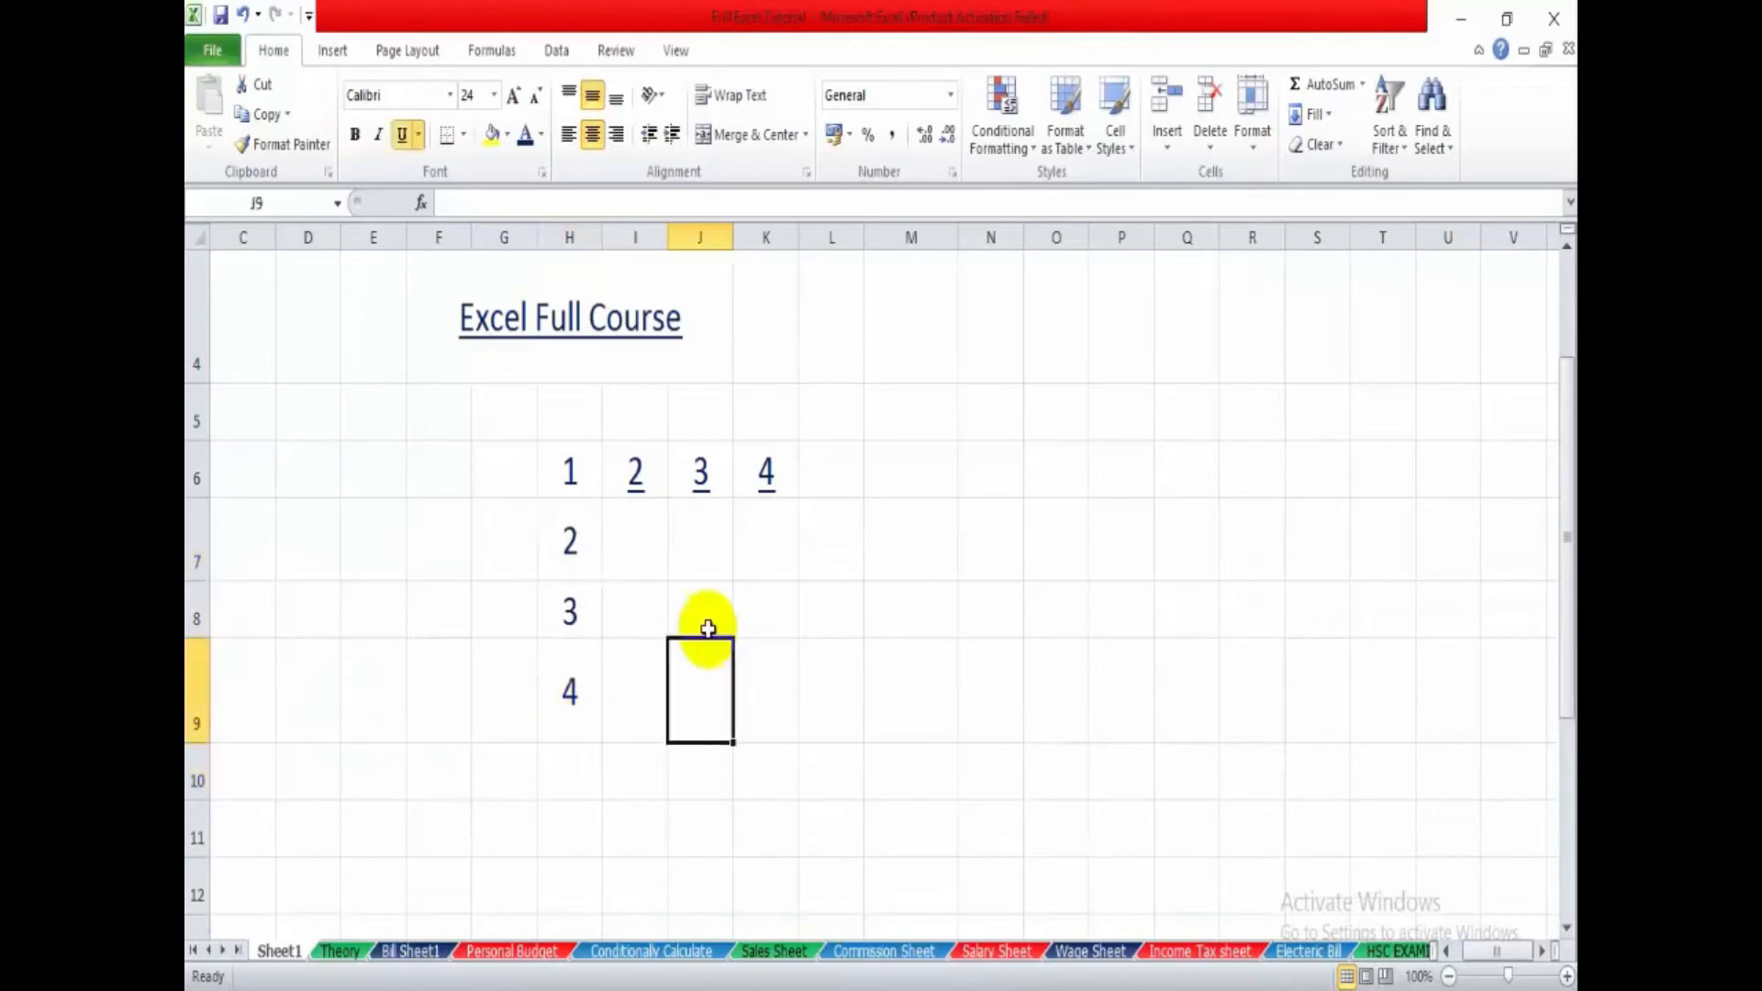
- Set the row height of cells H6 to H9 to 30
{"action": "left_click_drag", "start_coordinate": [592, 464], "coordinate": [570, 697]}
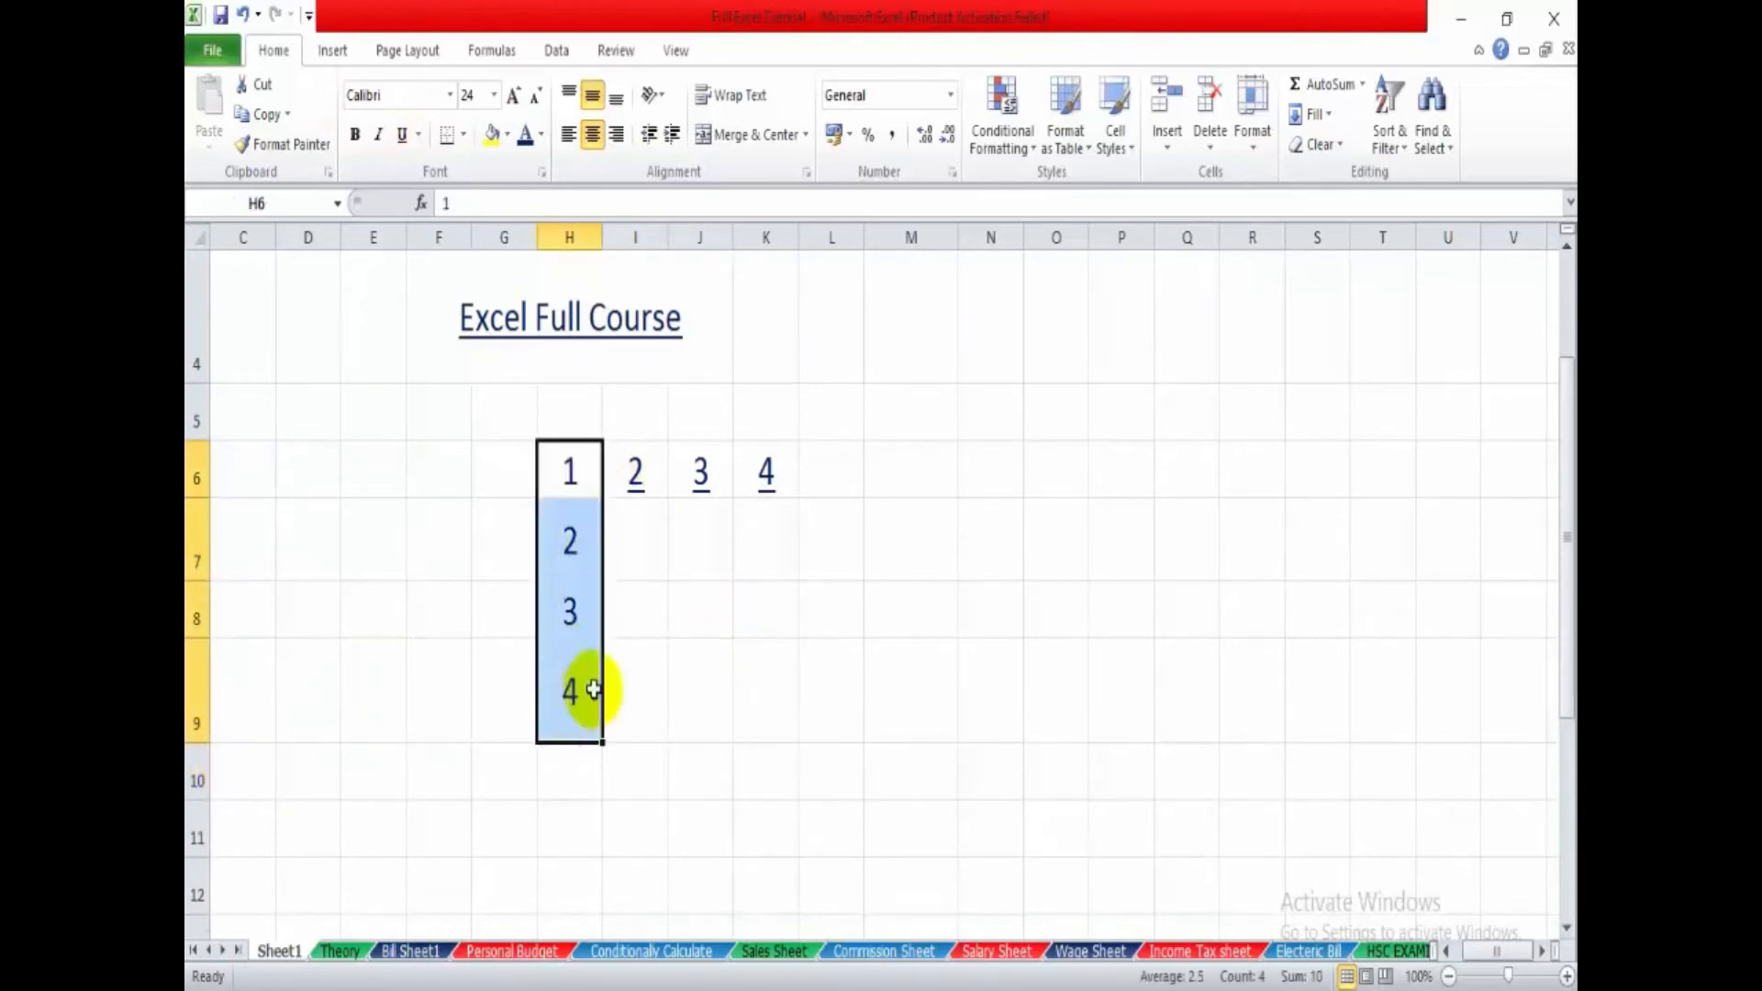
{"action": "left_click", "coordinate": [1254, 143]}
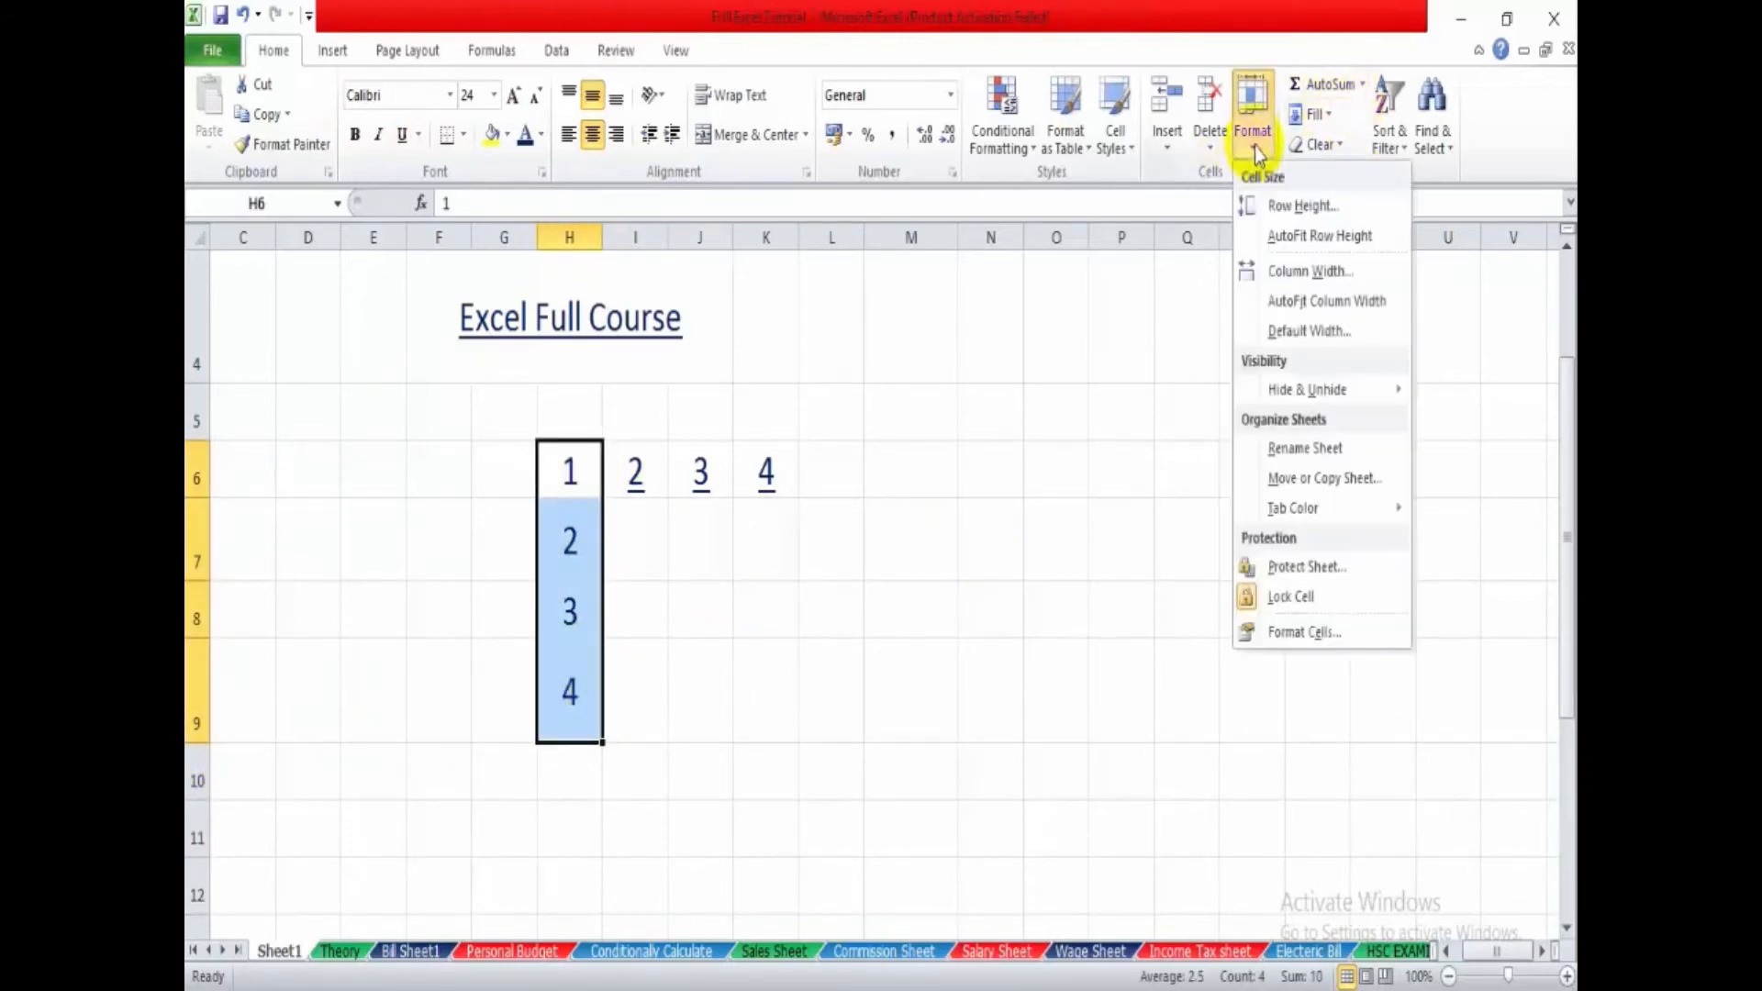
{"action": "left_click", "coordinate": [1312, 206]}
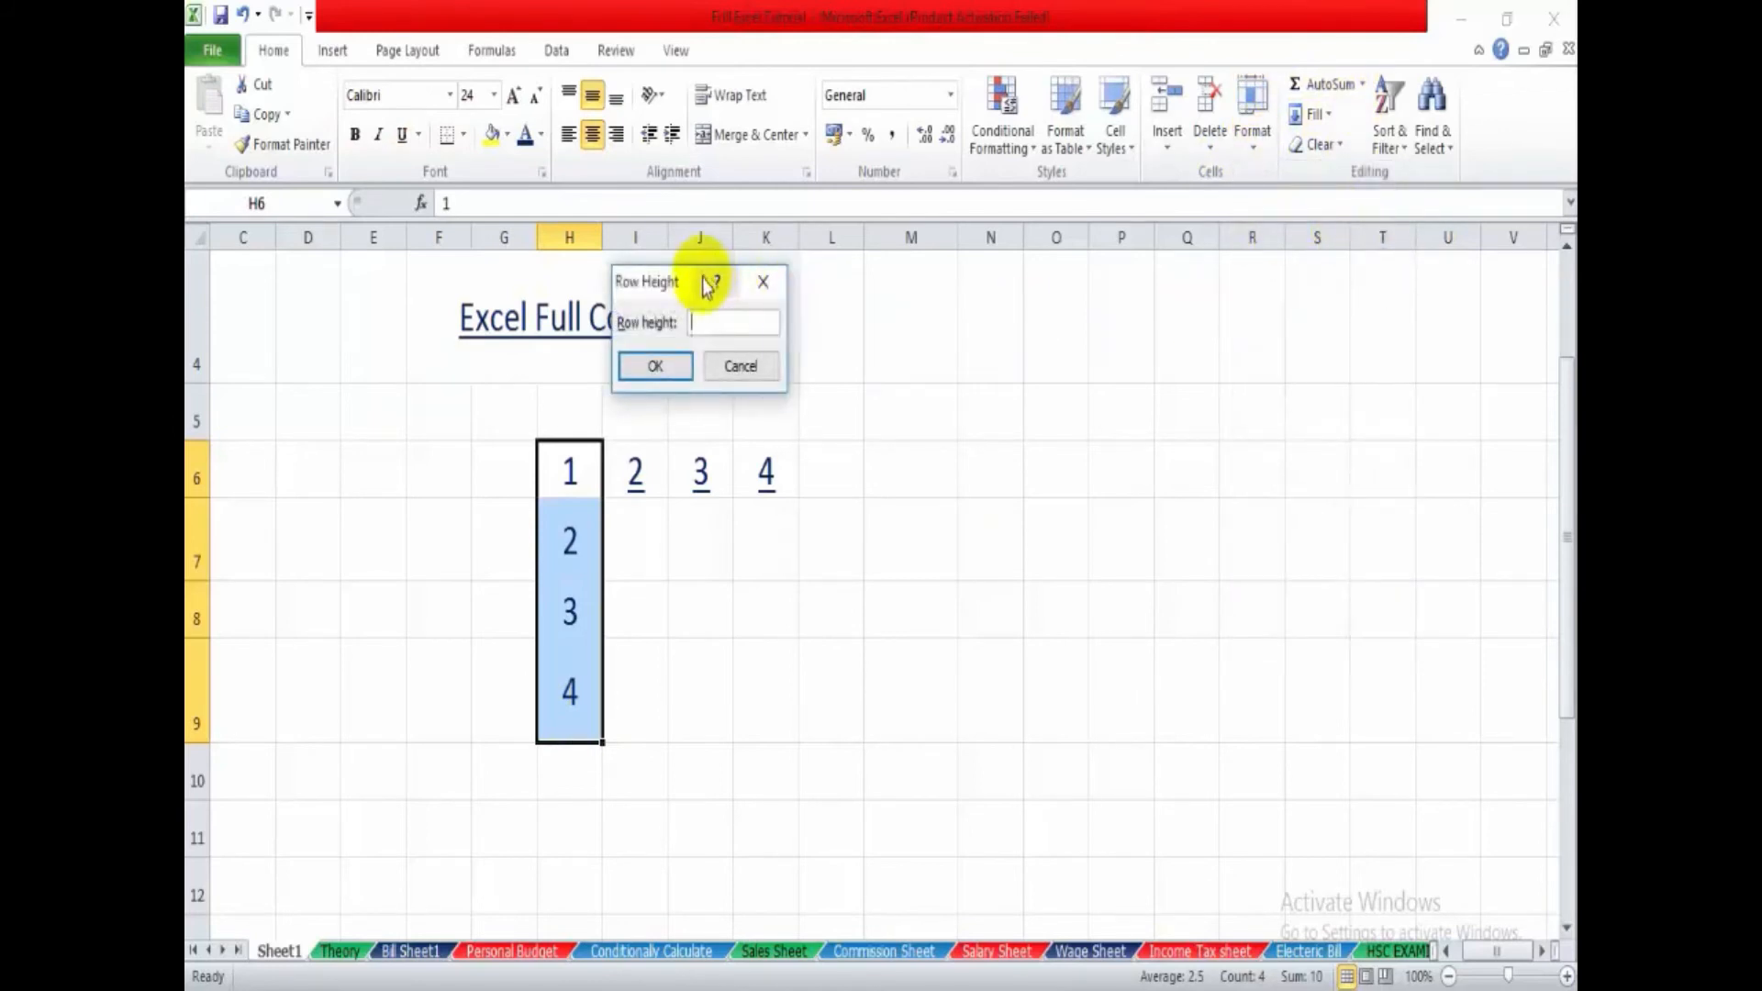
{"action": "left_click_drag", "start_coordinate": [670, 287], "coordinate": [928, 318]}
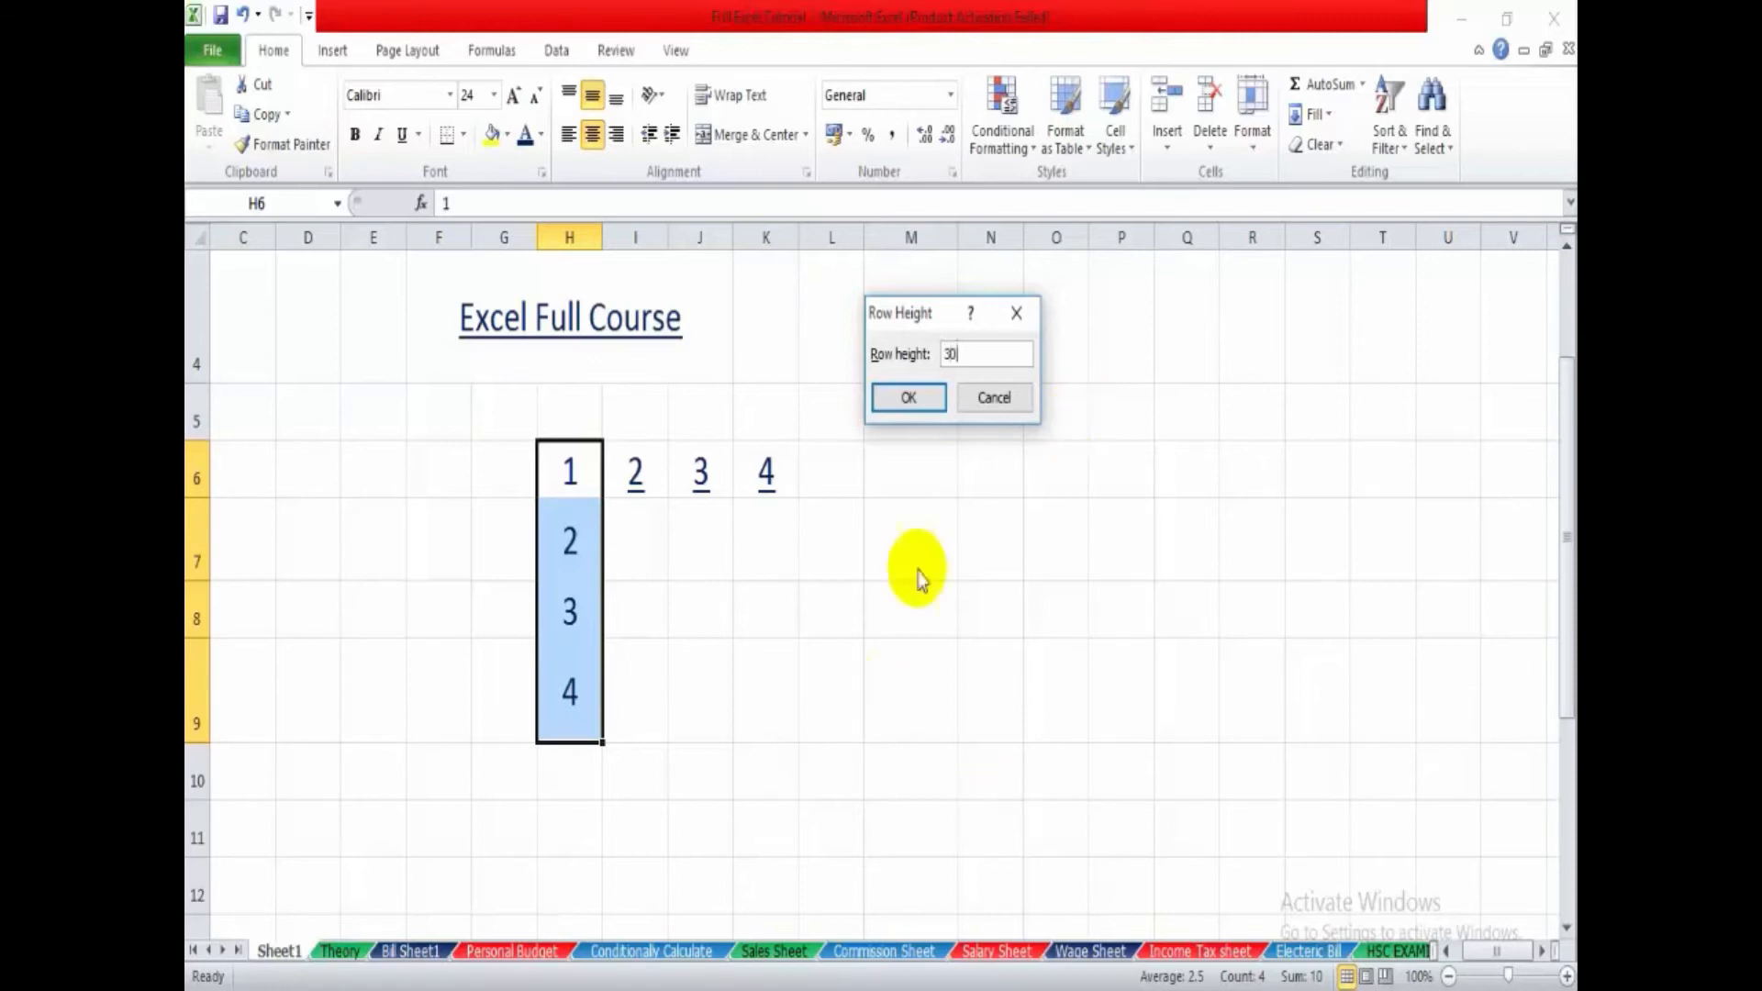
{"action": "left_click", "coordinate": [904, 397]}
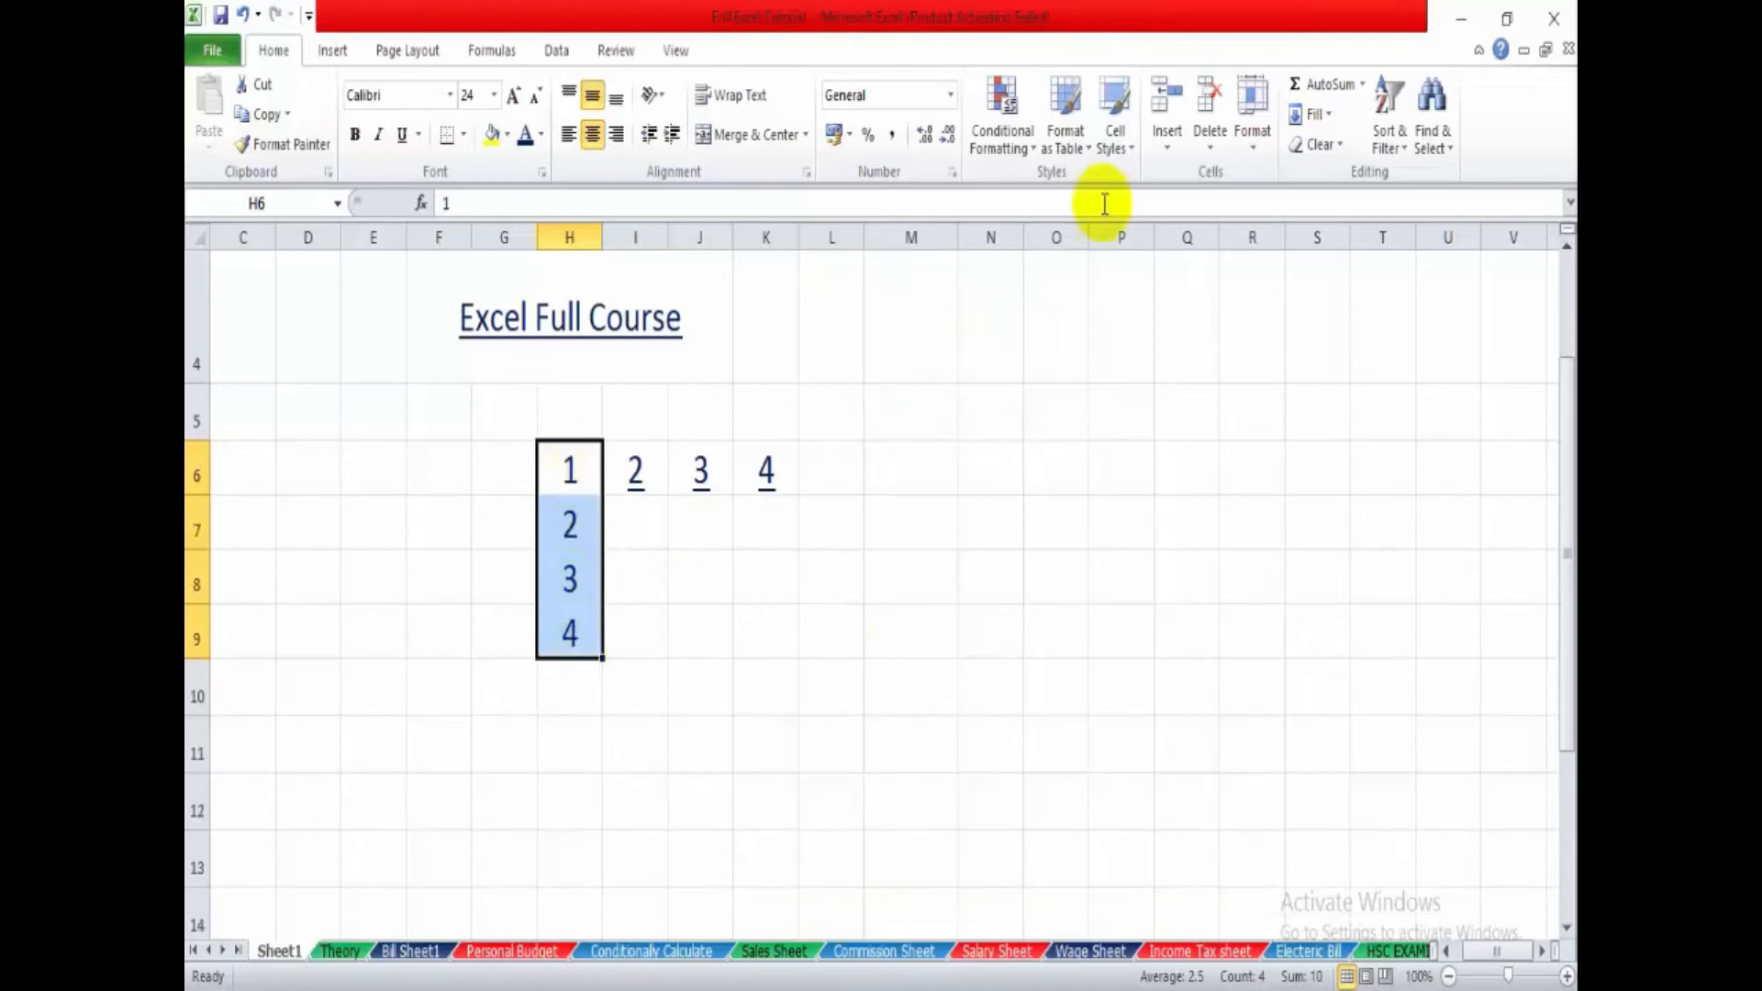
- Reduce rows 6 to 9 to a smaller uniform row height
{"action": "left_click", "coordinate": [1251, 145]}
{"action": "left_click", "coordinate": [1302, 206]}
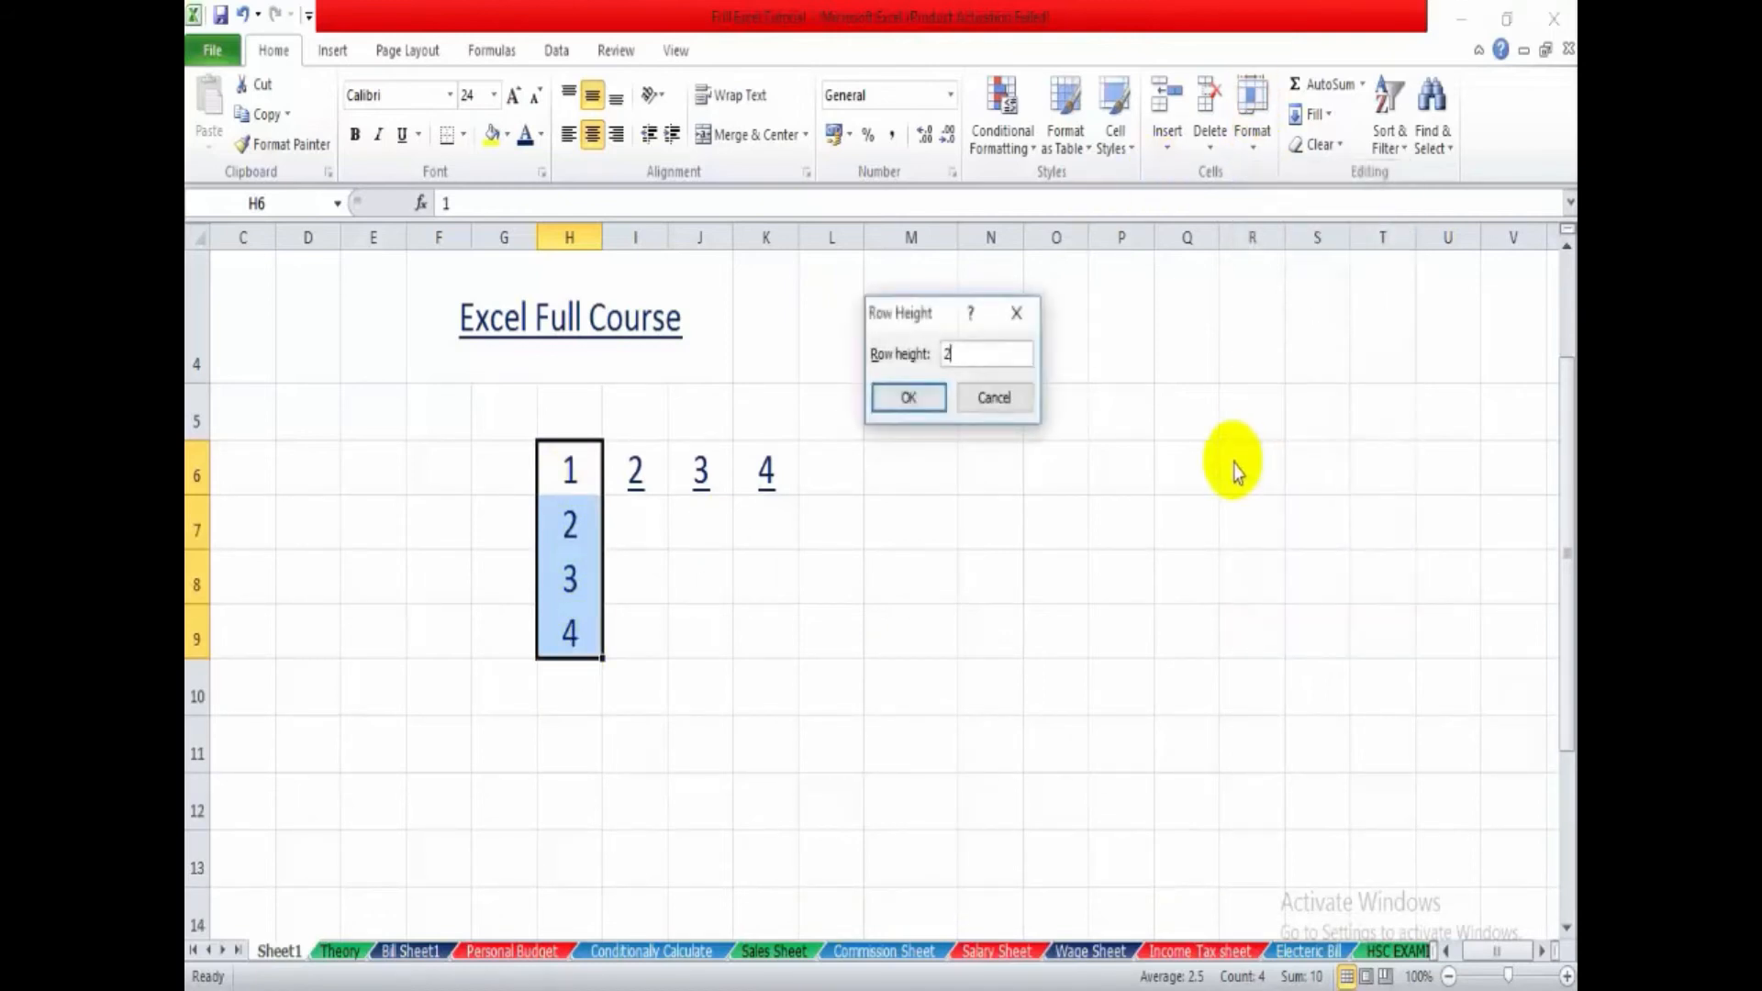
{"action": "key", "text": "Return"}
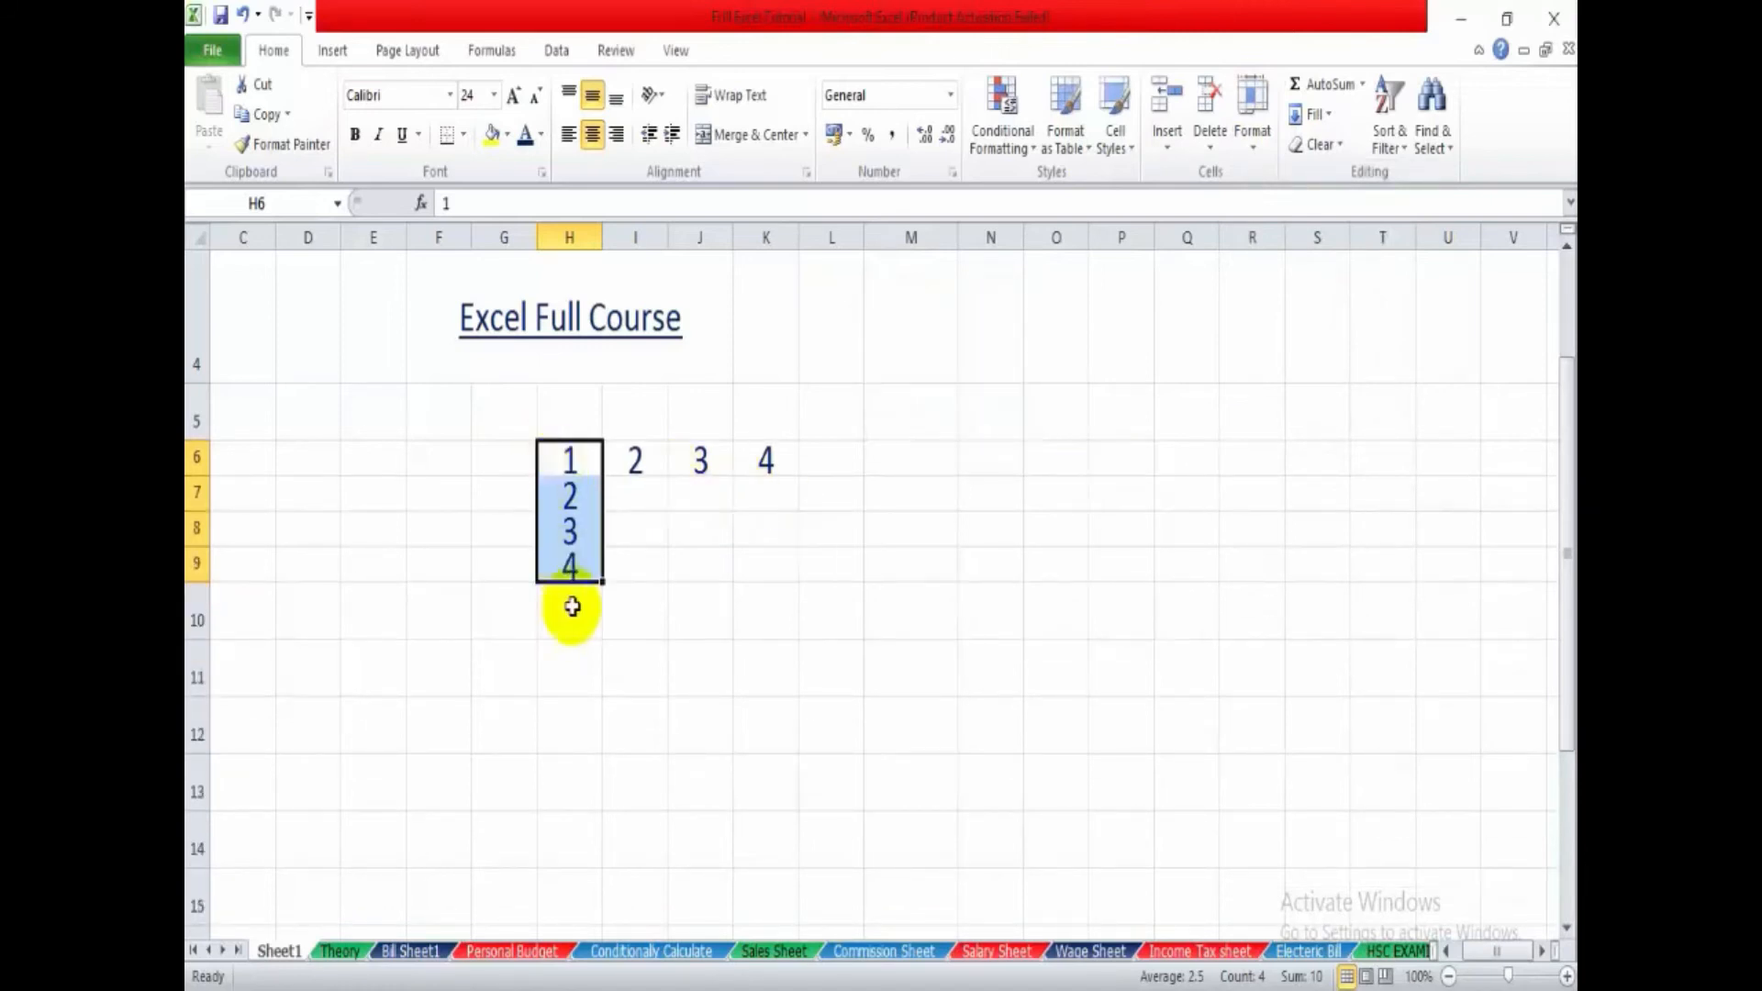
{"action": "left_click", "coordinate": [1250, 133]}
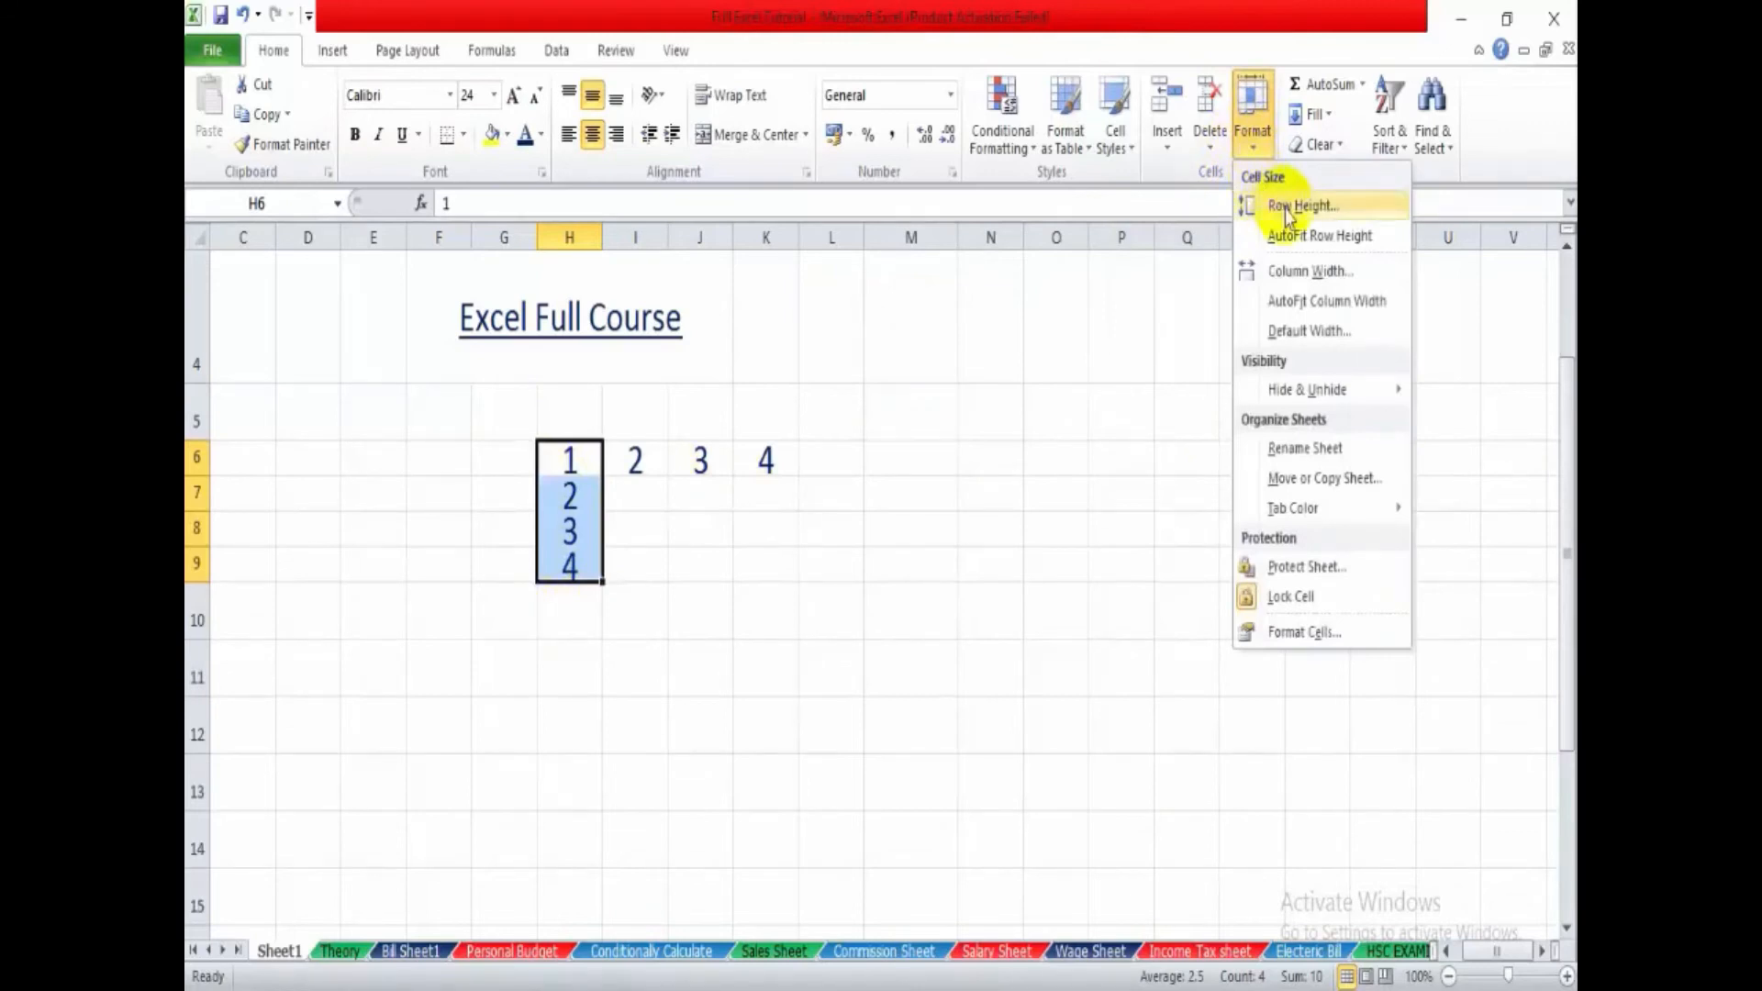
{"action": "left_click", "coordinate": [1300, 275]}
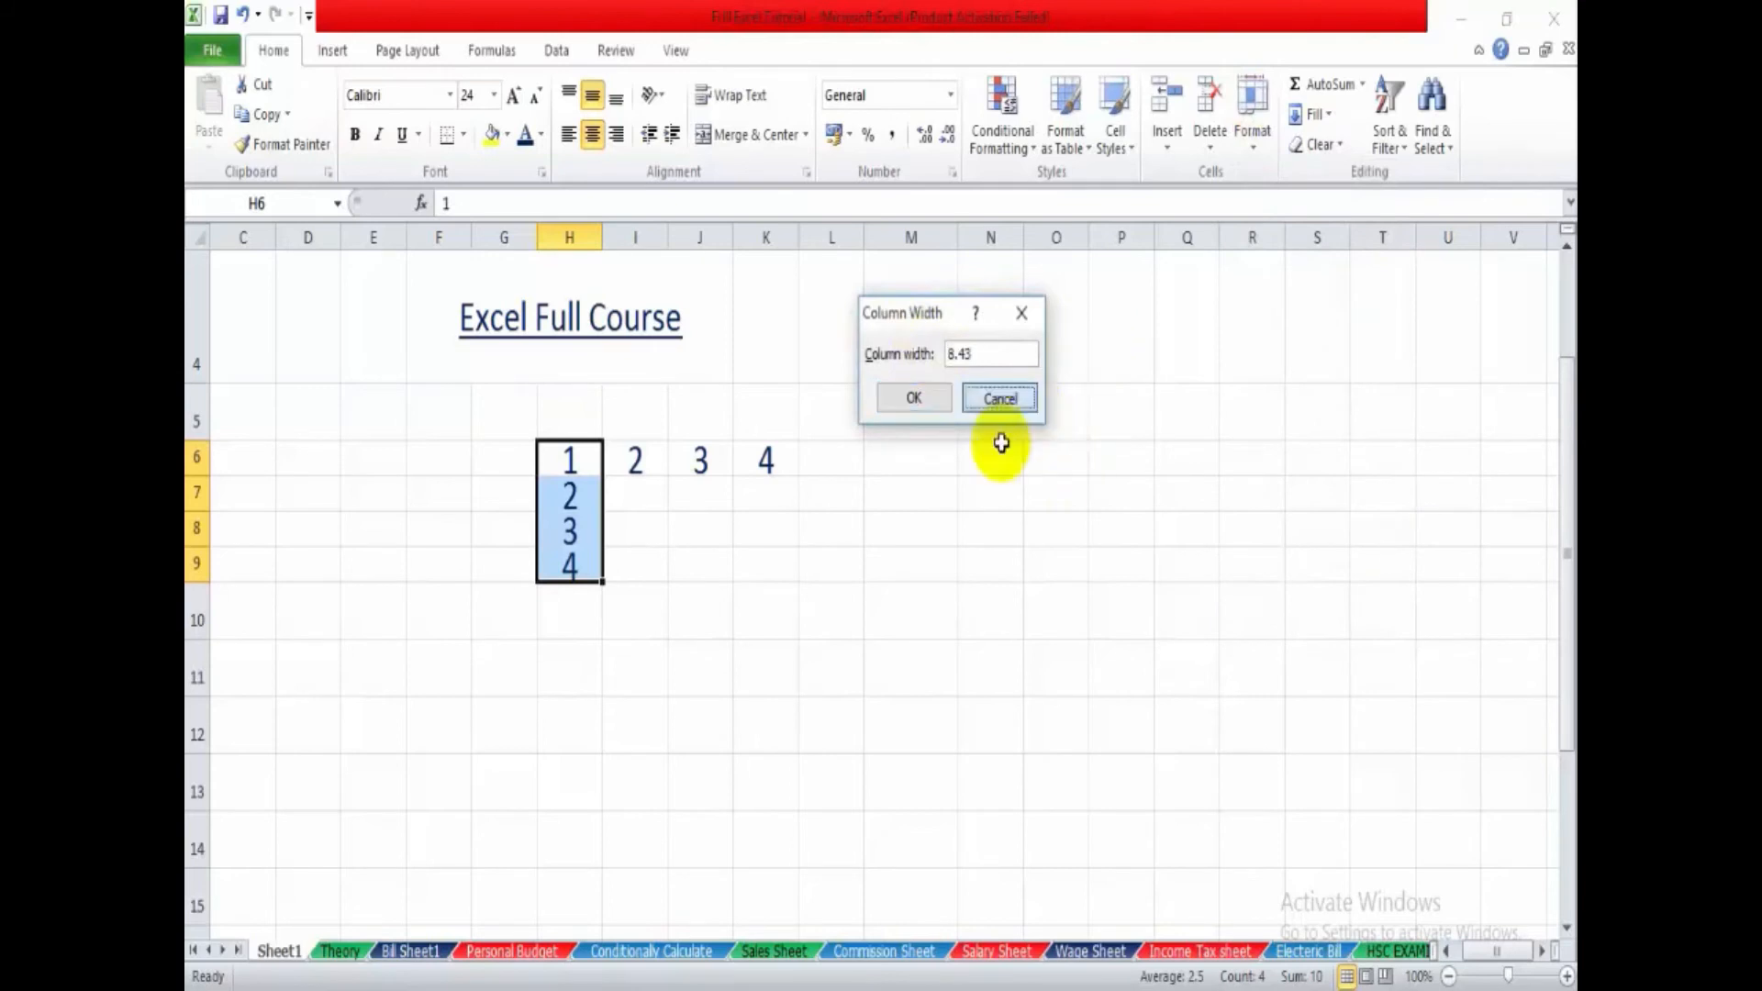
{"action": "left_click", "coordinate": [1000, 399]}
{"action": "left_click", "coordinate": [990, 529]}
- Widen columns J and K by hand, making column J slightly wider than column K
{"action": "left_click_drag", "start_coordinate": [629, 466], "coordinate": [771, 456]}
{"action": "left_click", "coordinate": [700, 496]}
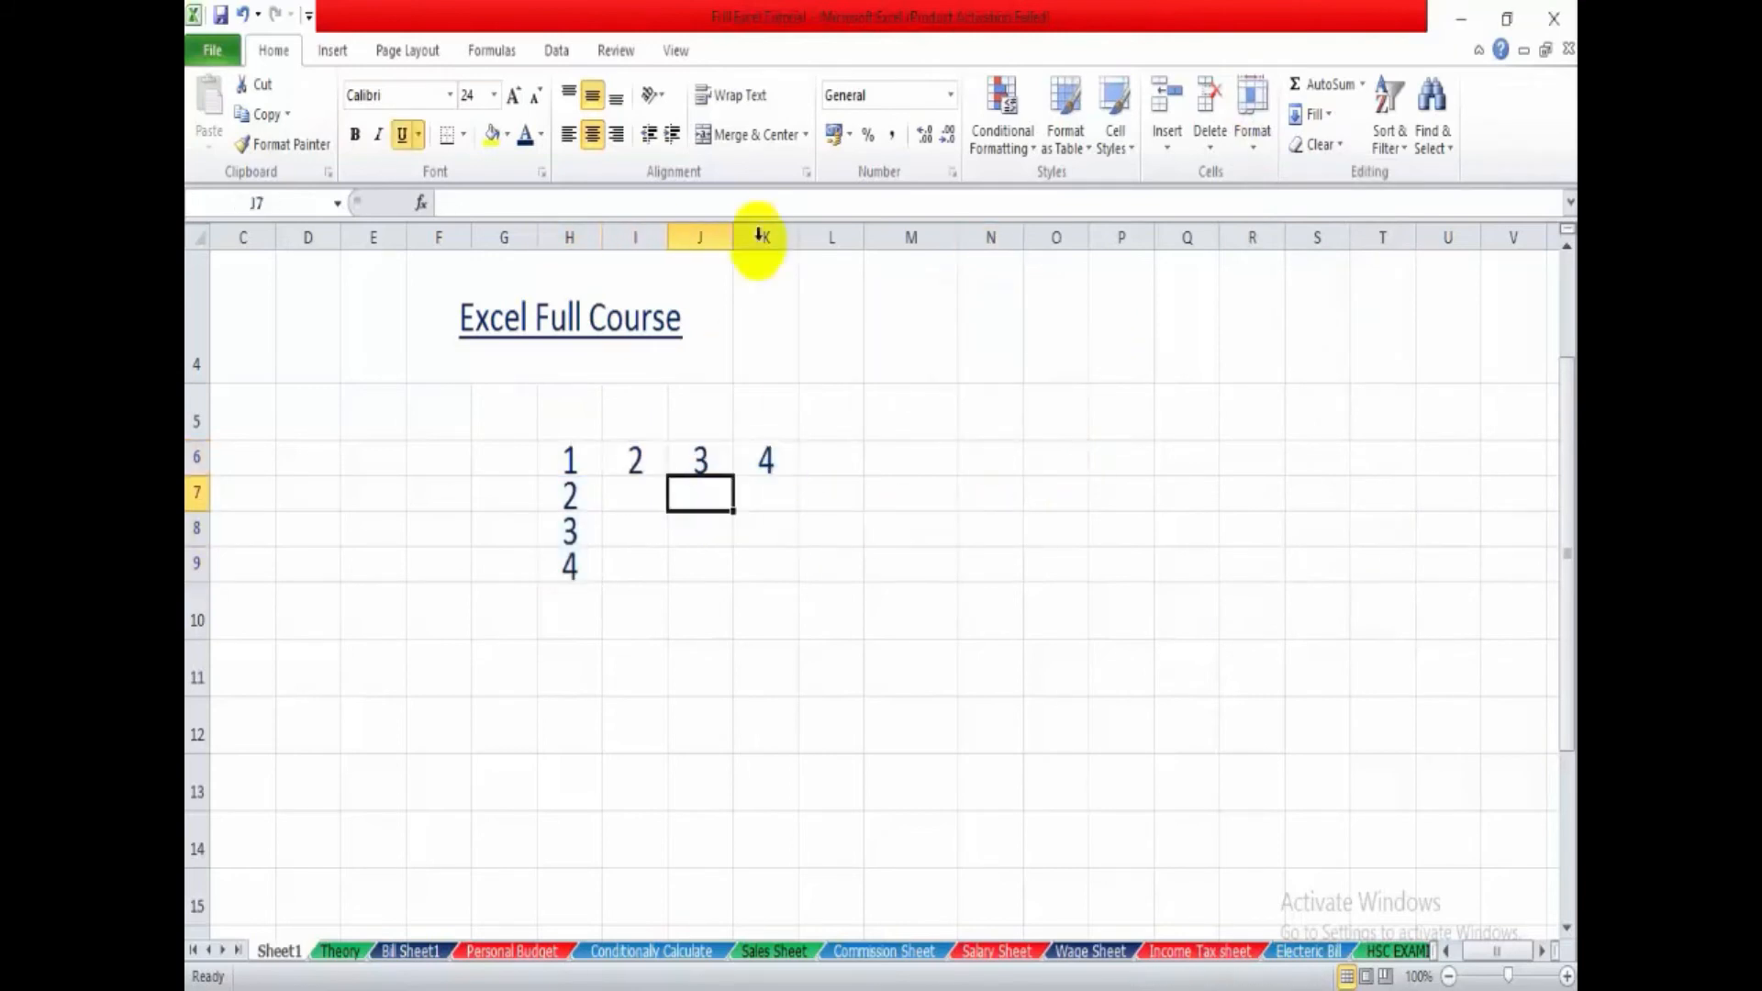
{"action": "left_click_drag", "start_coordinate": [732, 244], "coordinate": [861, 248]}
{"action": "left_click", "coordinate": [842, 454]}
- Give columns I to K one uniform, wider column width, using the cells I6 to K6
{"action": "left_click_drag", "start_coordinate": [637, 459], "coordinate": [822, 465]}
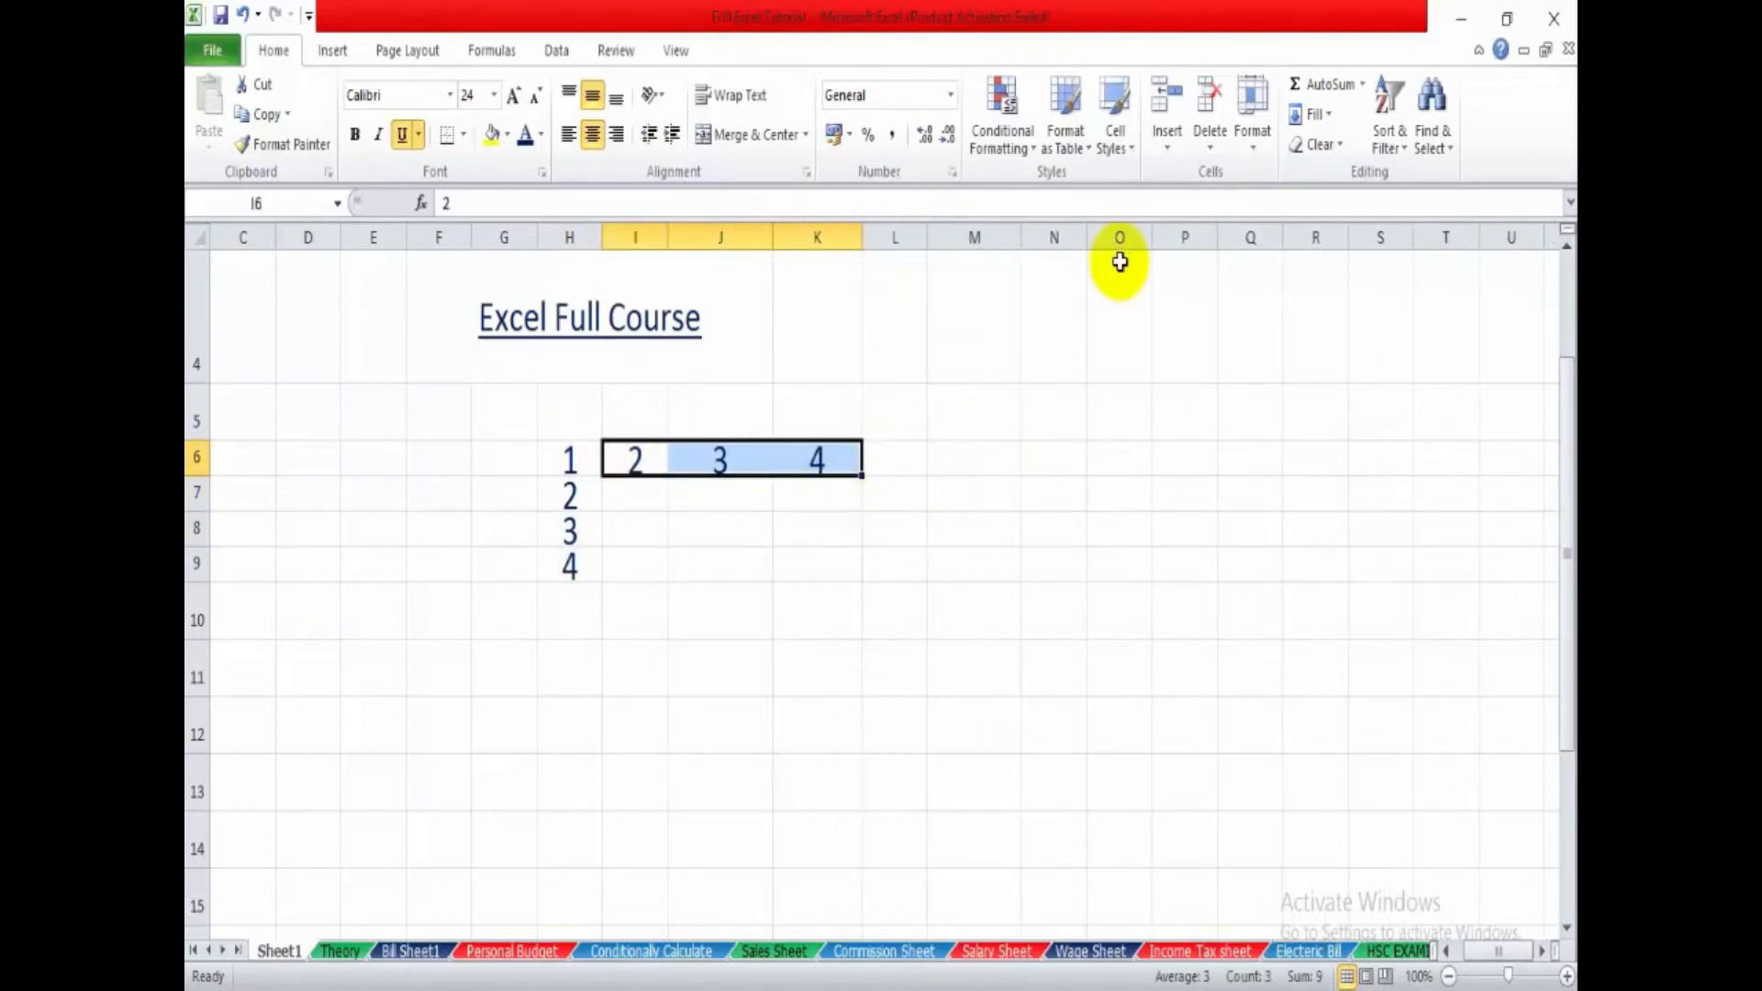
{"action": "left_click", "coordinate": [1255, 142]}
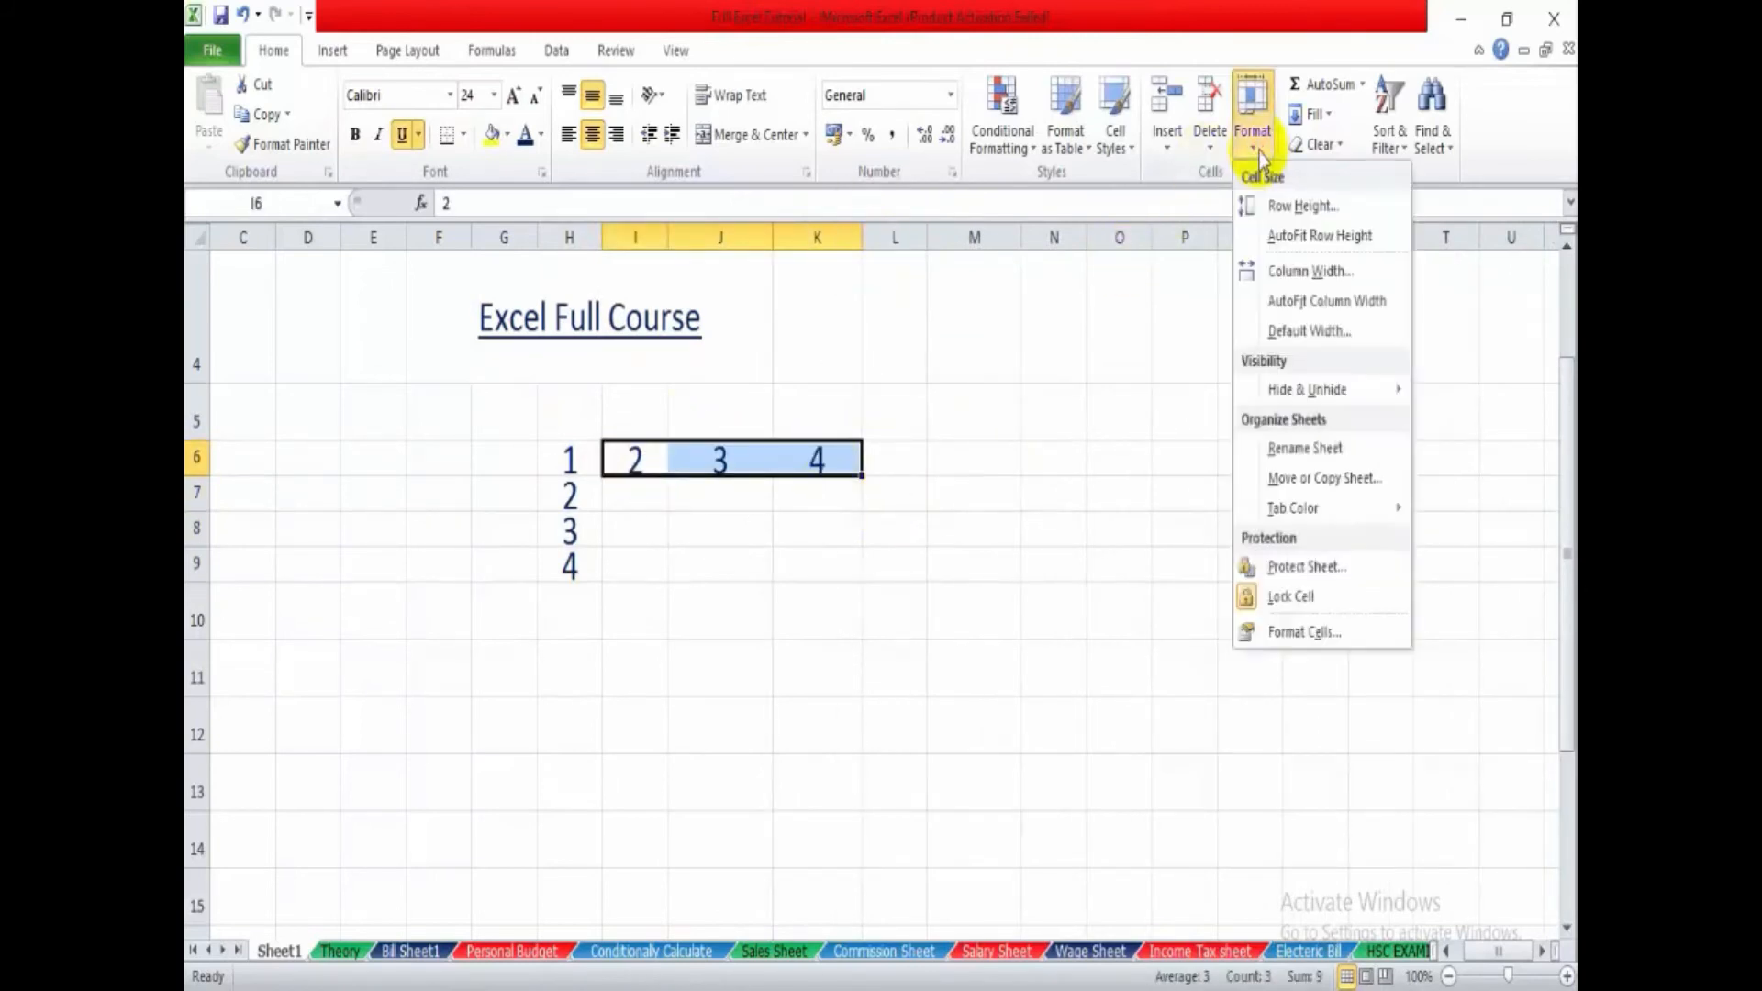
{"action": "left_click", "coordinate": [1292, 273]}
{"action": "left_click_drag", "start_coordinate": [936, 302], "coordinate": [1079, 380]}
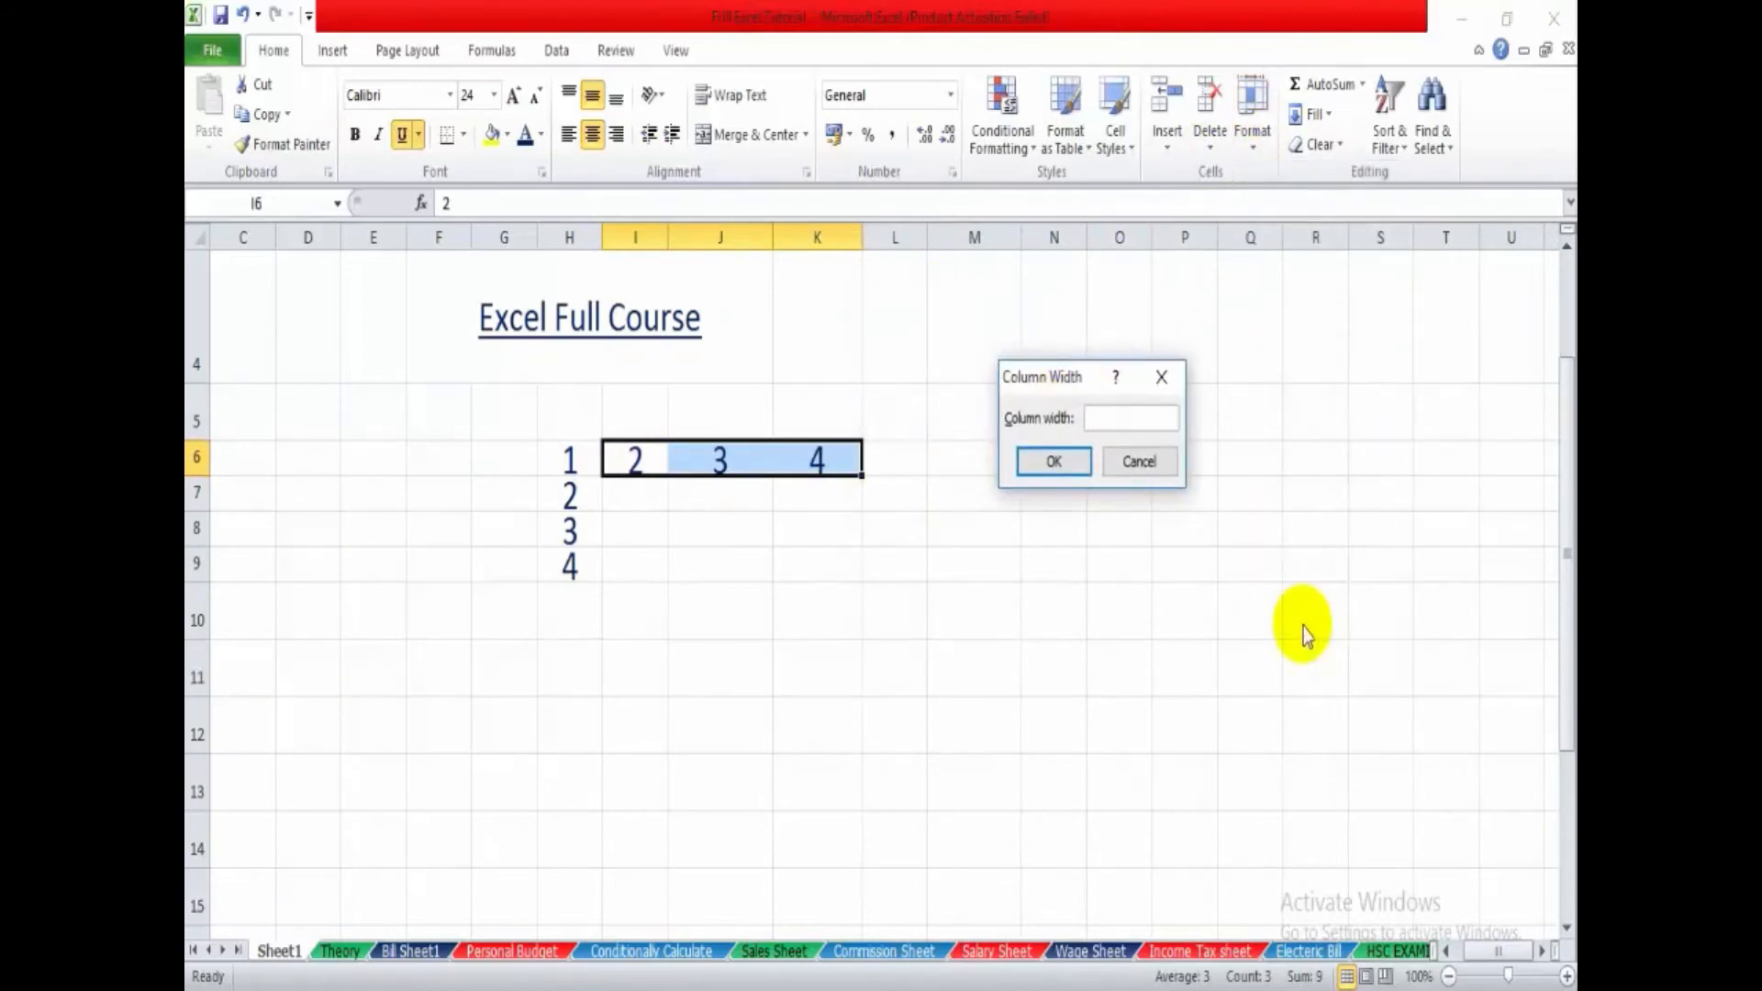
{"action": "left_click", "coordinate": [1054, 462]}
{"action": "left_click", "coordinate": [774, 592]}
{"action": "left_click", "coordinate": [662, 461]}
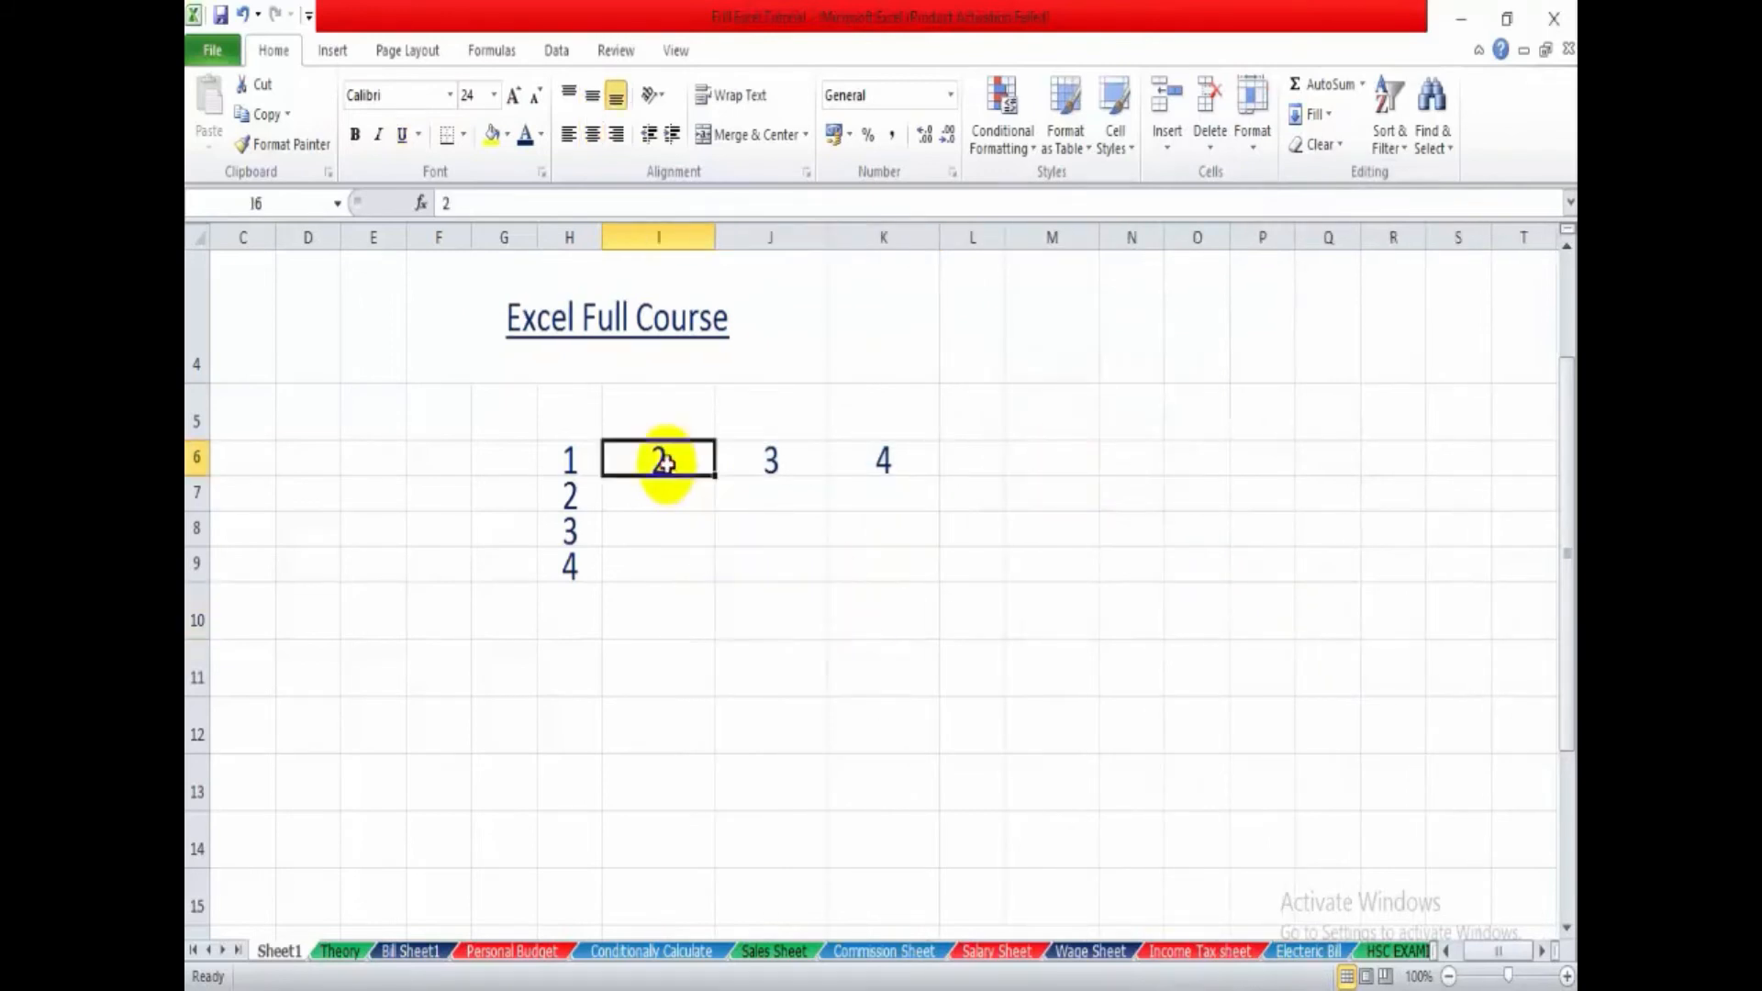
{"action": "left_click", "coordinate": [771, 462]}
{"action": "left_click", "coordinate": [883, 462]}
{"action": "left_click", "coordinate": [1000, 461]}
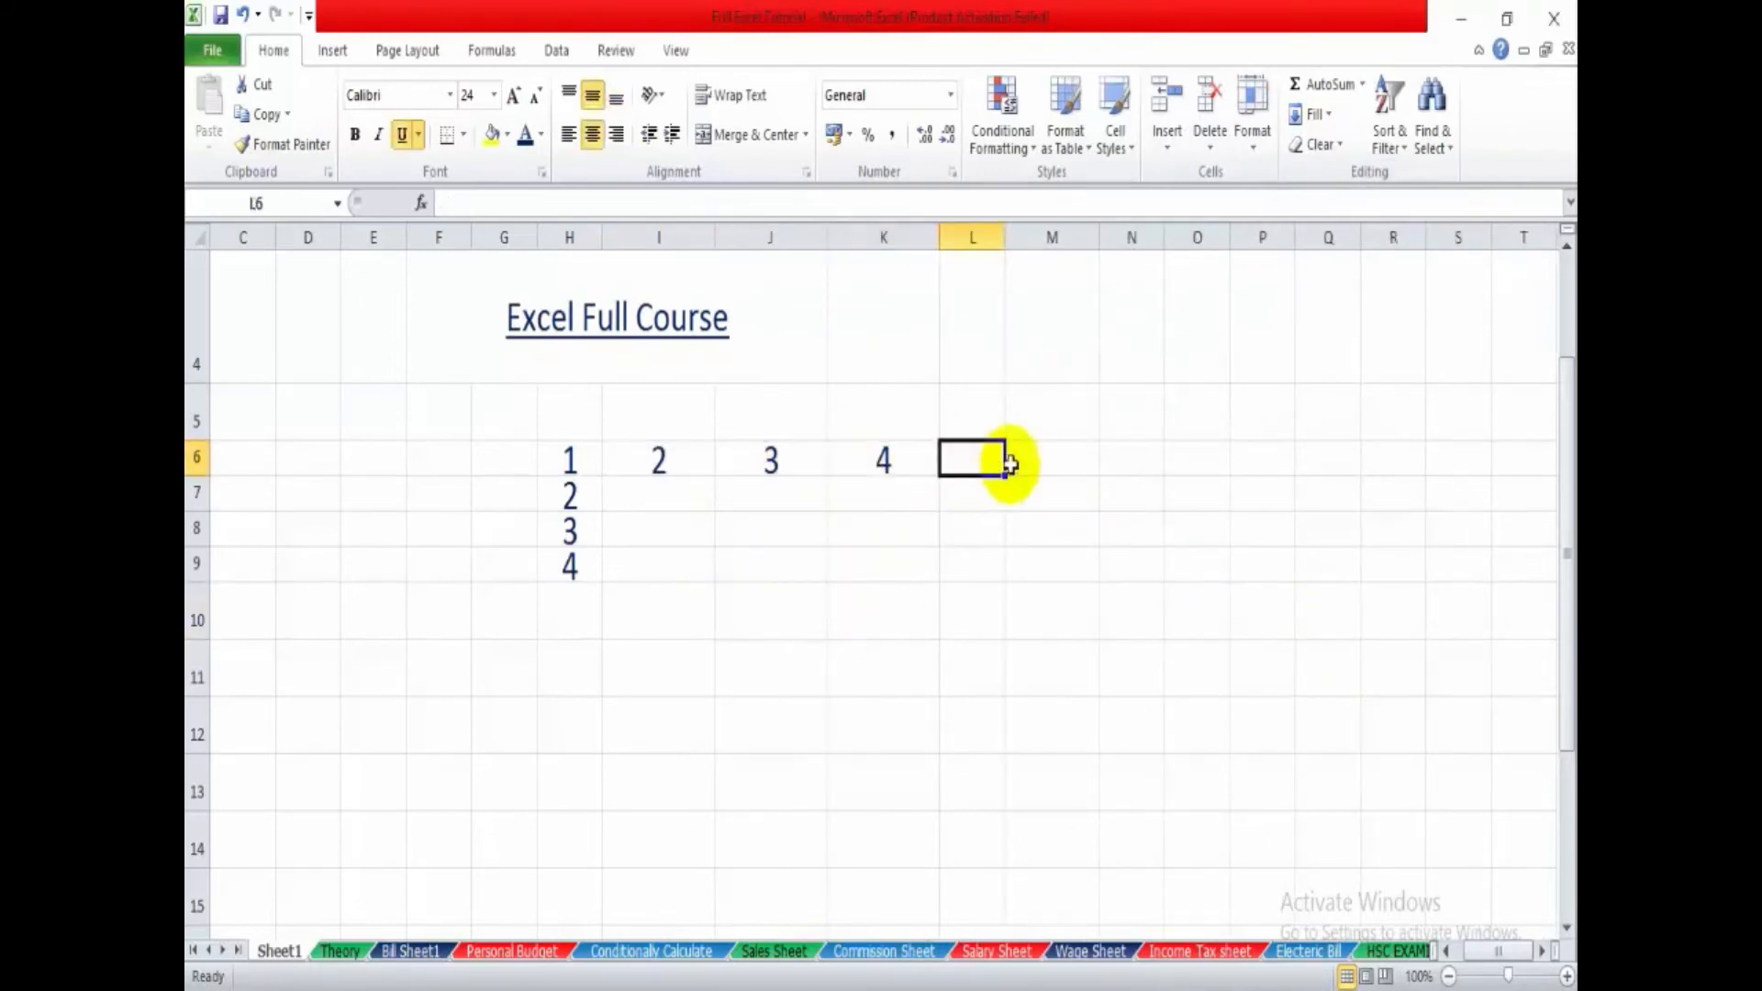
{"action": "left_click", "coordinate": [1175, 460]}
{"action": "left_click", "coordinate": [688, 454]}
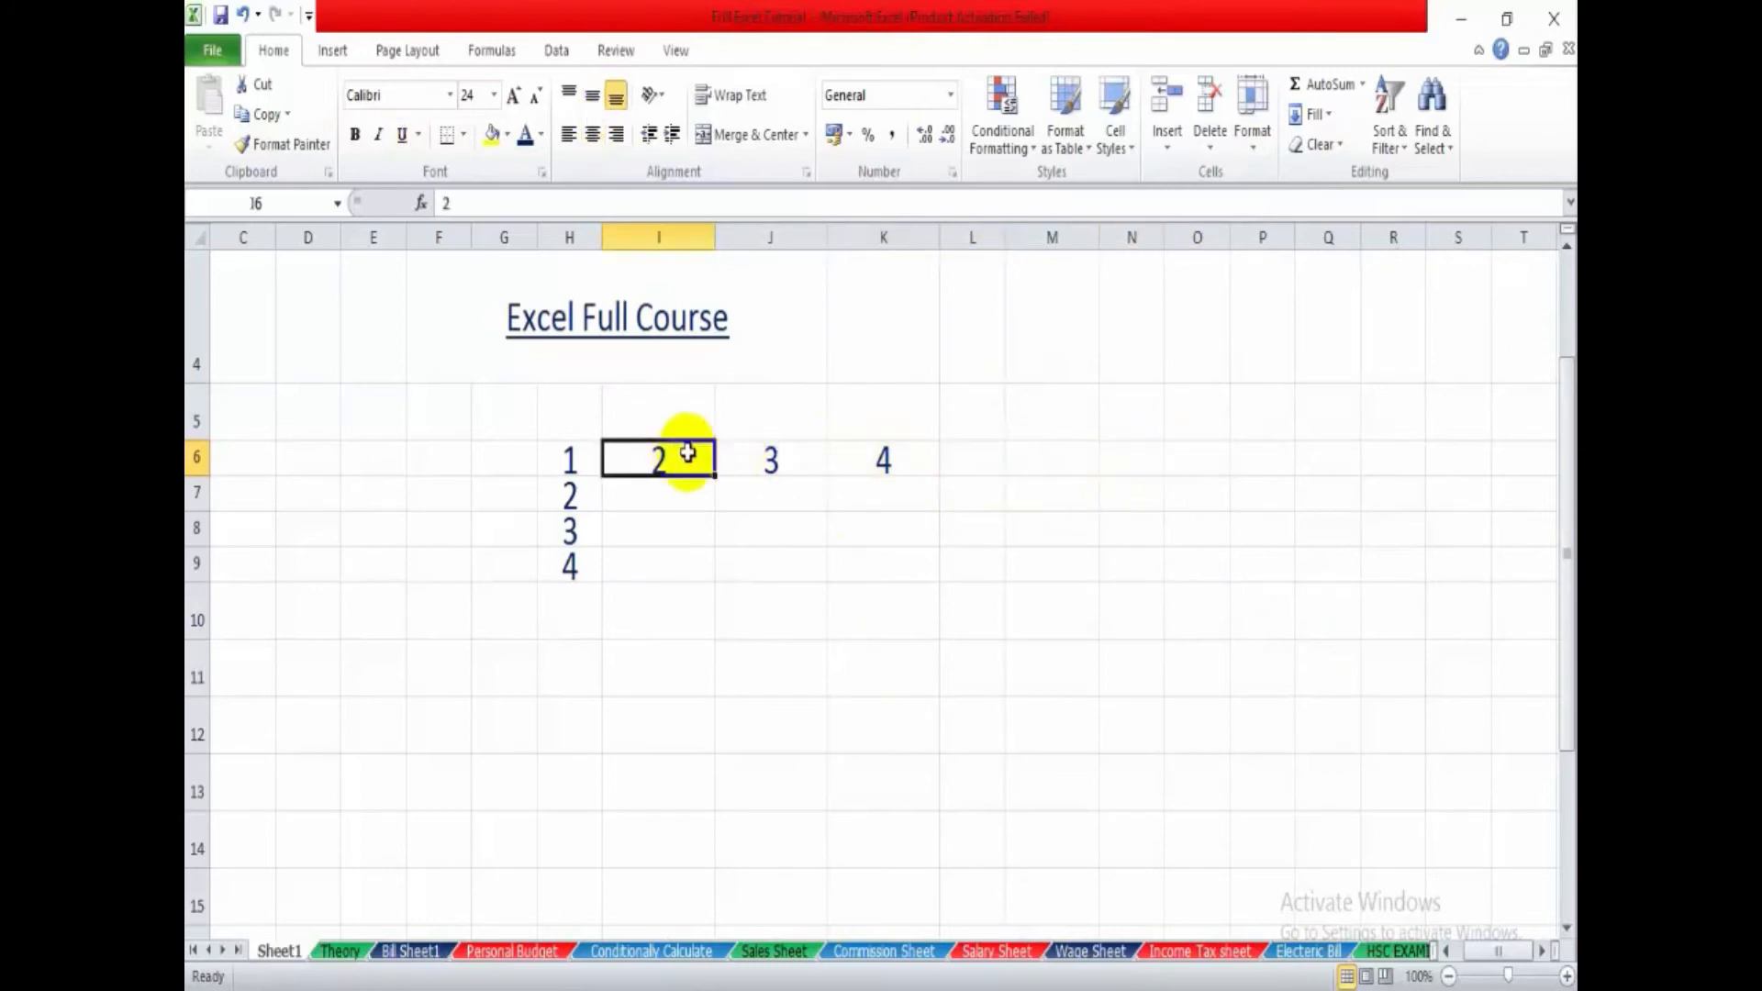
{"action": "left_click", "coordinate": [879, 460]}
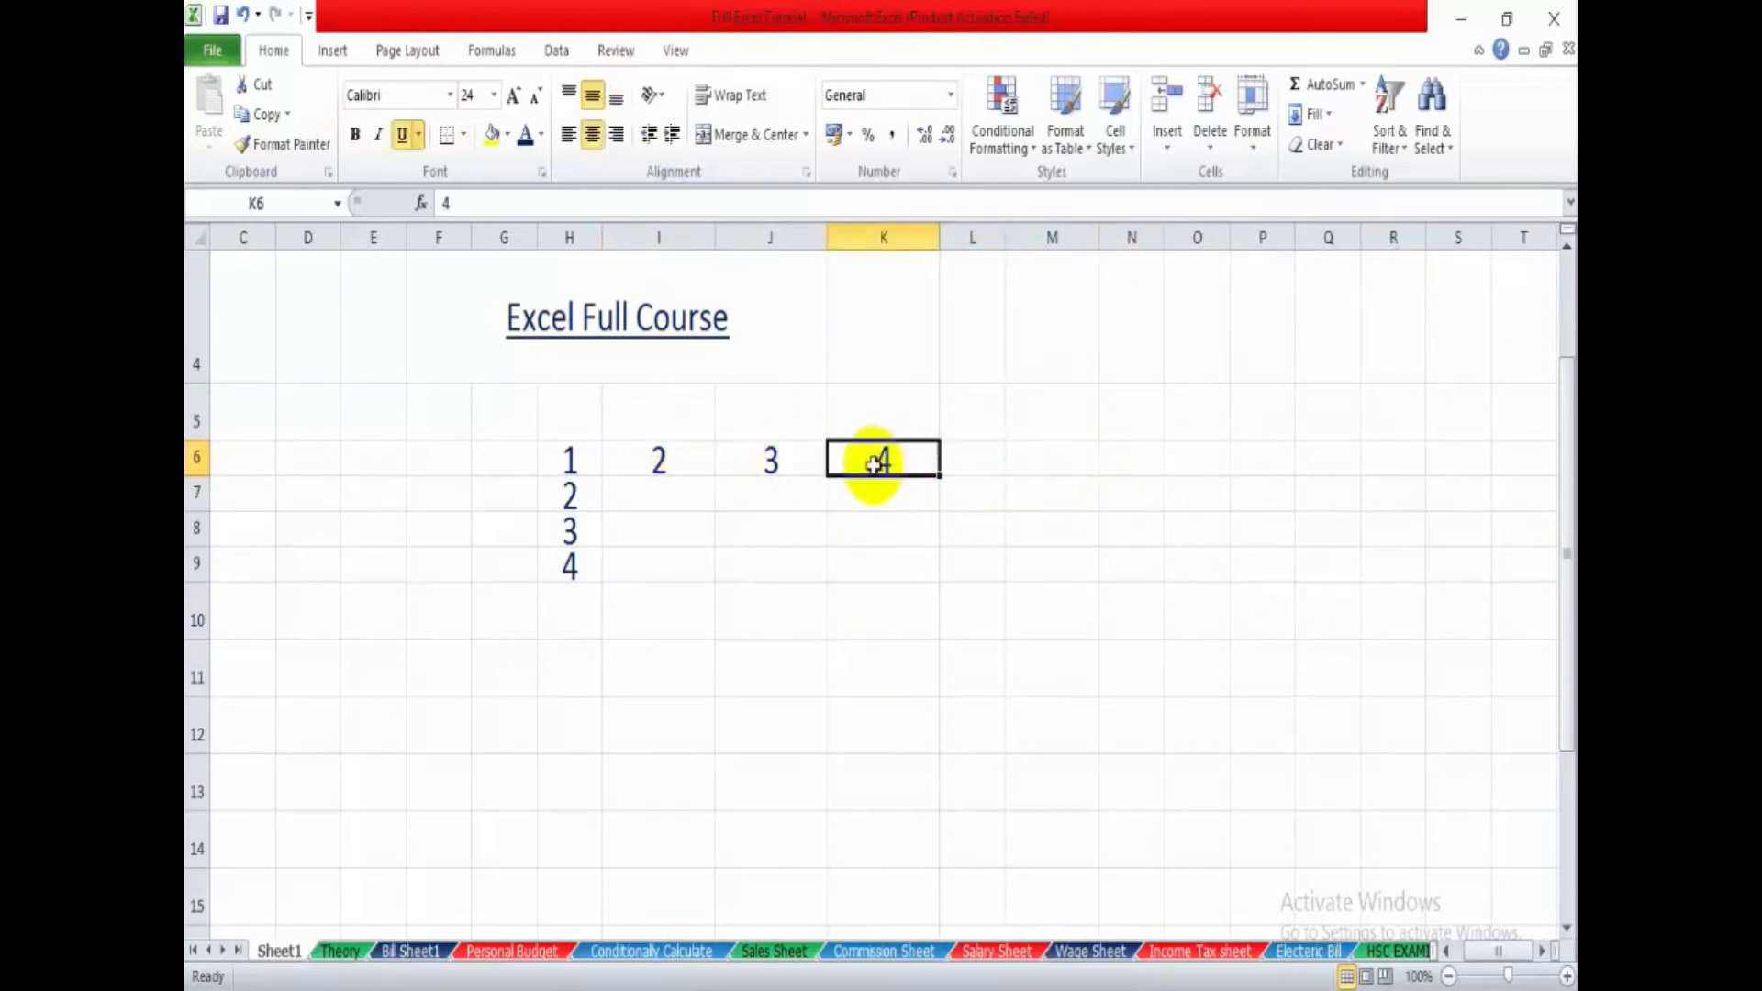
- AutoFit the width of columns I to M, using the cells I6 to M6
{"action": "left_click", "coordinate": [1254, 146]}
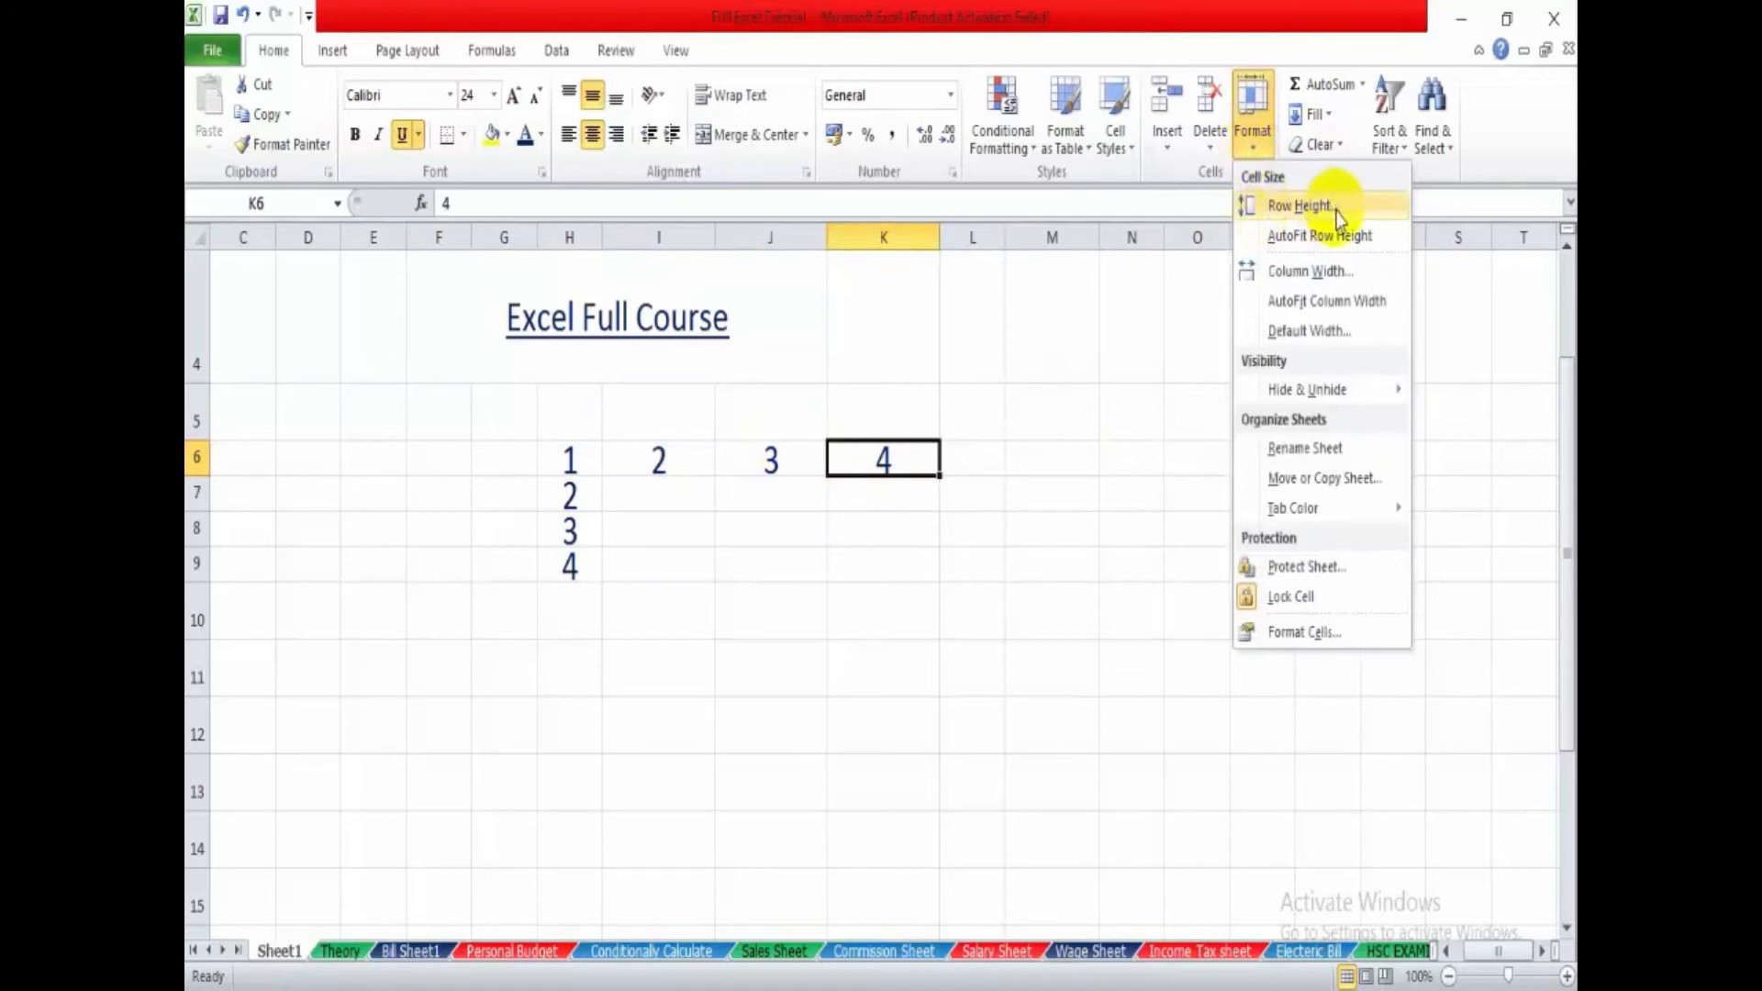
{"action": "left_click", "coordinate": [804, 597]}
{"action": "left_click", "coordinate": [702, 542]}
{"action": "left_click_drag", "start_coordinate": [669, 460], "coordinate": [1055, 458]}
{"action": "left_click", "coordinate": [1254, 133]}
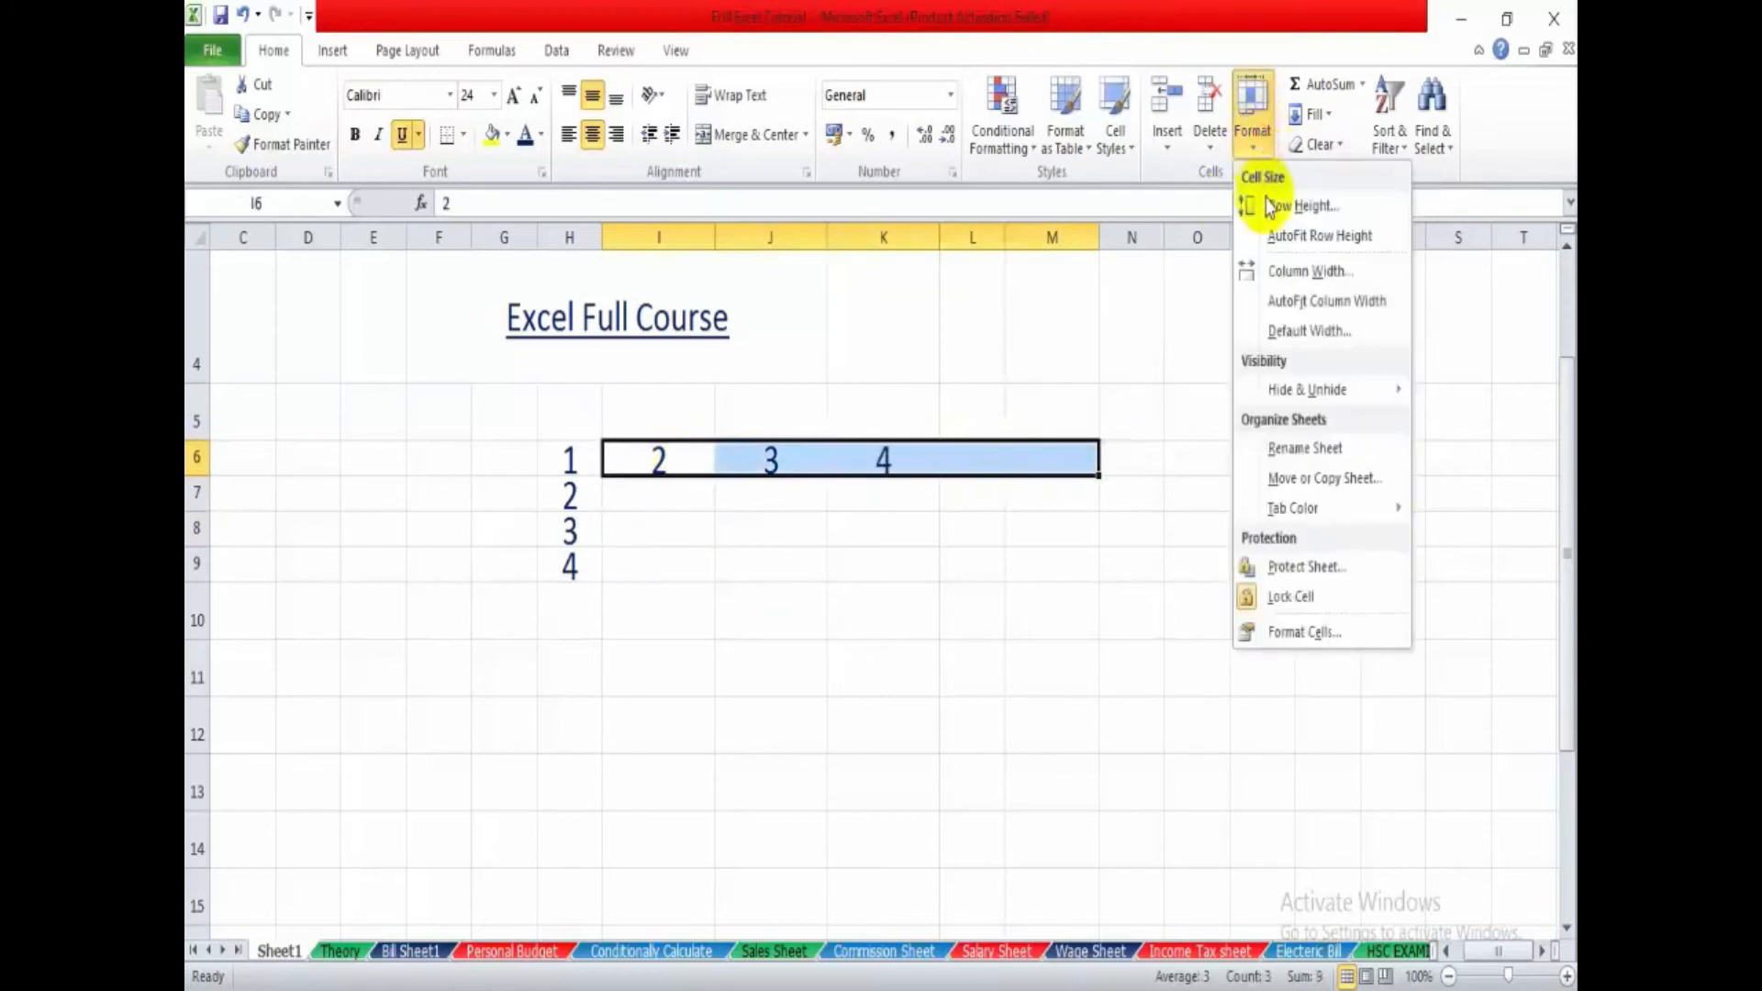
{"action": "left_click", "coordinate": [1307, 303]}
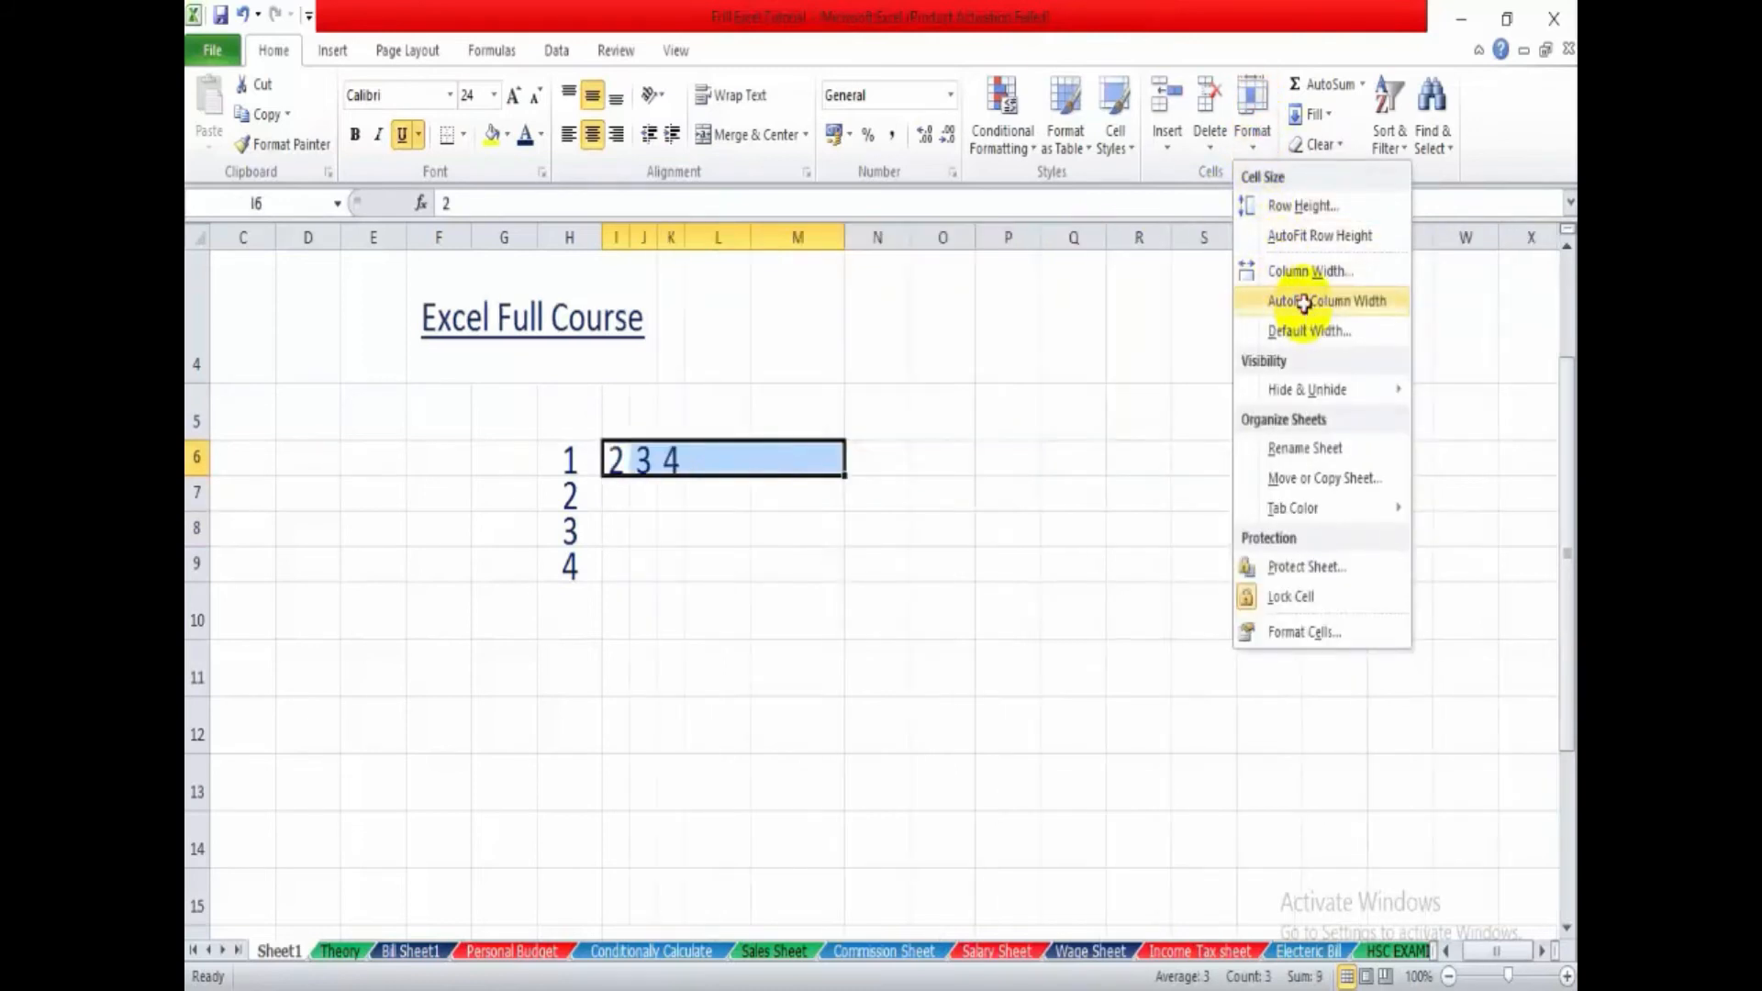
{"action": "left_click", "coordinate": [797, 569]}
{"action": "left_click", "coordinate": [617, 459]}
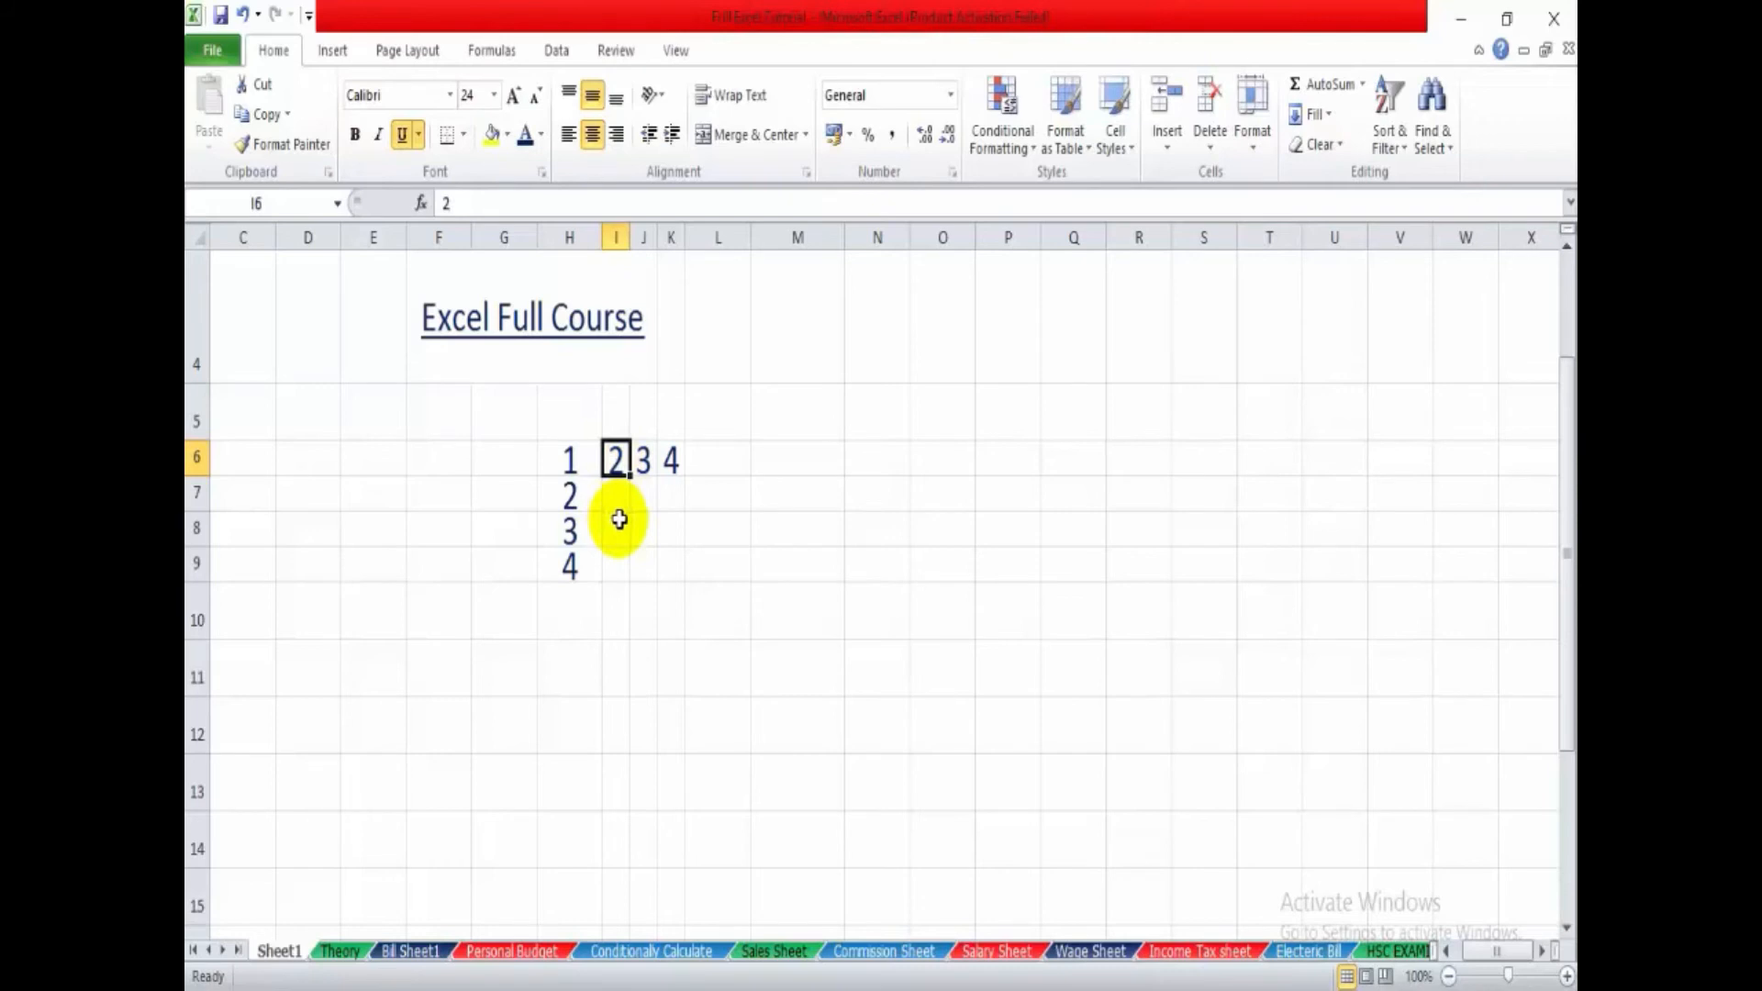
{"action": "left_click", "coordinate": [673, 468]}
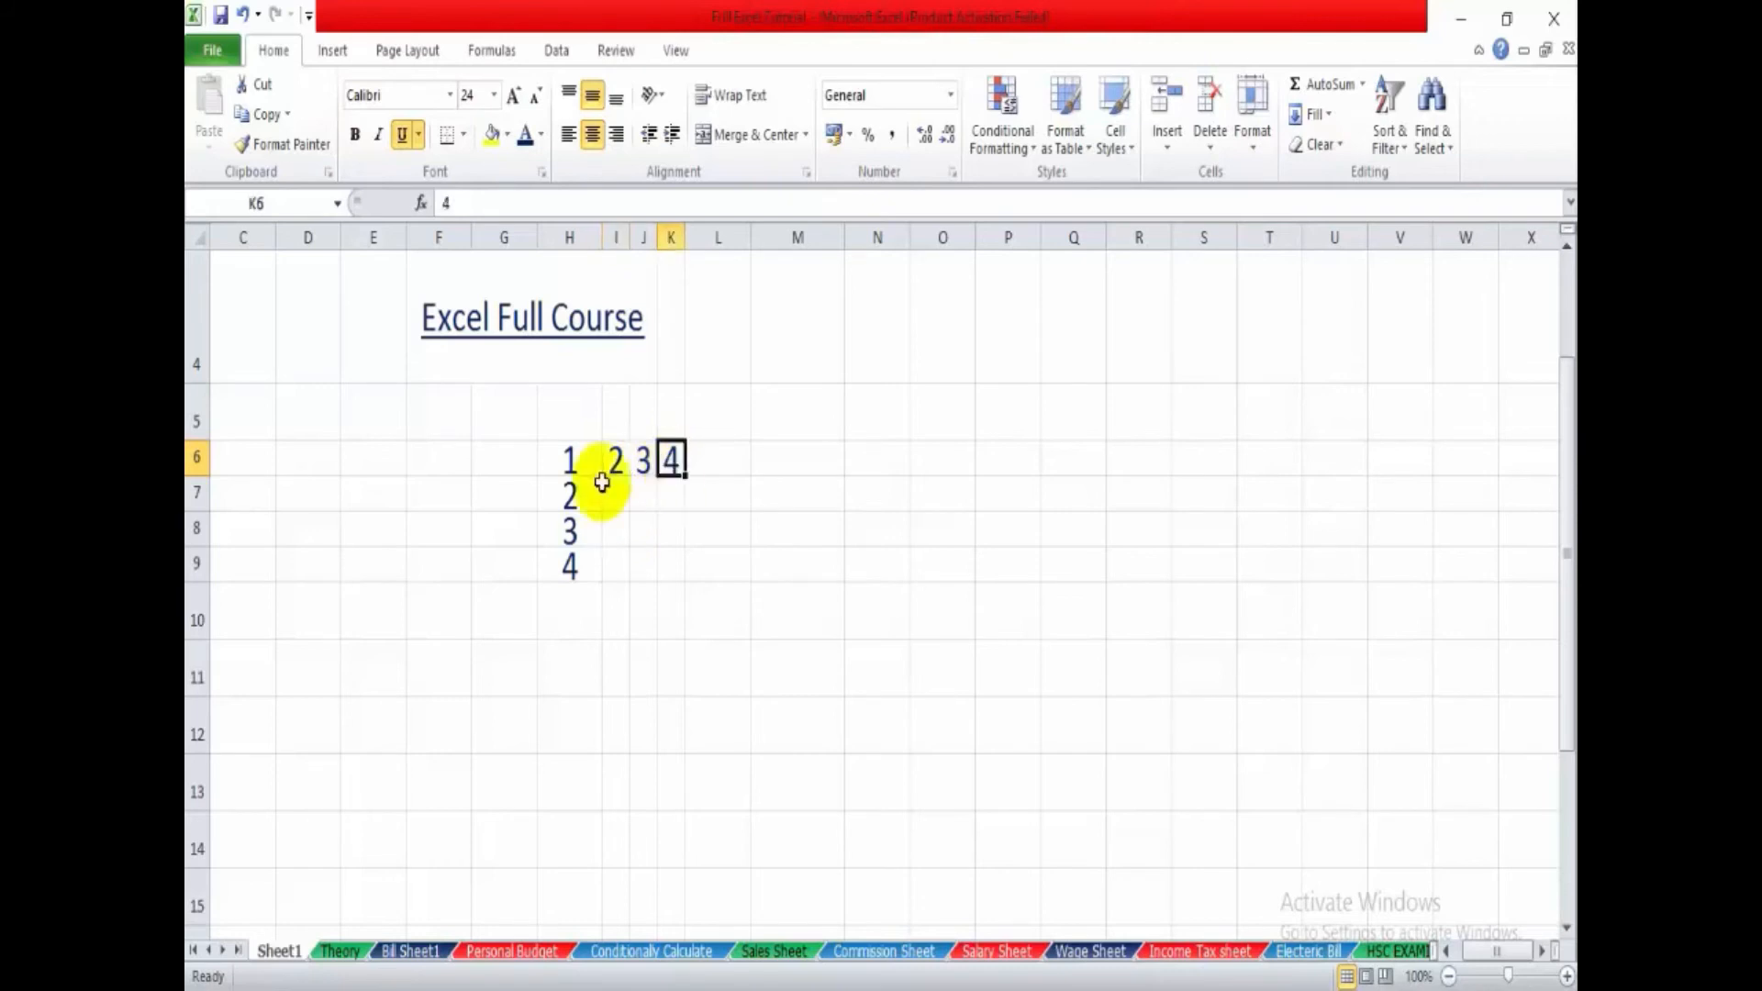
- AutoFit the row height of rows 6 to 9, using the cells H6 to H9
{"action": "left_click_drag", "start_coordinate": [569, 459], "coordinate": [572, 562]}
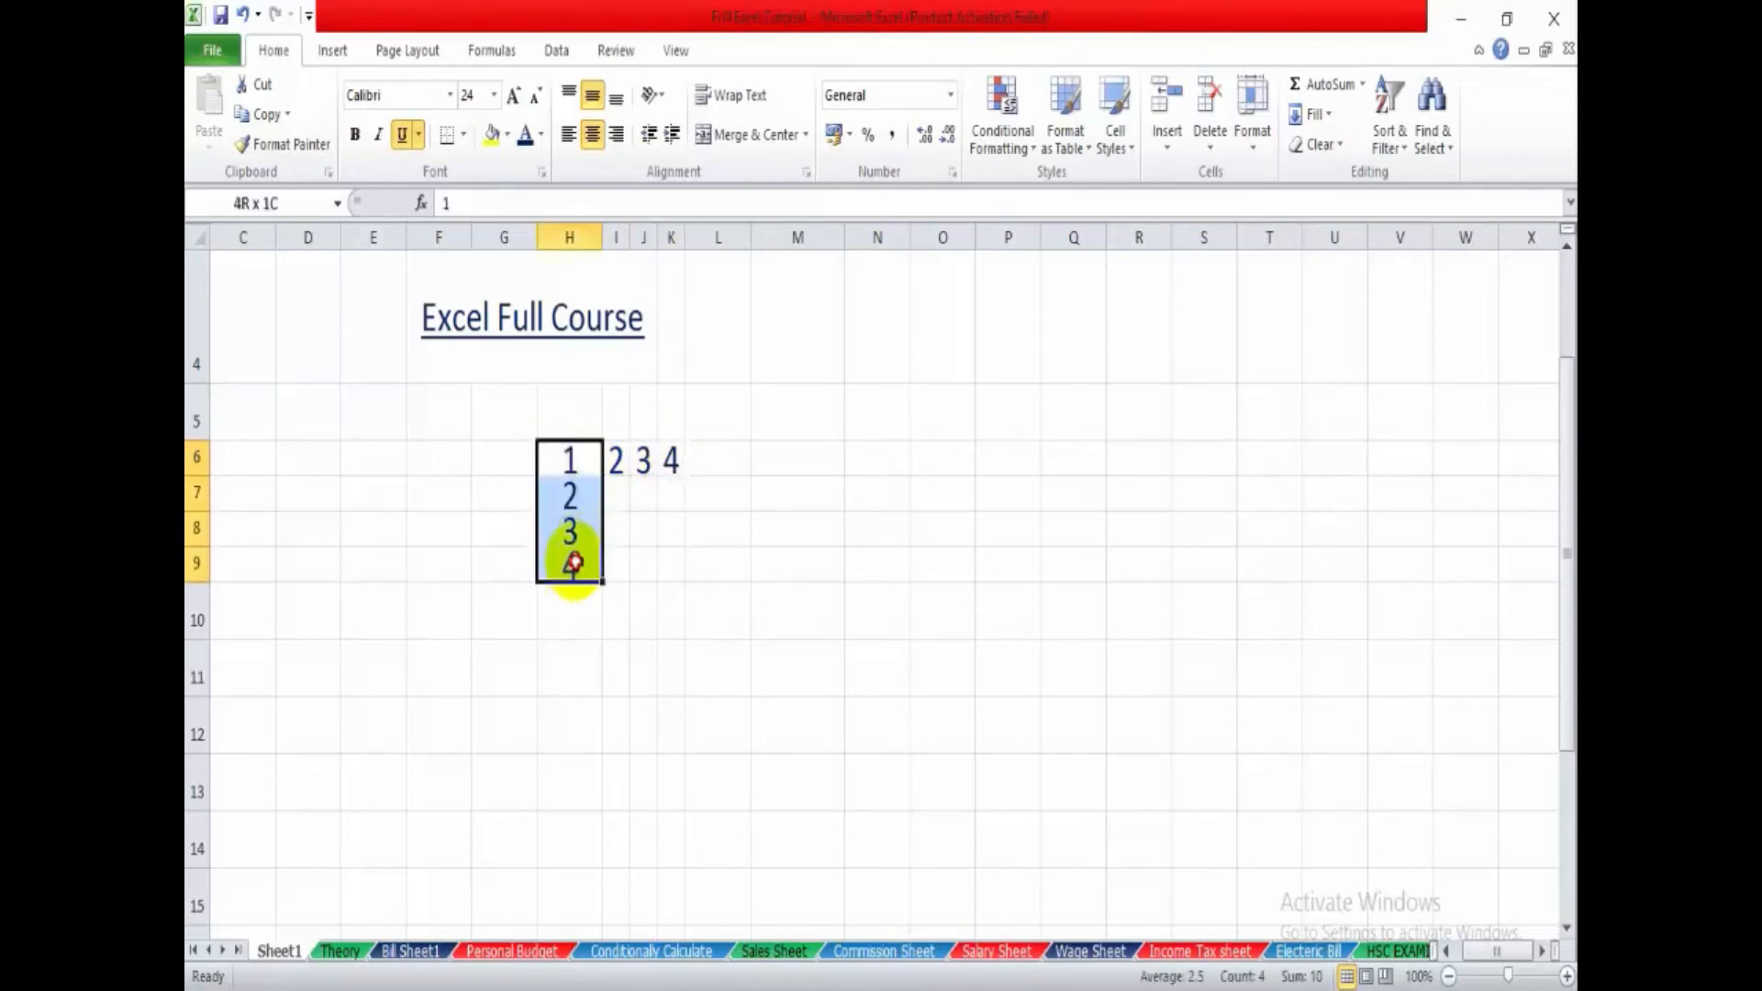
{"action": "left_click", "coordinate": [1252, 128]}
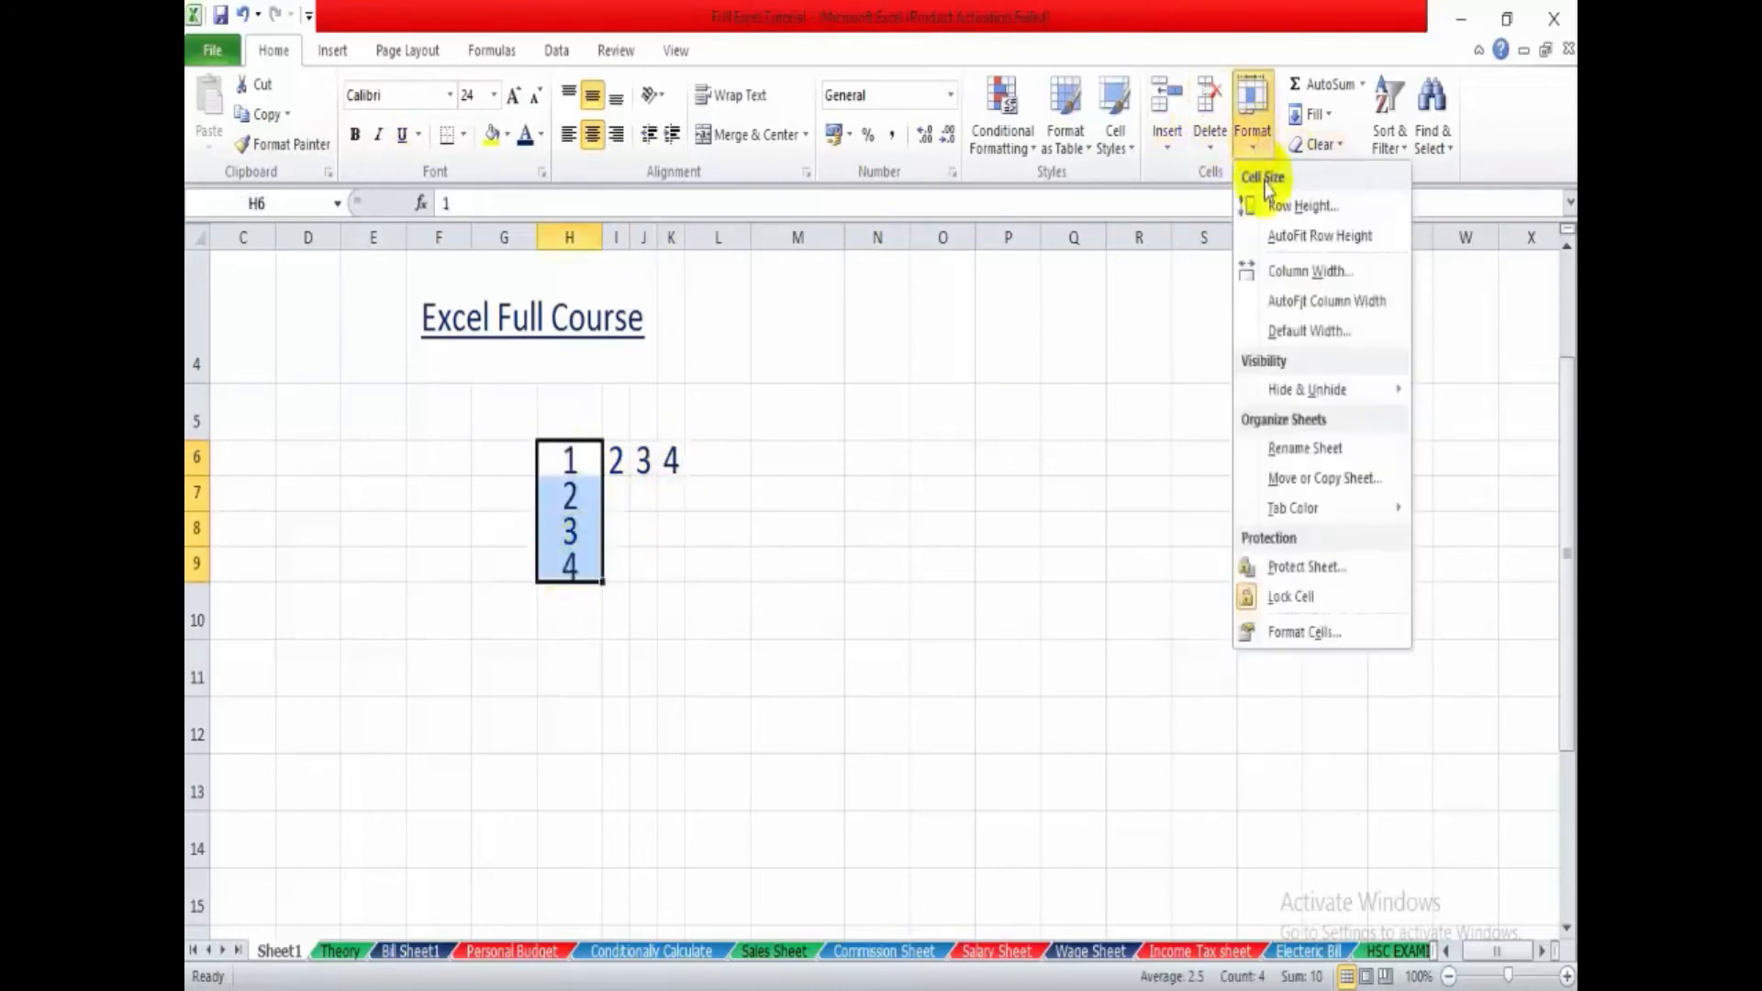
{"action": "left_click", "coordinate": [1302, 237]}
{"action": "left_click", "coordinate": [785, 518]}
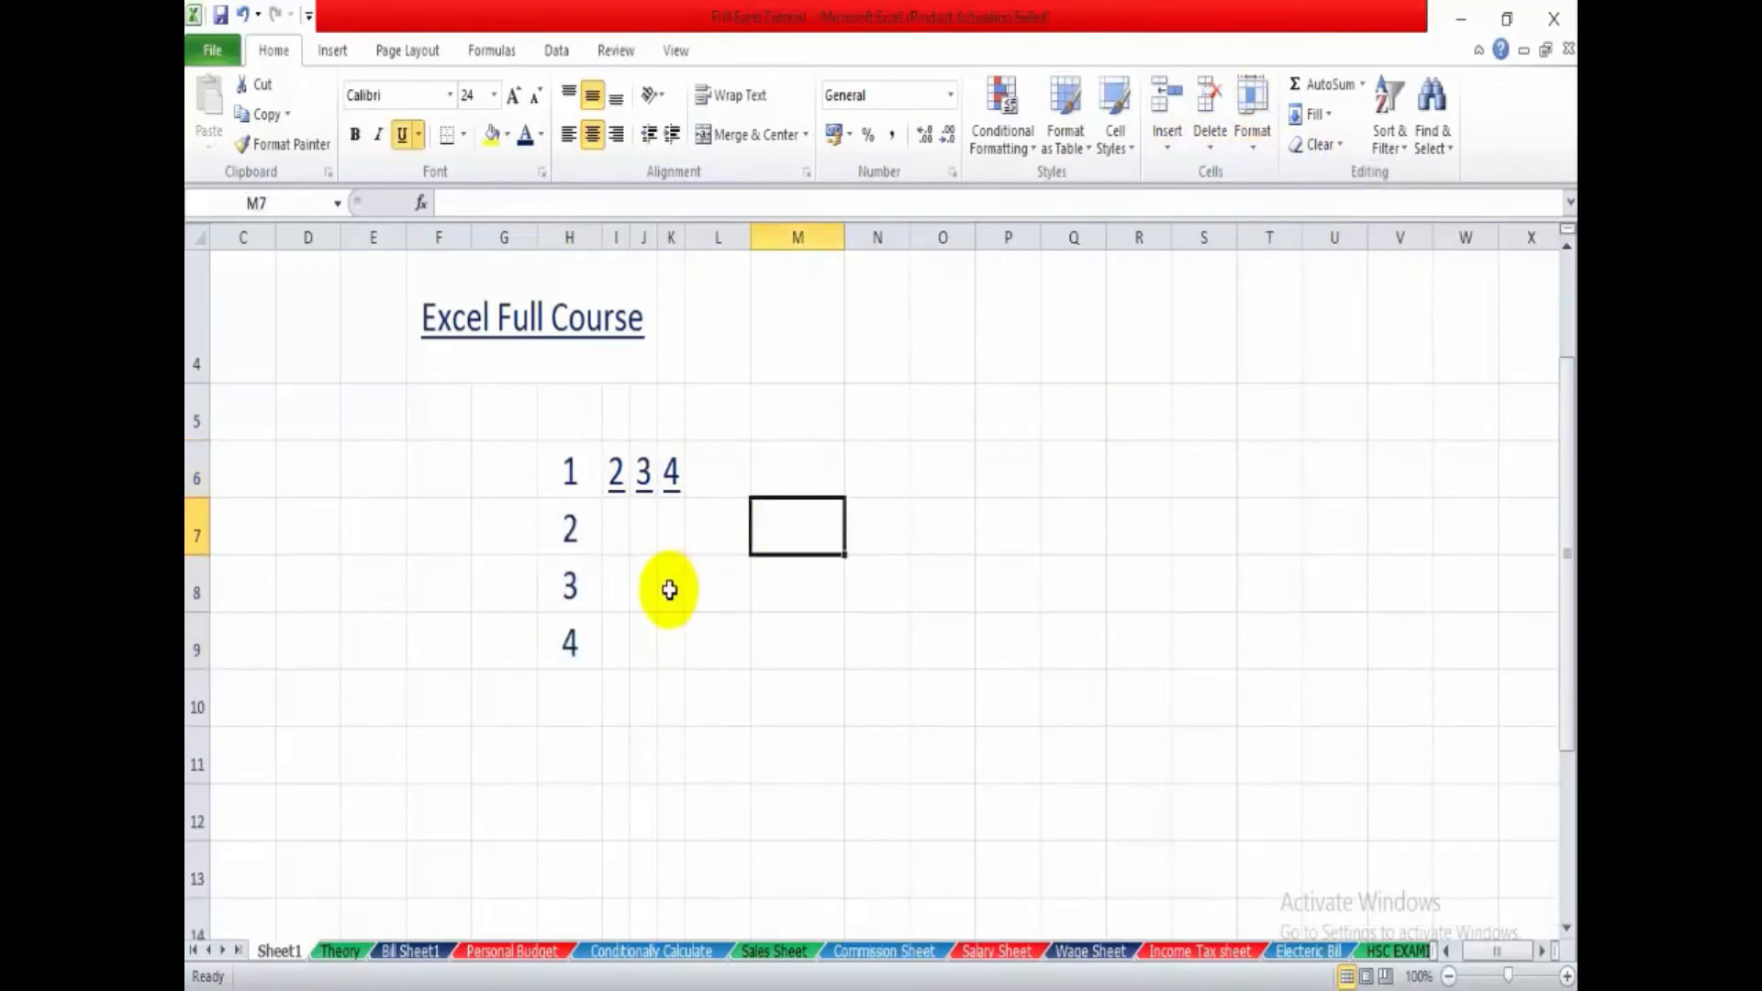
{"action": "left_click", "coordinate": [693, 594]}
{"action": "left_click", "coordinate": [719, 542]}
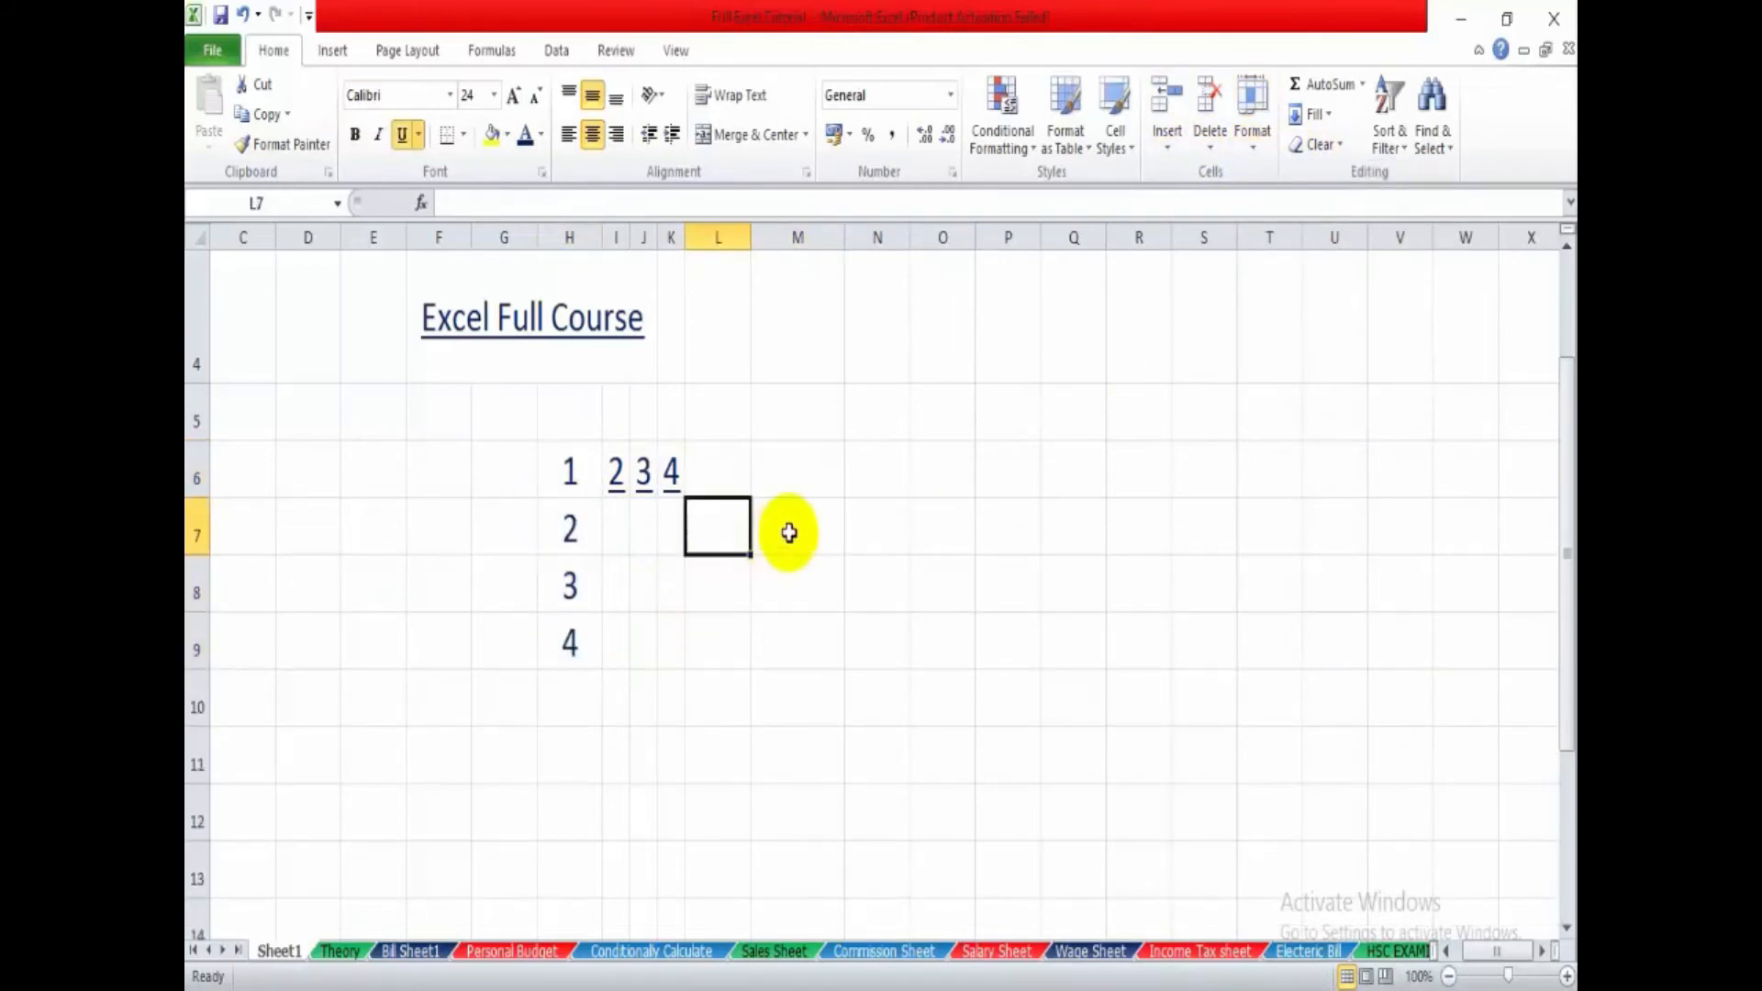
{"action": "left_click", "coordinate": [782, 544]}
- Widen column K slightly by hand, and undo it together with the AutoFit row height and column width changes
{"action": "mouse_move", "coordinate": [698, 243]}
{"action": "left_mouse_down"}
{"action": "mouse_move", "coordinate": [748, 244]}
{"action": "mouse_move", "coordinate": [680, 257]}
{"action": "mouse_move", "coordinate": [688, 242]}
{"action": "left_mouse_up"}
{"action": "left_click", "coordinate": [644, 472]}
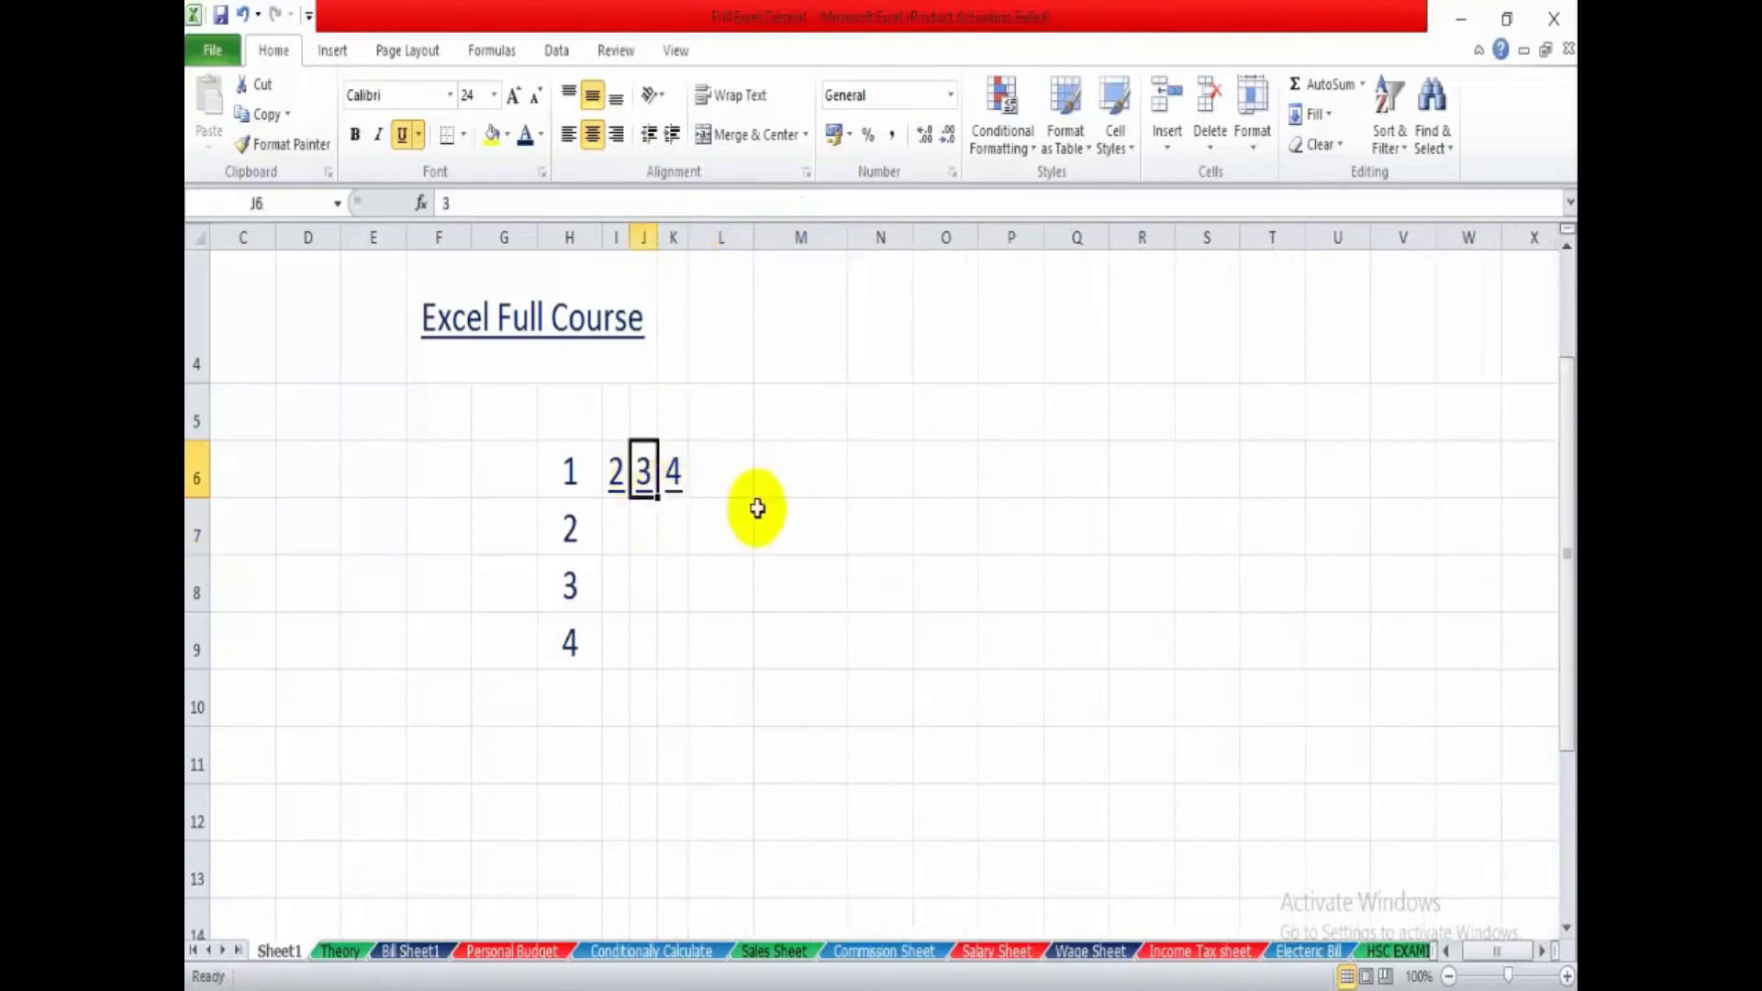
{"action": "left_click", "coordinate": [757, 504]}
{"action": "left_click", "coordinate": [899, 534]}
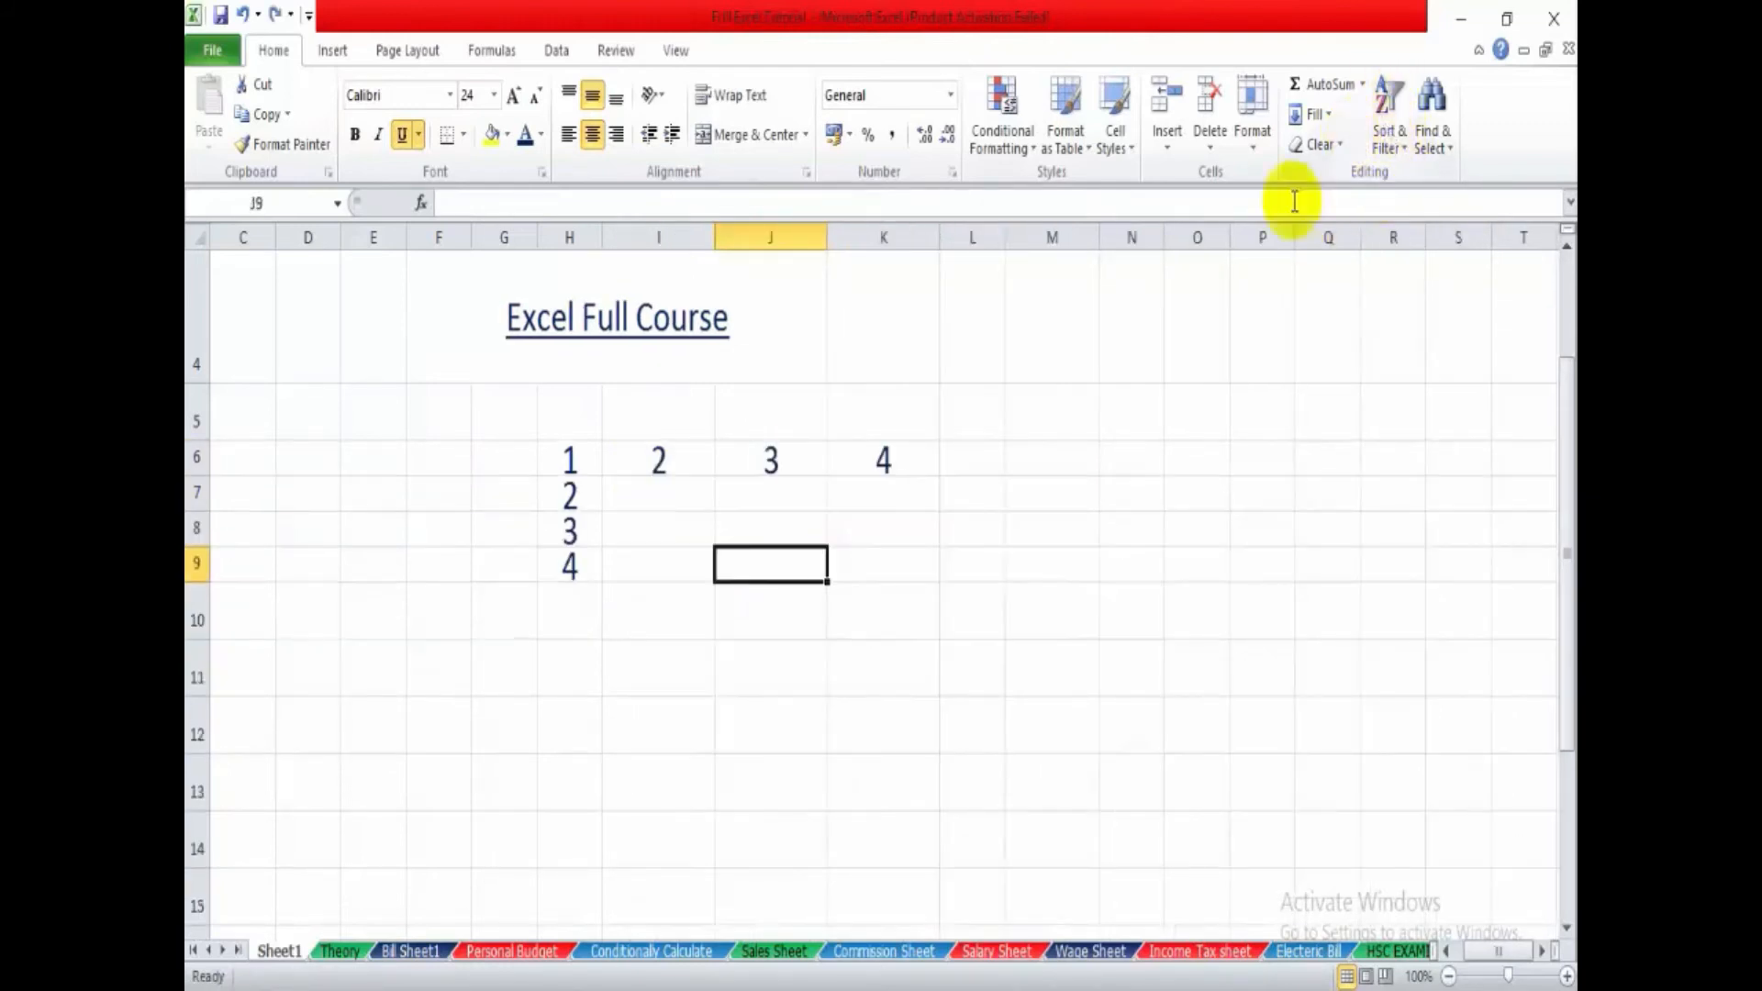
- Clear only the formats of the cells G5 to K10, keeping their numbers
{"action": "left_click", "coordinate": [1086, 409]}
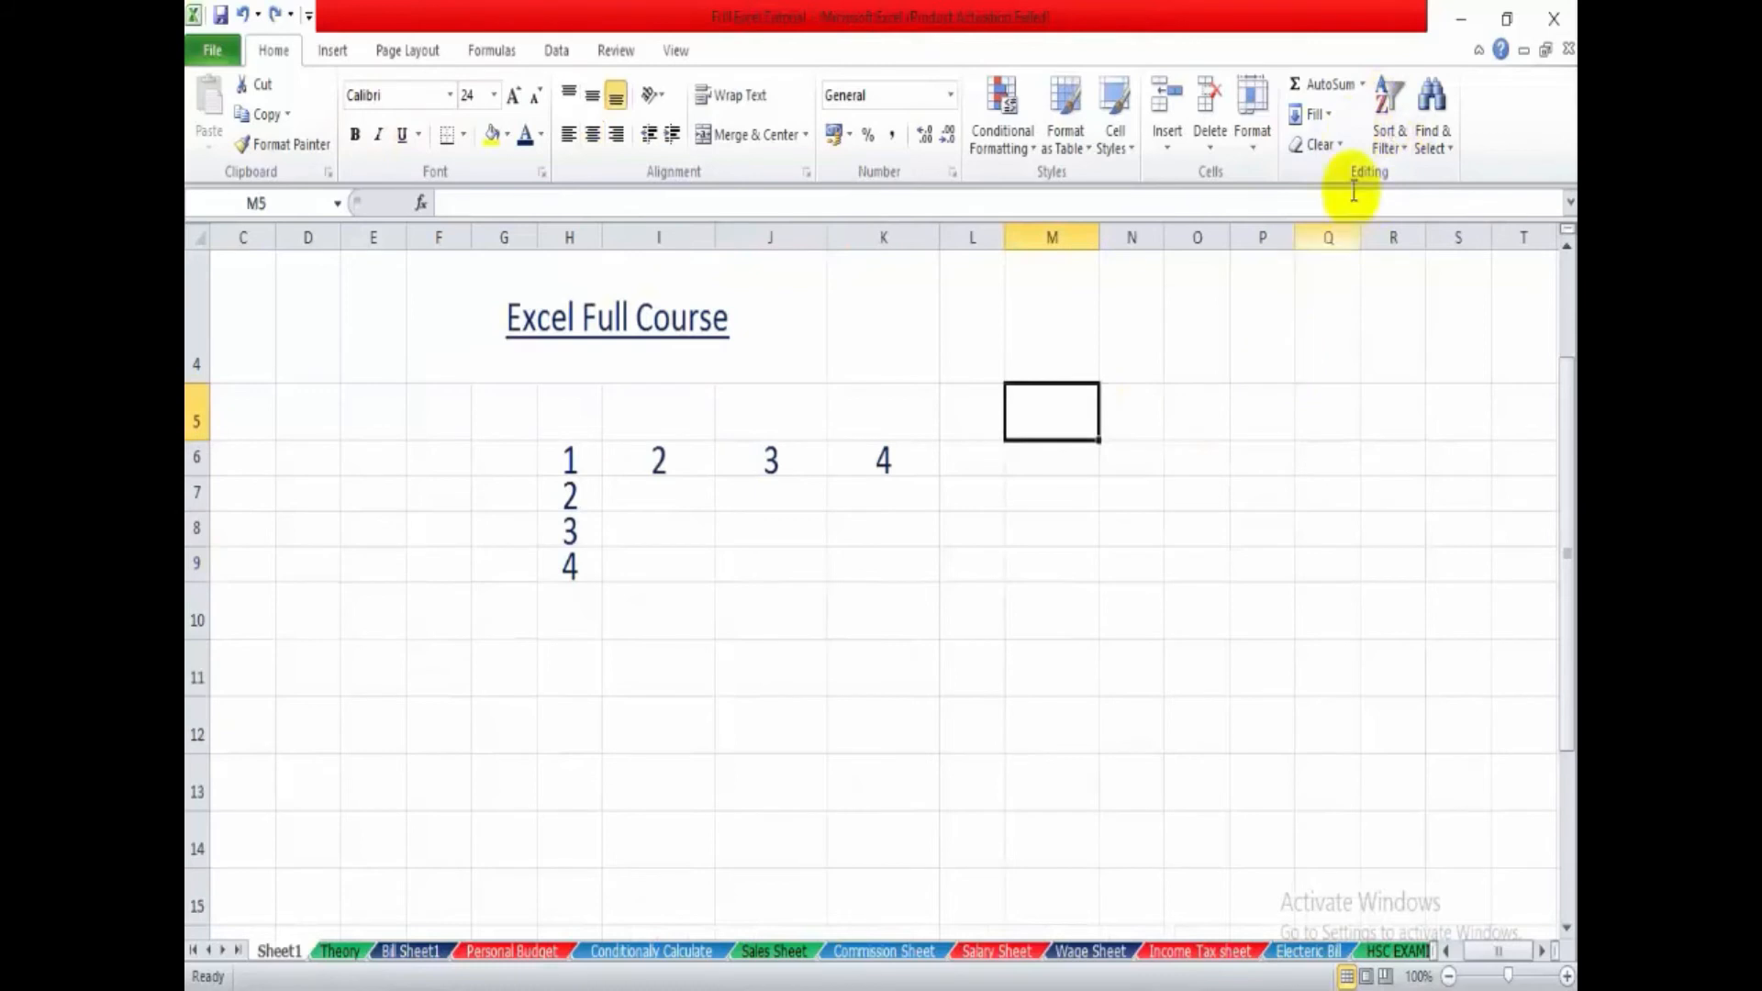
{"action": "left_click", "coordinate": [1325, 119]}
{"action": "left_click", "coordinate": [1326, 117]}
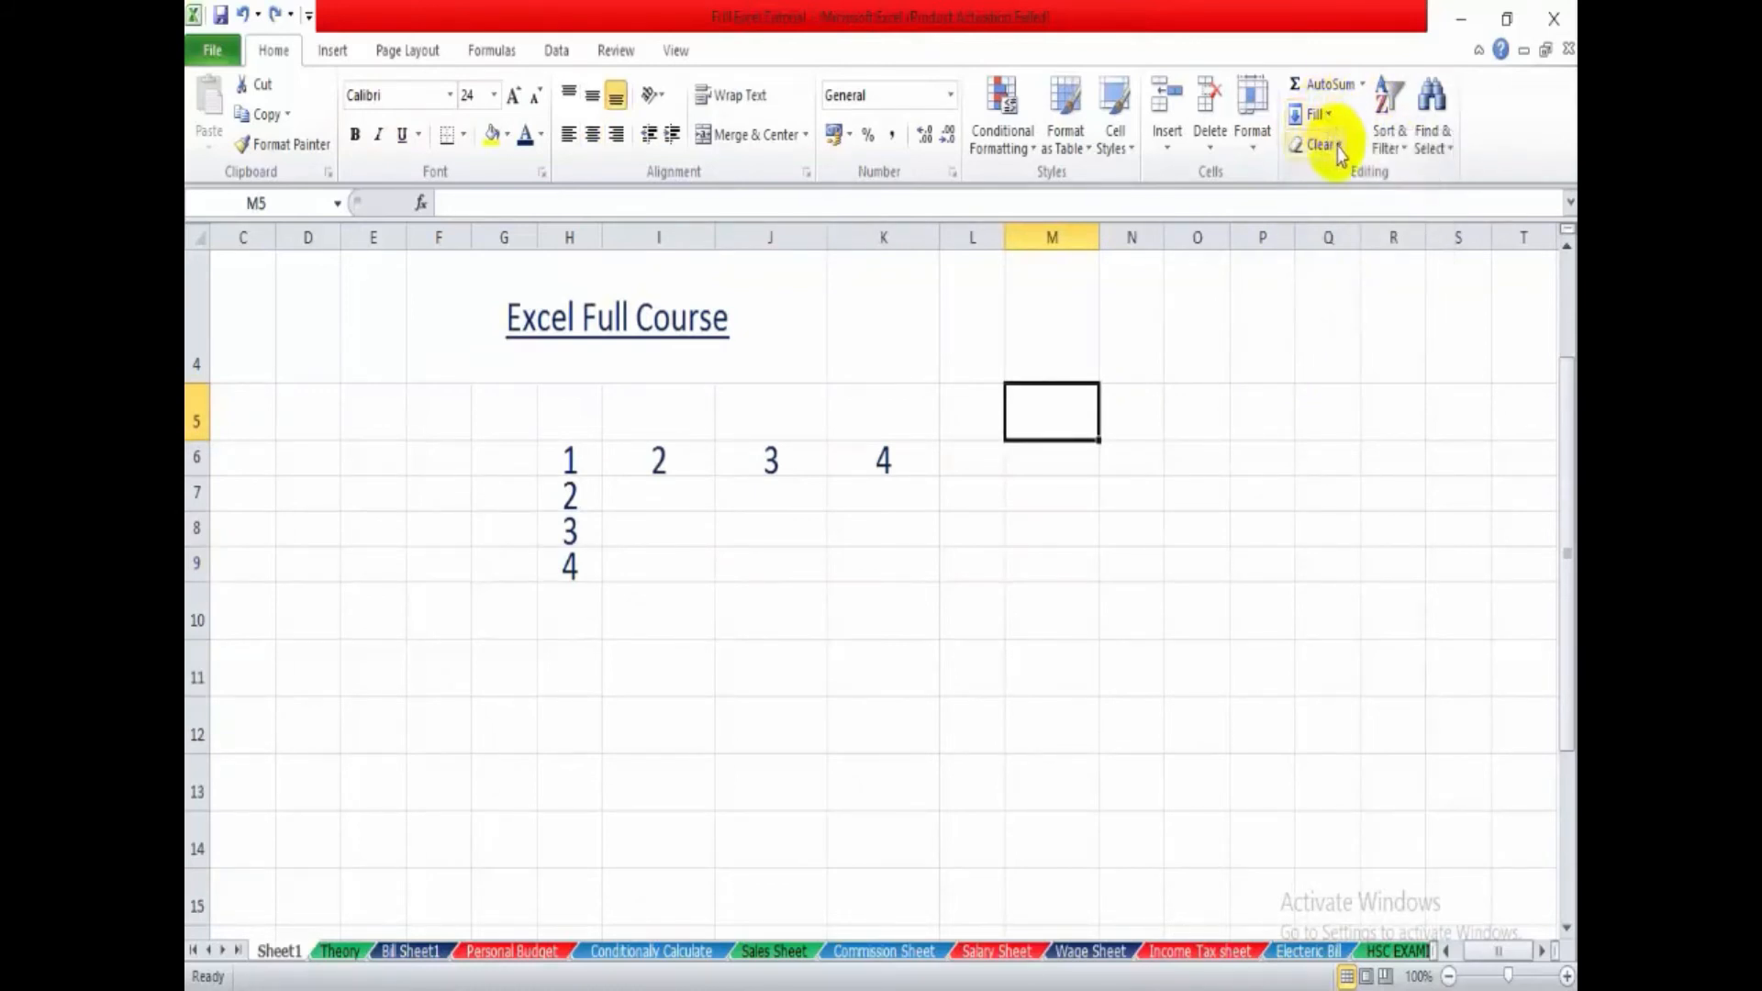
{"action": "left_click", "coordinate": [1339, 147]}
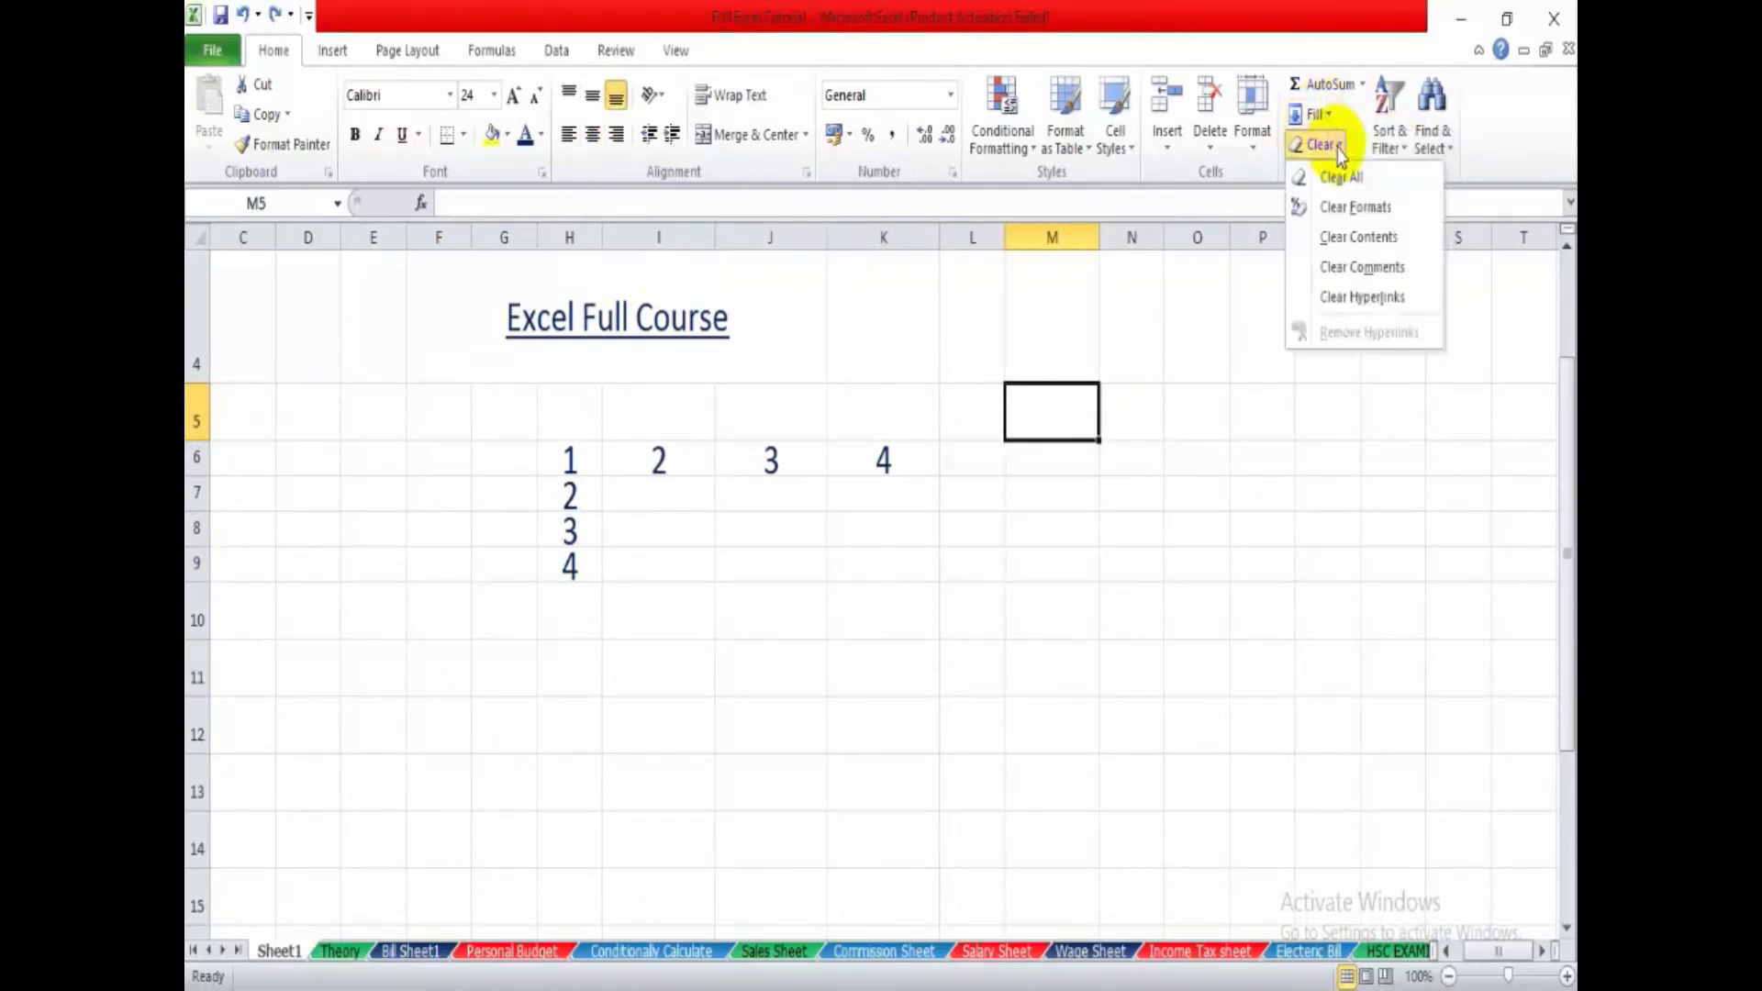
{"action": "left_click_drag", "start_coordinate": [503, 413], "coordinate": [908, 542]}
{"action": "left_click", "coordinate": [1338, 147]}
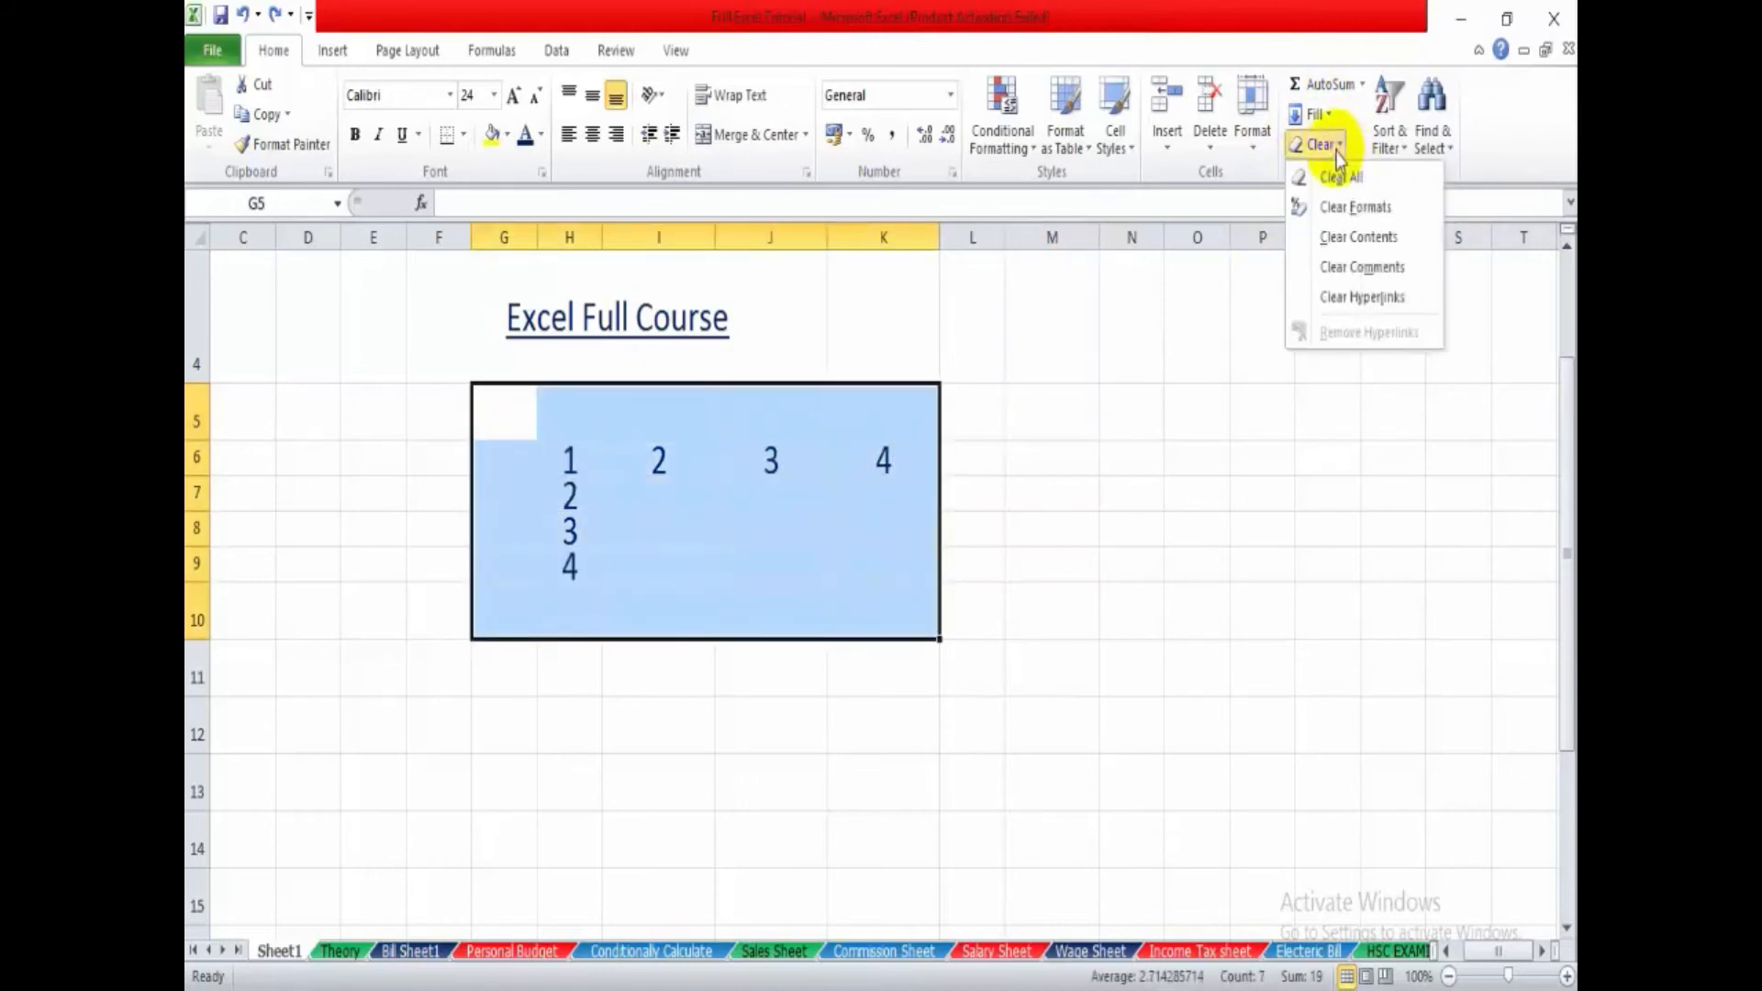
{"action": "left_click", "coordinate": [1354, 207]}
{"action": "left_click", "coordinate": [909, 570]}
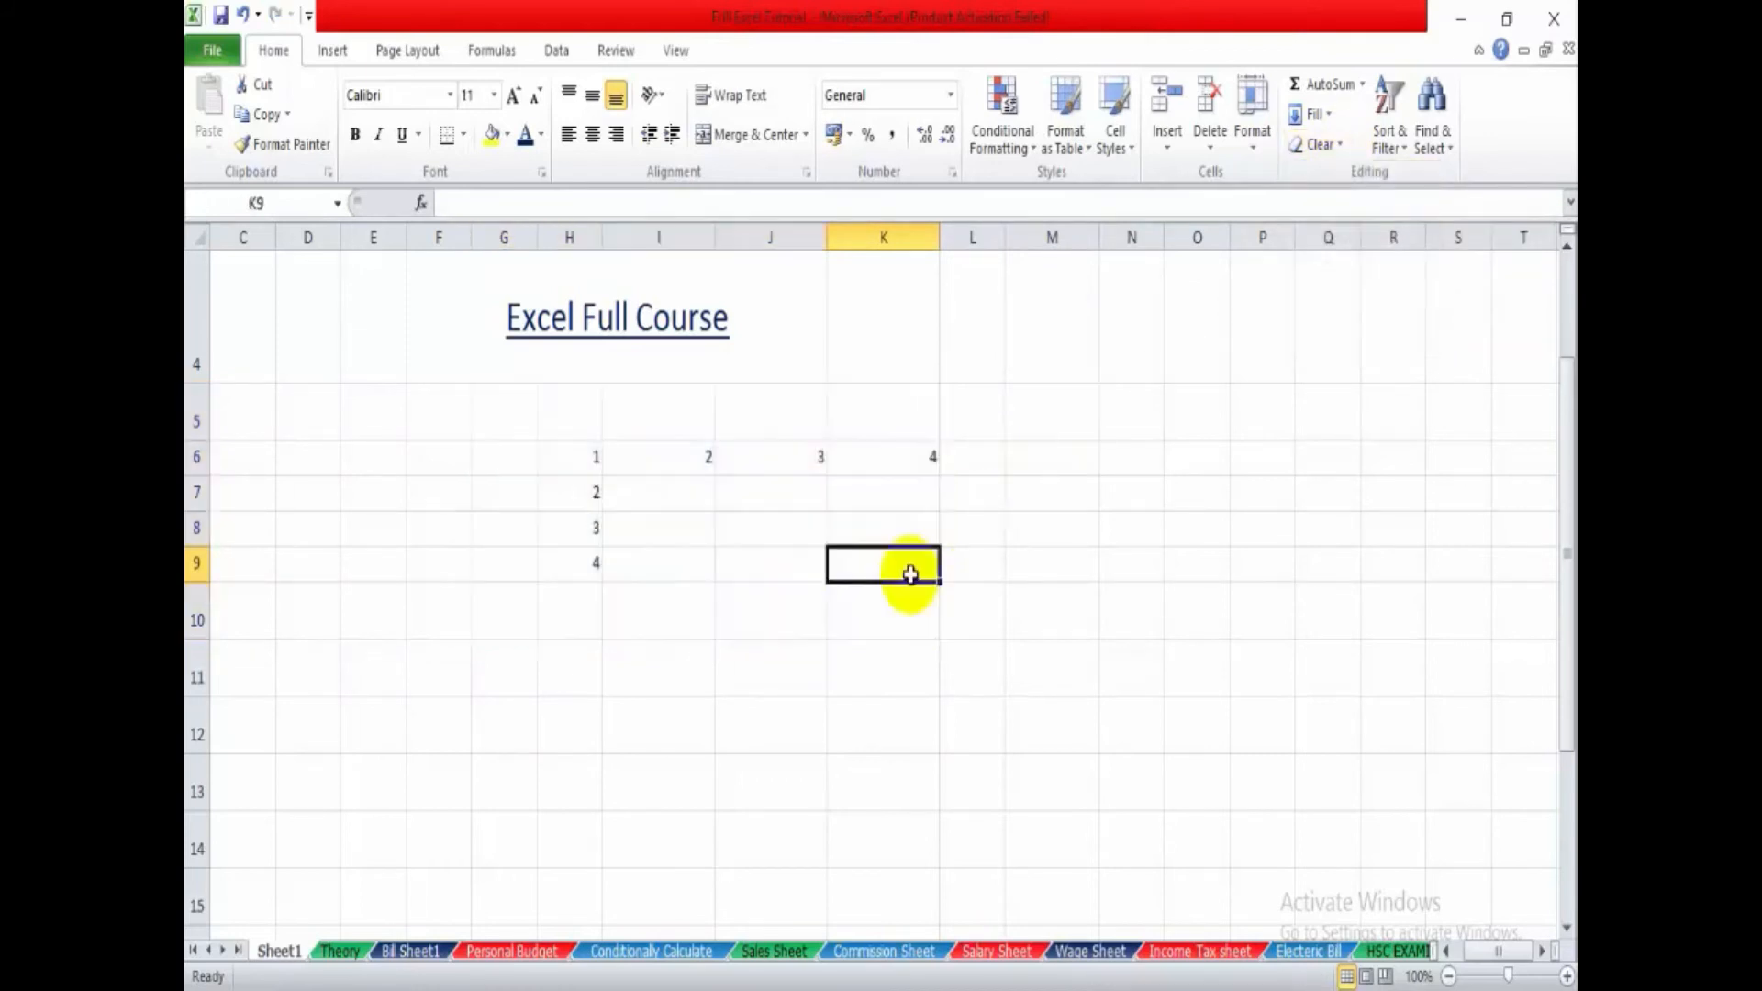
- Examine the unformatted numbers down column H and across row 6
{"action": "left_click", "coordinate": [588, 459]}
{"action": "key", "text": "ctrl+Down"}
{"action": "key", "text": "ctrl+Up"}
{"action": "key", "text": "ctrl+Right"}
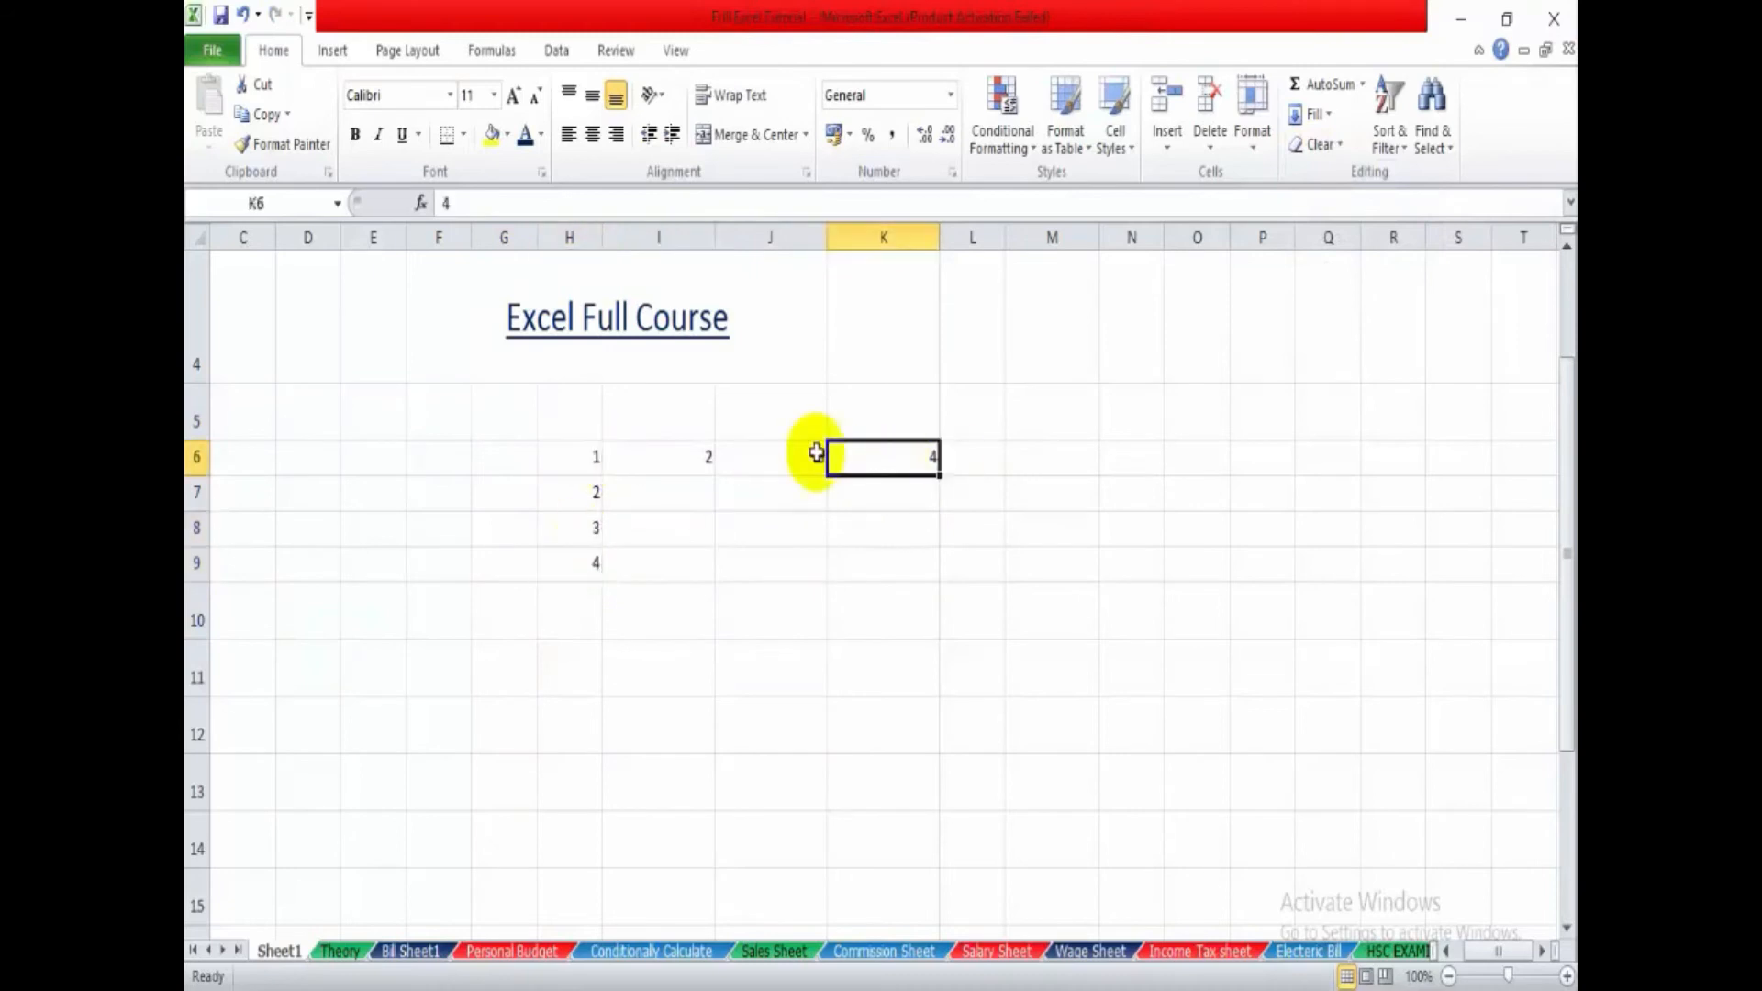
{"action": "left_click", "coordinate": [816, 453]}
{"action": "type", "text": "3"}
{"action": "key", "text": "Left"}
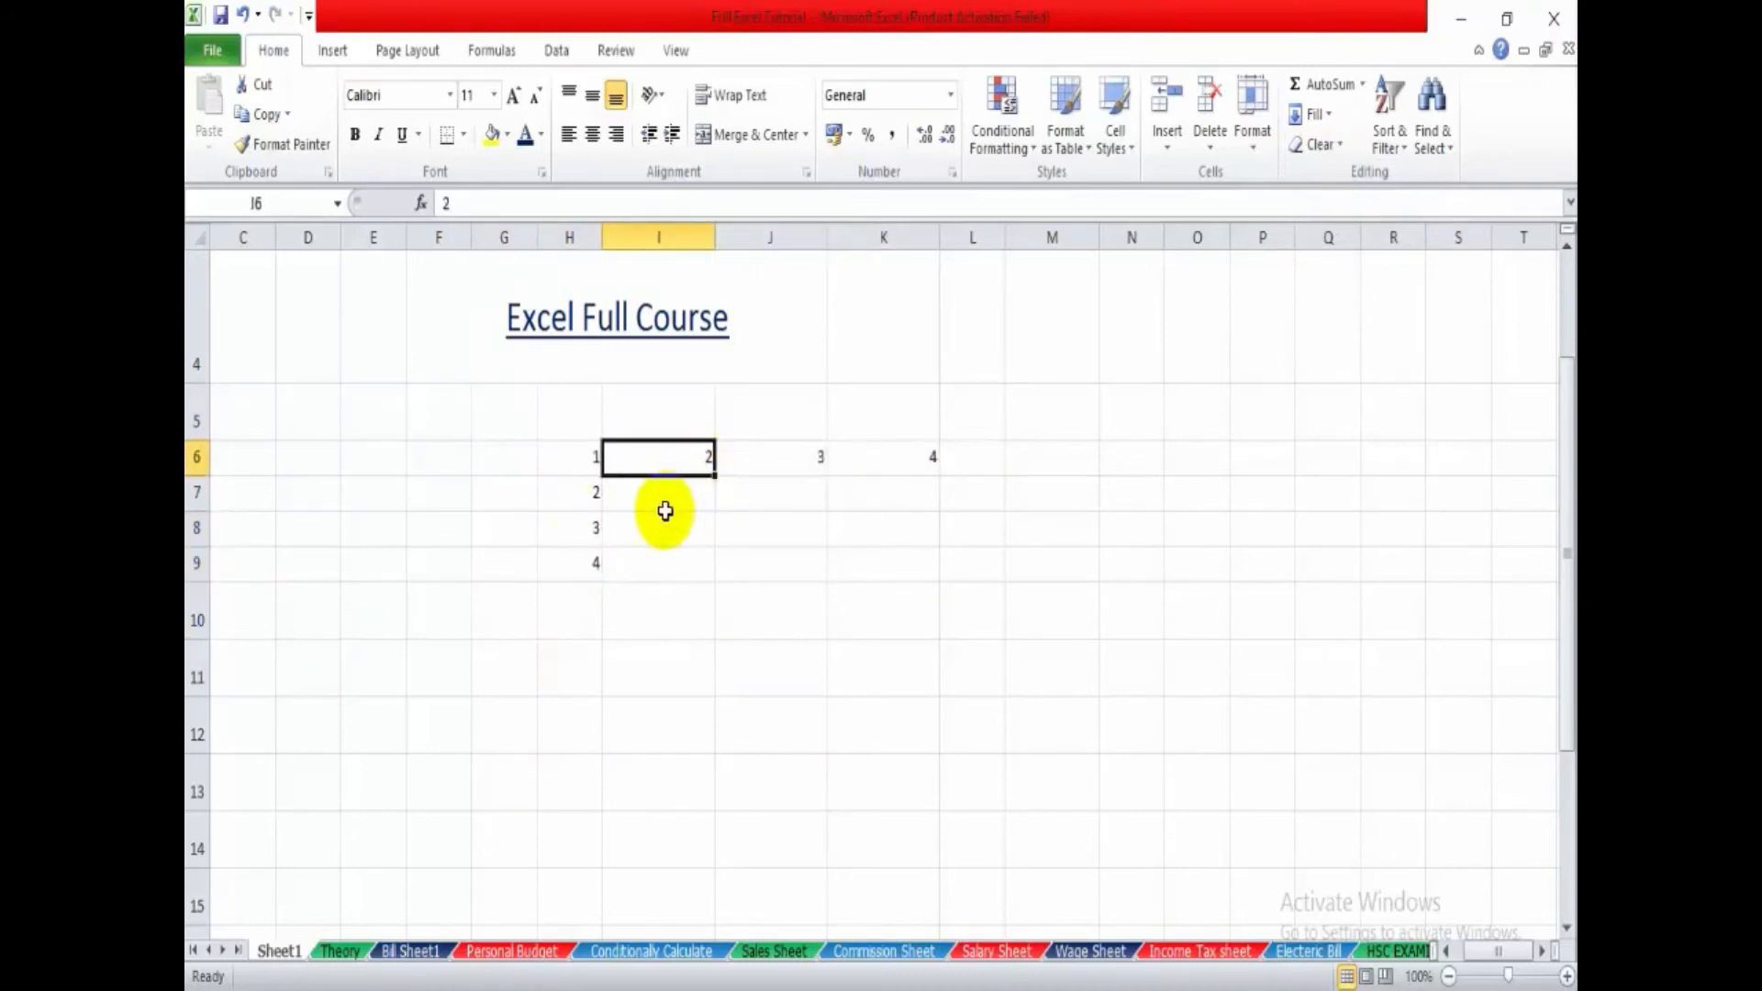
{"action": "left_click", "coordinate": [724, 551]}
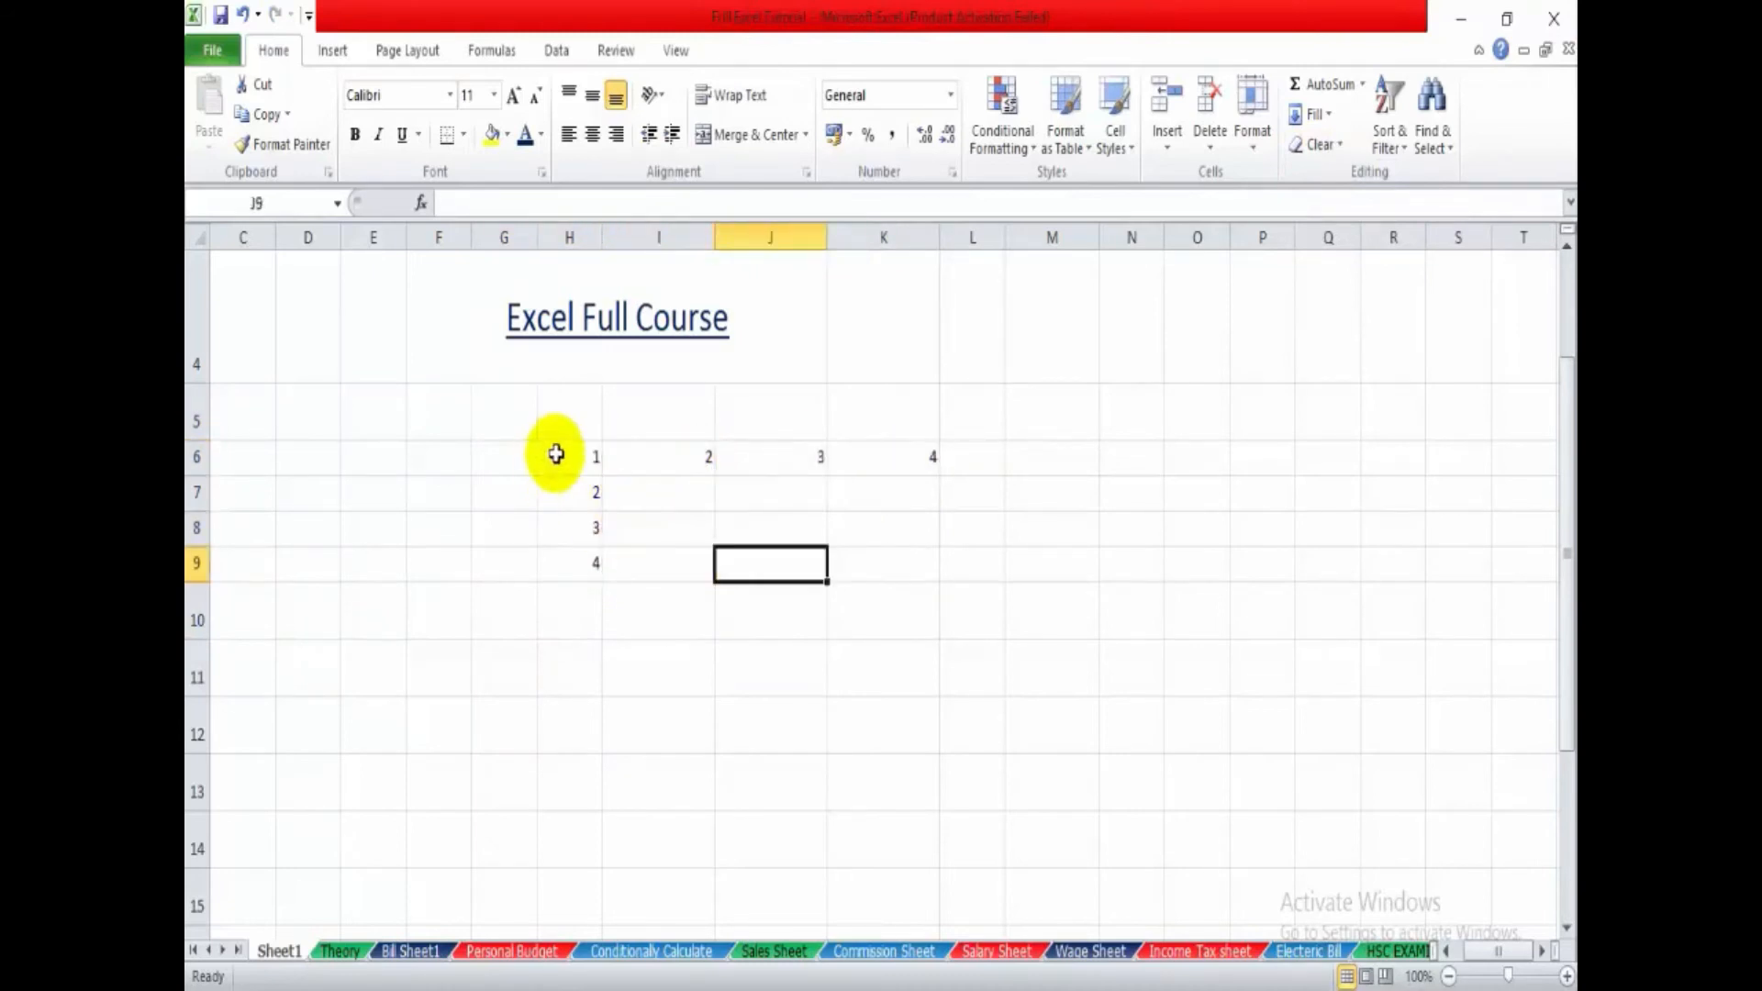
- Set the font size of the cells H6 to K10 to 20
{"action": "left_click_drag", "start_coordinate": [554, 452], "coordinate": [855, 597]}
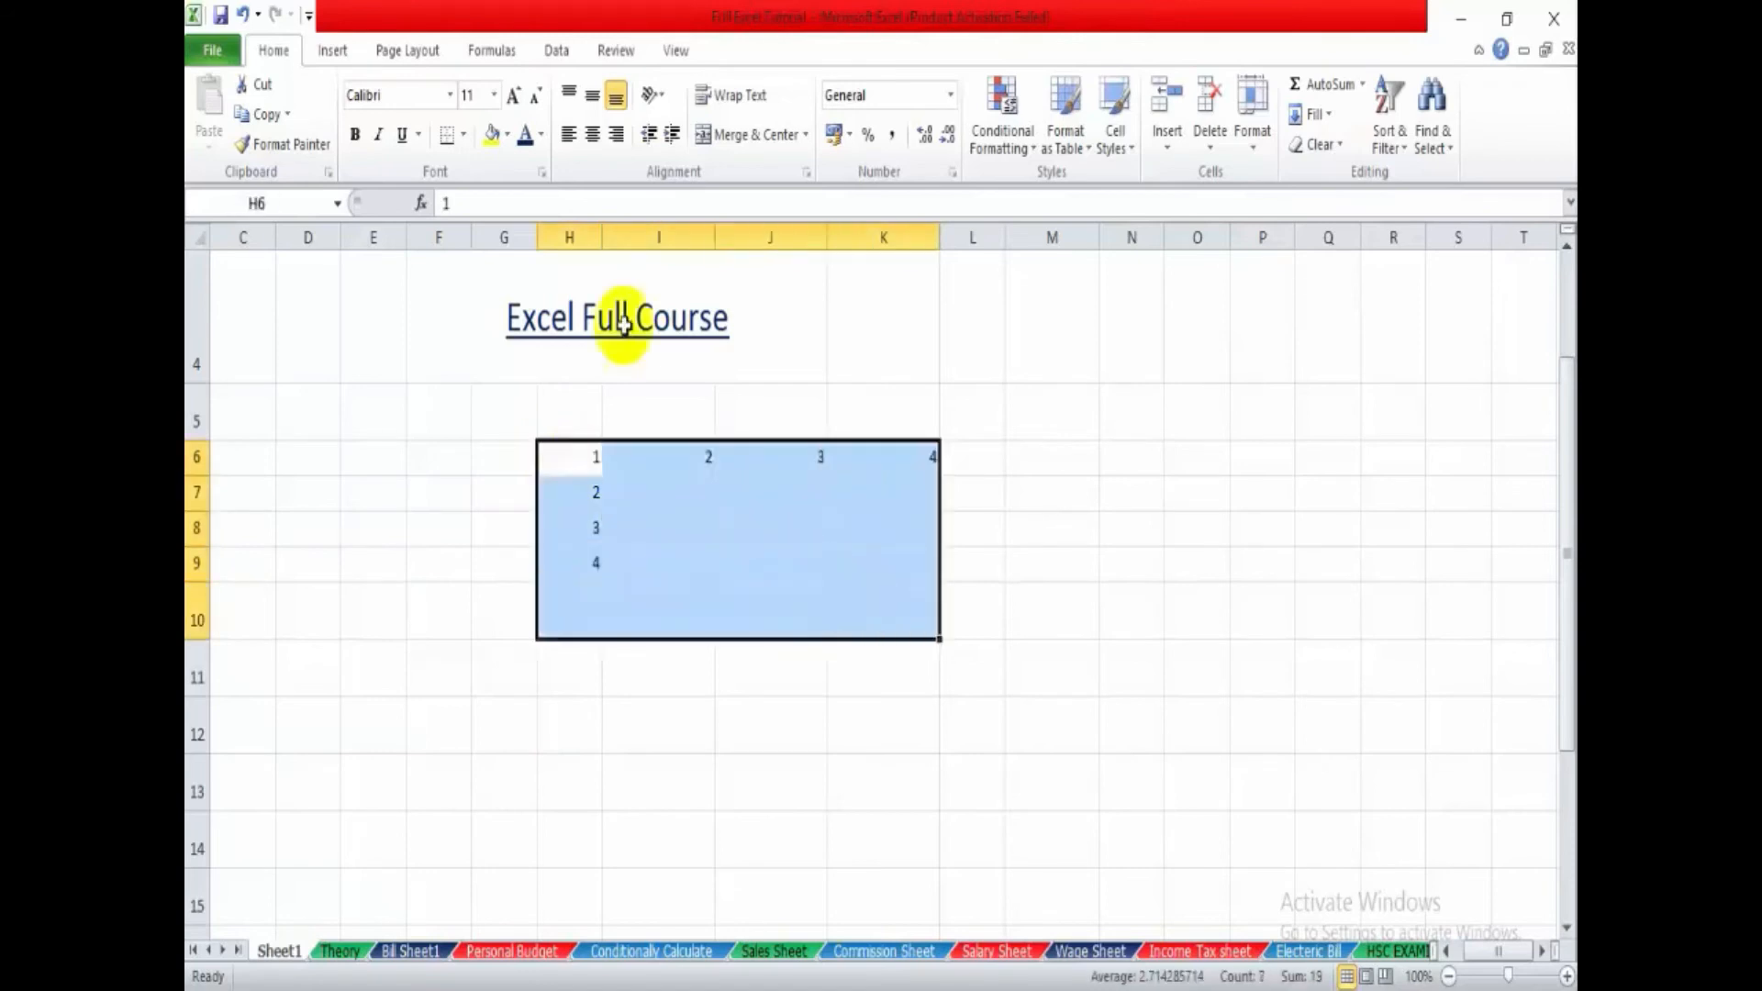
{"action": "left_click", "coordinate": [493, 95]}
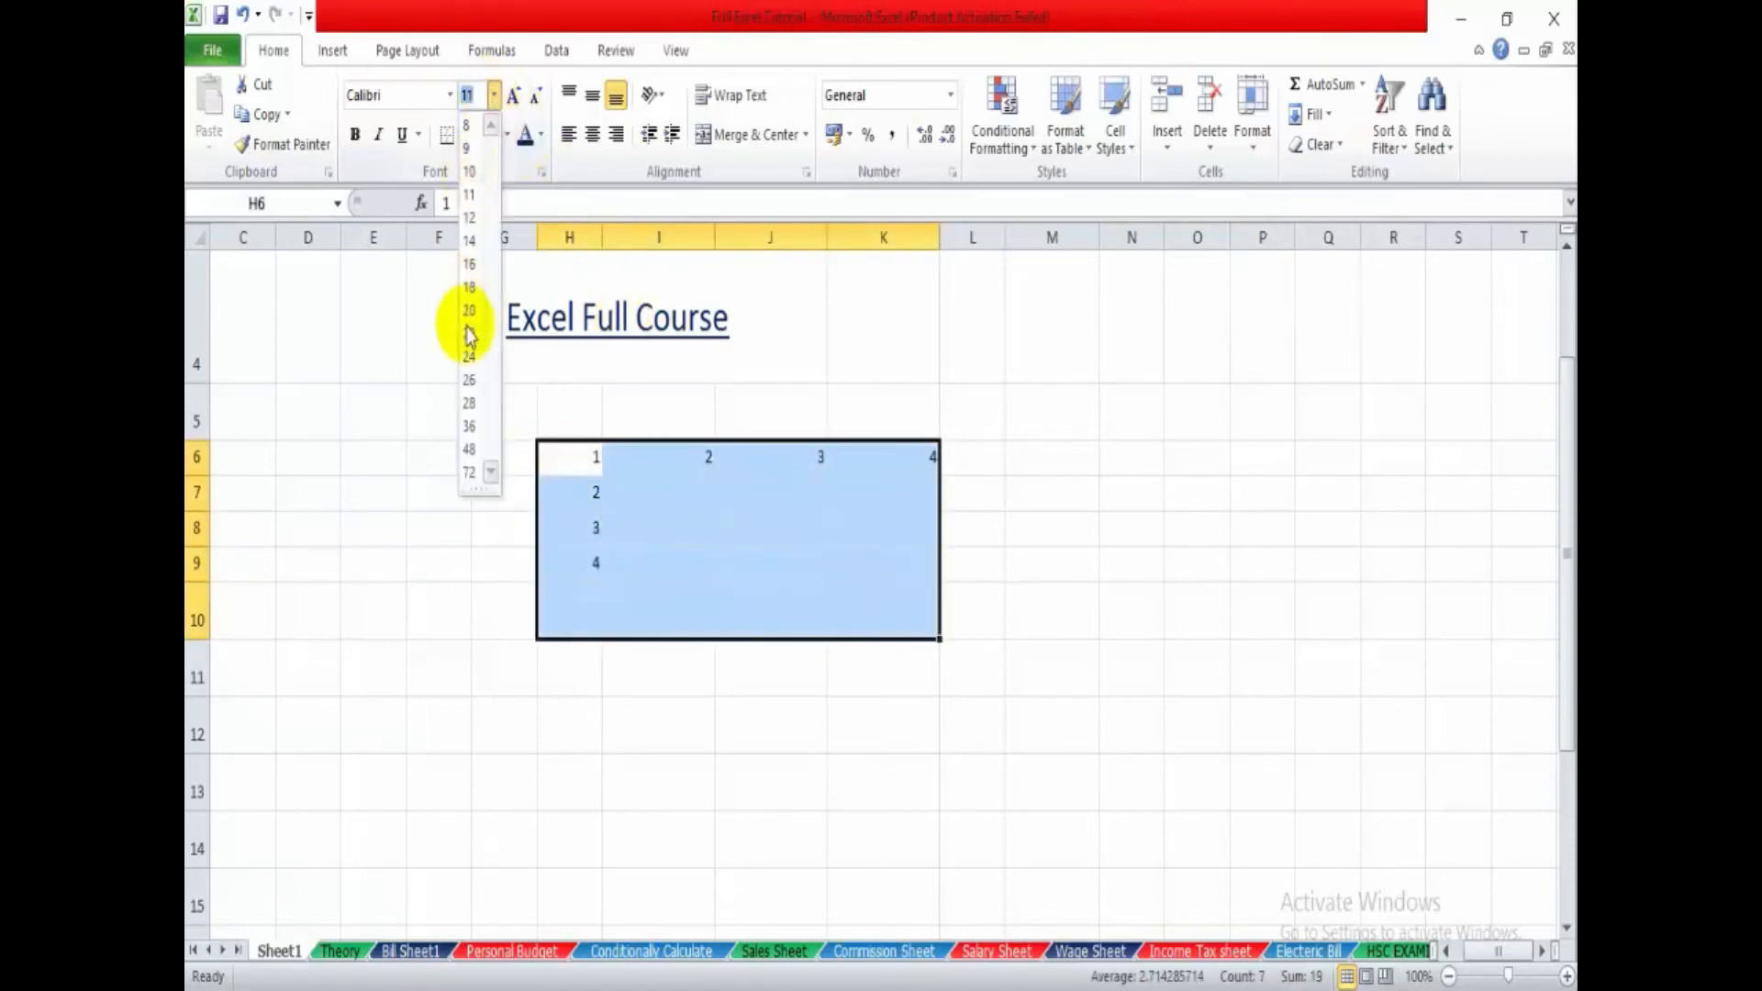
{"action": "left_click", "coordinate": [472, 315]}
{"action": "left_click_drag", "start_coordinate": [609, 456], "coordinate": [590, 559]}
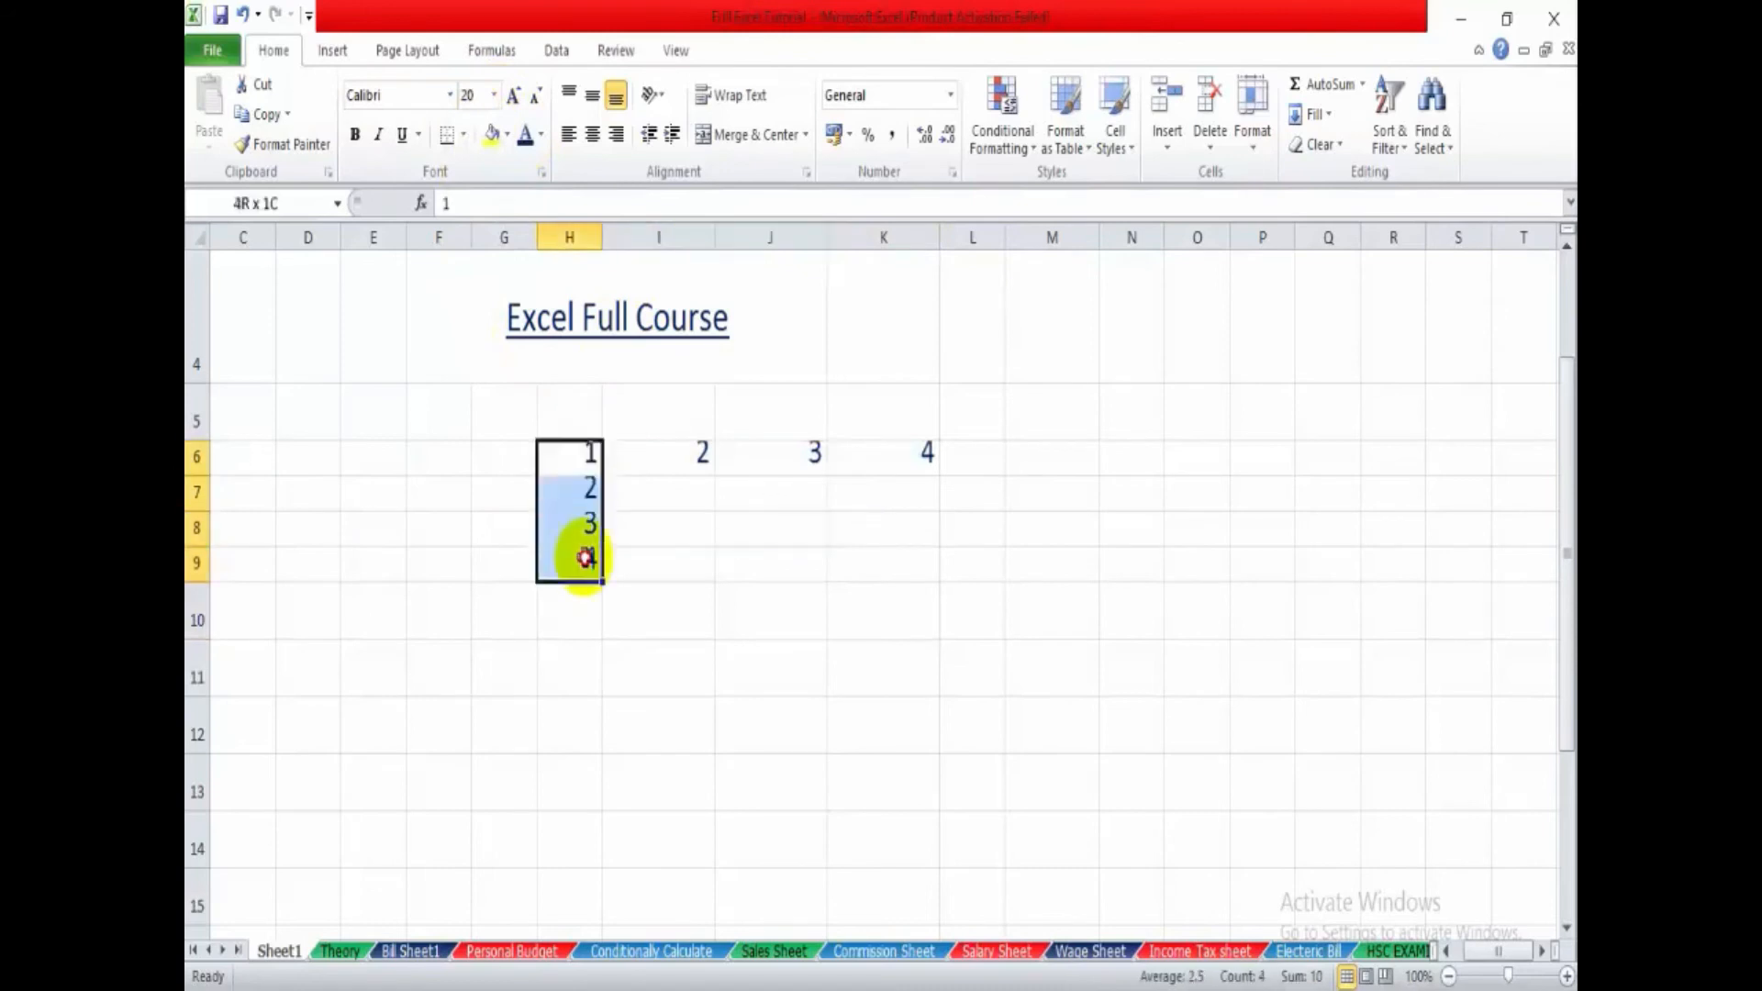
{"action": "left_click", "coordinate": [542, 134]}
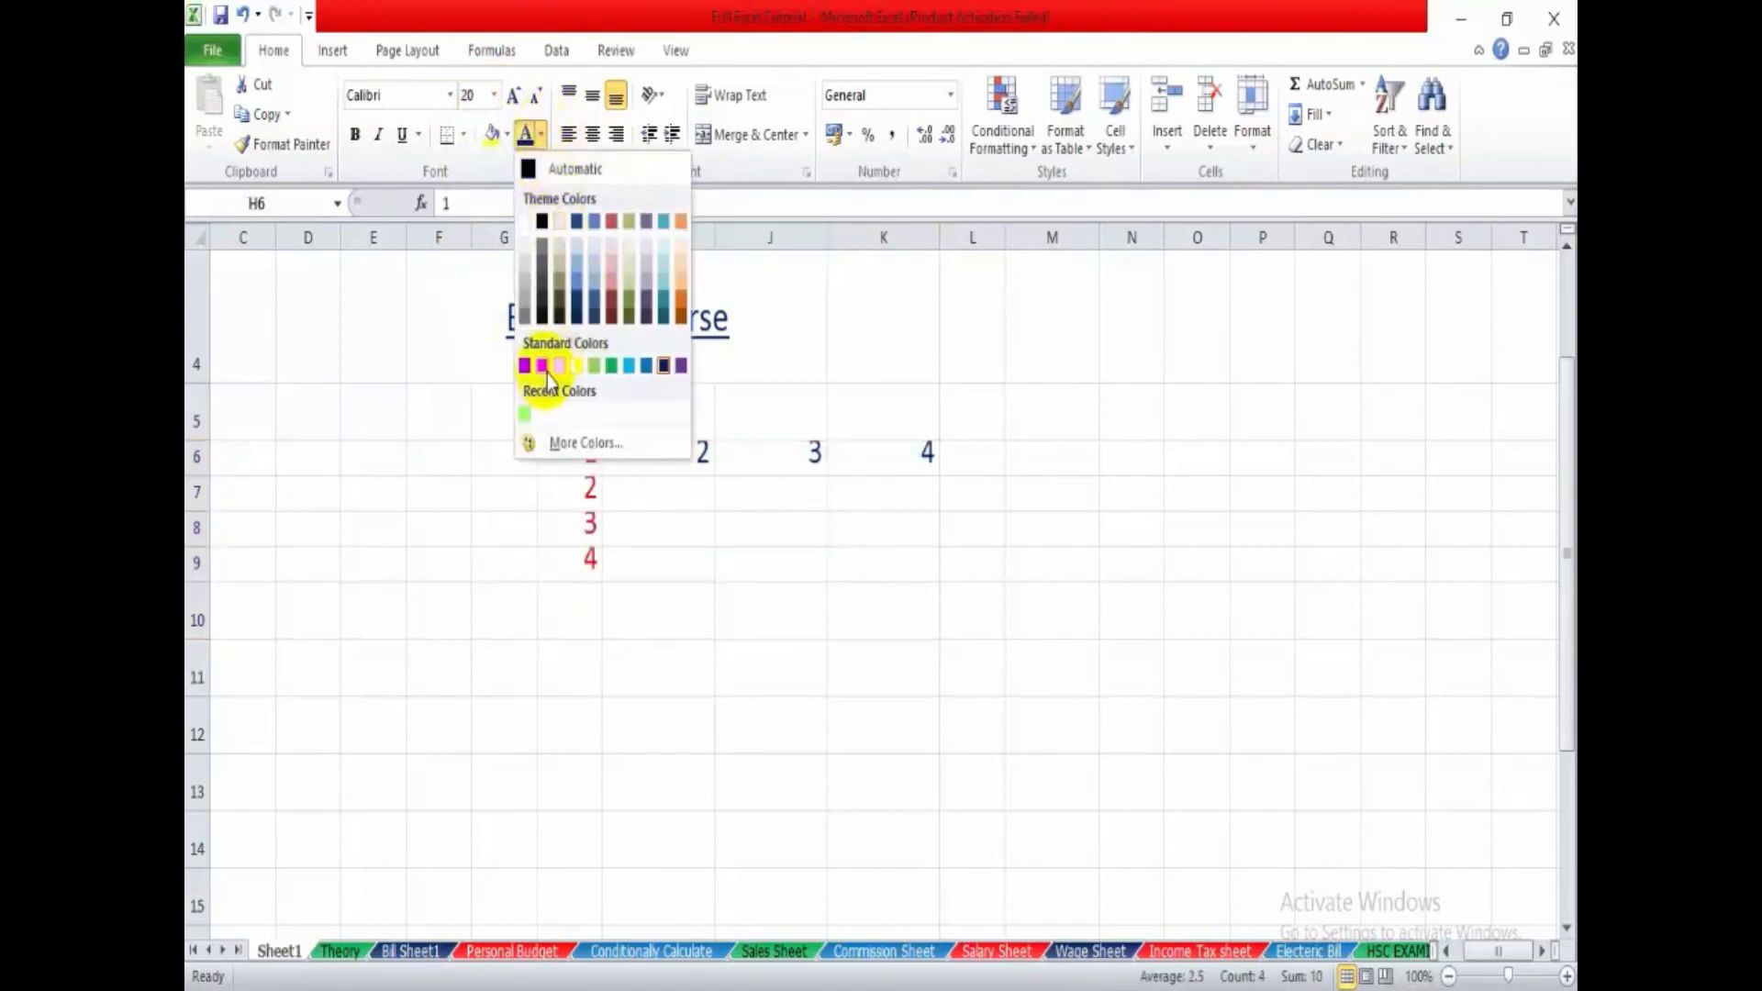
{"action": "left_click", "coordinate": [669, 476]}
{"action": "left_click", "coordinate": [566, 422]}
- Clear the cells H6 to K9, removing their numbers
{"action": "left_click_drag", "start_coordinate": [559, 452], "coordinate": [913, 565]}
{"action": "left_click", "coordinate": [1315, 144]}
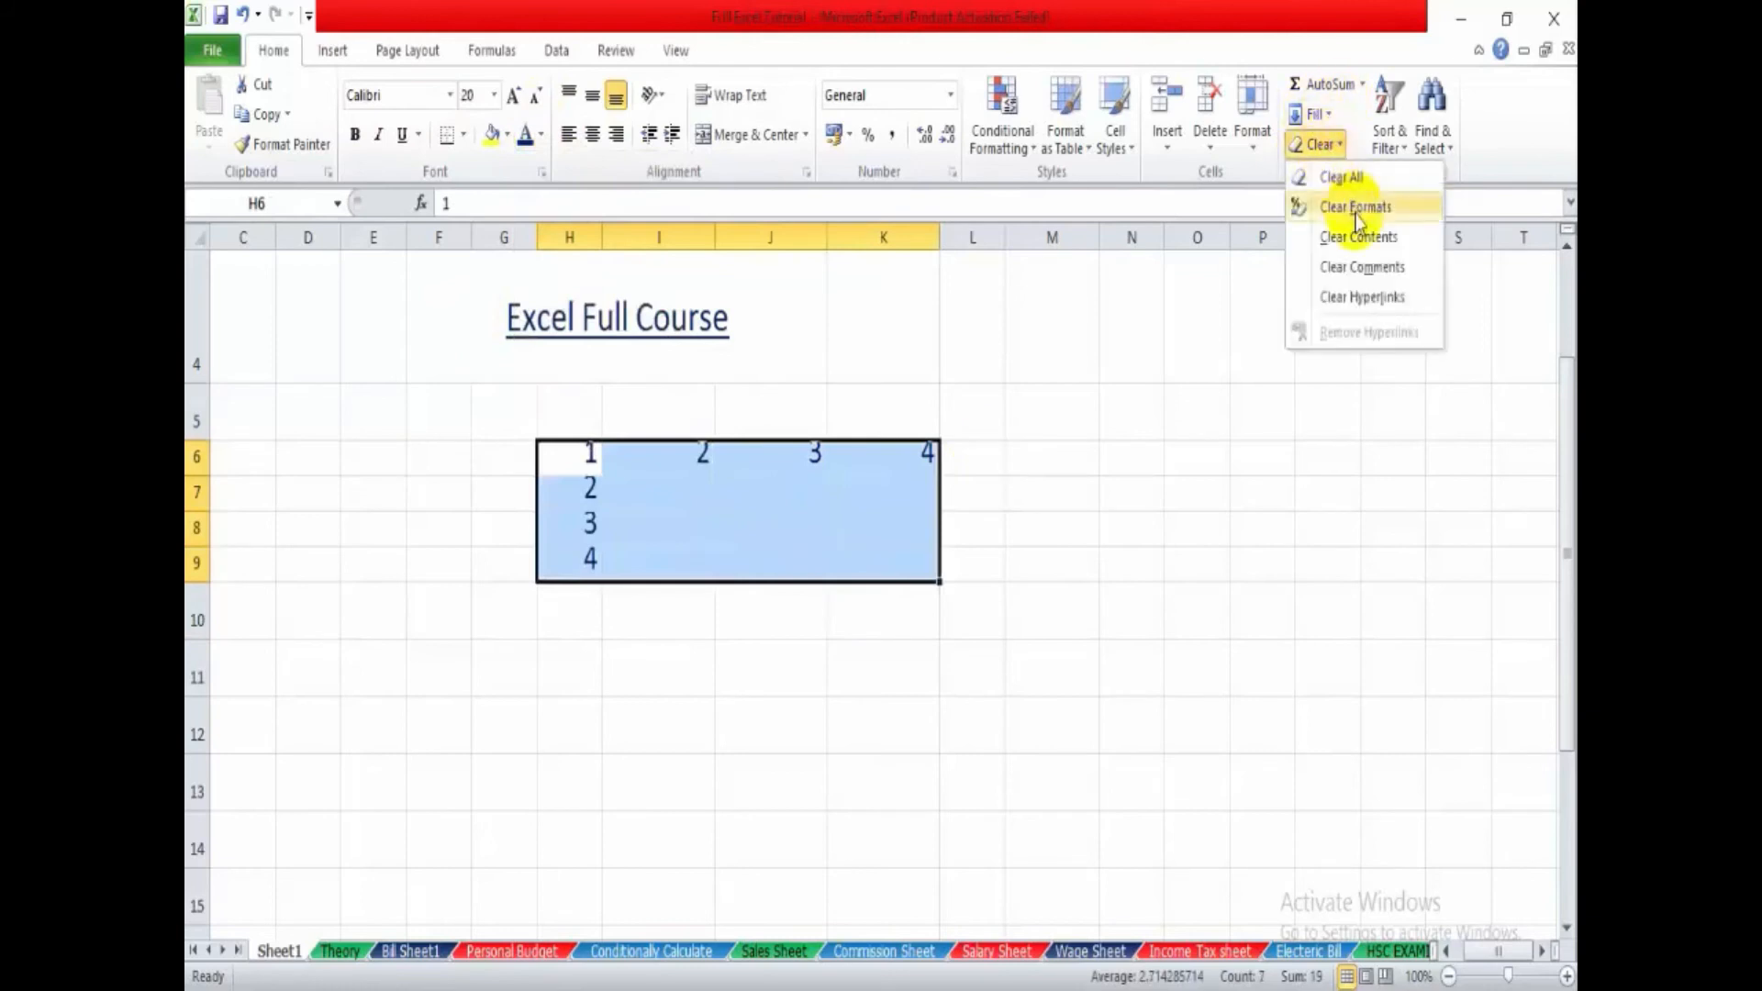
{"action": "left_click", "coordinate": [1356, 209]}
{"action": "left_click", "coordinate": [1027, 564]}
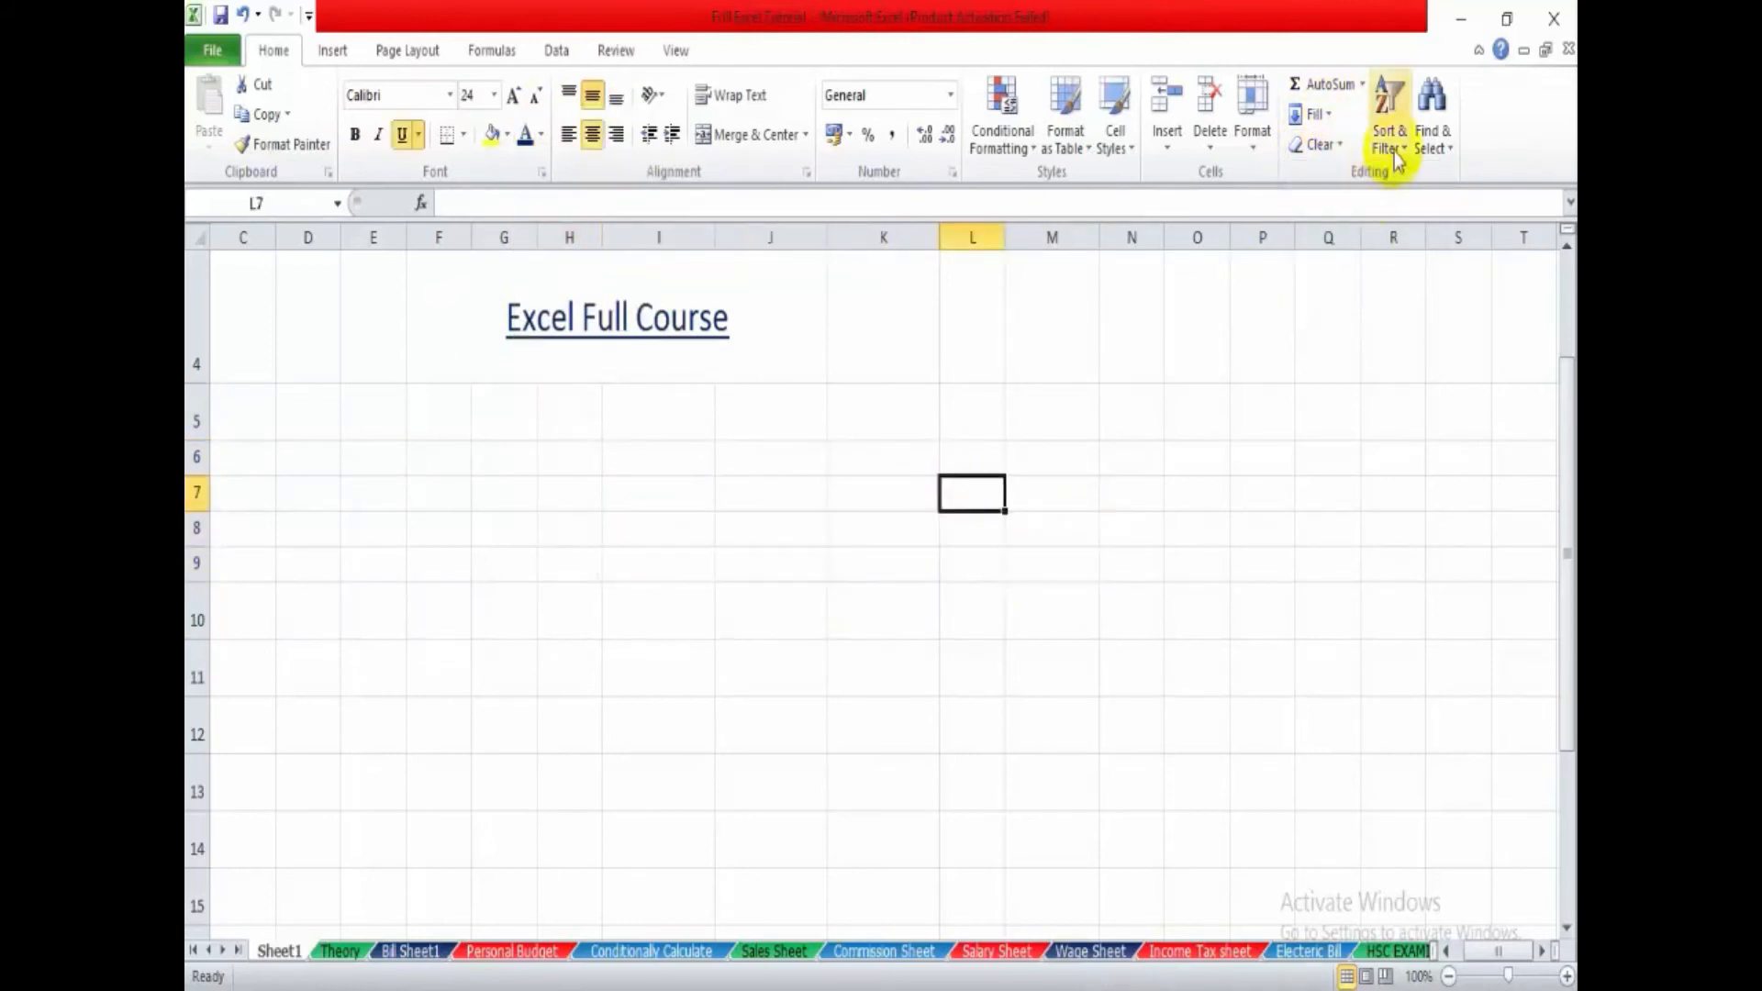
- Open the HSC EXAMINATION RESULT sheet and turn on filtering for the result table's header row
{"action": "left_click", "coordinate": [1391, 147]}
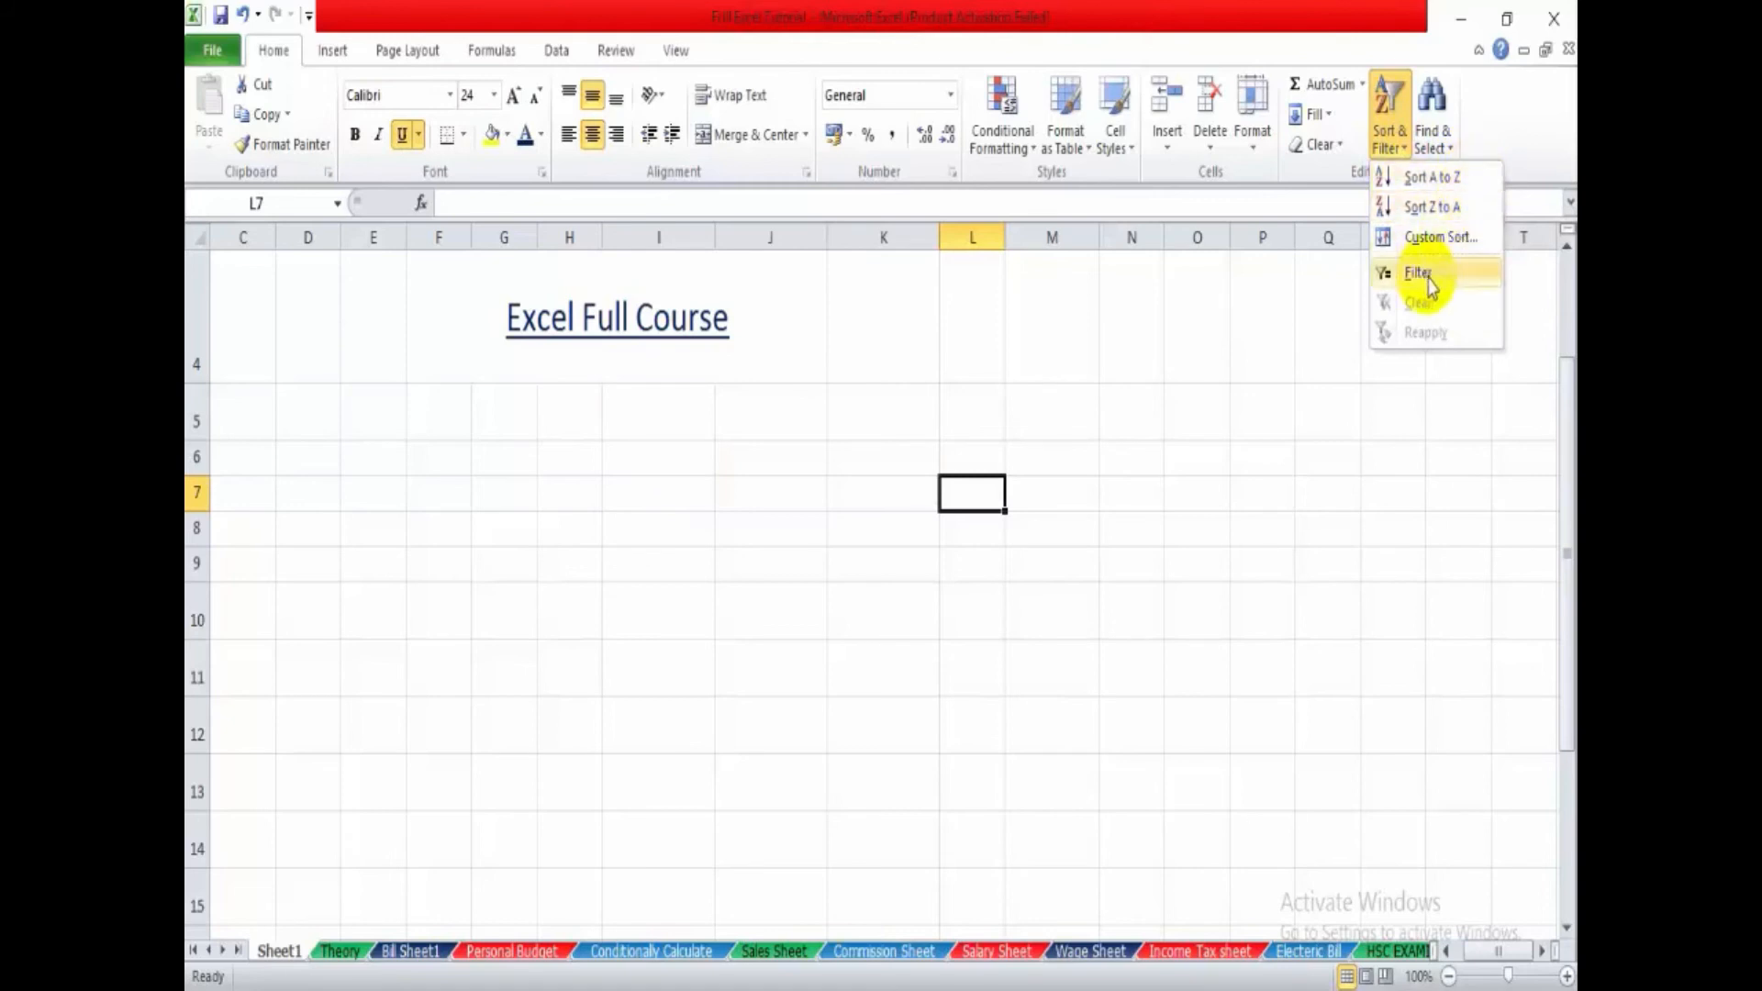
{"action": "left_click", "coordinate": [594, 543]}
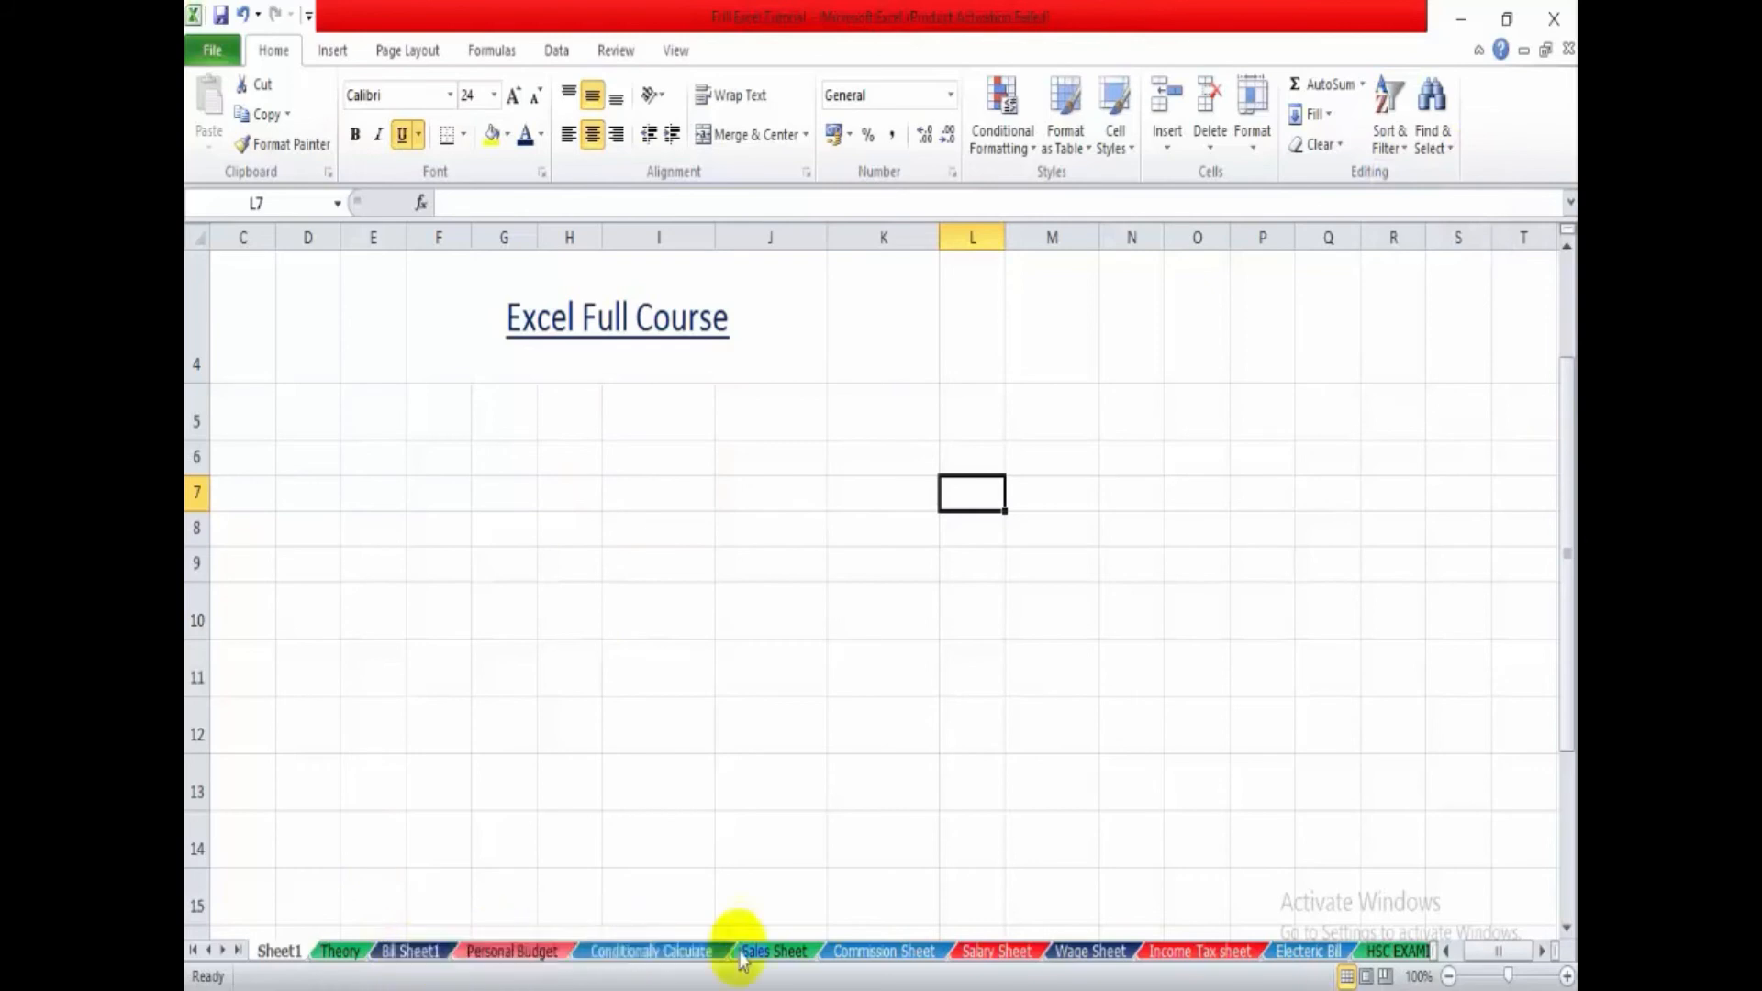
{"action": "left_click", "coordinate": [1395, 952]}
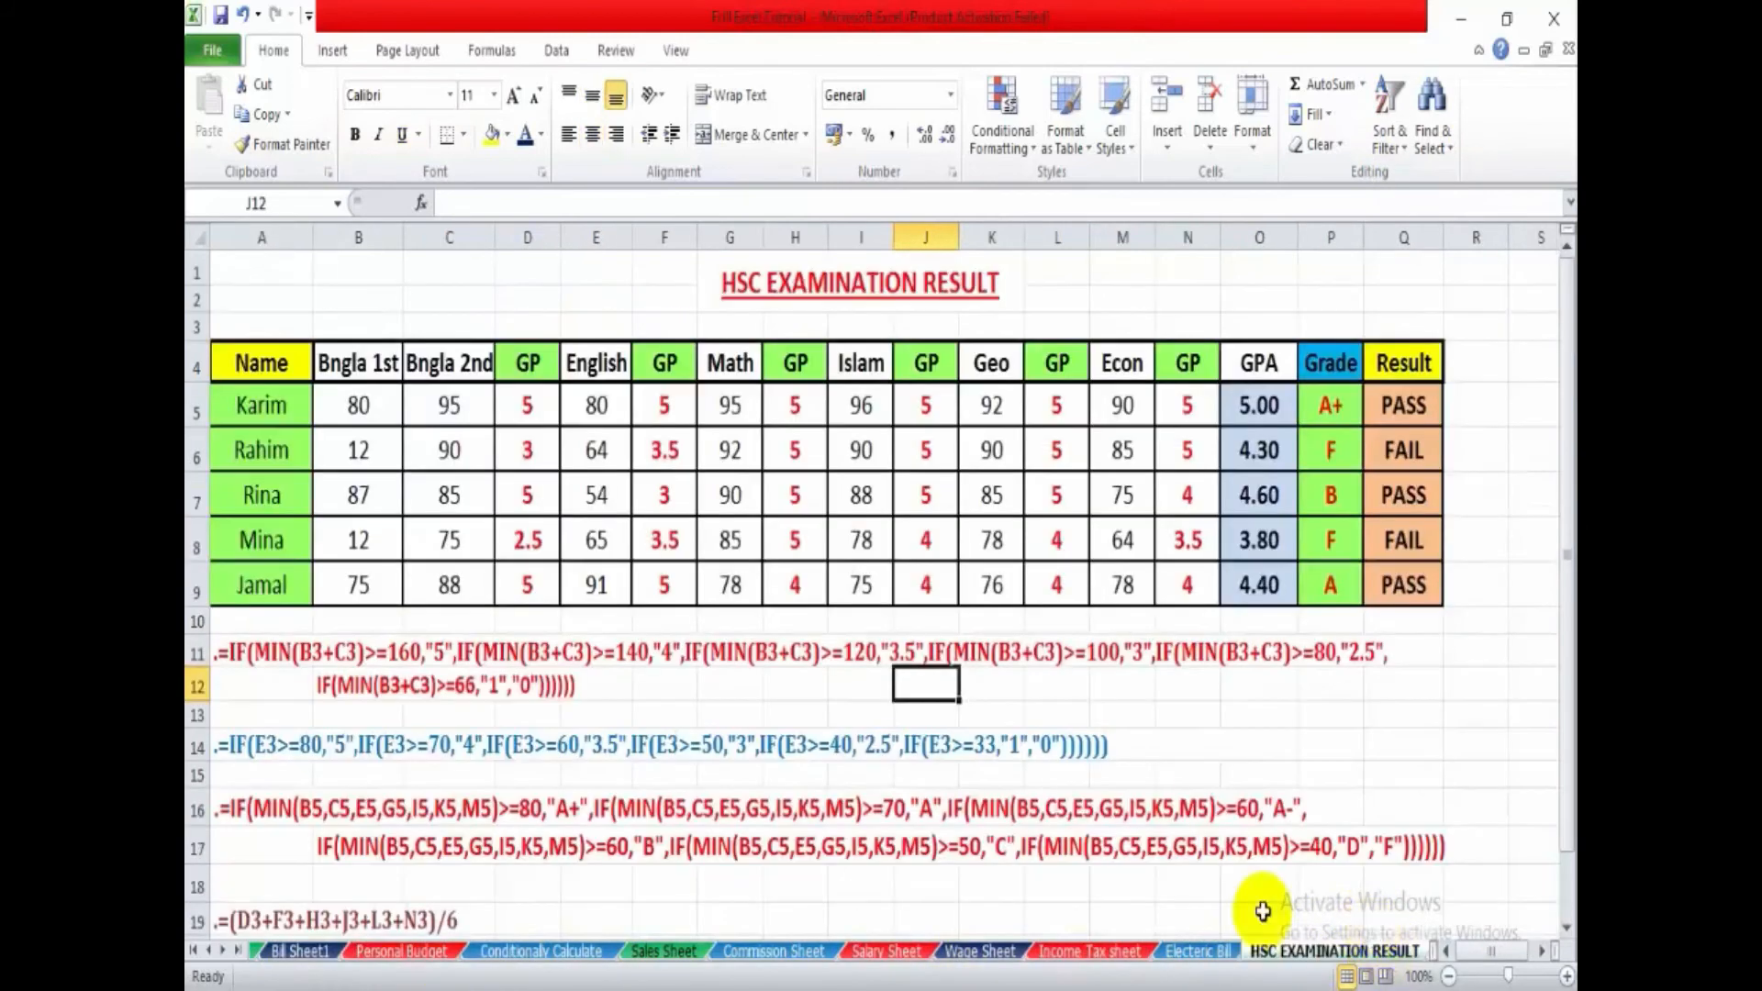
{"action": "left_click", "coordinate": [663, 363]}
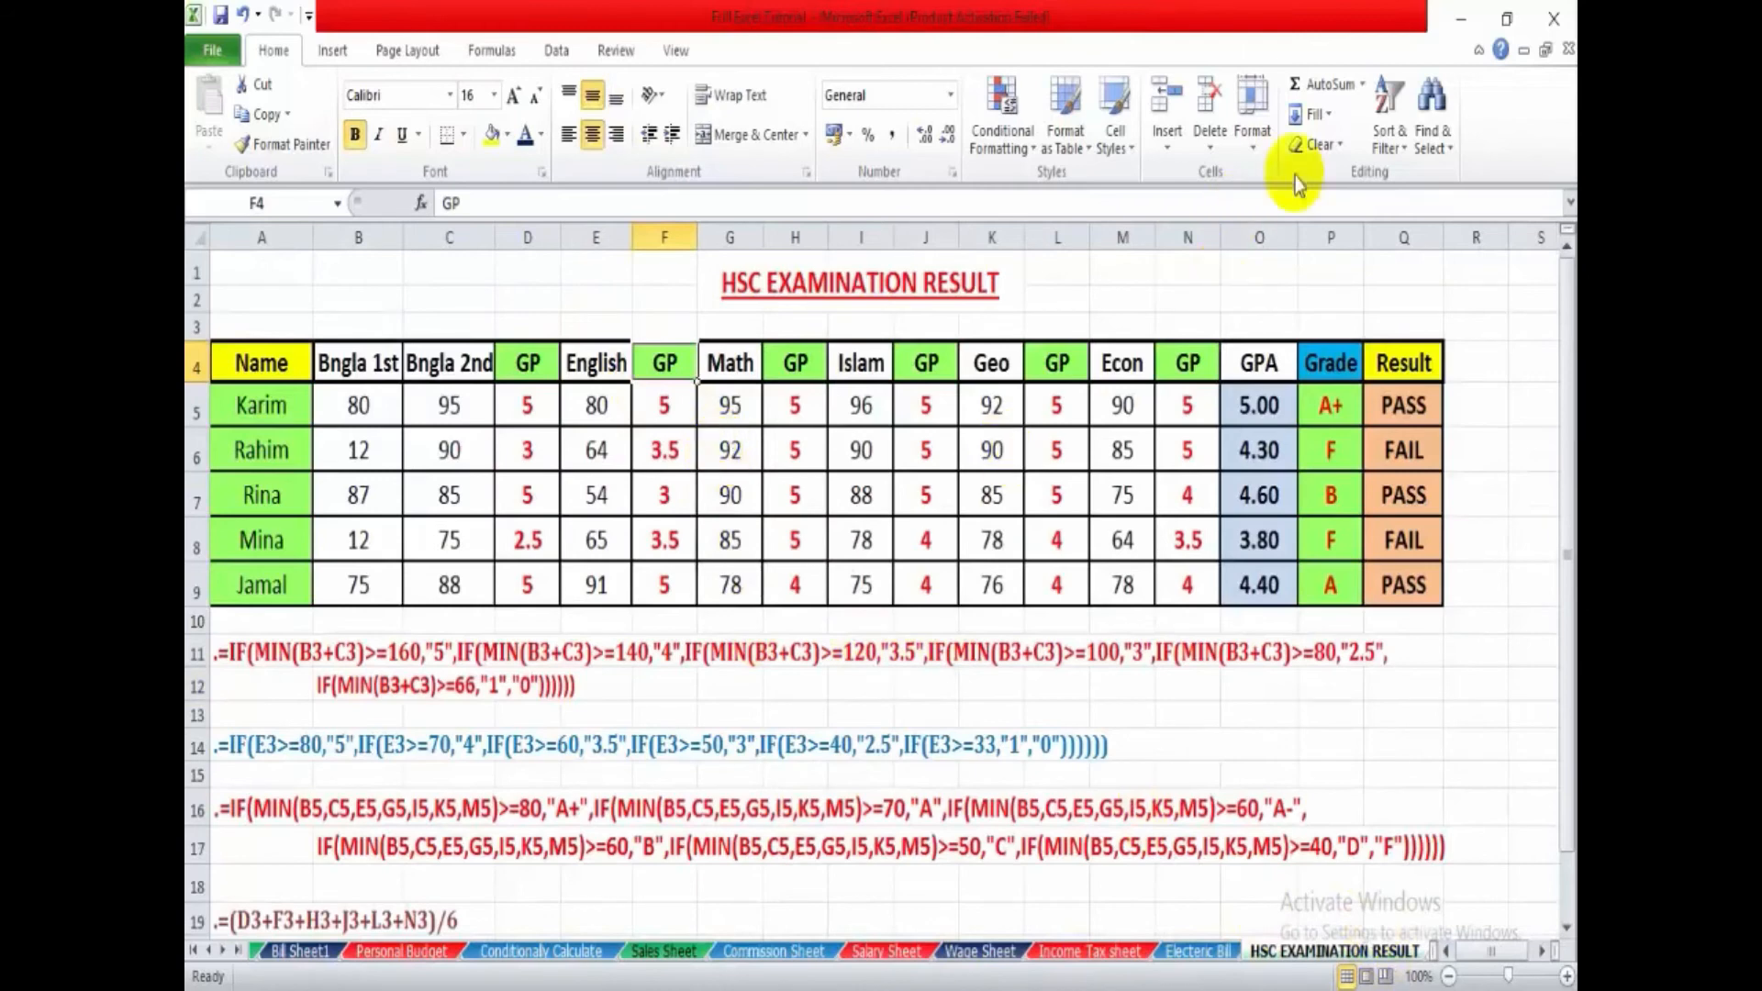
{"action": "left_click", "coordinate": [1322, 145]}
{"action": "left_click", "coordinate": [1386, 147]}
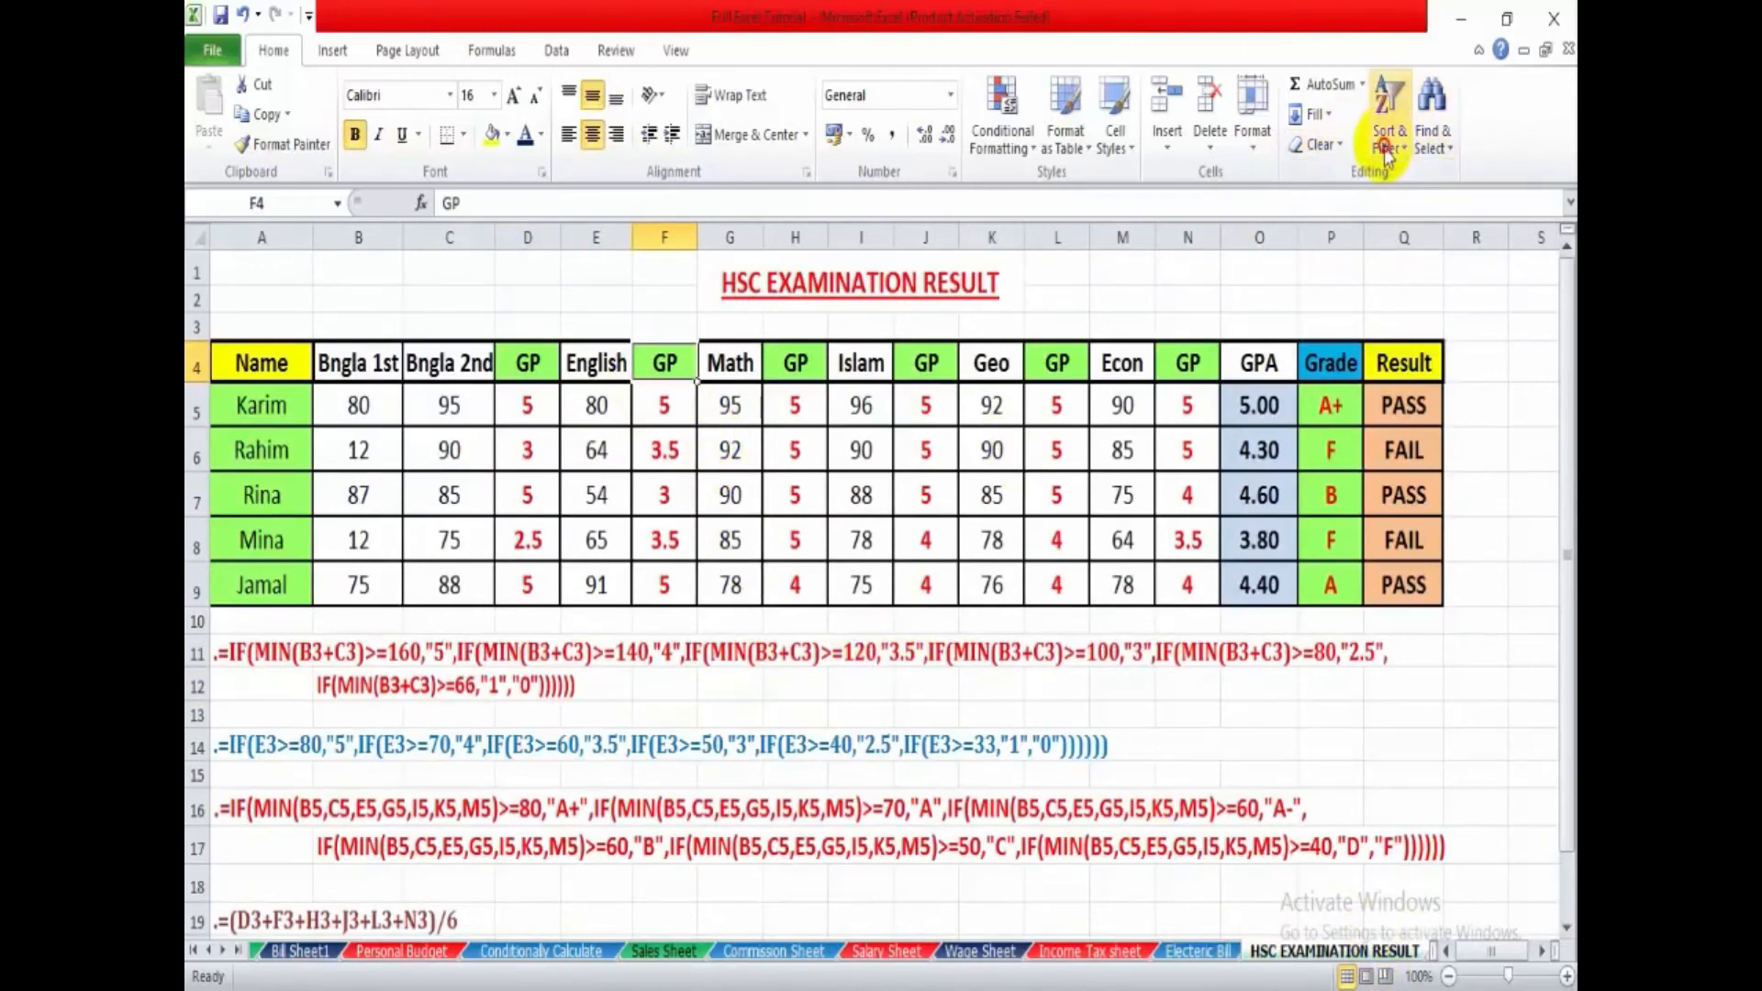
{"action": "left_click", "coordinate": [1416, 267]}
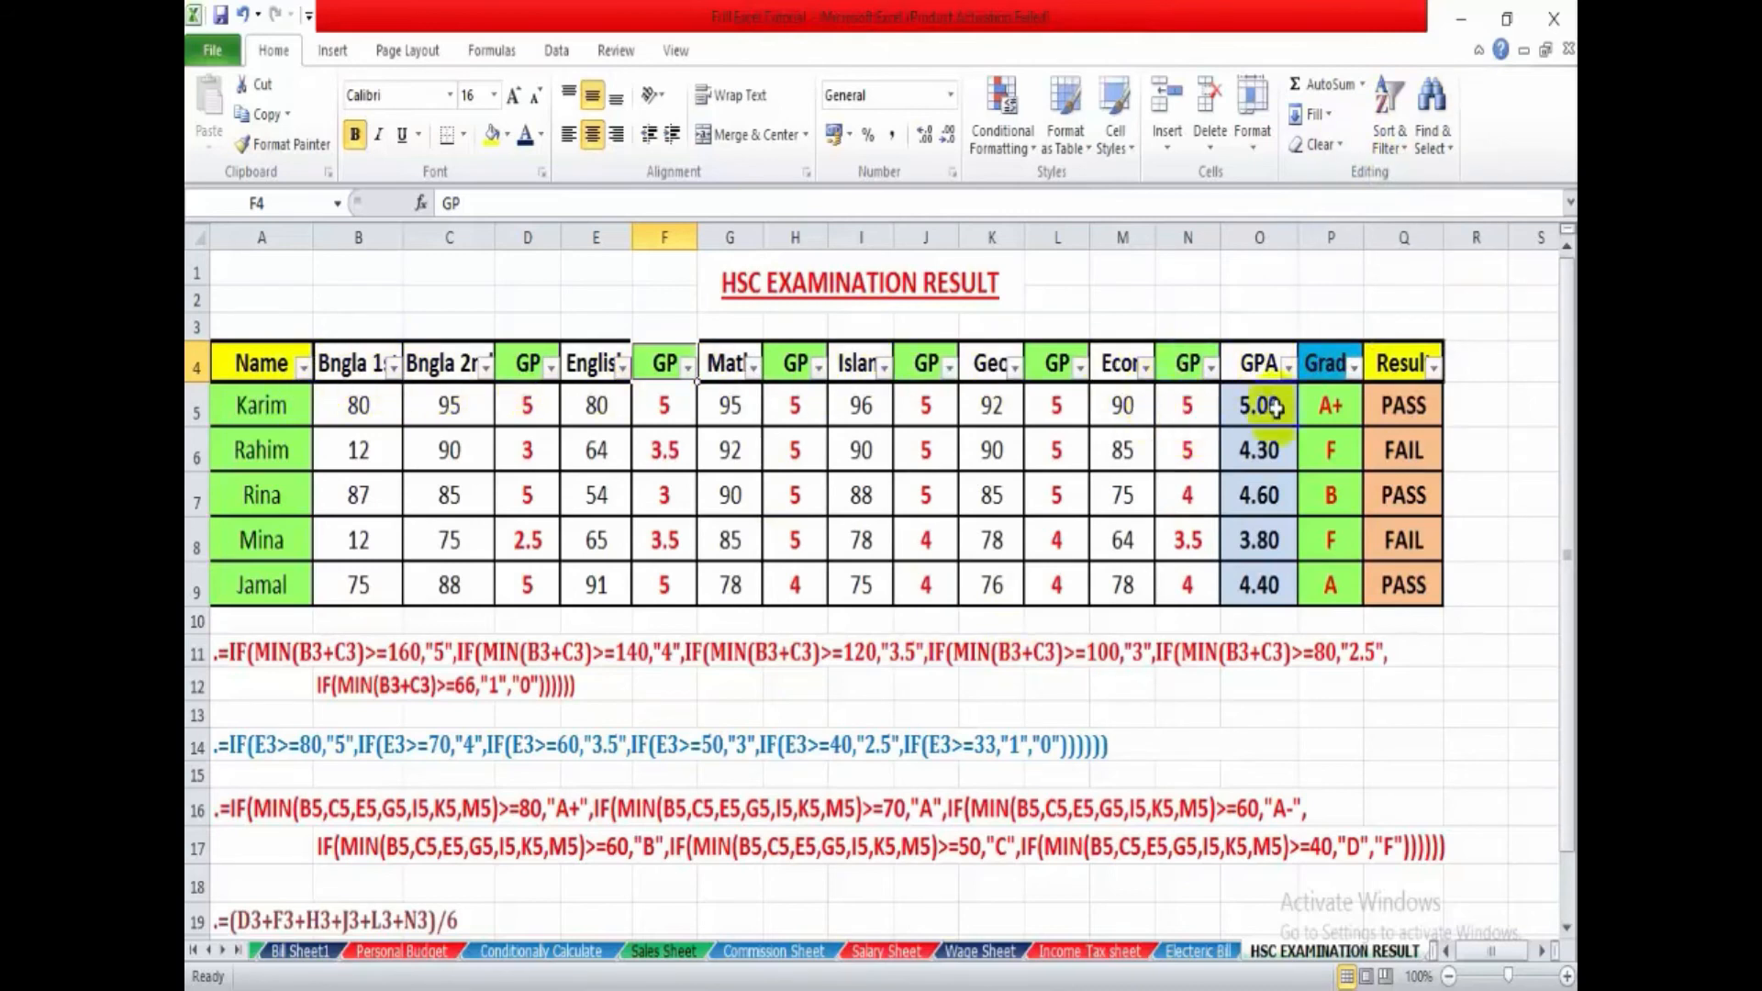
- Filter the Grade column to show only the A+ grade
{"action": "left_click", "coordinate": [1357, 369]}
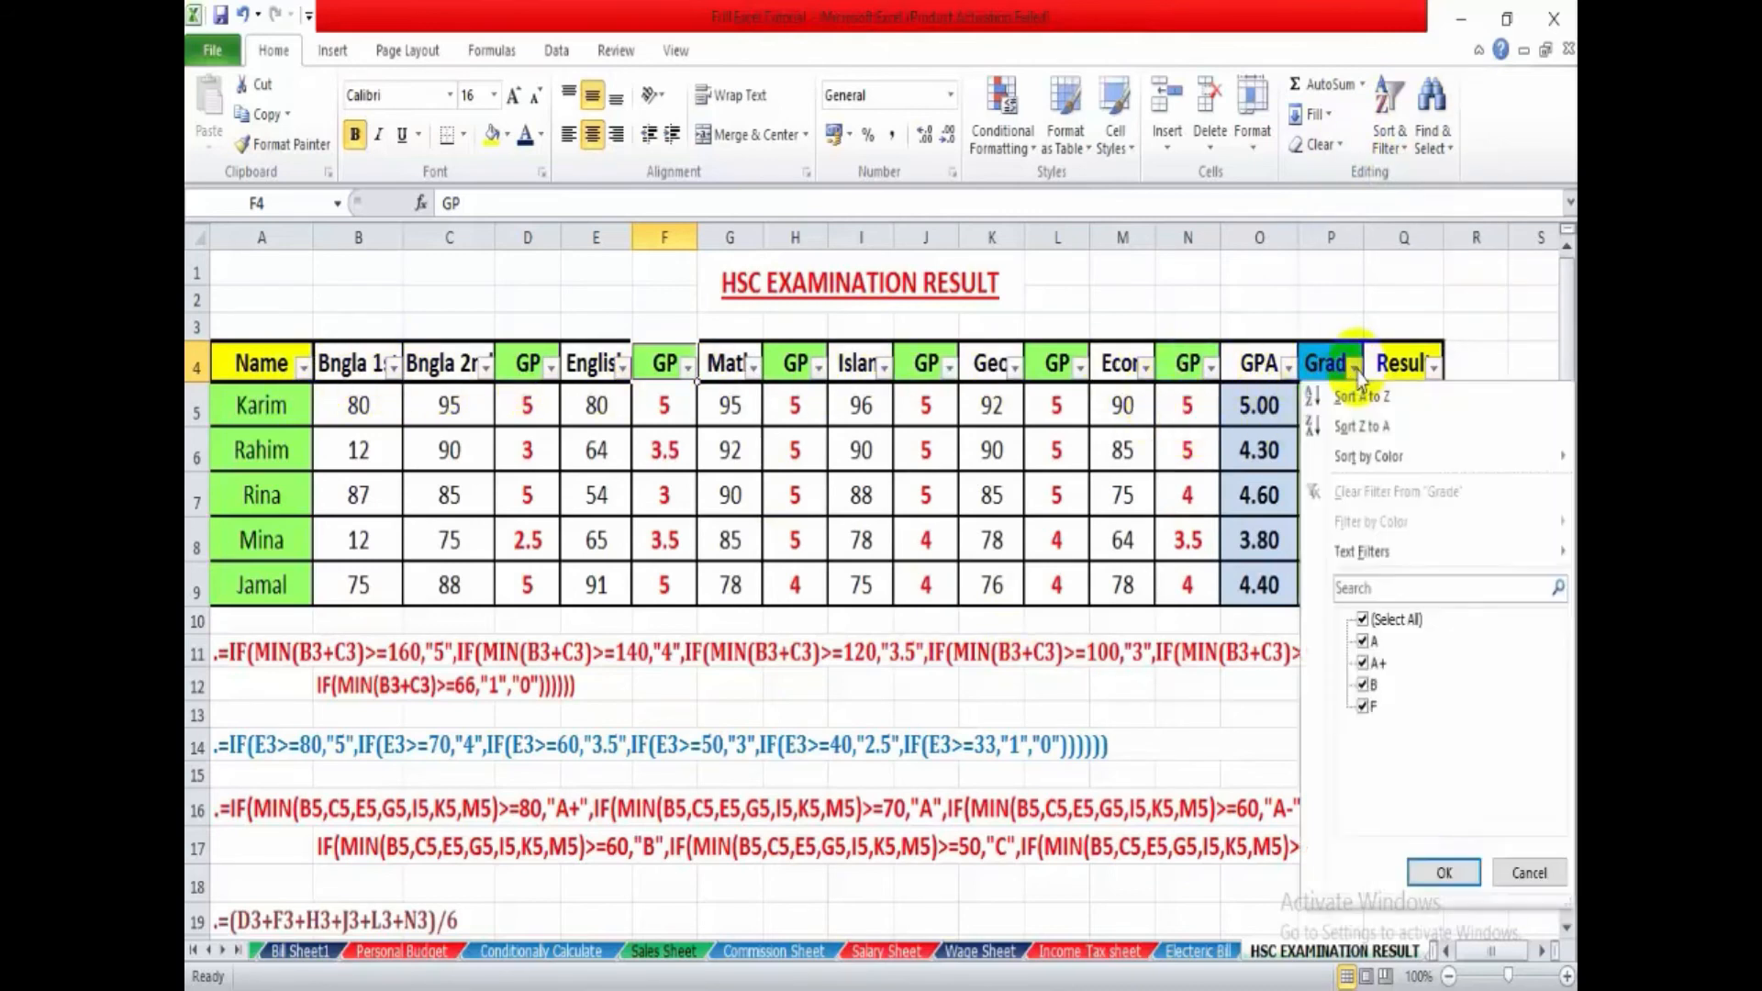
{"action": "left_click", "coordinate": [1364, 622]}
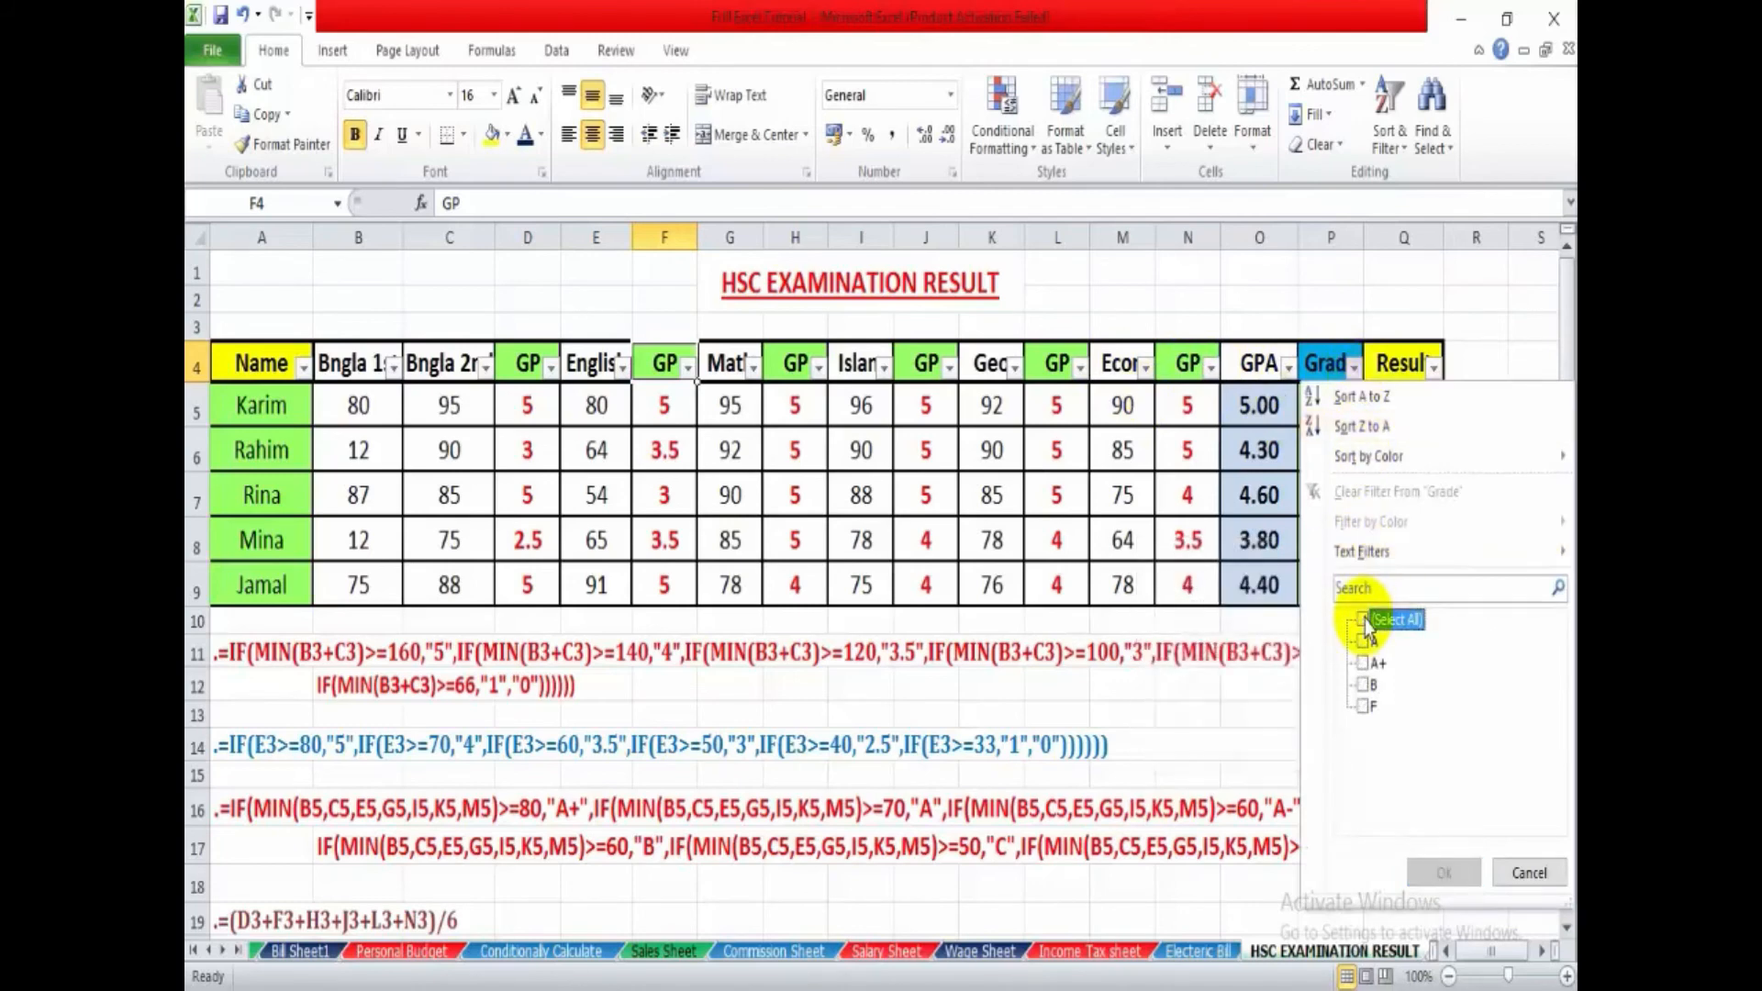
{"action": "left_click", "coordinate": [1365, 665]}
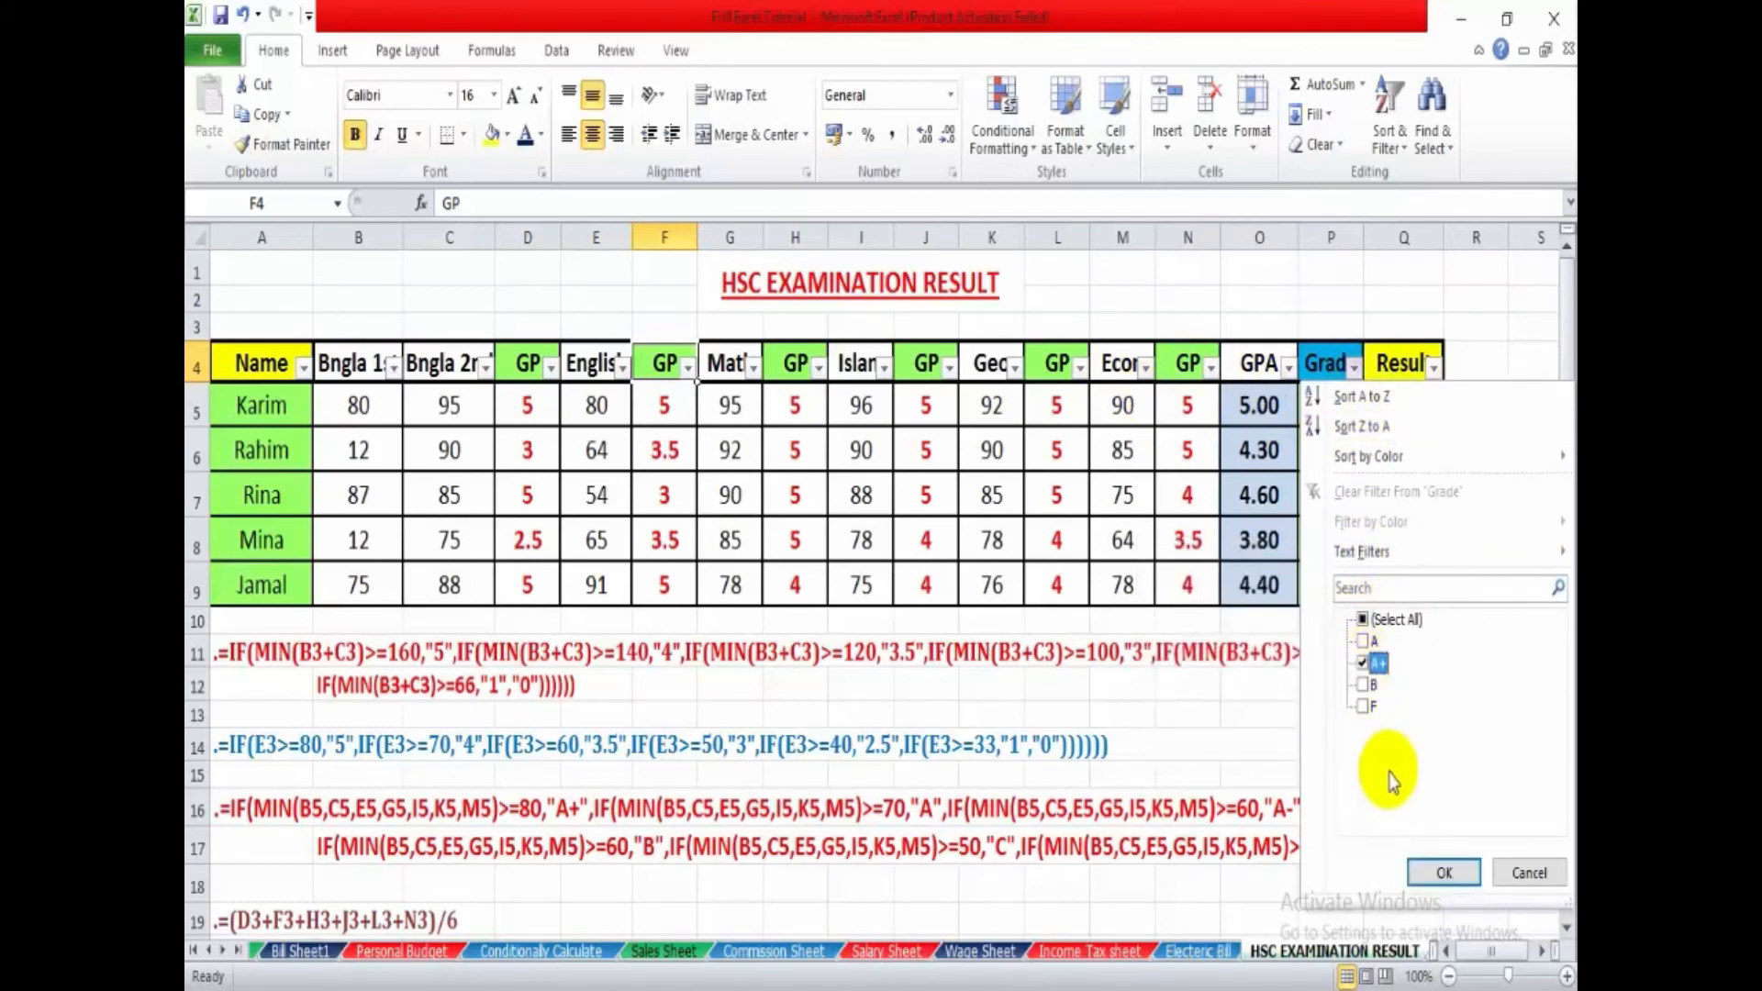
{"action": "left_click", "coordinate": [1445, 874]}
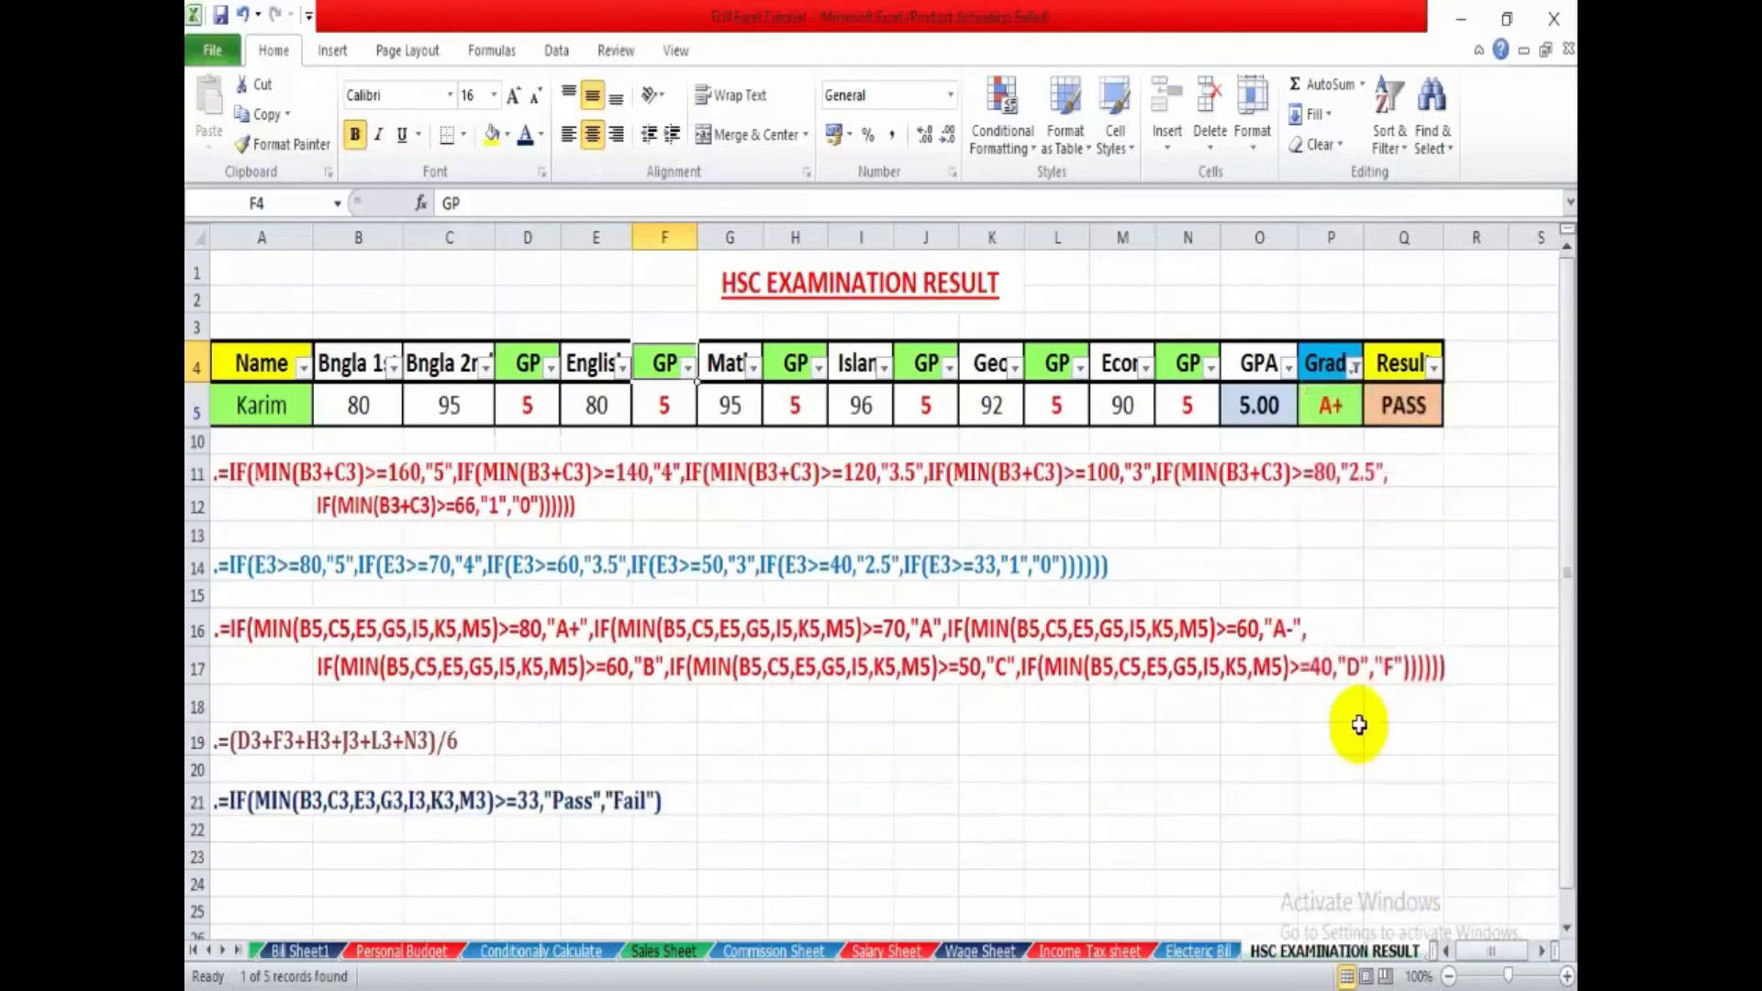
- Filter the Grade column to show only the A grade
{"action": "left_click", "coordinate": [1459, 592]}
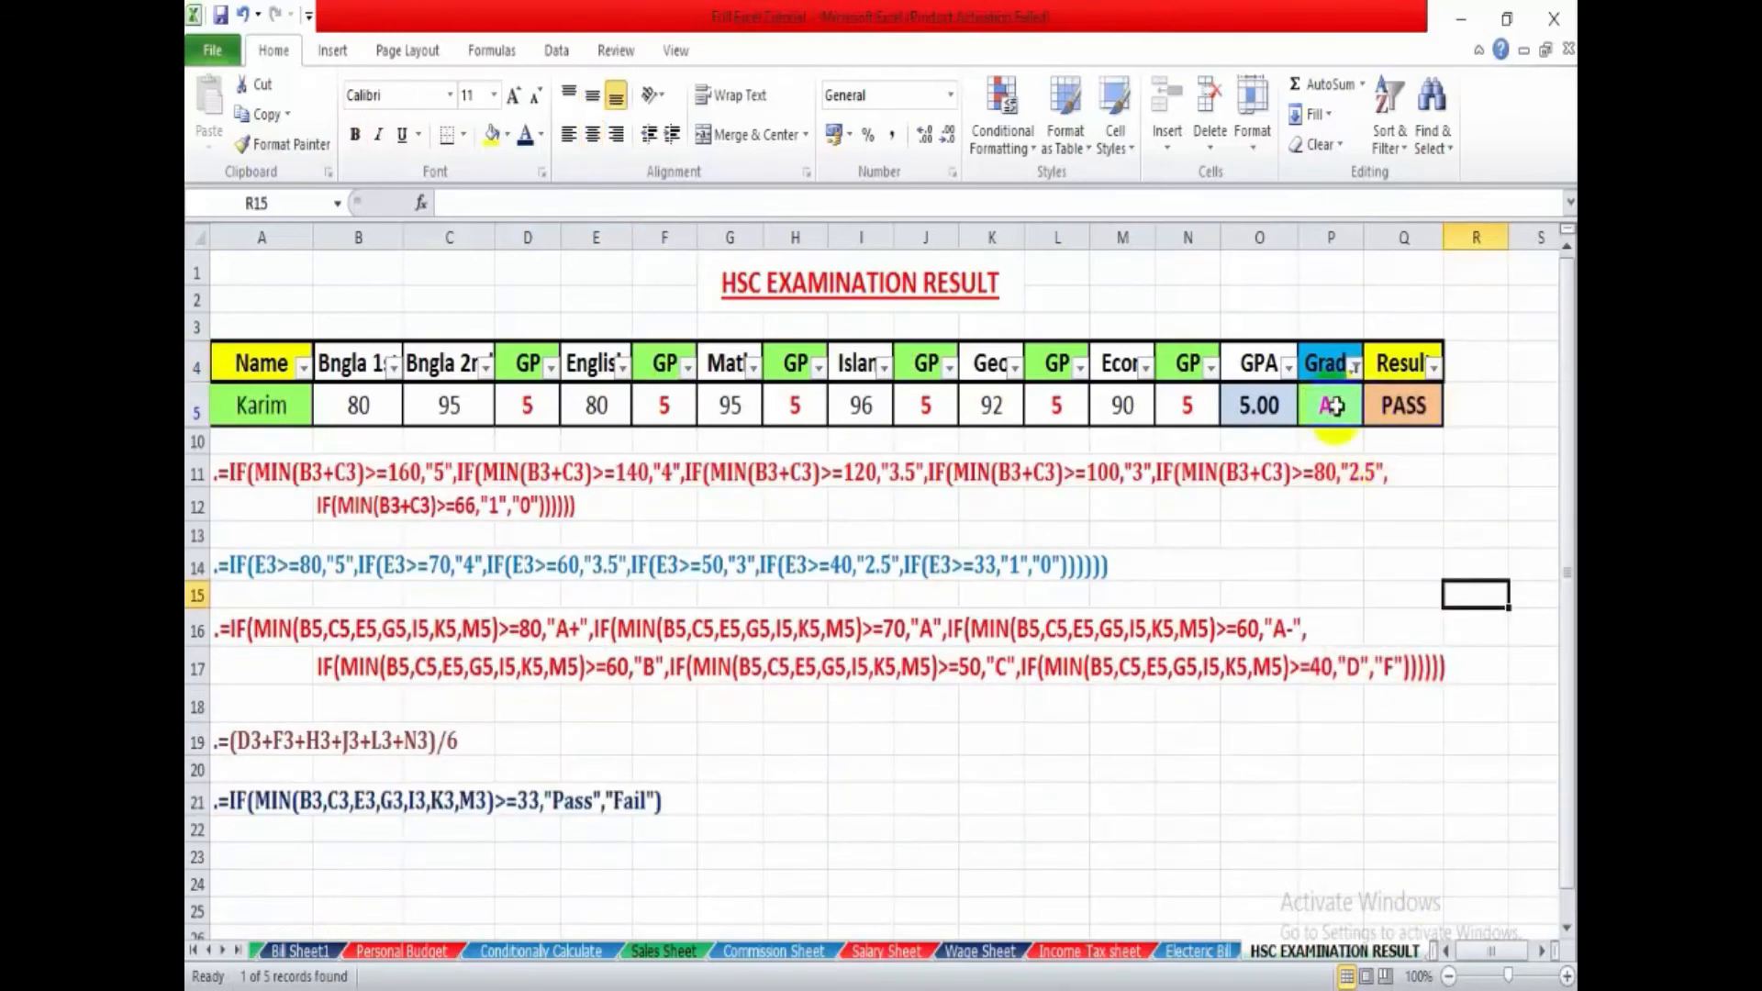
{"action": "left_click", "coordinate": [1355, 368]}
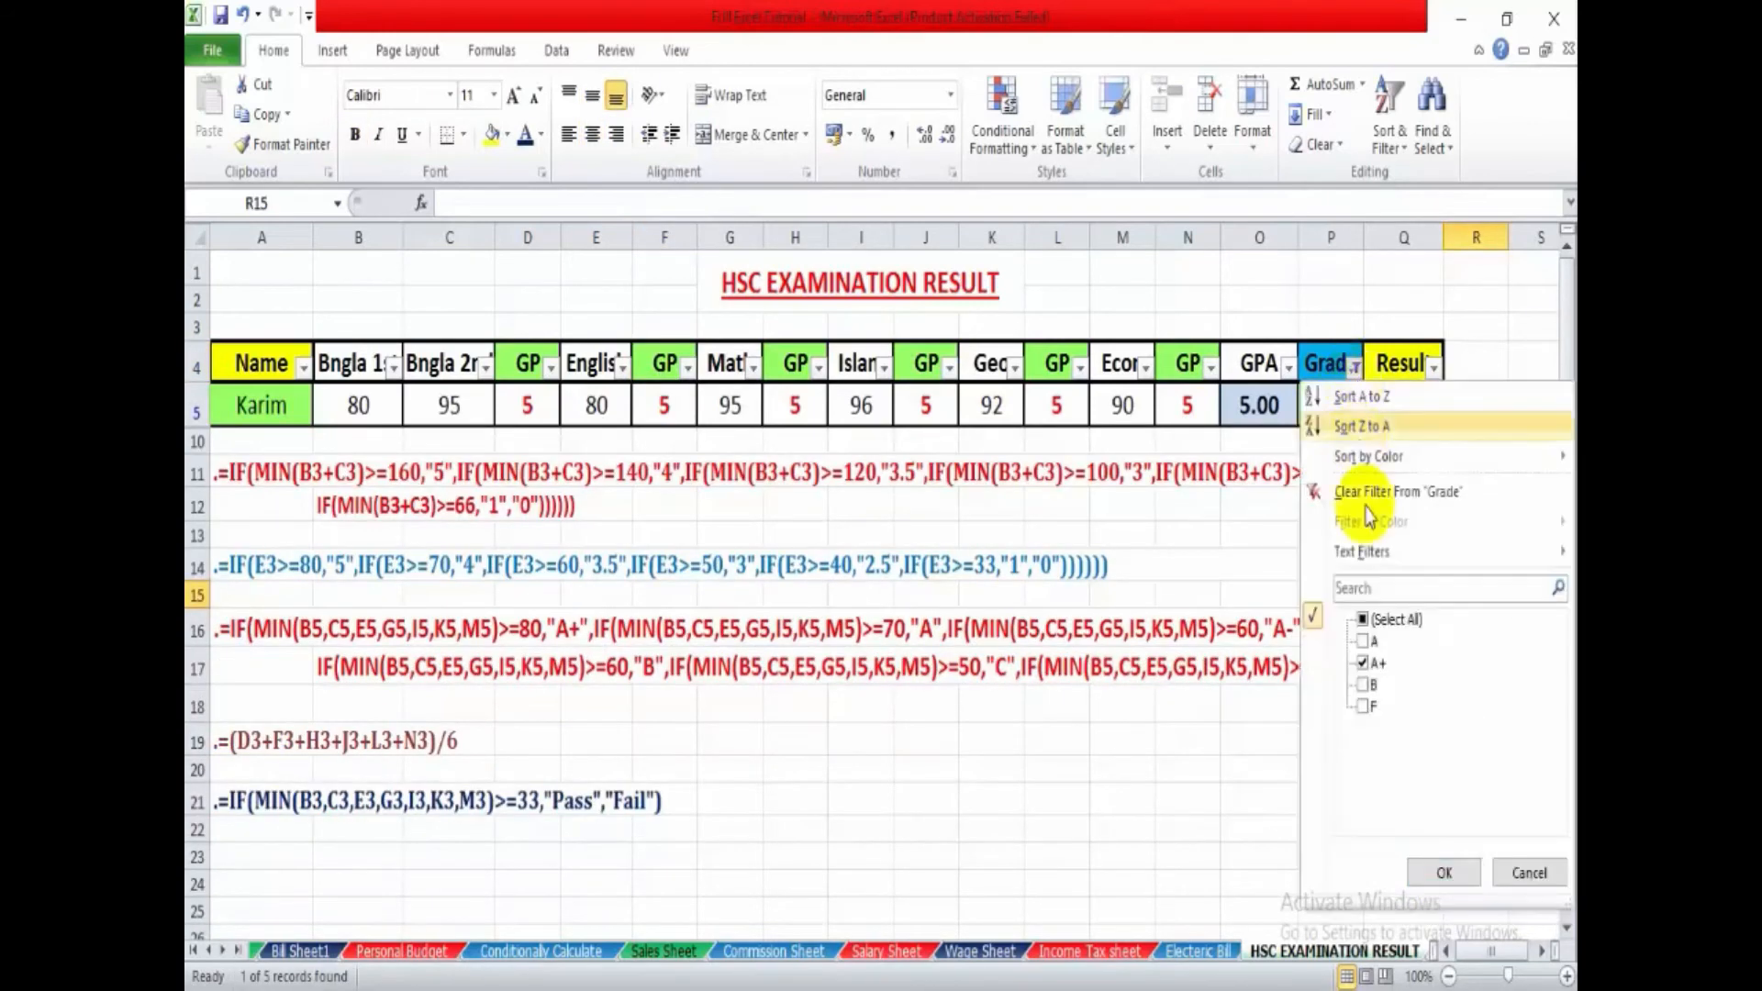
{"action": "left_click", "coordinate": [1364, 642]}
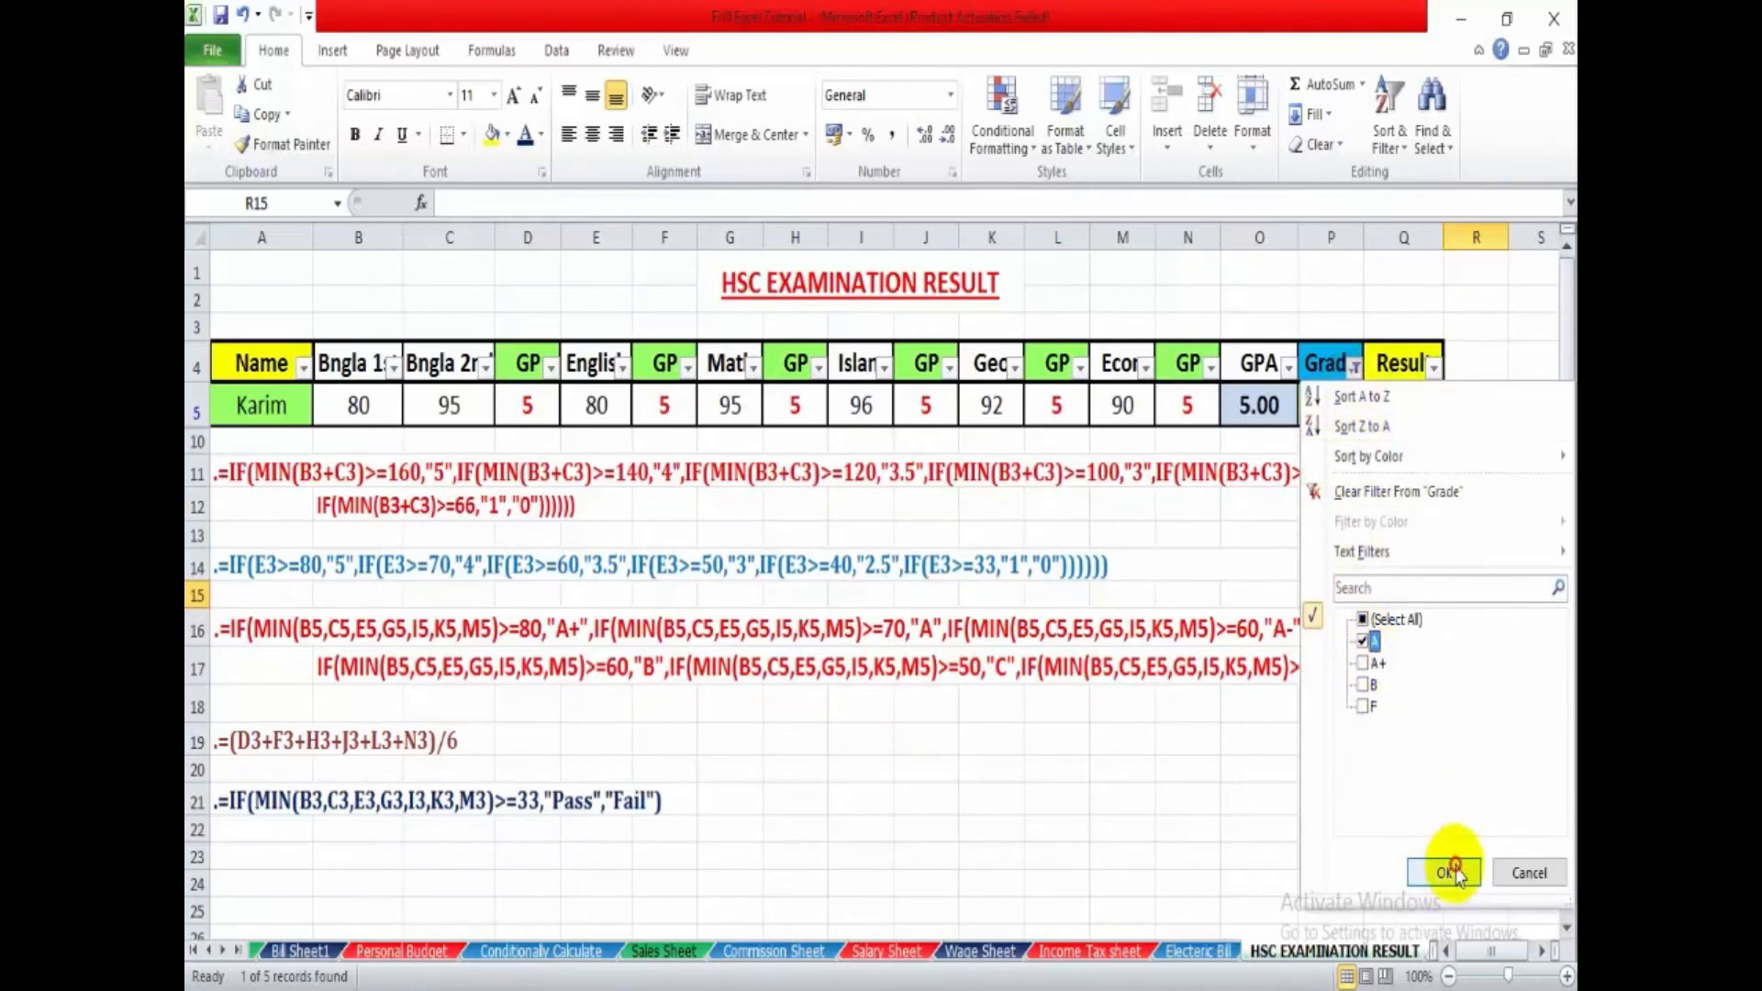
{"action": "left_click", "coordinate": [1456, 872]}
- Change the Grade column's filter to show only the F grade
{"action": "left_click", "coordinate": [1356, 368]}
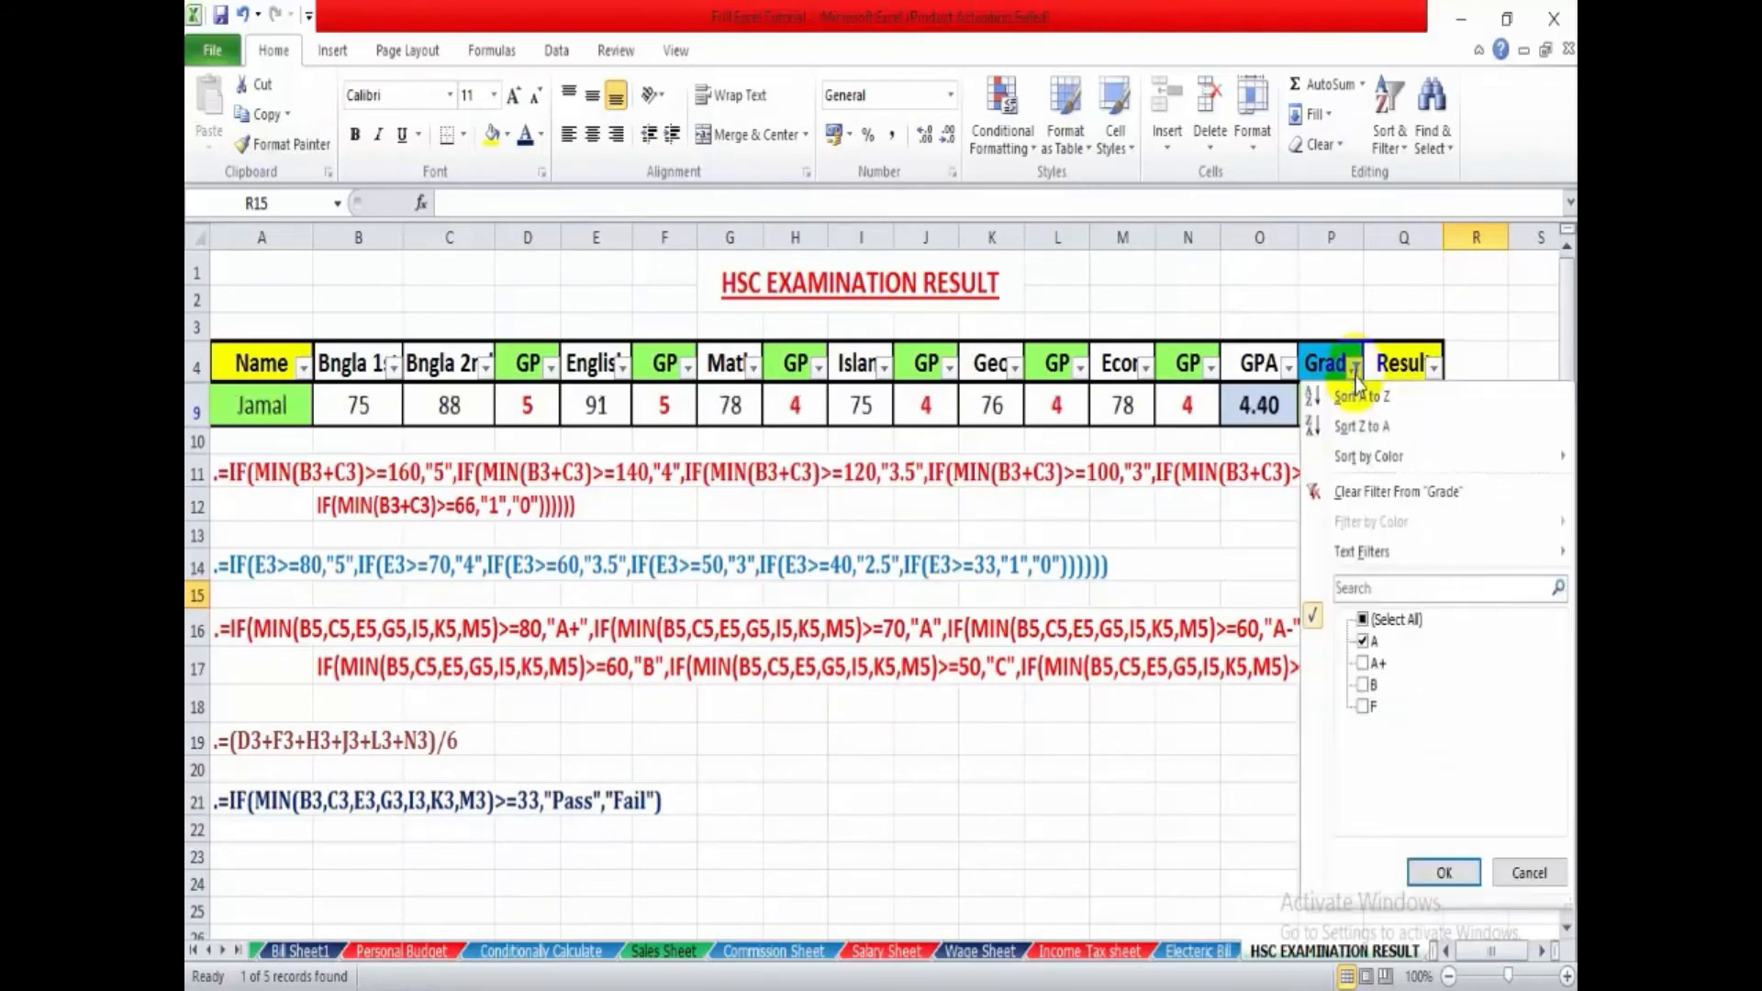
{"action": "left_click", "coordinate": [1364, 705]}
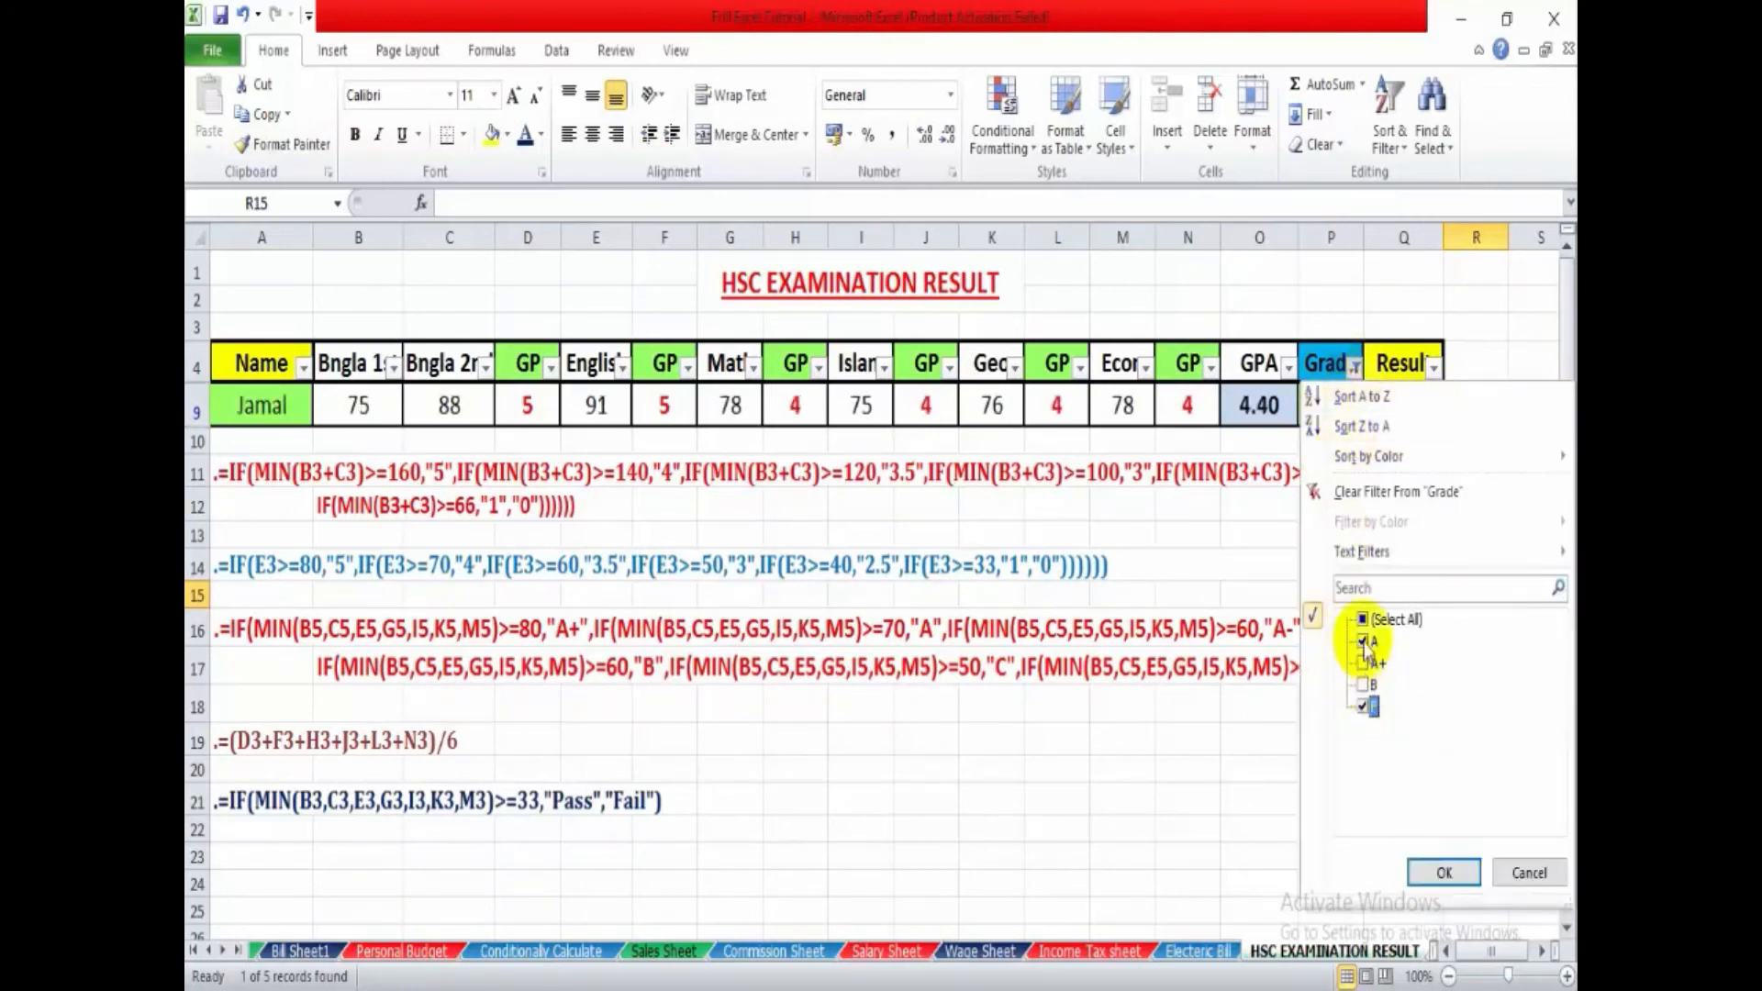
{"action": "left_click", "coordinate": [1364, 642]}
{"action": "left_click", "coordinate": [1439, 868]}
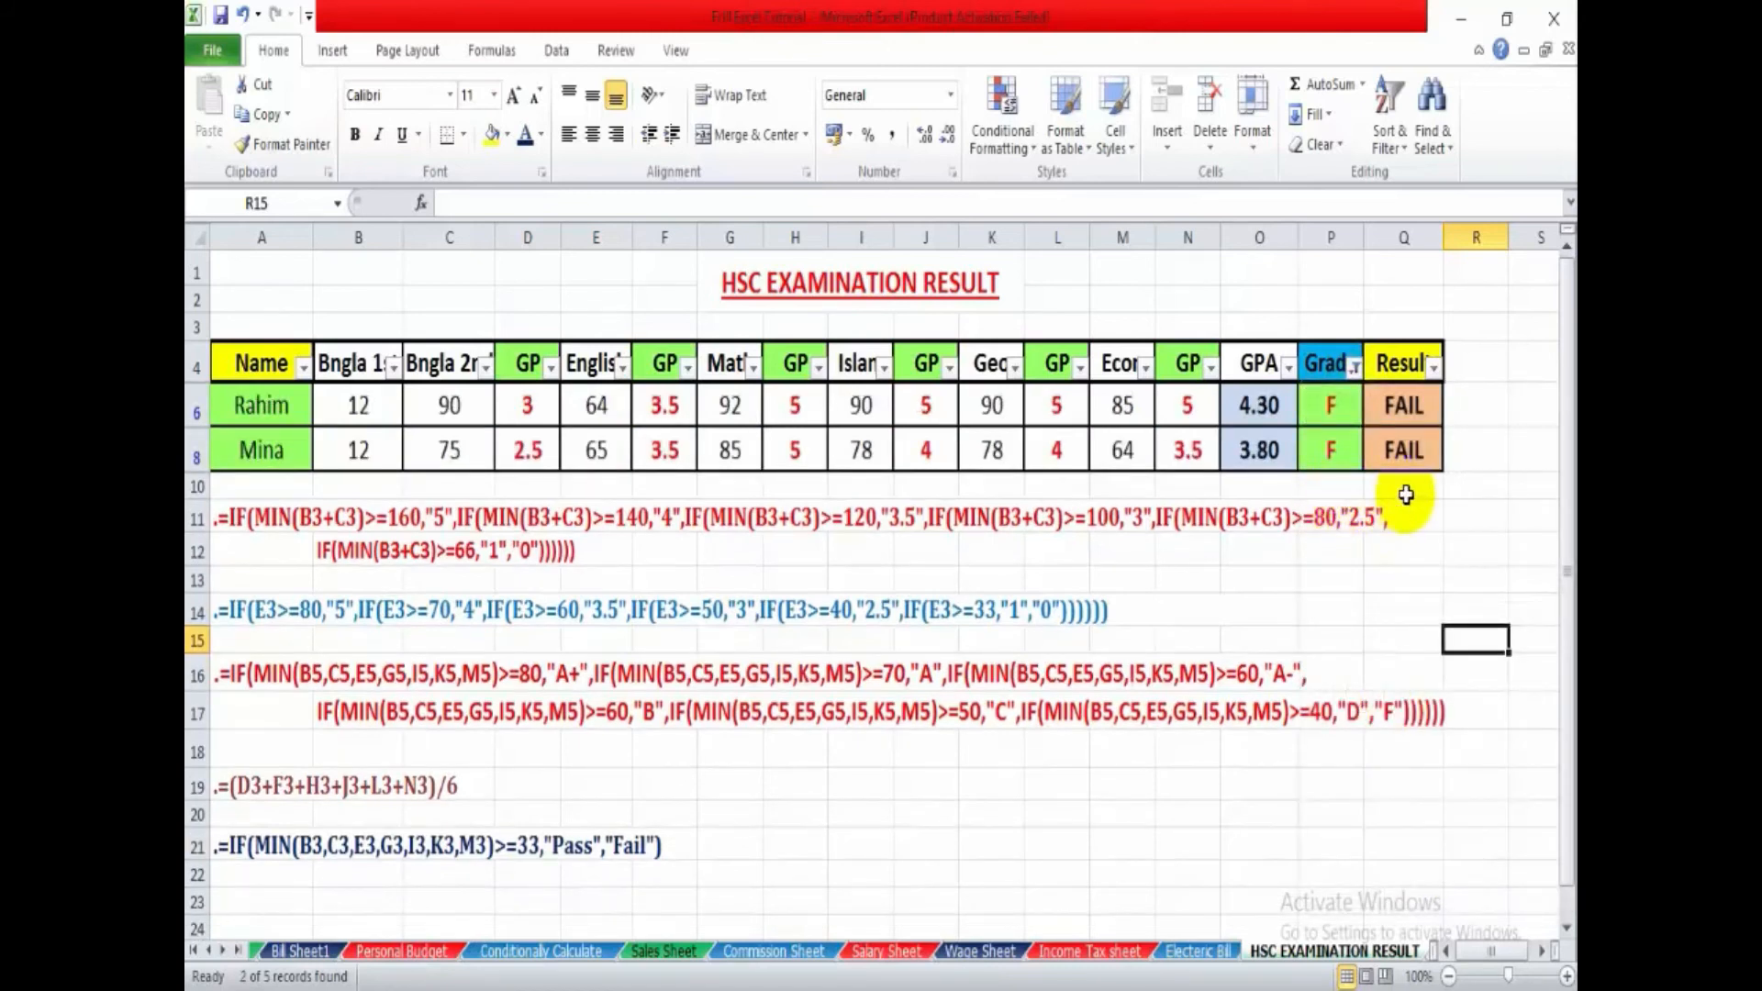
{"action": "left_click", "coordinate": [1329, 451]}
{"action": "left_click", "coordinate": [1408, 548]}
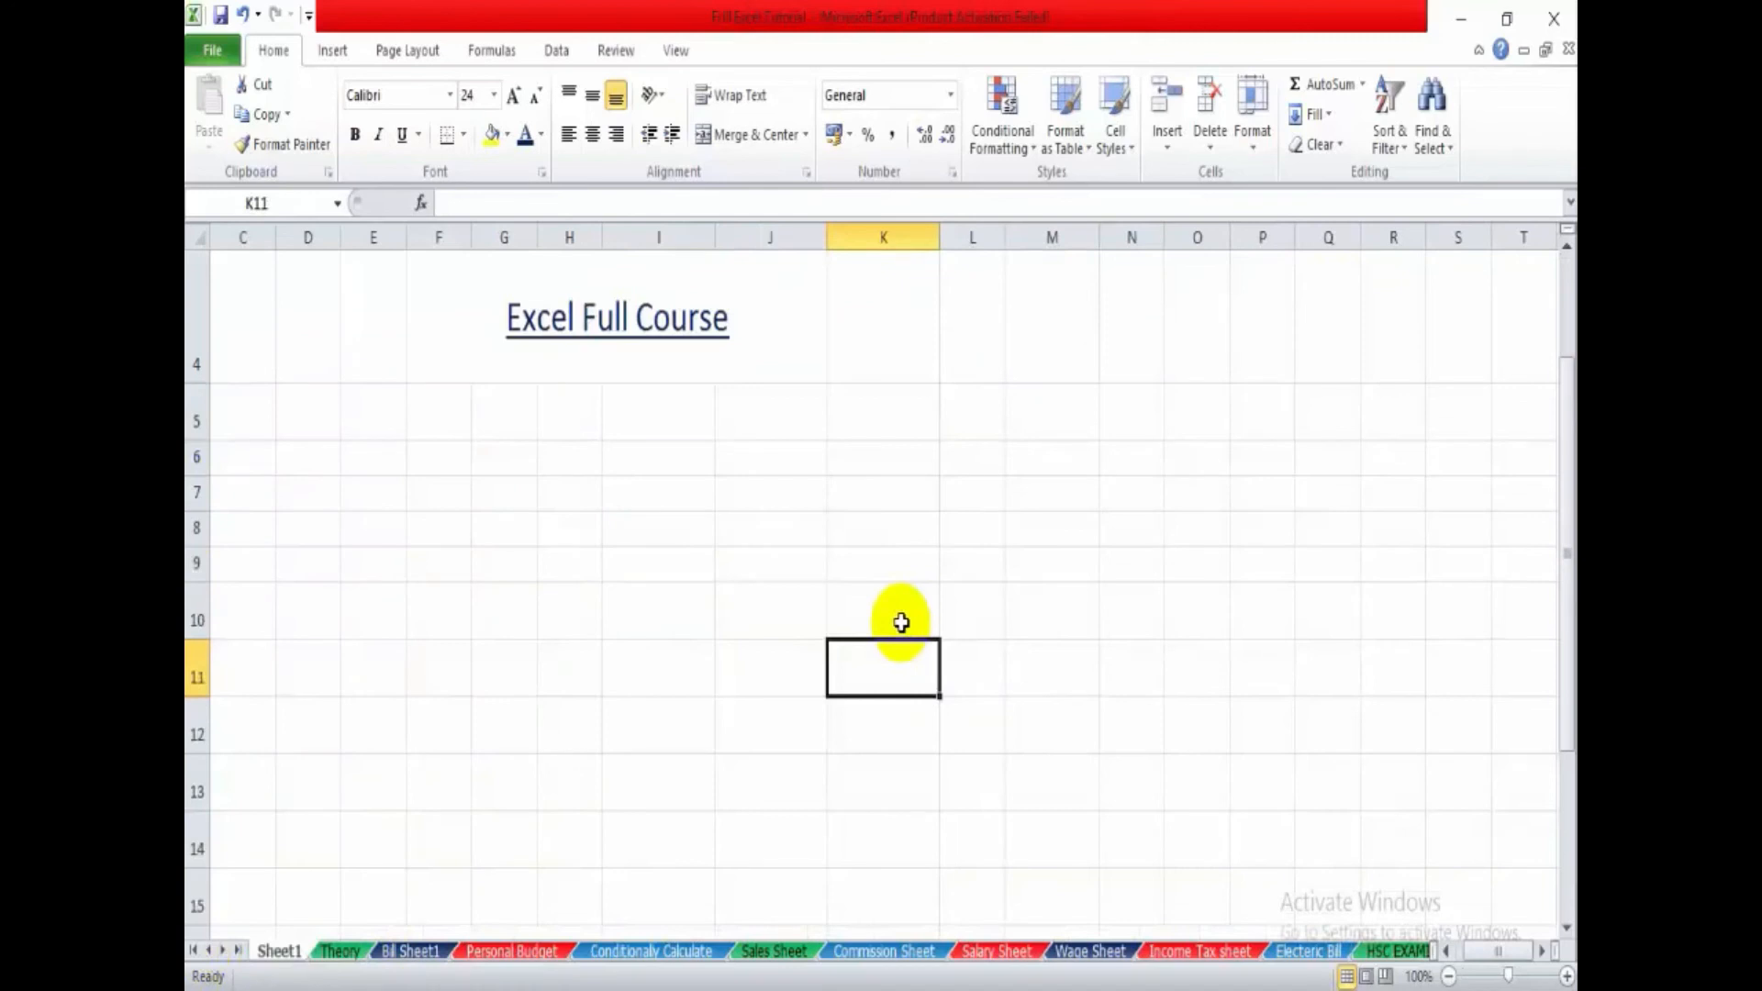
{"action": "left_click", "coordinate": [799, 556]}
{"action": "left_click", "coordinate": [904, 533]}
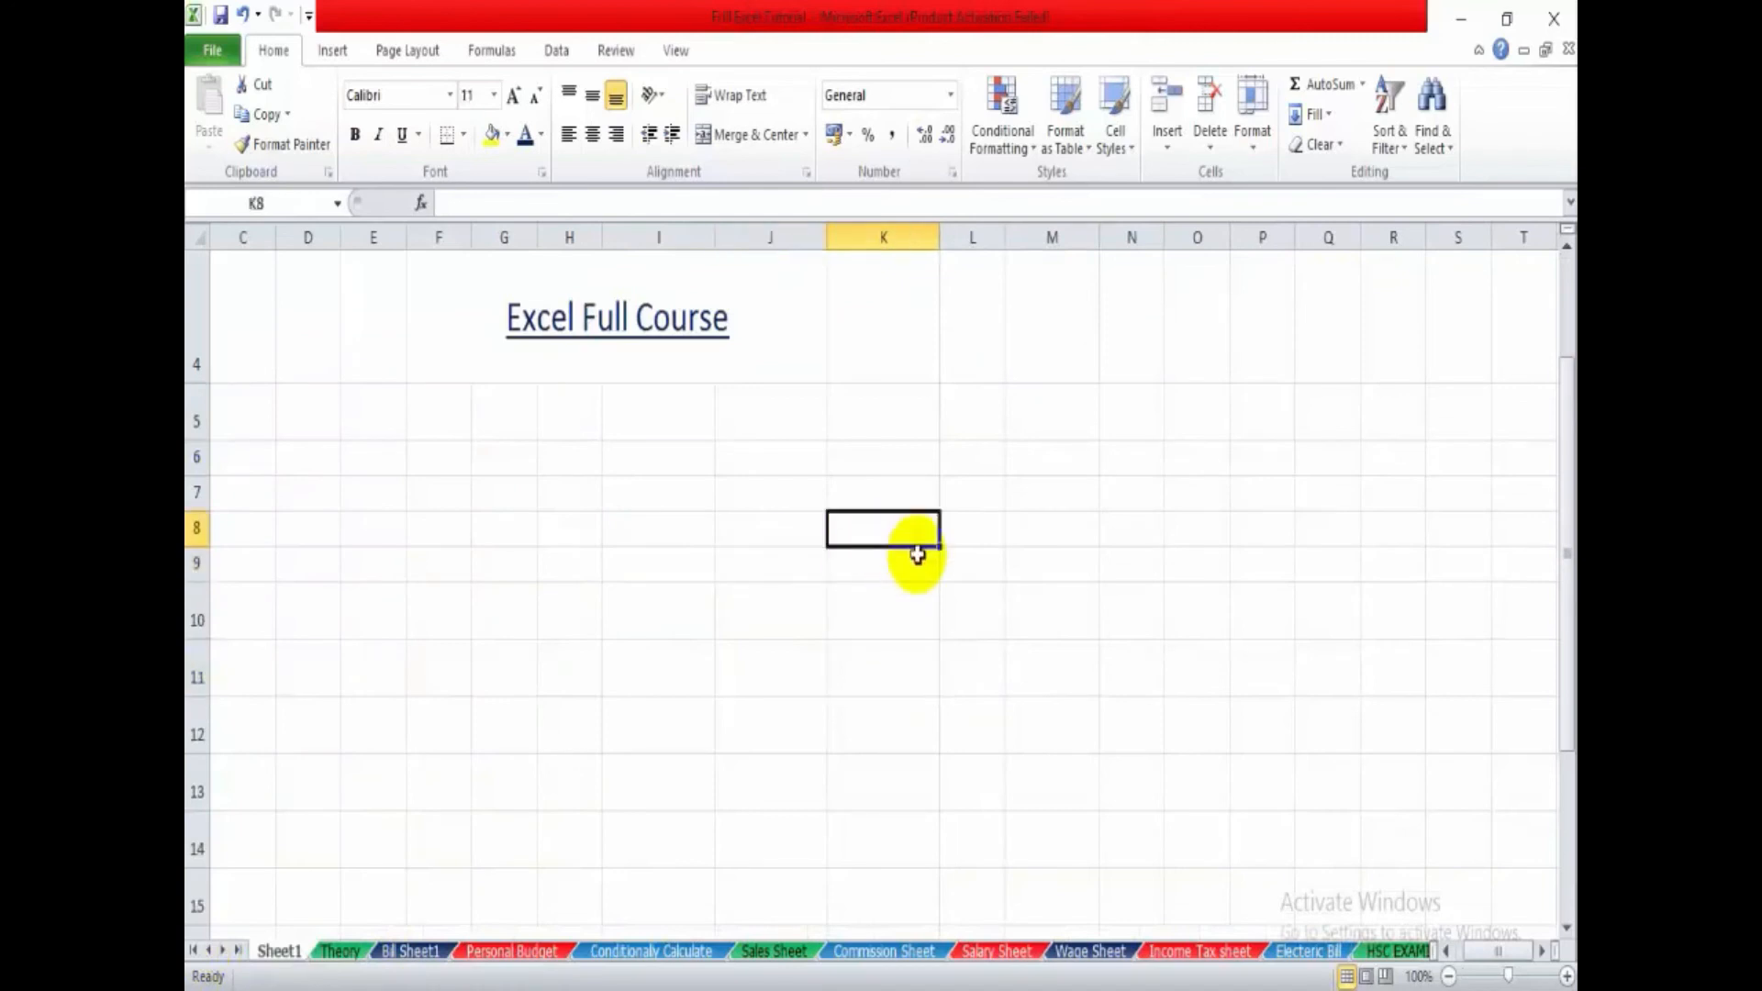
{"action": "left_click", "coordinate": [573, 528]}
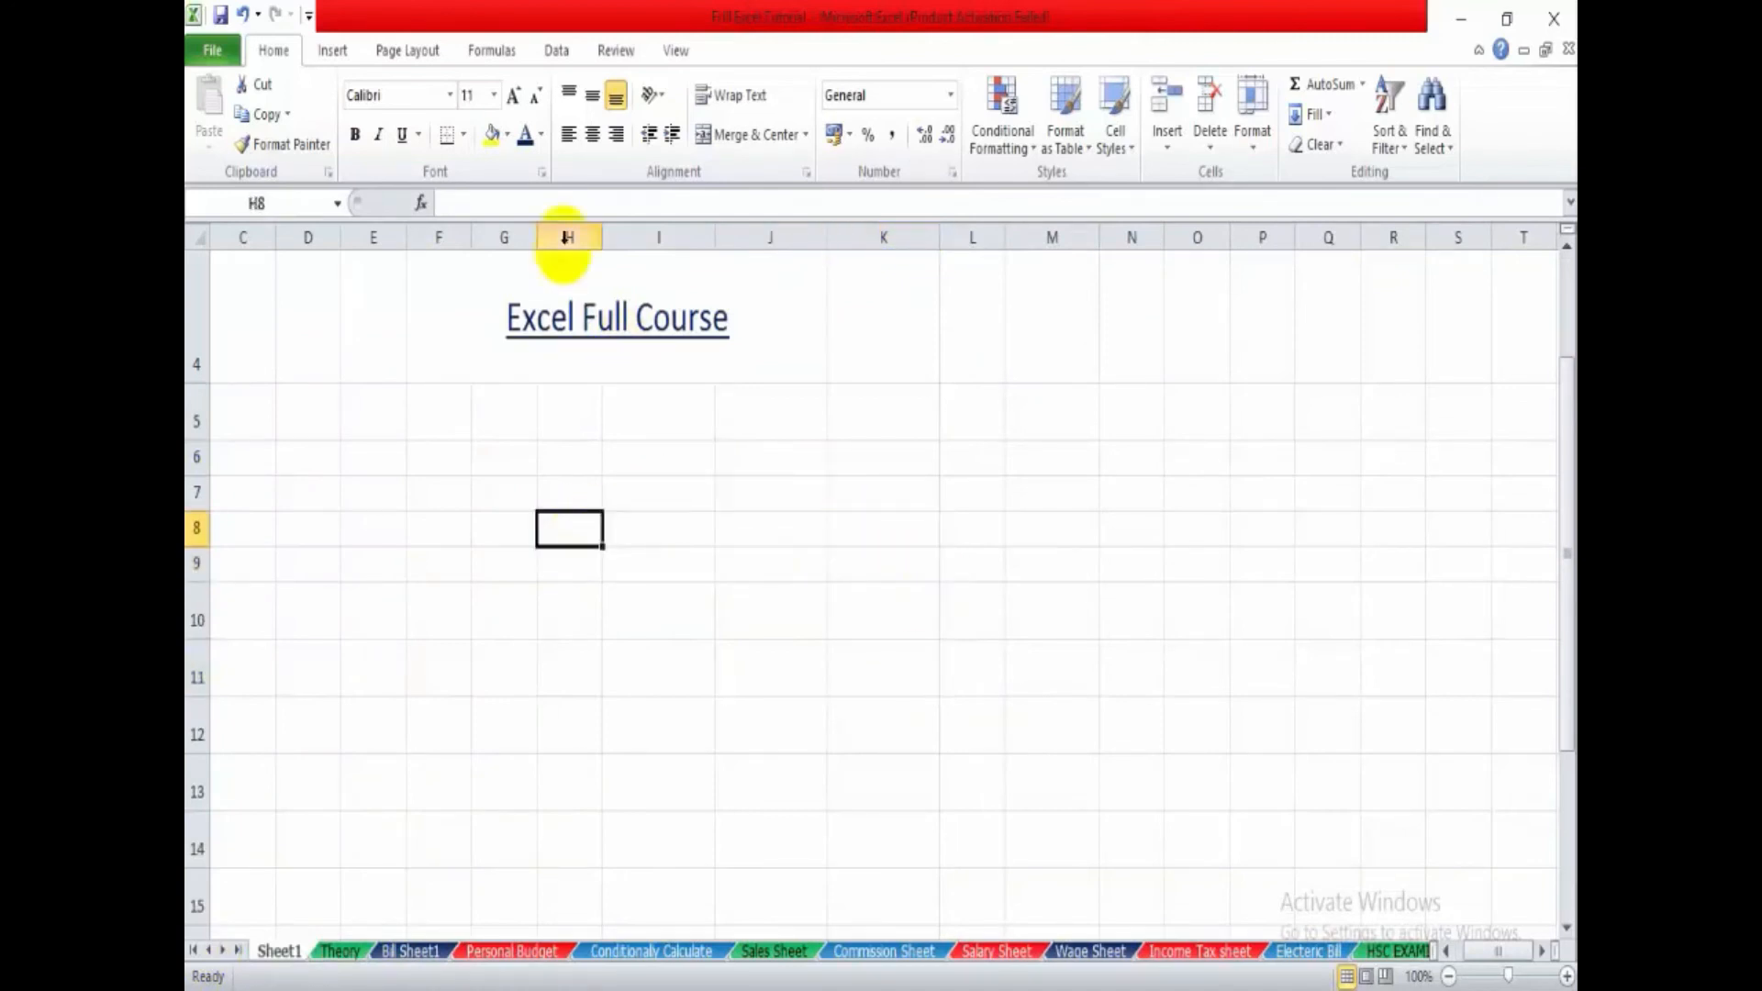
{"action": "left_click", "coordinate": [1443, 143]}
{"action": "left_click", "coordinate": [1165, 299]}
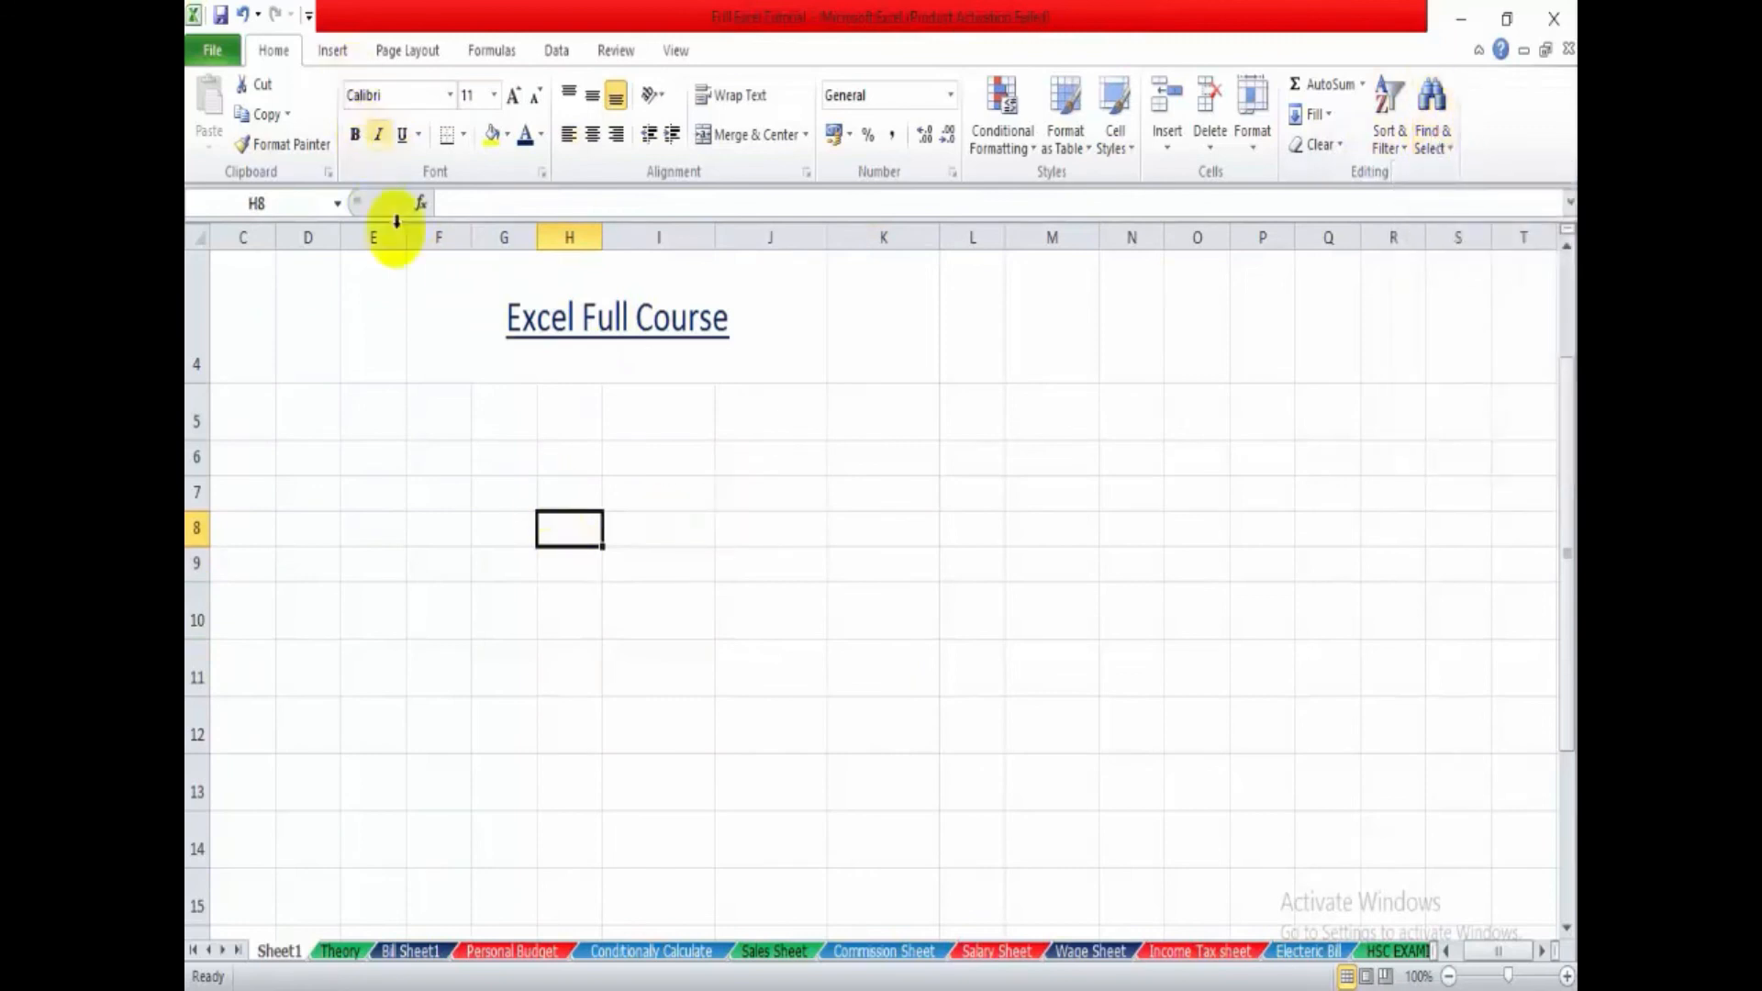
- Look through the objects that can be inserted on Sheet1, including tables, screenshots, column charts and WordArt
{"action": "left_click", "coordinate": [332, 51]}
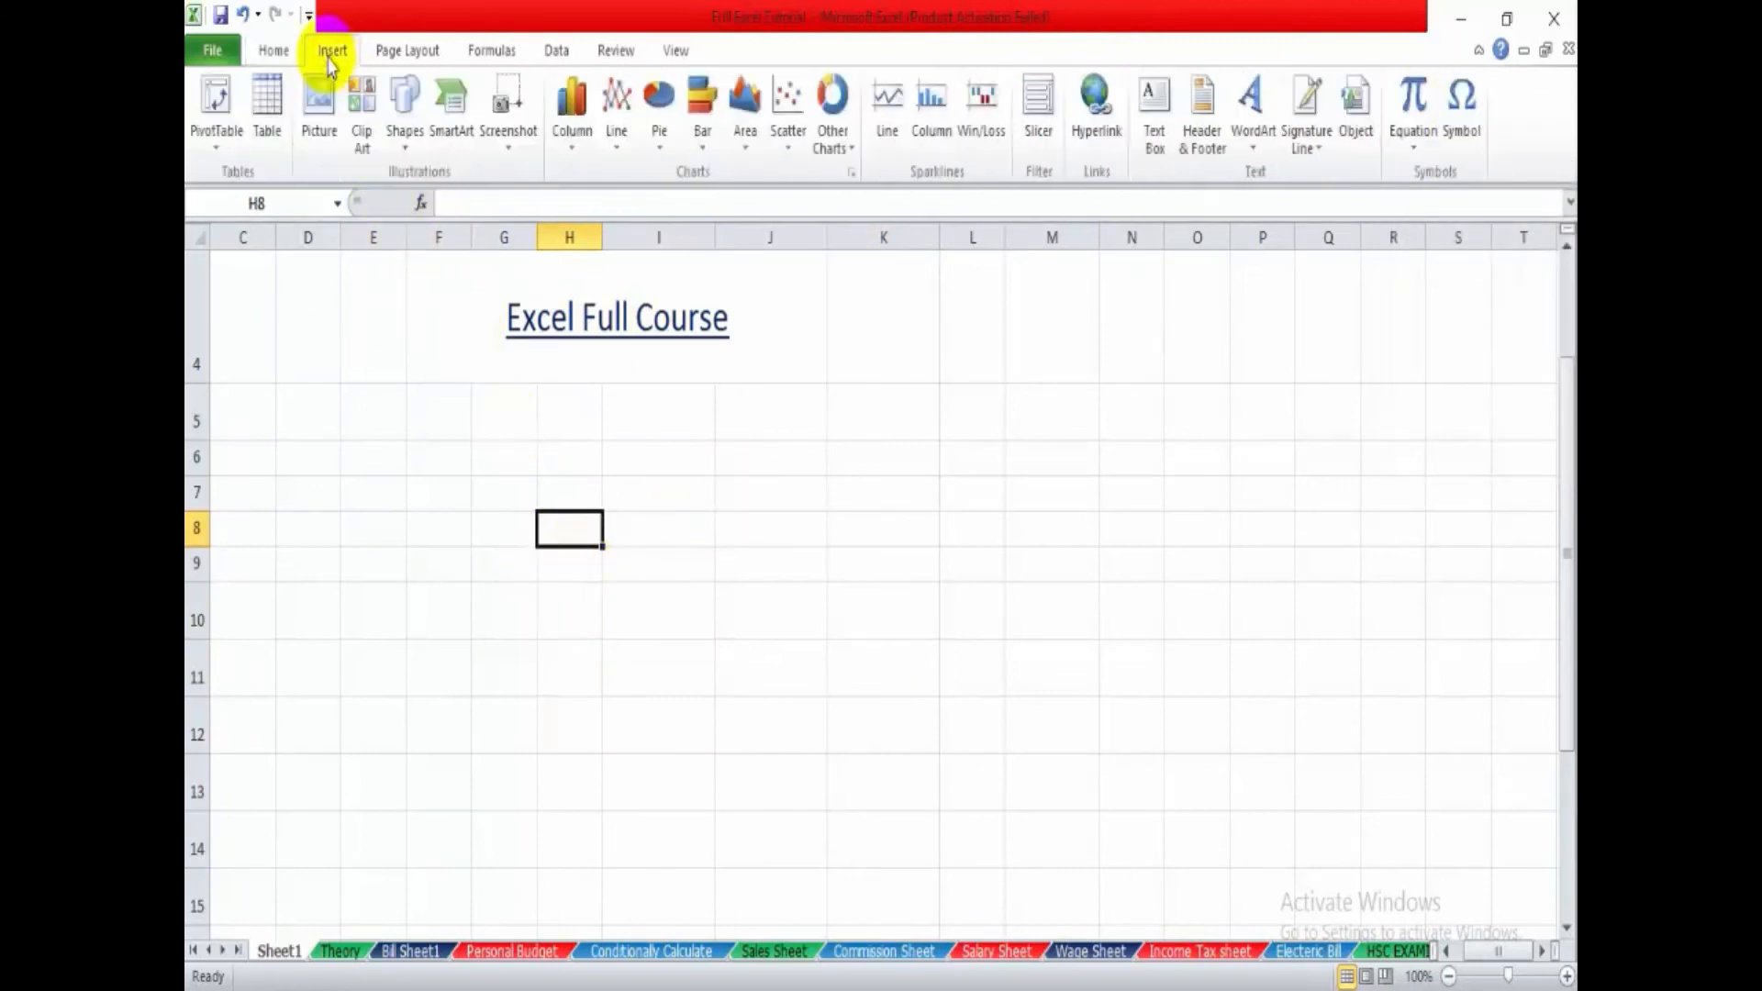
{"action": "left_click", "coordinate": [267, 128]}
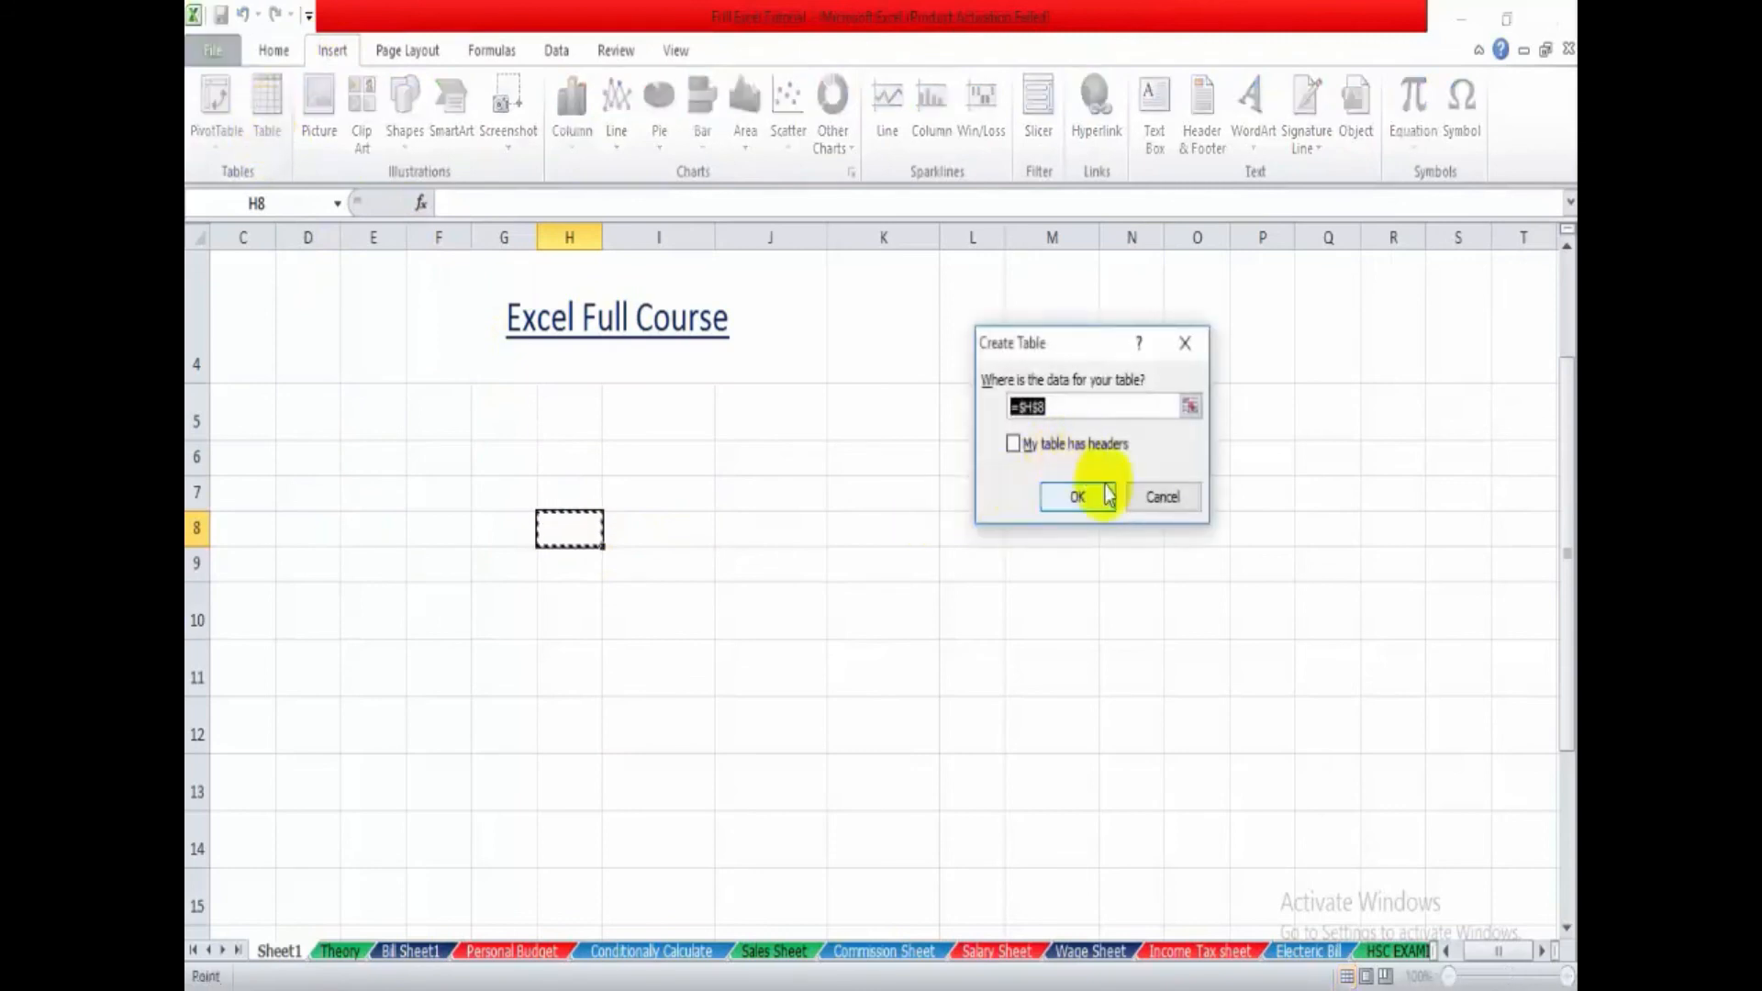
{"action": "left_click", "coordinate": [1161, 495]}
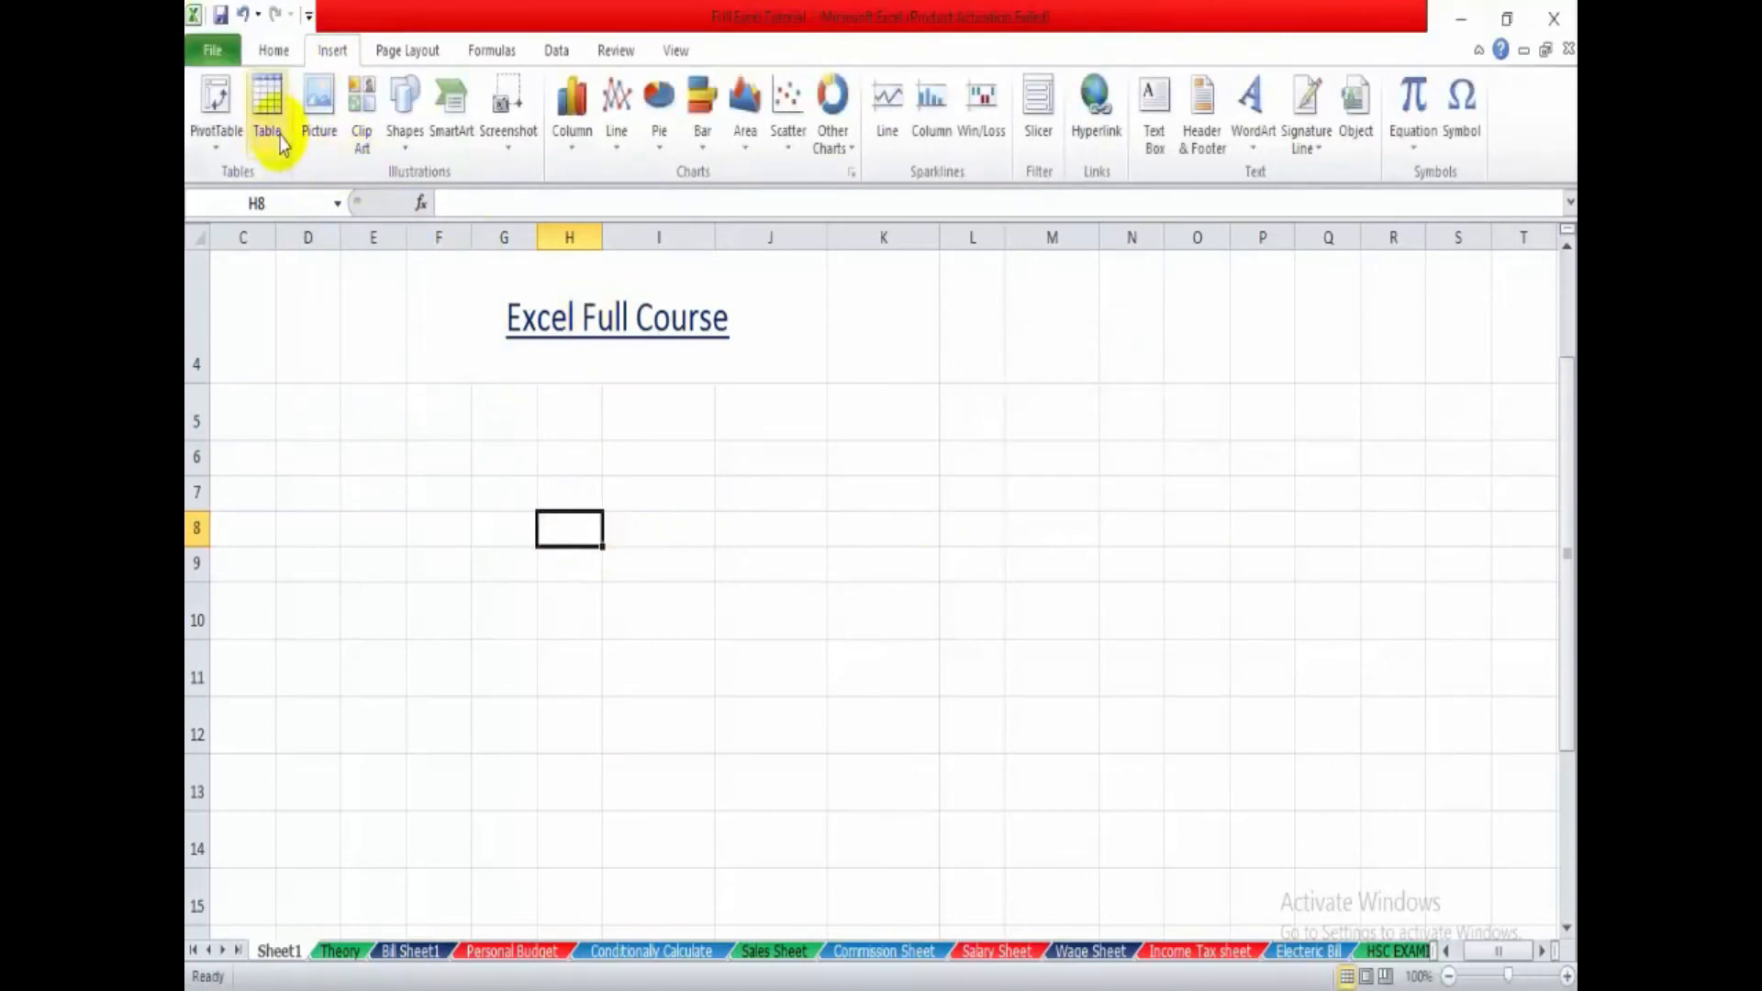
{"action": "left_click", "coordinate": [514, 146]}
{"action": "left_click", "coordinate": [514, 146]}
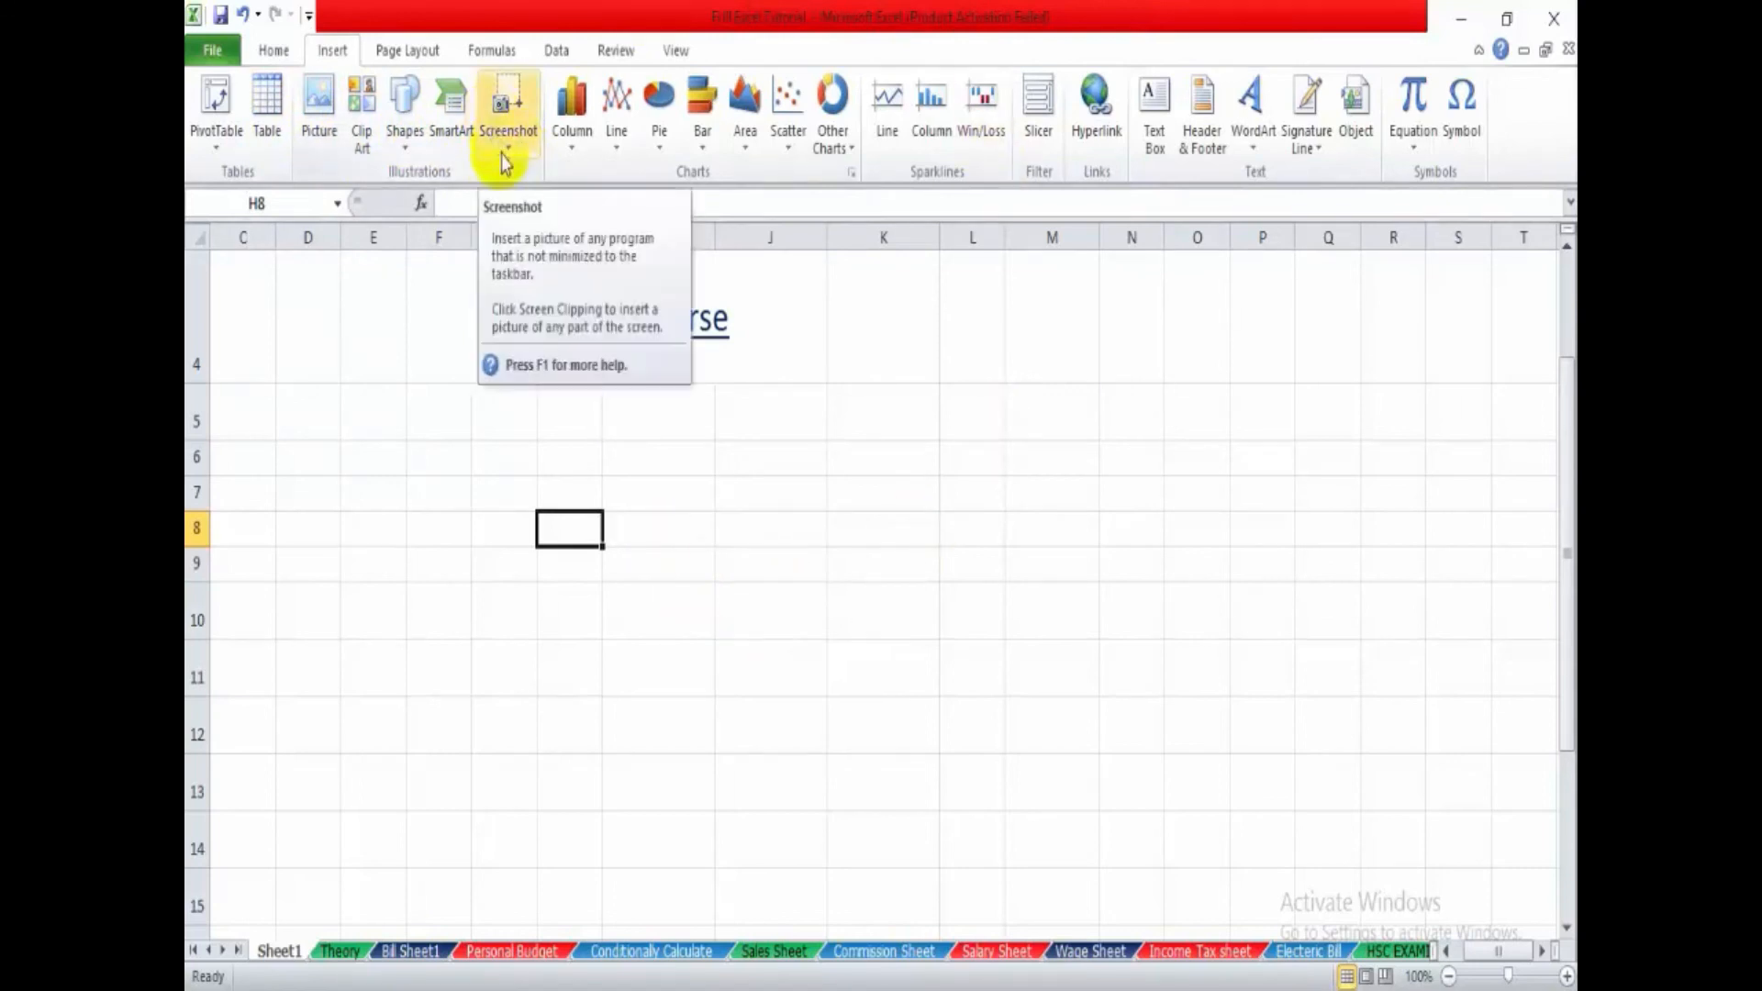
{"action": "left_click", "coordinate": [566, 150]}
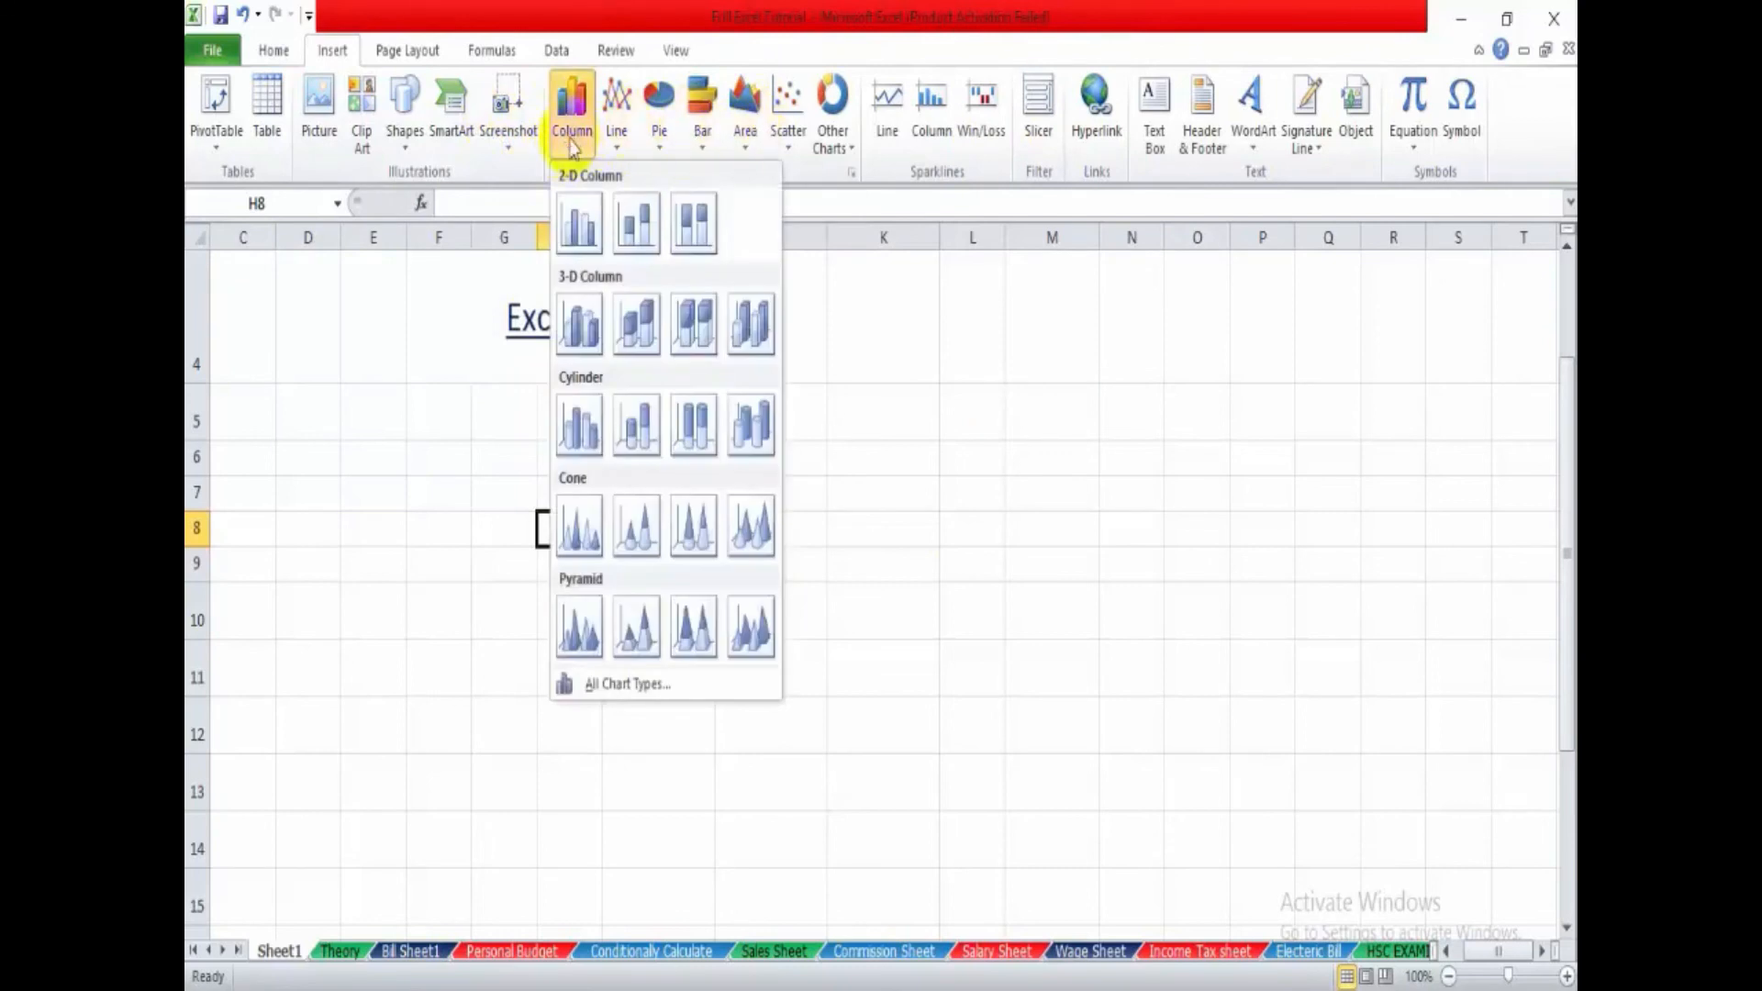
{"action": "left_click", "coordinate": [571, 145]}
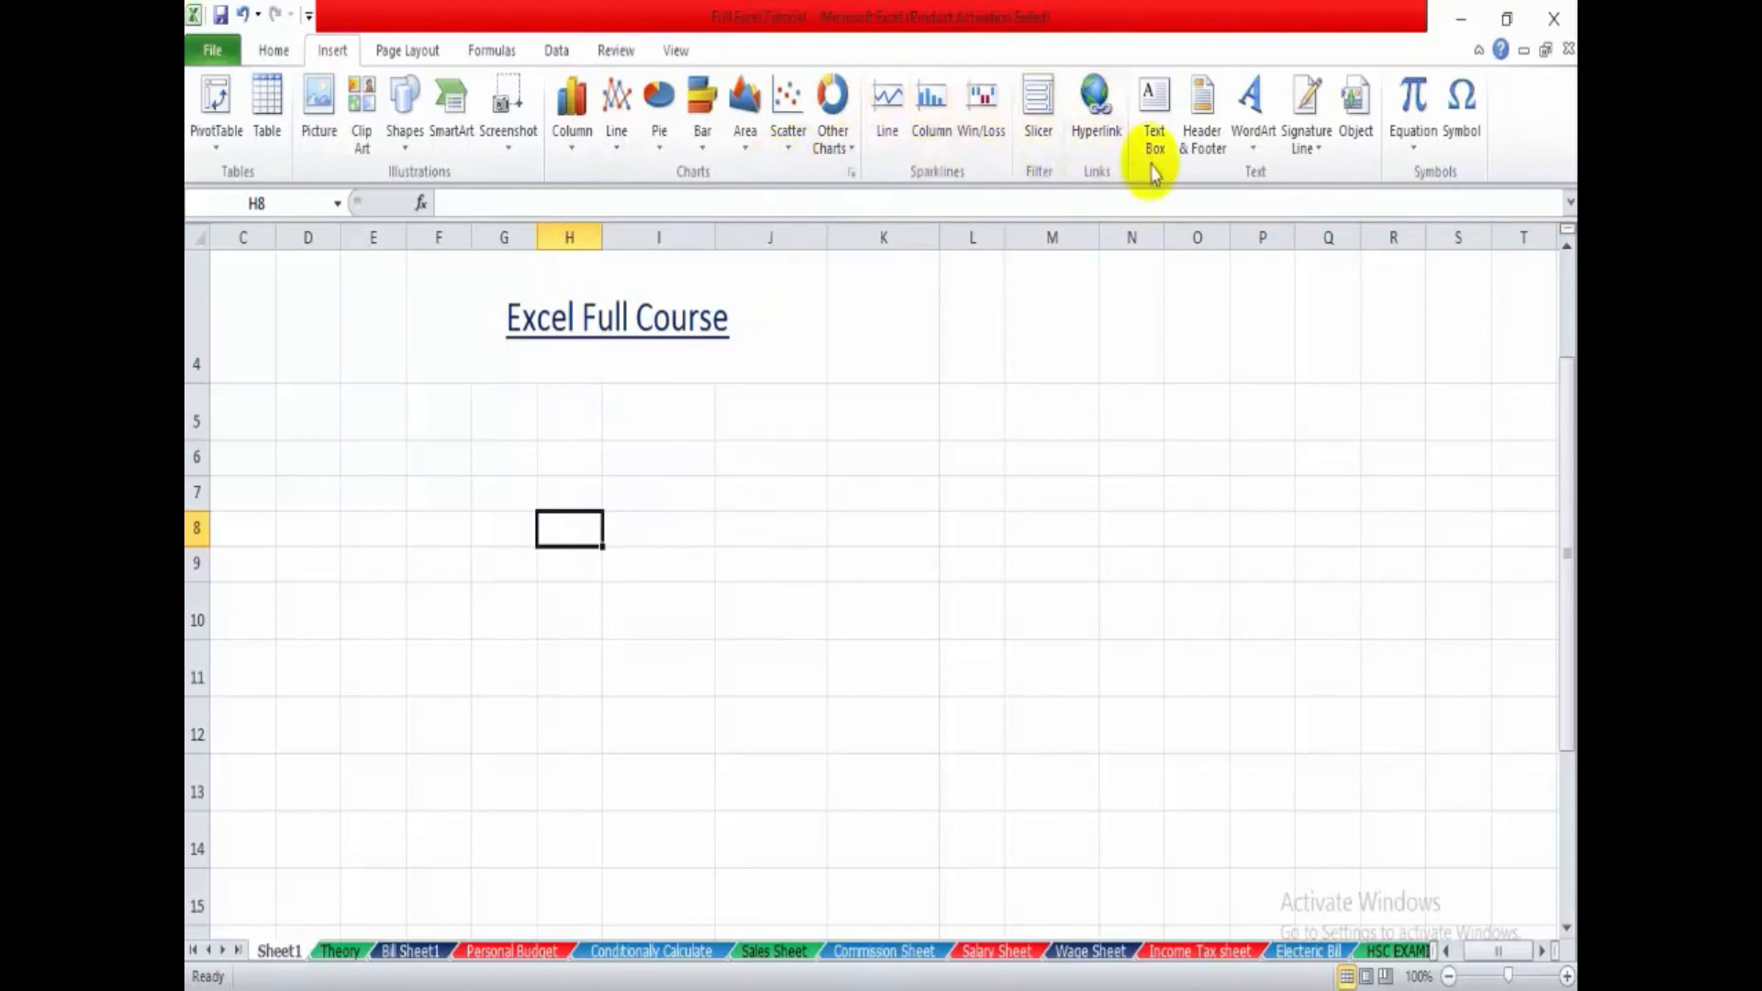
{"action": "left_click", "coordinate": [1251, 145]}
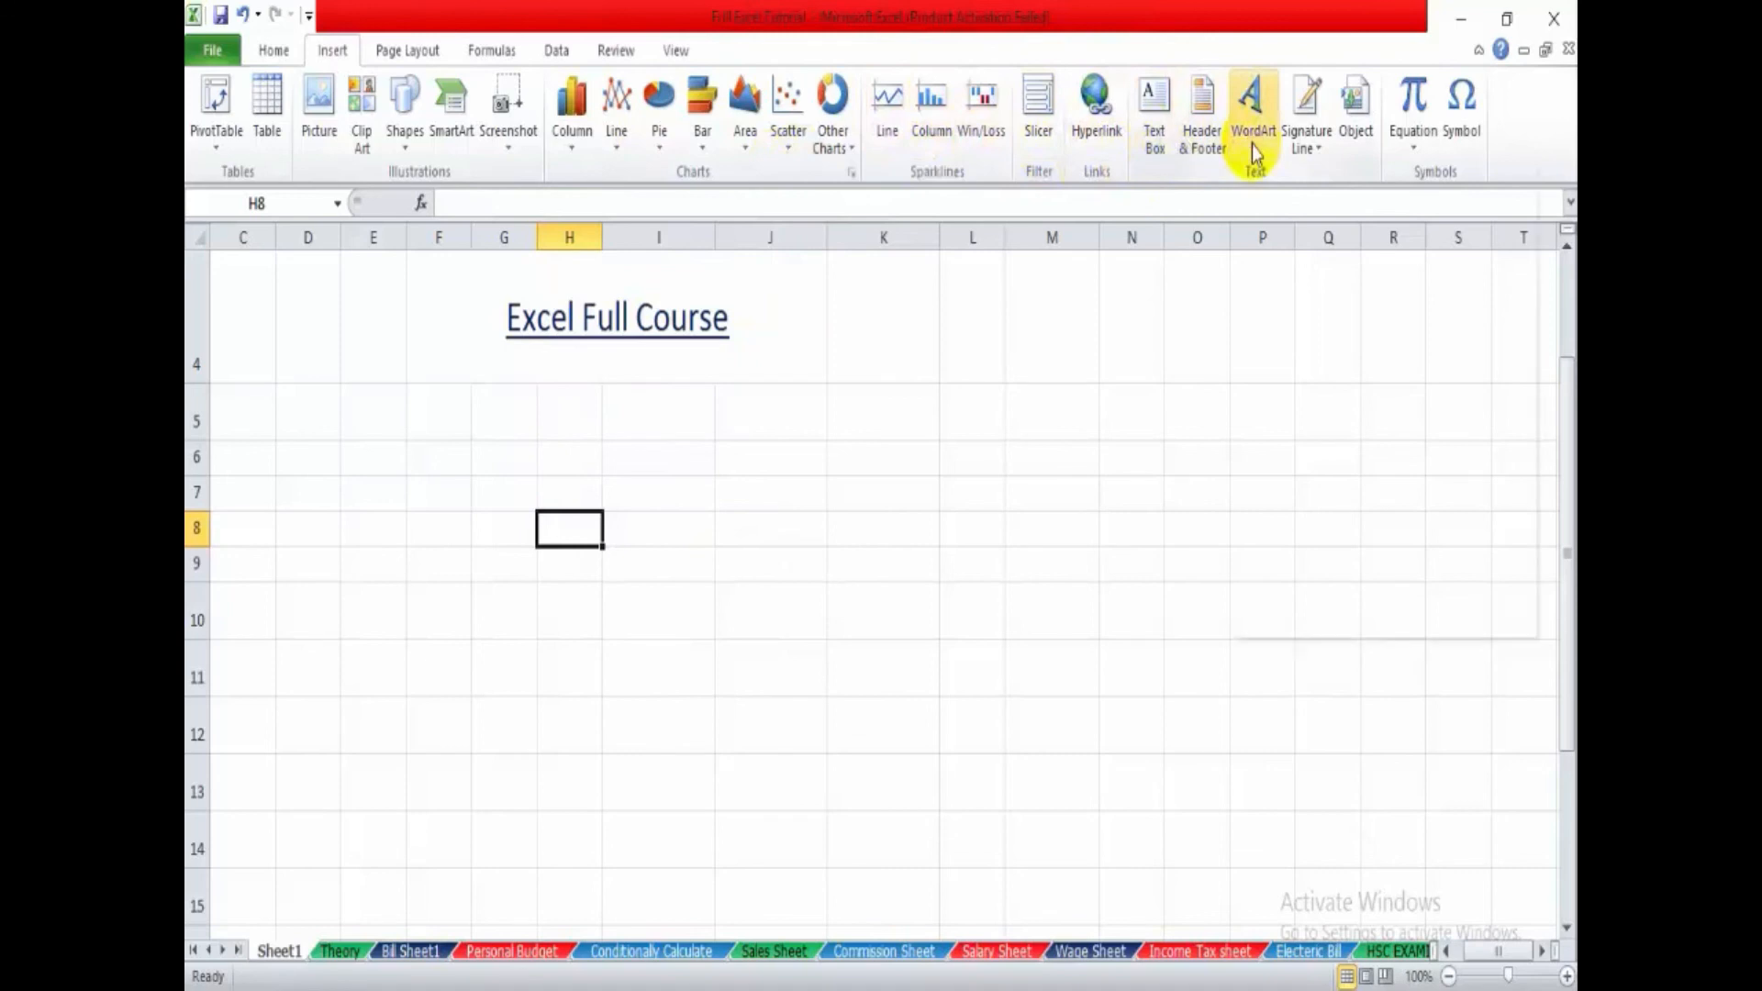
{"action": "left_click", "coordinate": [1255, 152]}
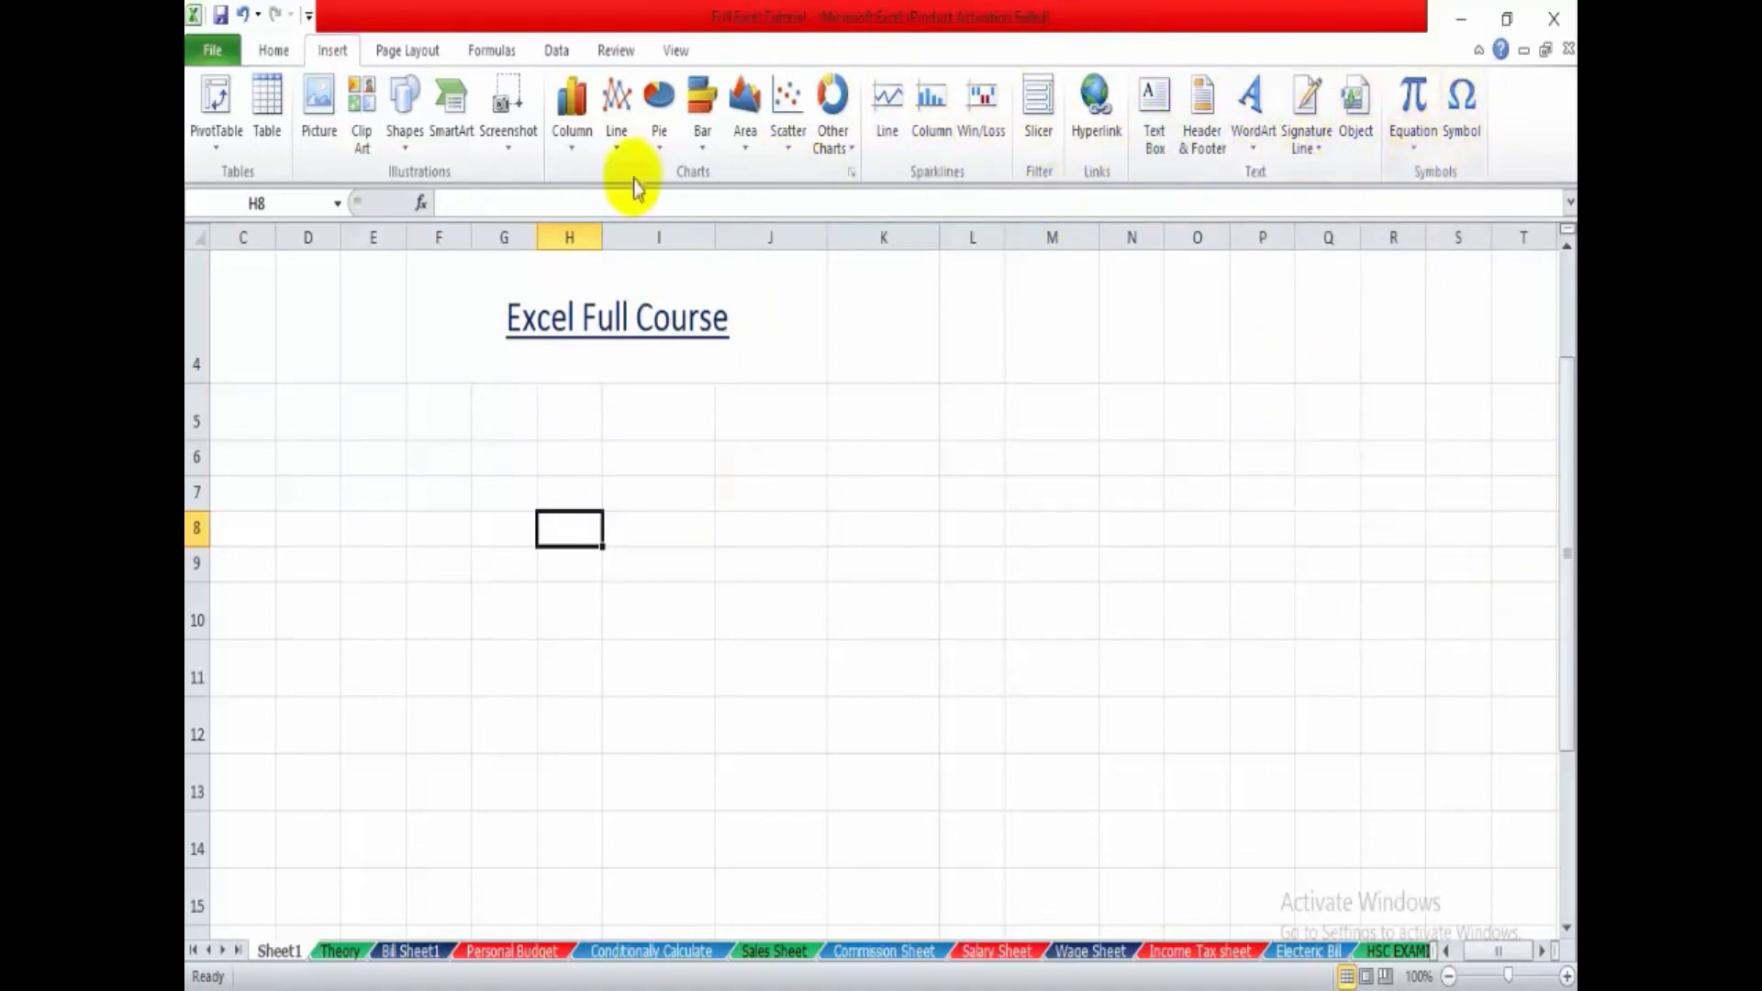
- Set the cells D2 to L4, holding the Microsoft Excel and Excel Full Course titles, as the print area
{"action": "left_click", "coordinate": [407, 51]}
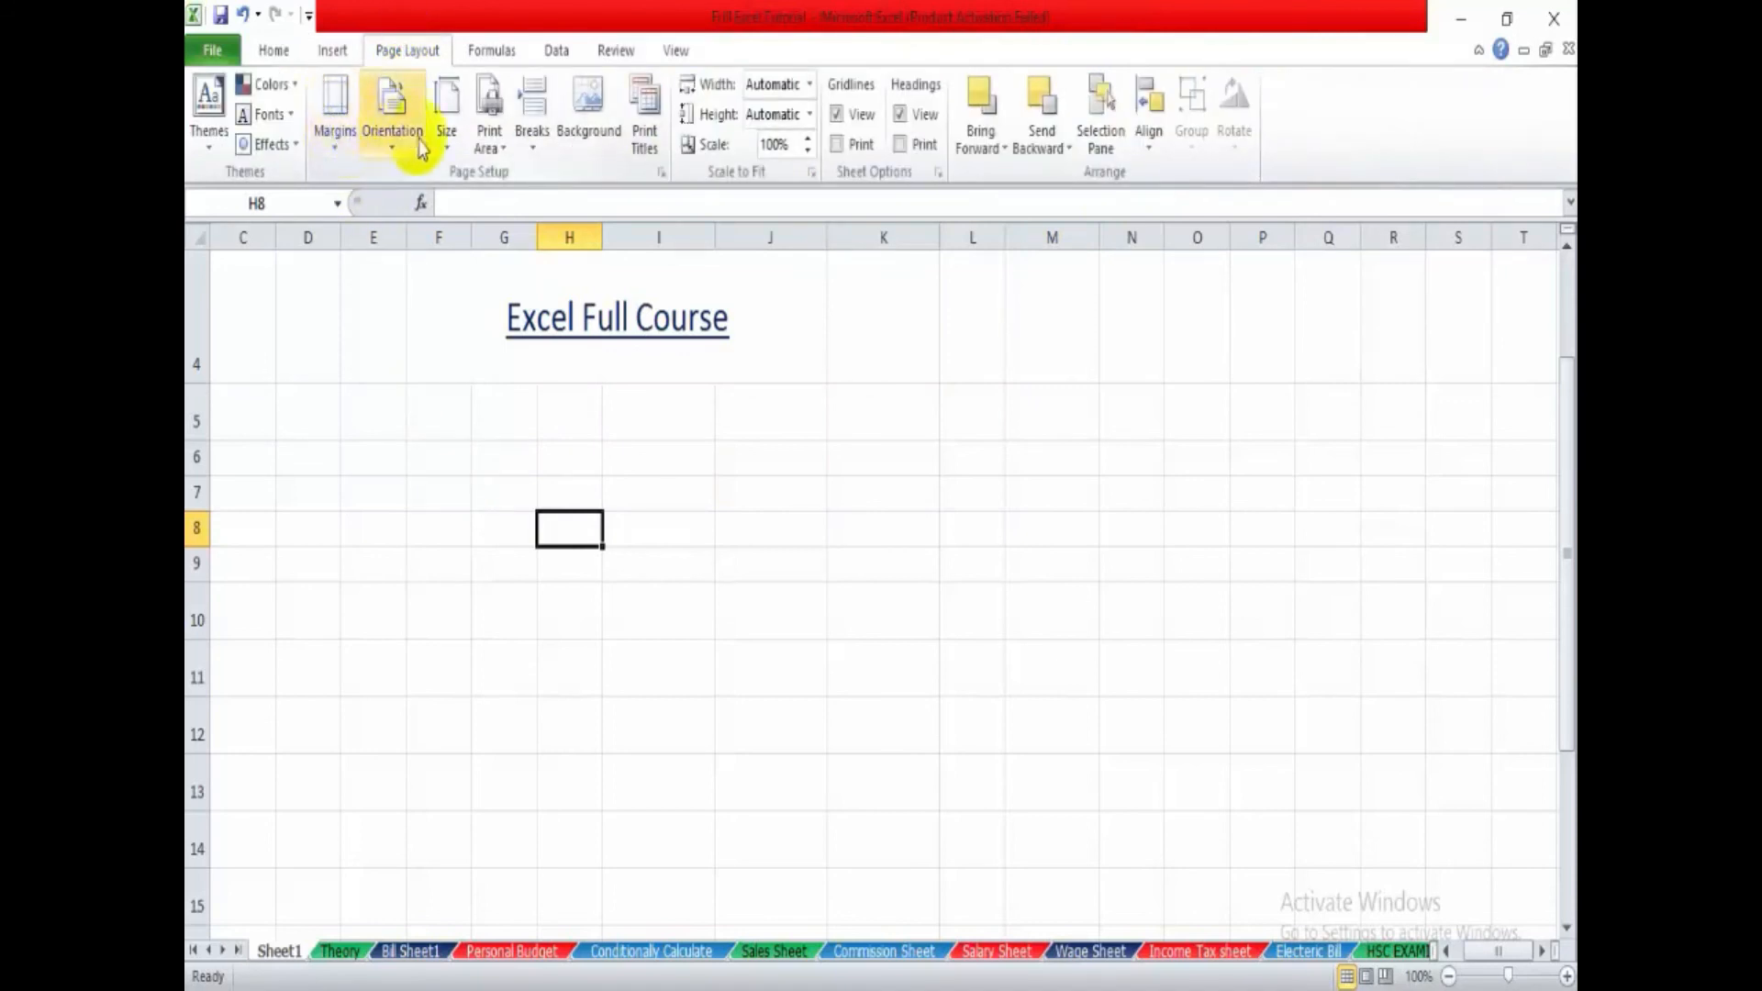
{"action": "left_click", "coordinate": [494, 146]}
{"action": "left_click", "coordinate": [566, 594]}
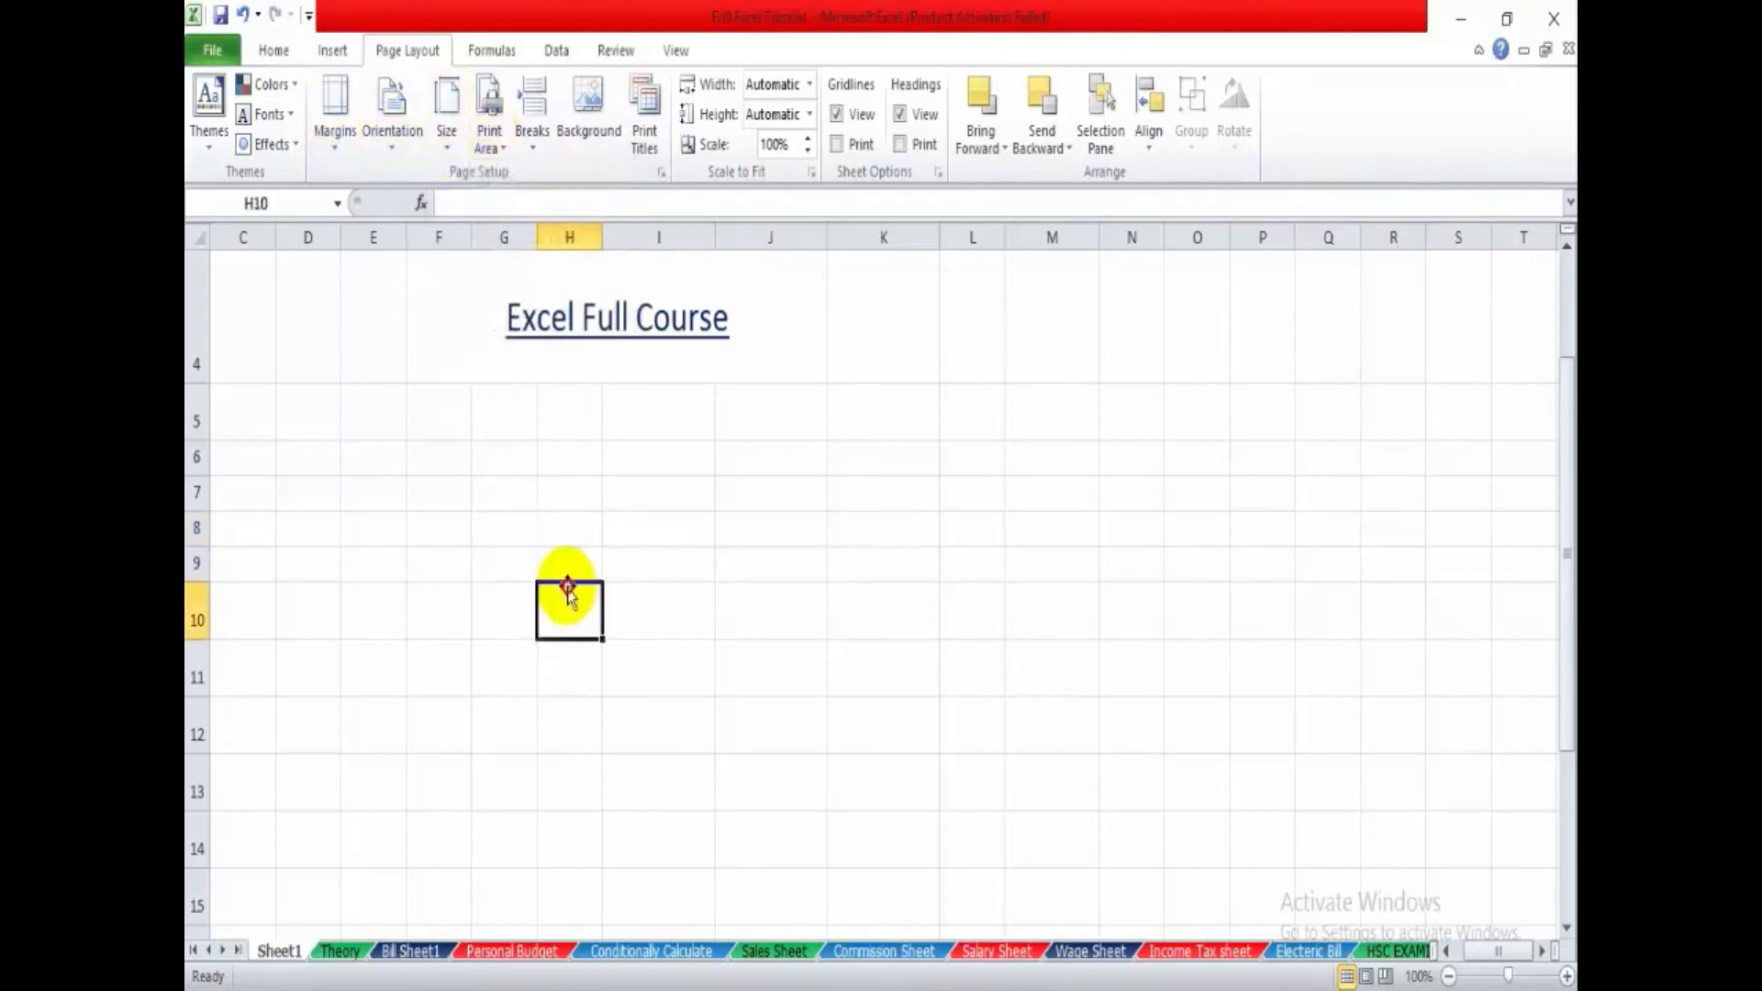
{"action": "left_click", "coordinate": [698, 455]}
{"action": "scroll", "coordinate": [647, 592], "scroll_direction": "up", "scroll_amount": 1}
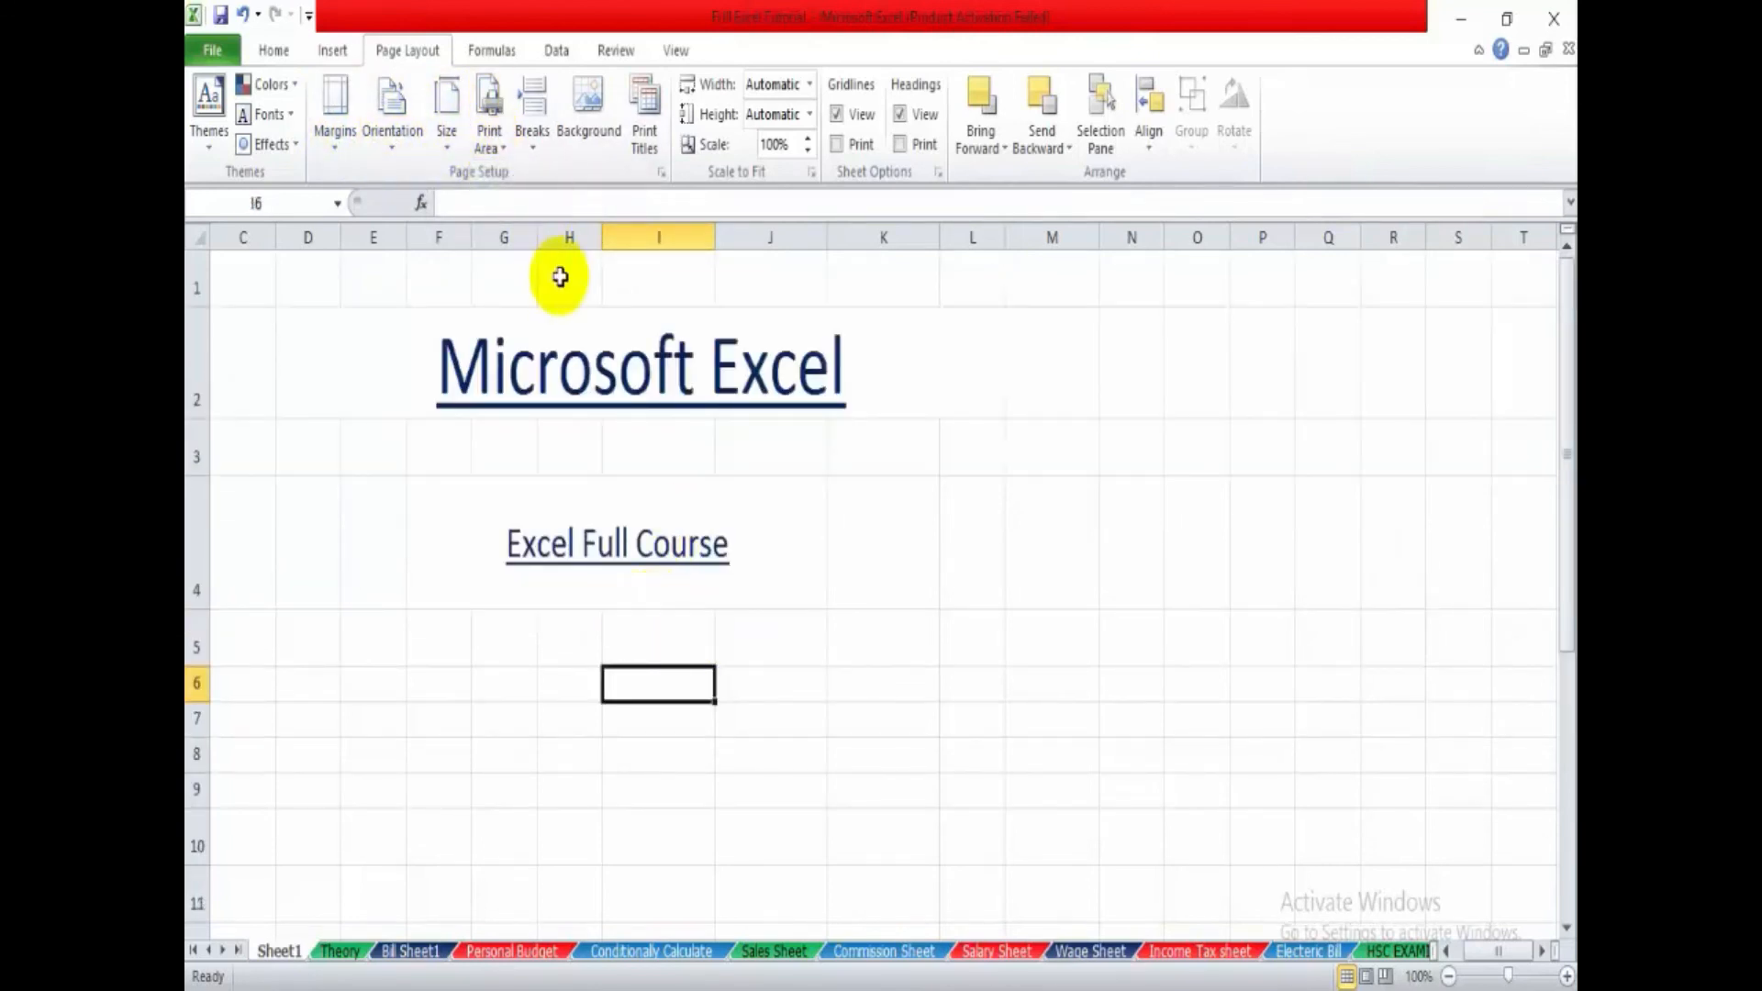
{"action": "left_click", "coordinate": [981, 451]}
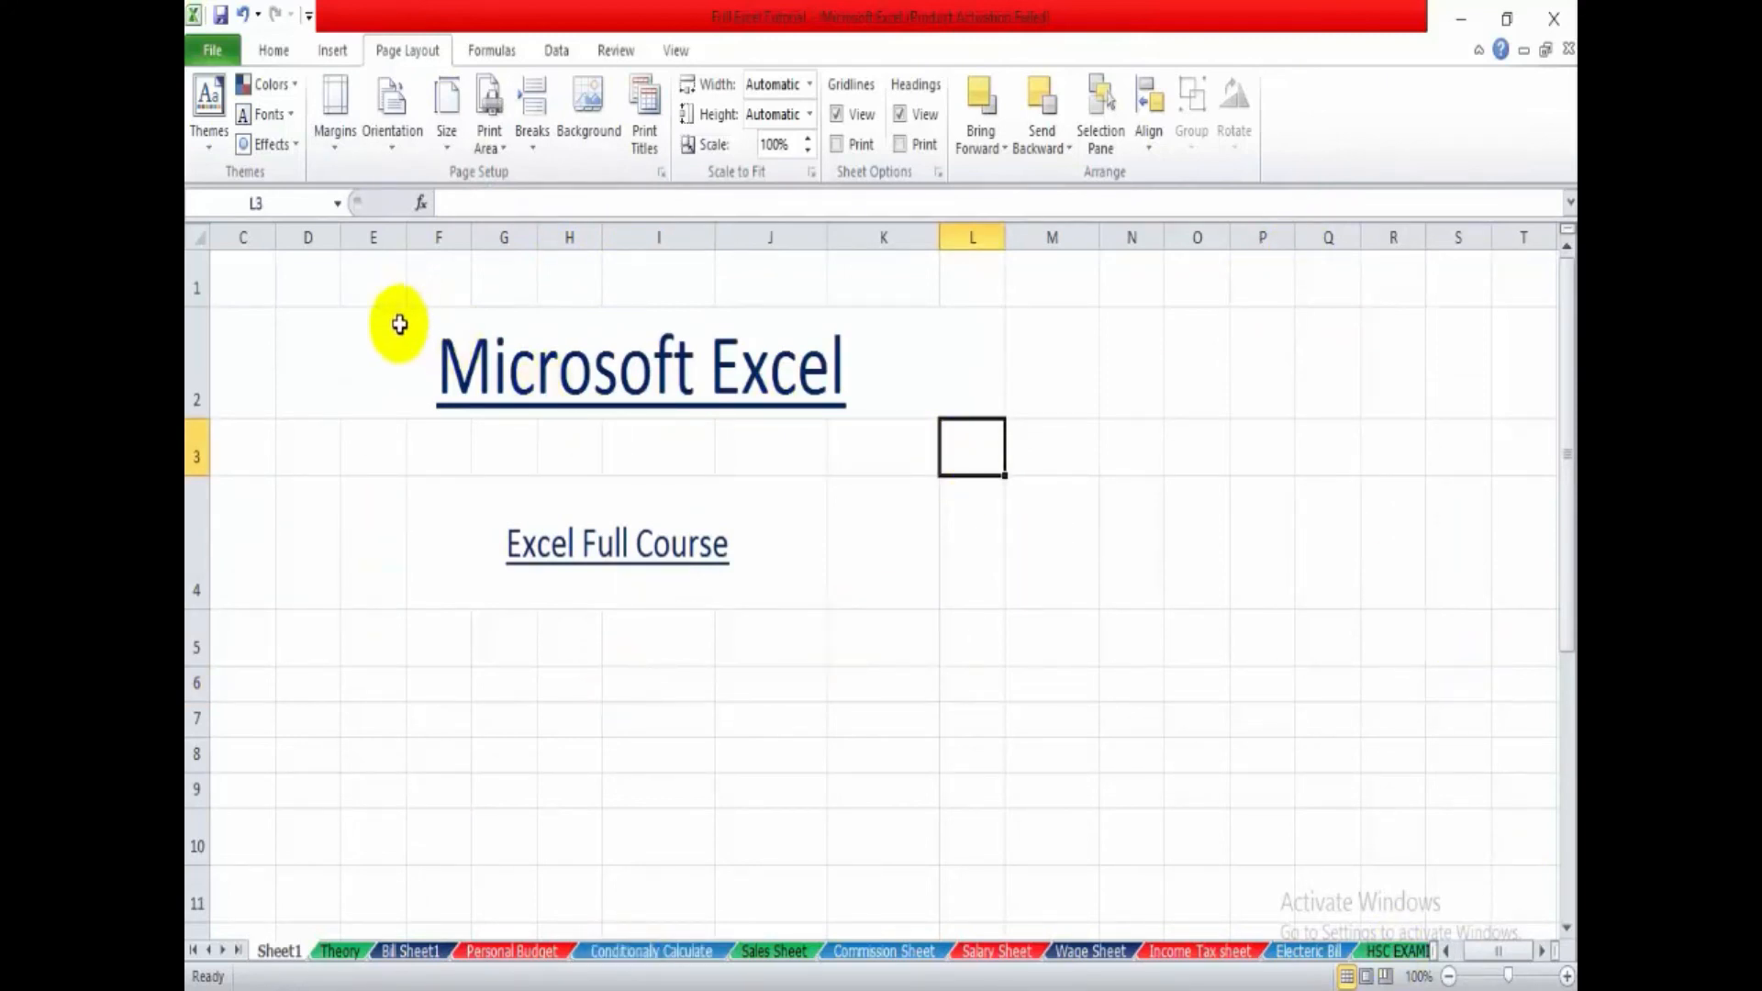
{"action": "left_click_drag", "start_coordinate": [399, 324], "coordinate": [520, 521]}
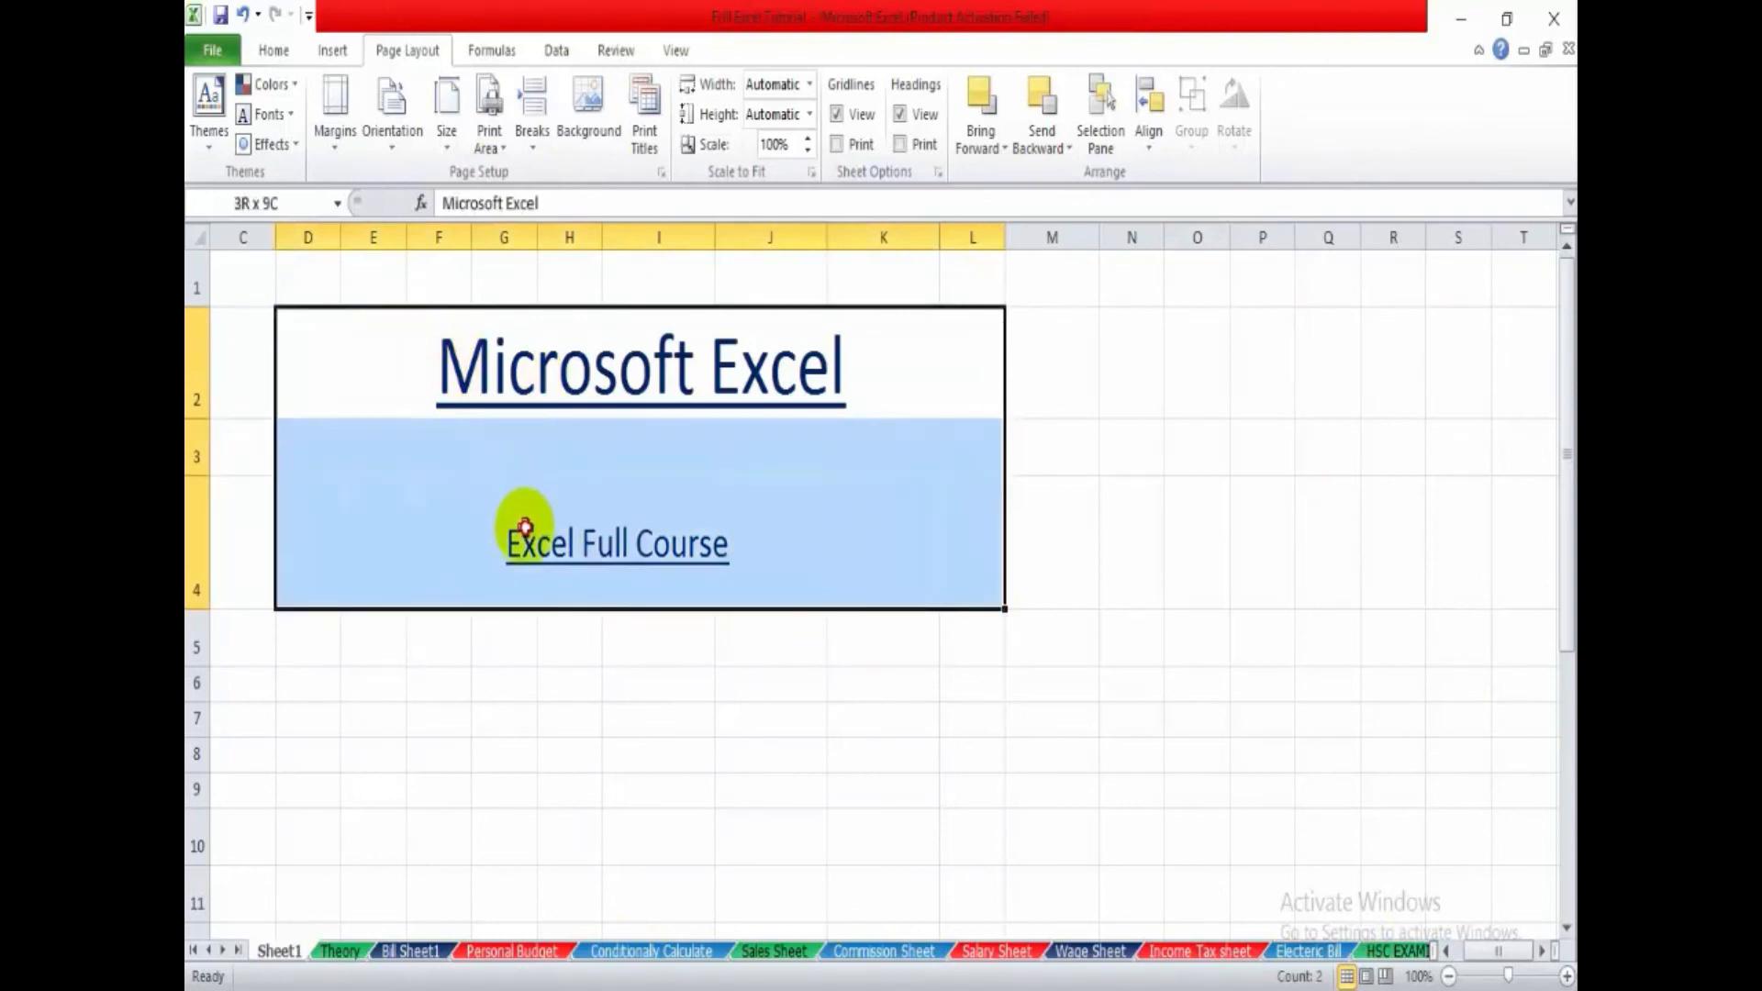
{"action": "left_click", "coordinate": [931, 558]}
{"action": "left_click", "coordinate": [419, 382]}
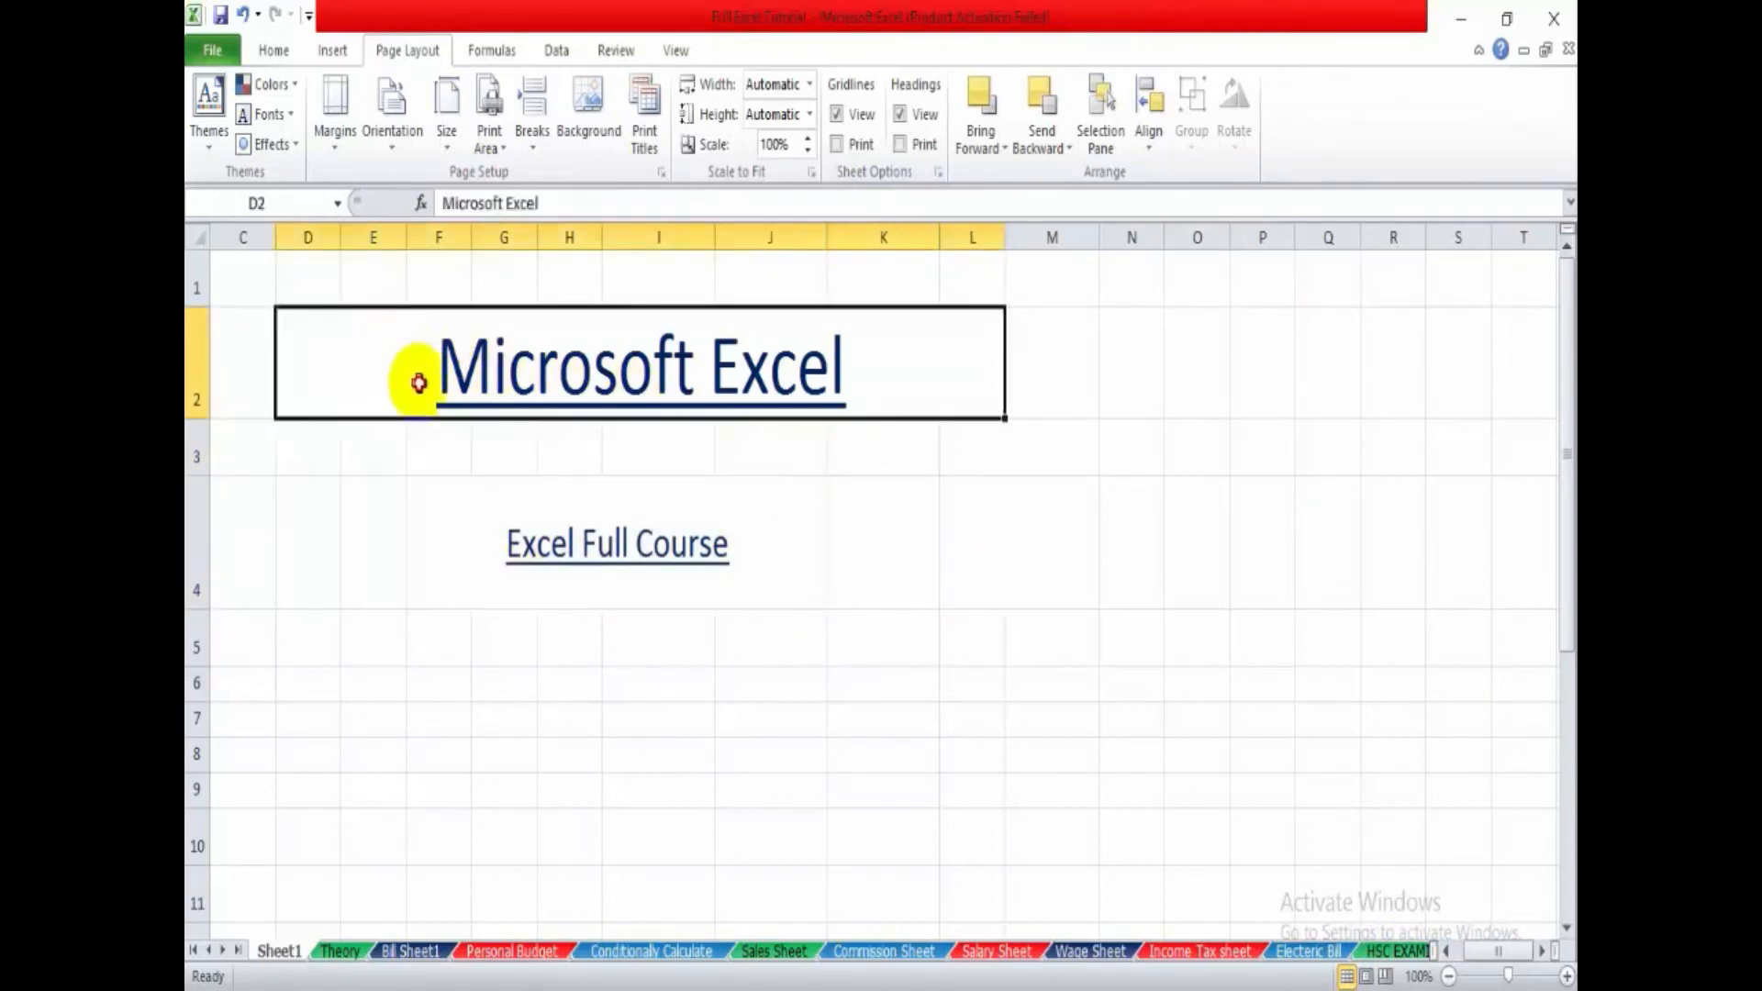
{"action": "left_click_drag", "start_coordinate": [418, 381], "coordinate": [433, 504]}
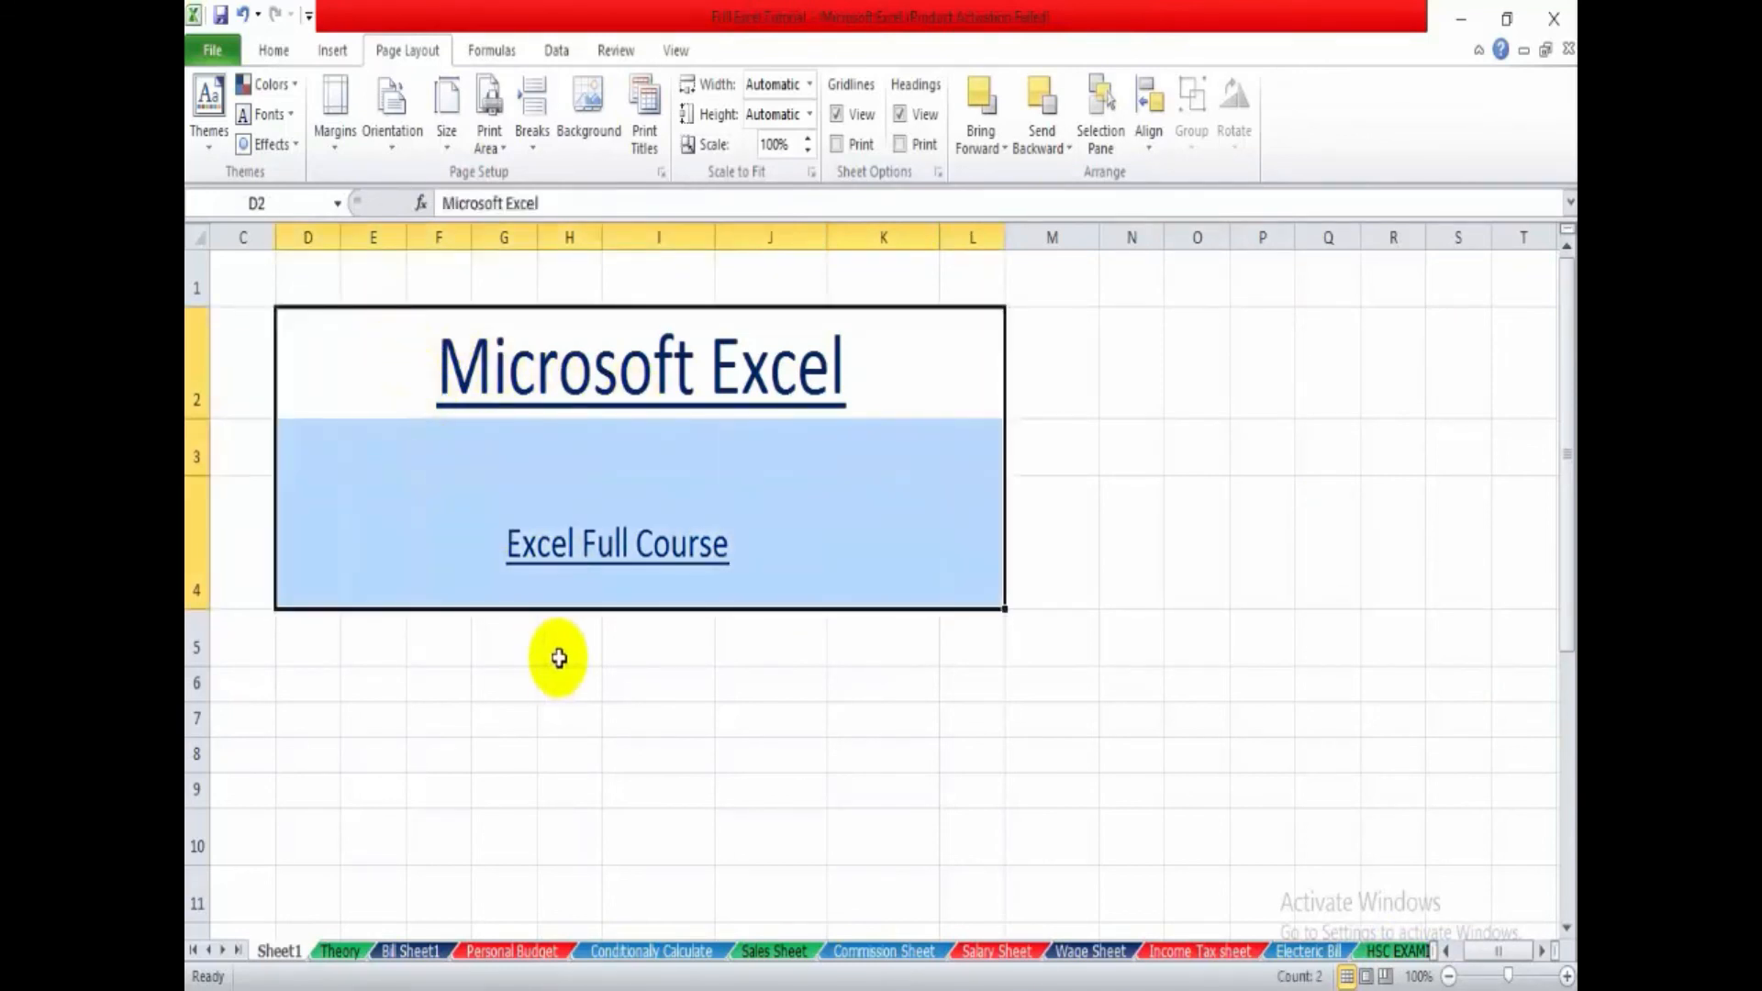
{"action": "left_click", "coordinate": [501, 147]}
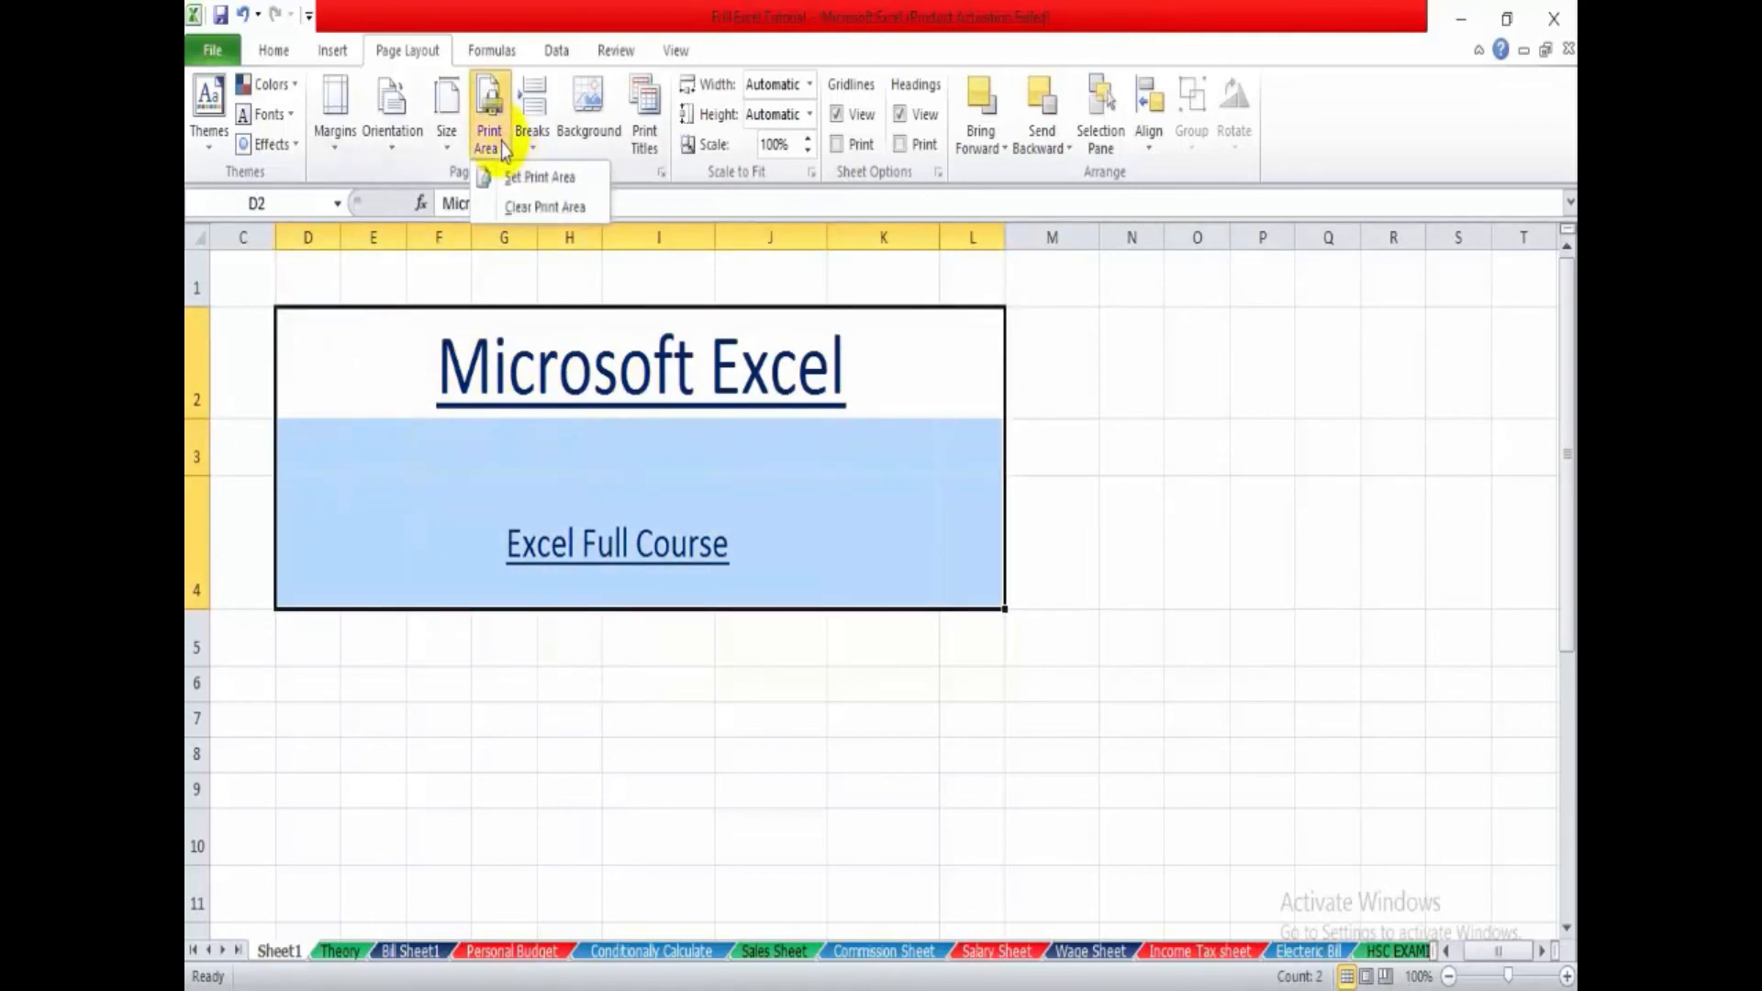
{"action": "left_click", "coordinate": [533, 179]}
{"action": "left_click", "coordinate": [1175, 550]}
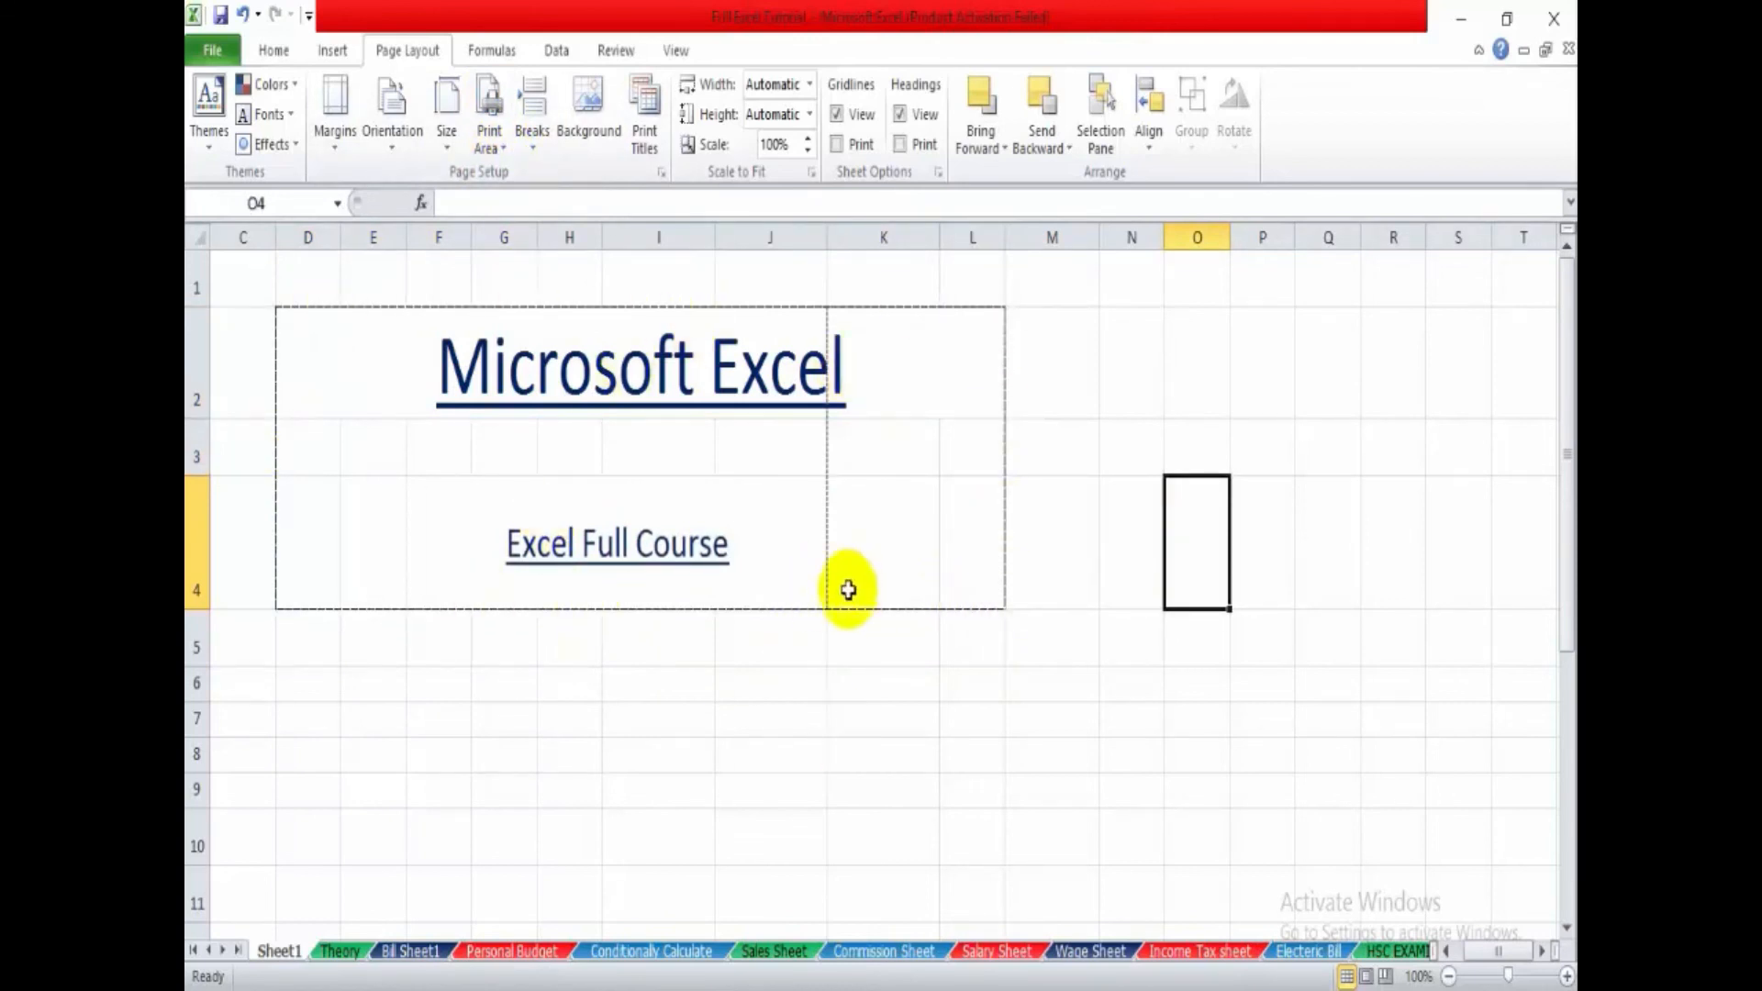
{"action": "left_click", "coordinate": [683, 794]}
{"action": "left_click", "coordinate": [970, 726]}
{"action": "left_click", "coordinate": [666, 725]}
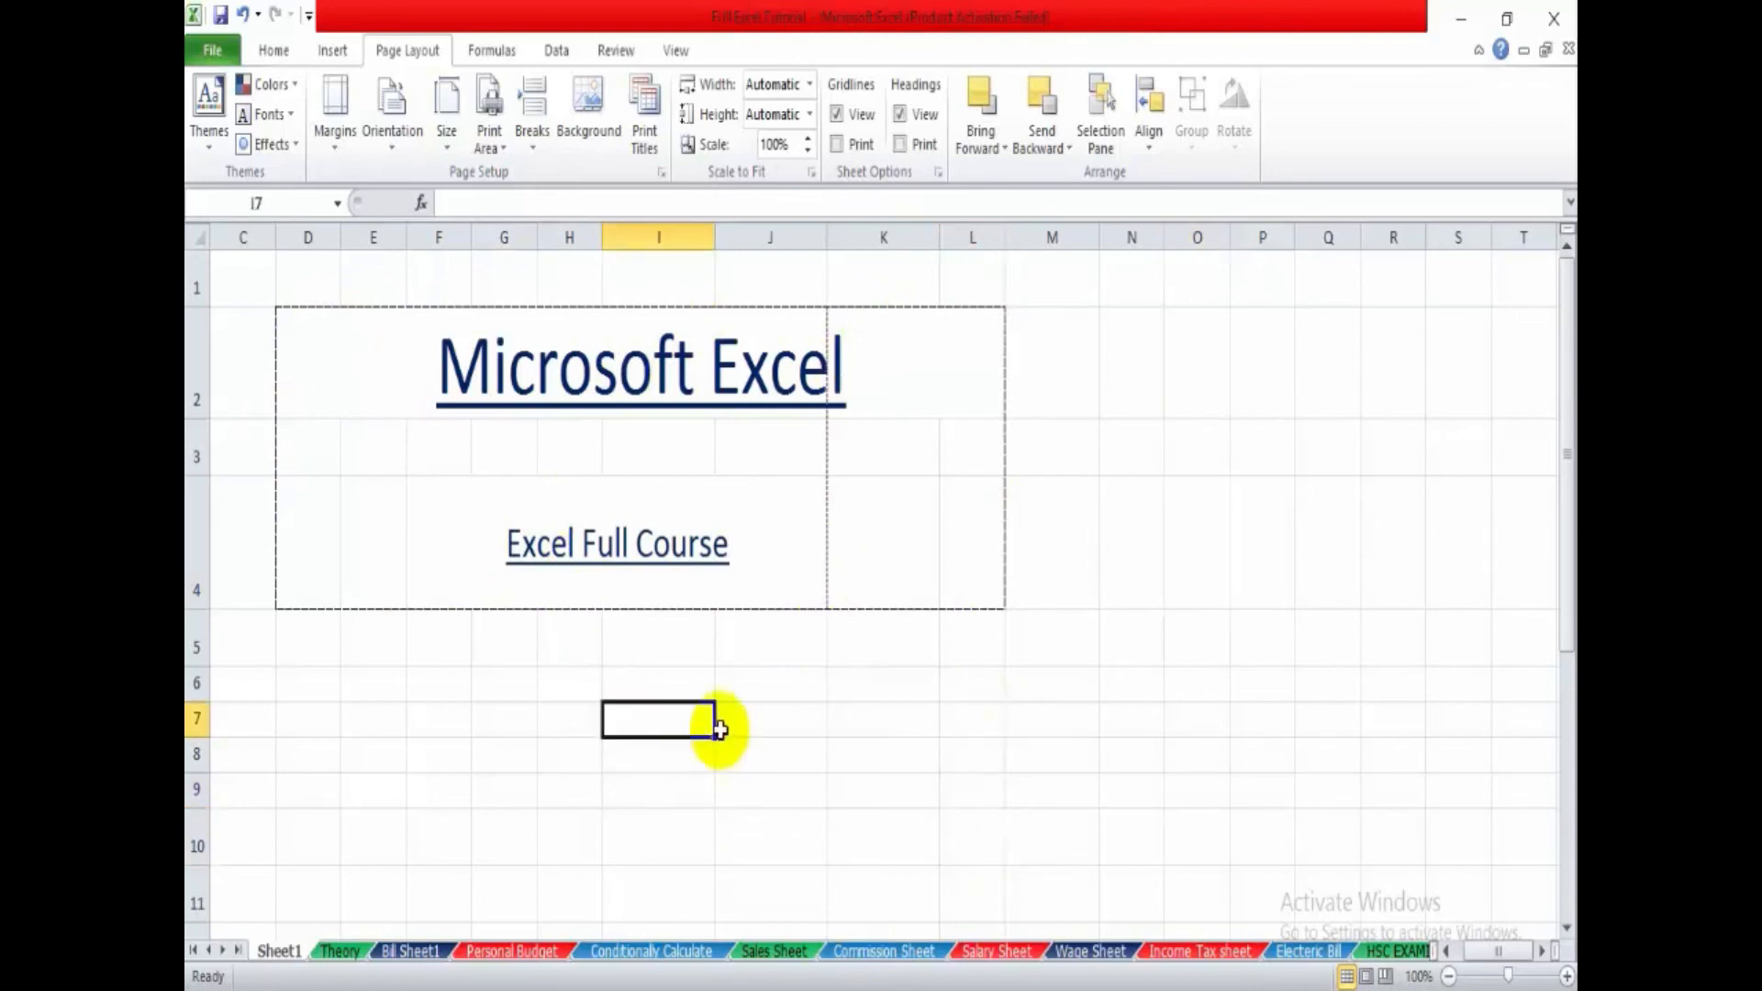
- Clear the print area around the Microsoft Excel and Excel Full Course titles
{"action": "left_click_drag", "start_coordinate": [322, 354], "coordinate": [587, 531]}
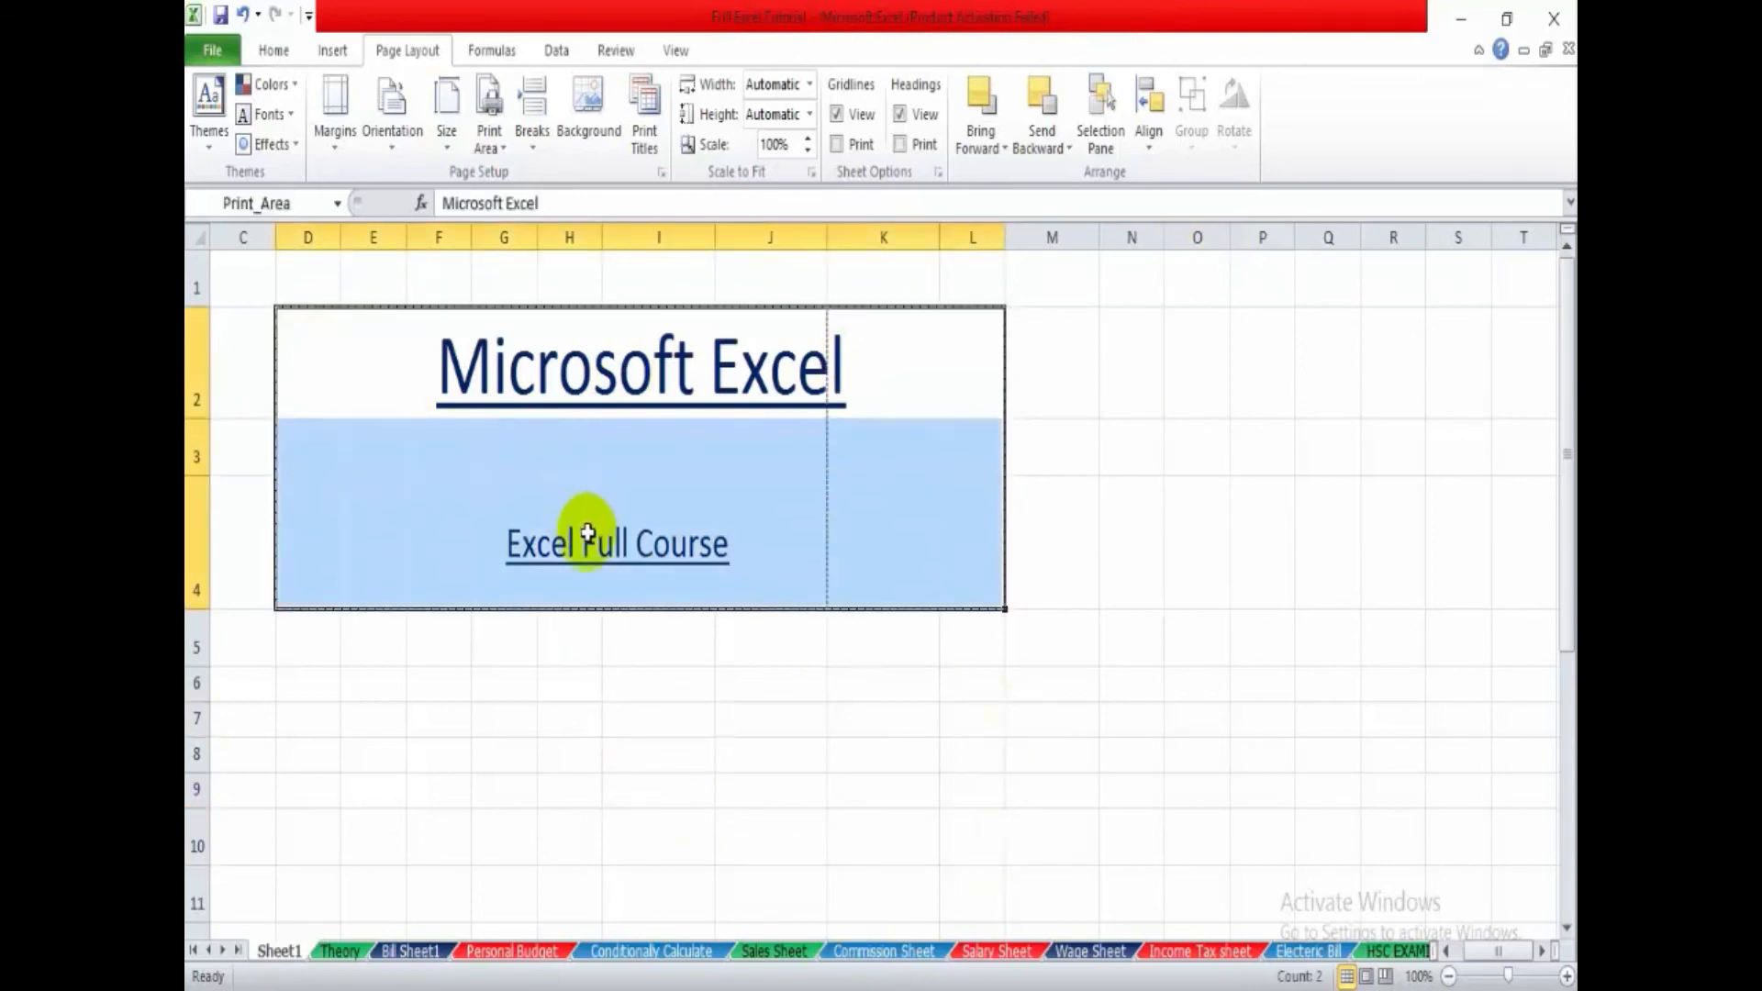
{"action": "left_click", "coordinate": [501, 156]}
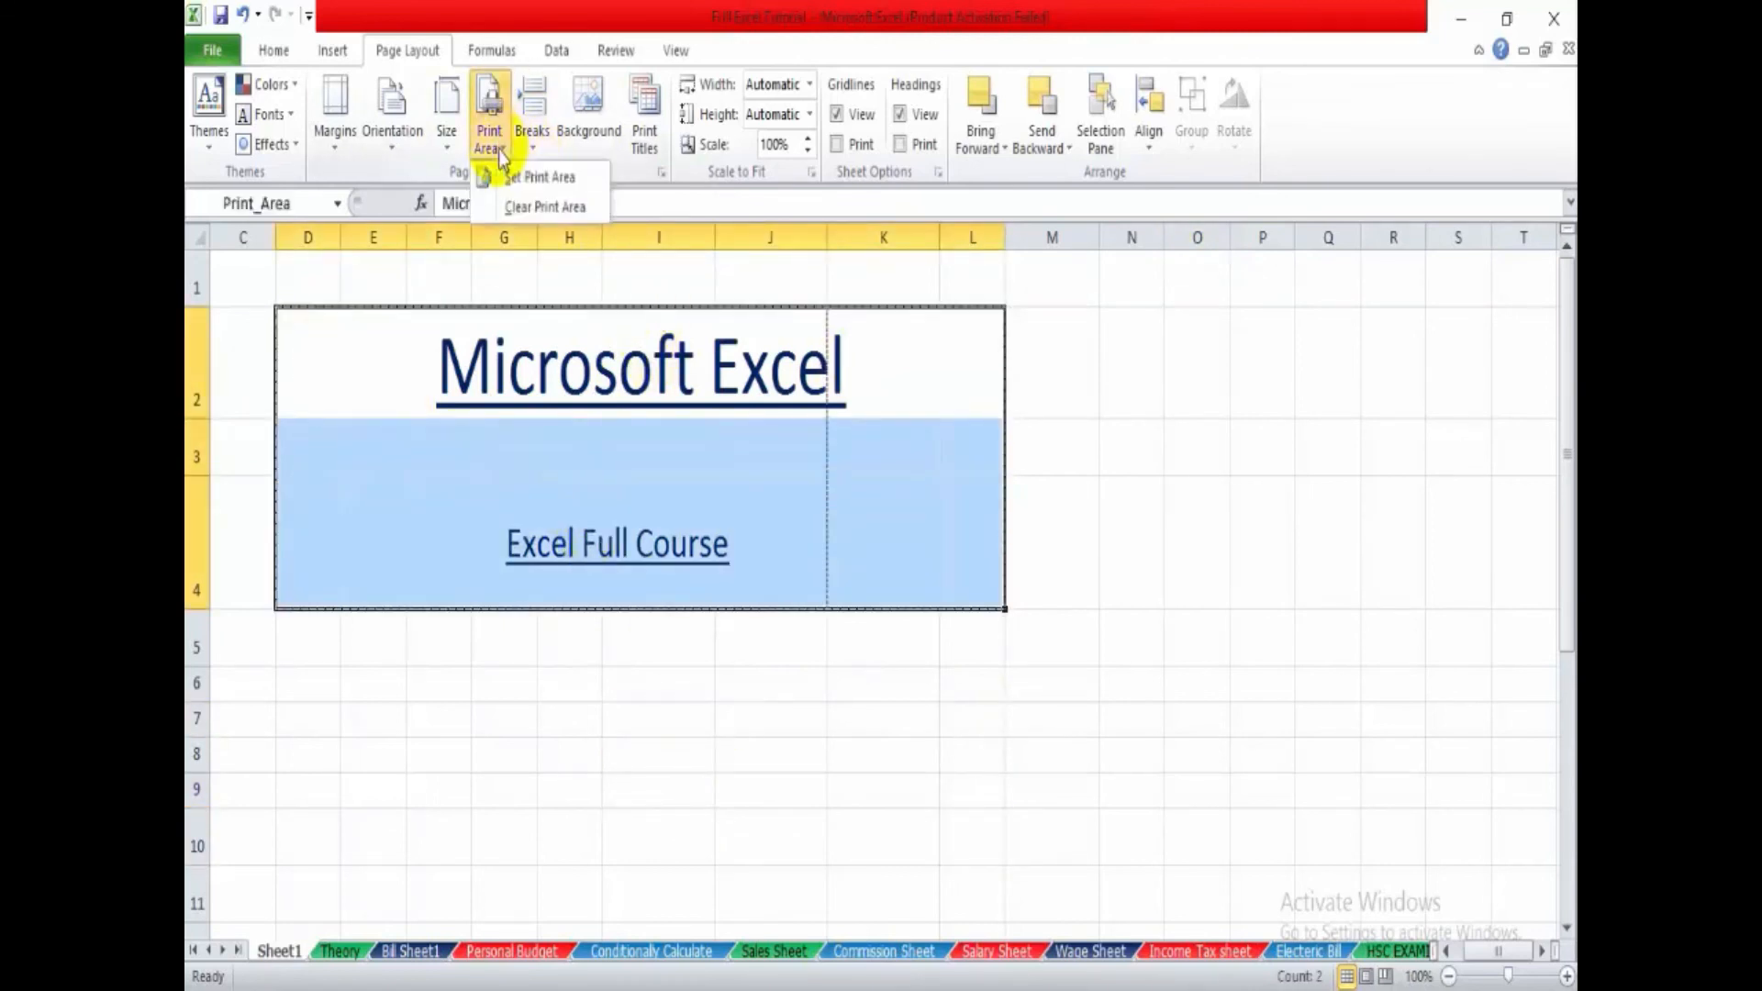
{"action": "left_click", "coordinate": [542, 207]}
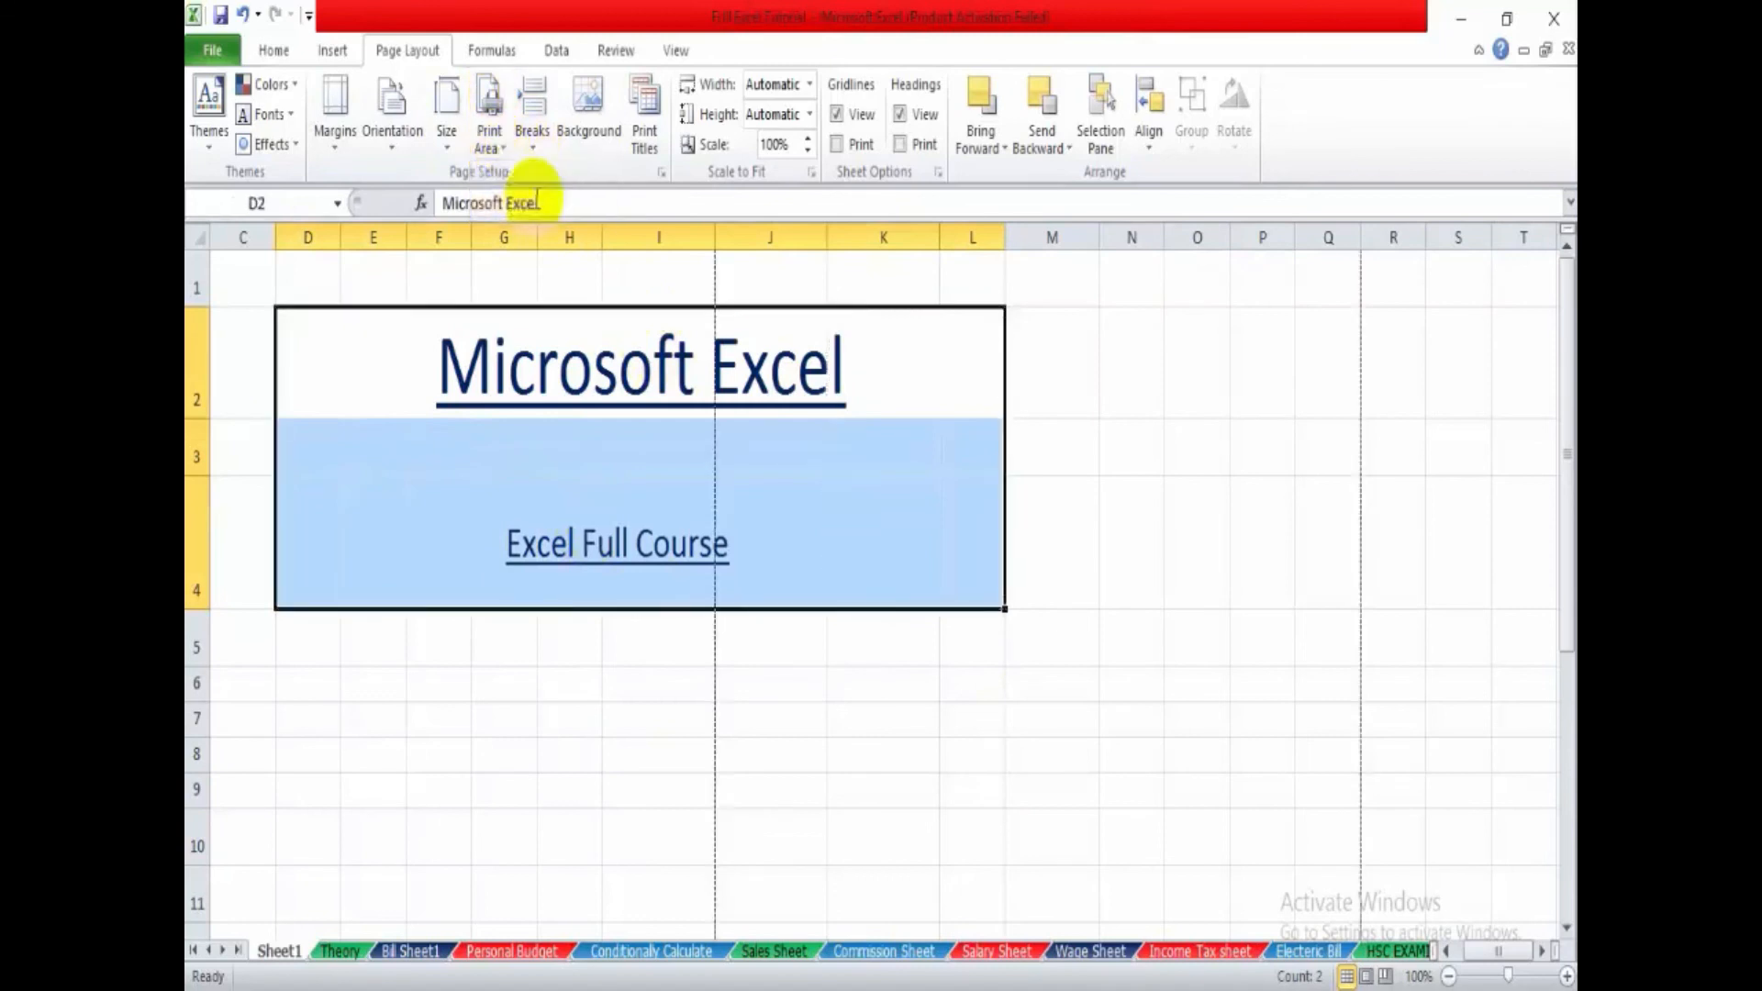
{"action": "left_click", "coordinate": [658, 790]}
{"action": "scroll", "coordinate": [1015, 649], "scroll_direction": "down", "scroll_amount": 2}
{"action": "scroll", "coordinate": [937, 652], "scroll_direction": "up", "scroll_amount": 2}
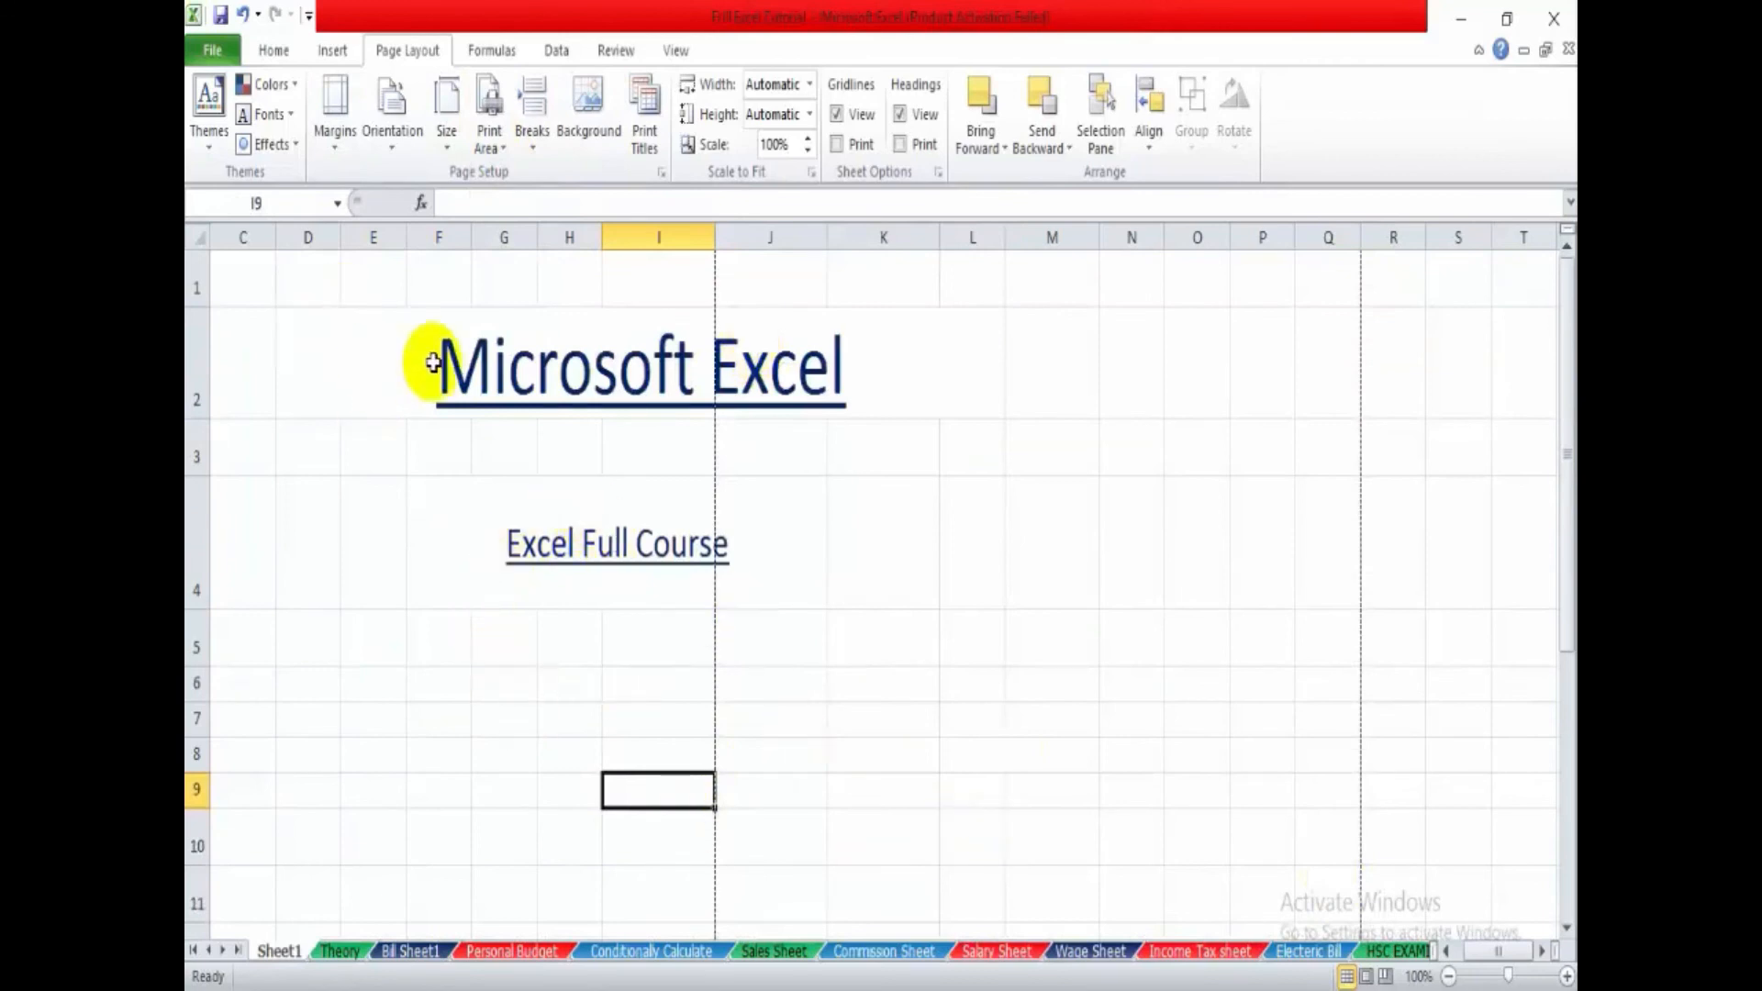
{"action": "left_click", "coordinate": [538, 147]}
{"action": "left_click", "coordinate": [545, 151]}
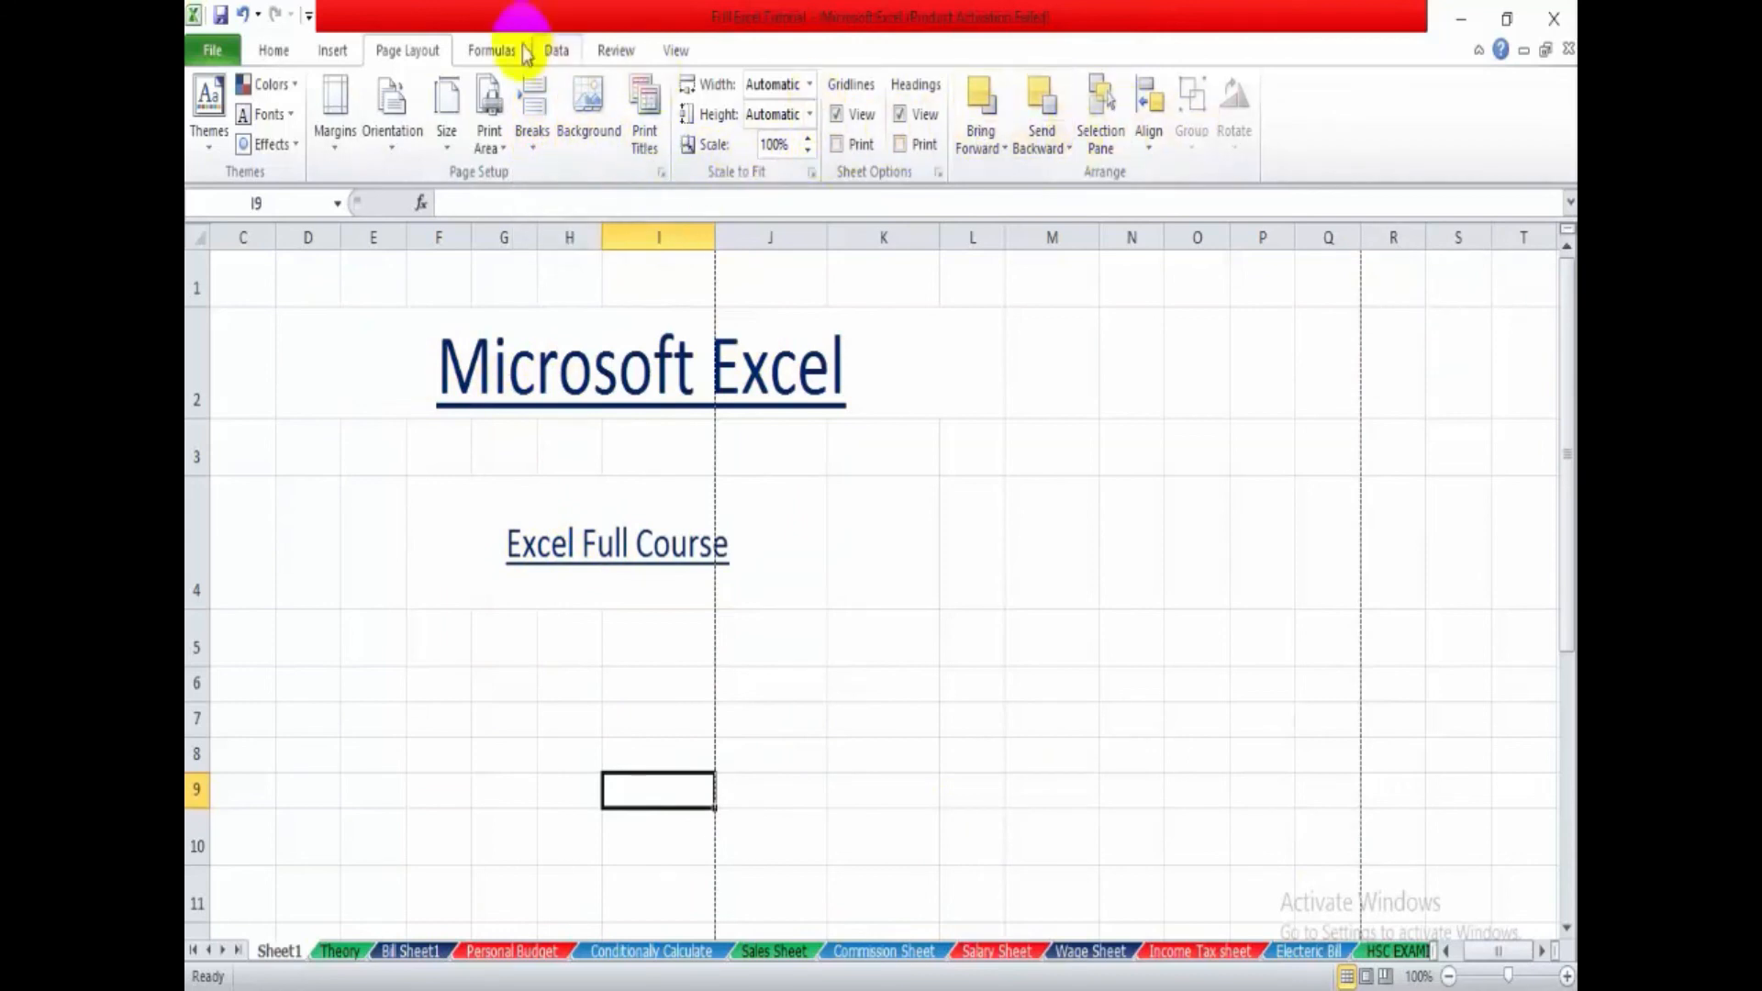
{"action": "left_click", "coordinate": [492, 52]}
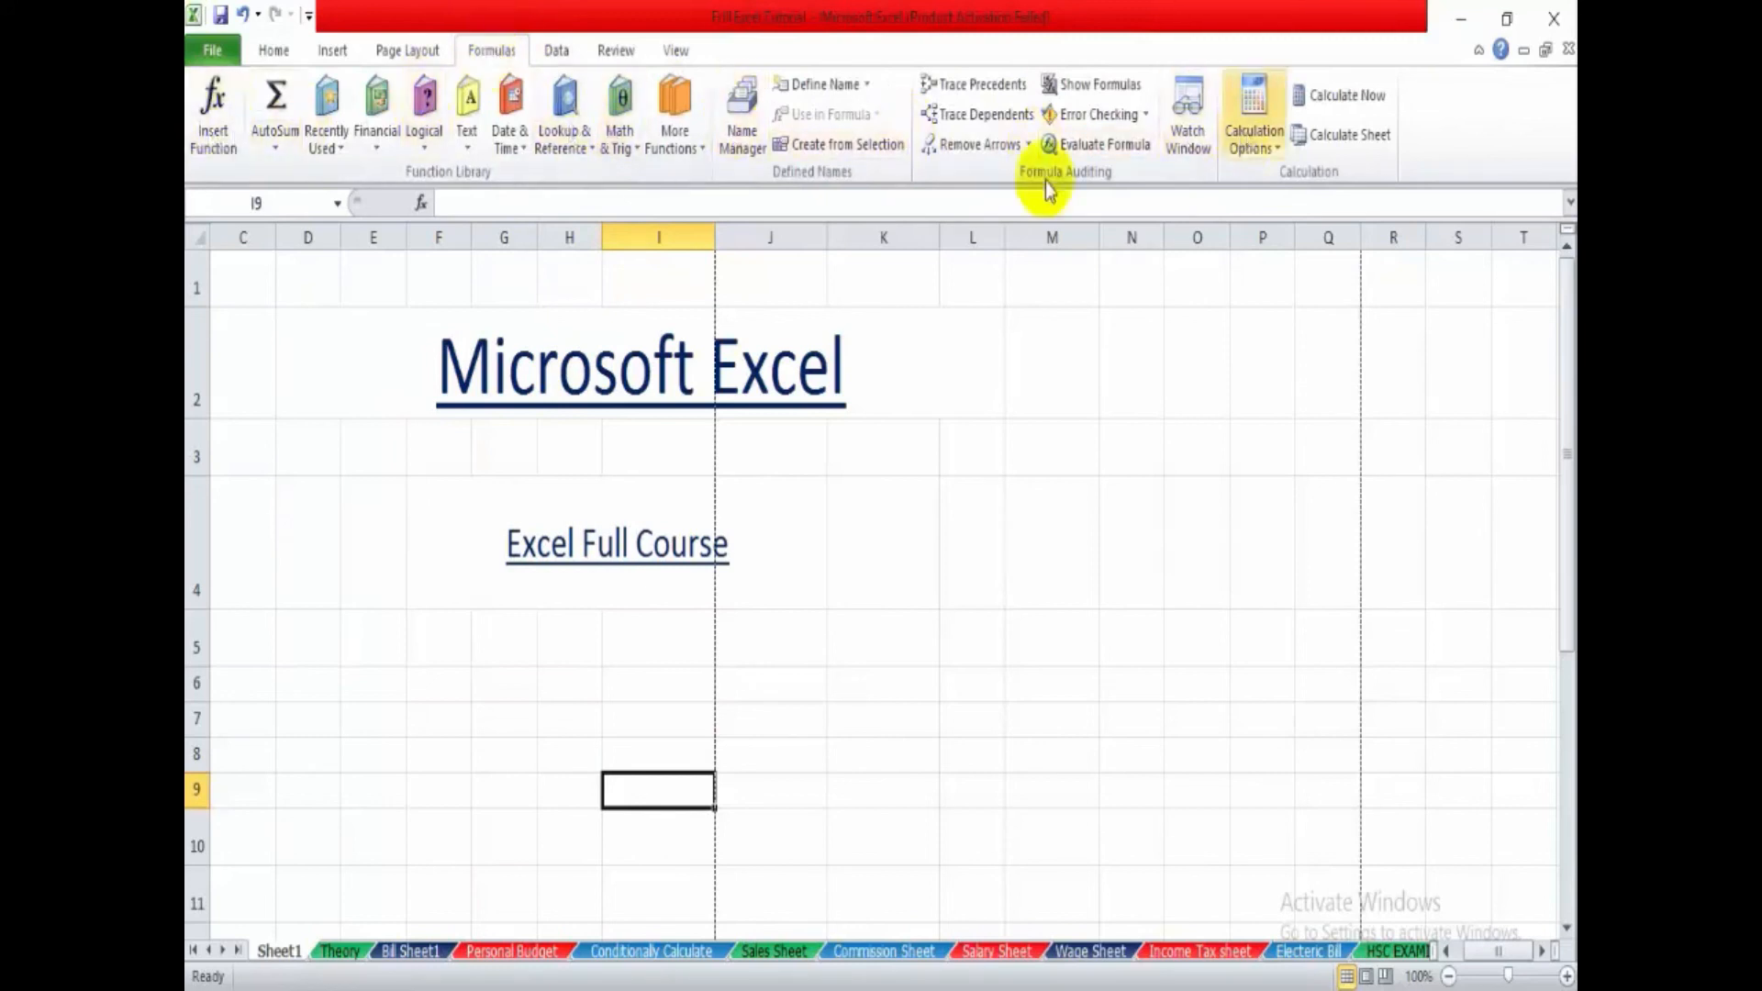
{"action": "left_click", "coordinate": [273, 51]}
{"action": "left_click", "coordinate": [830, 578]}
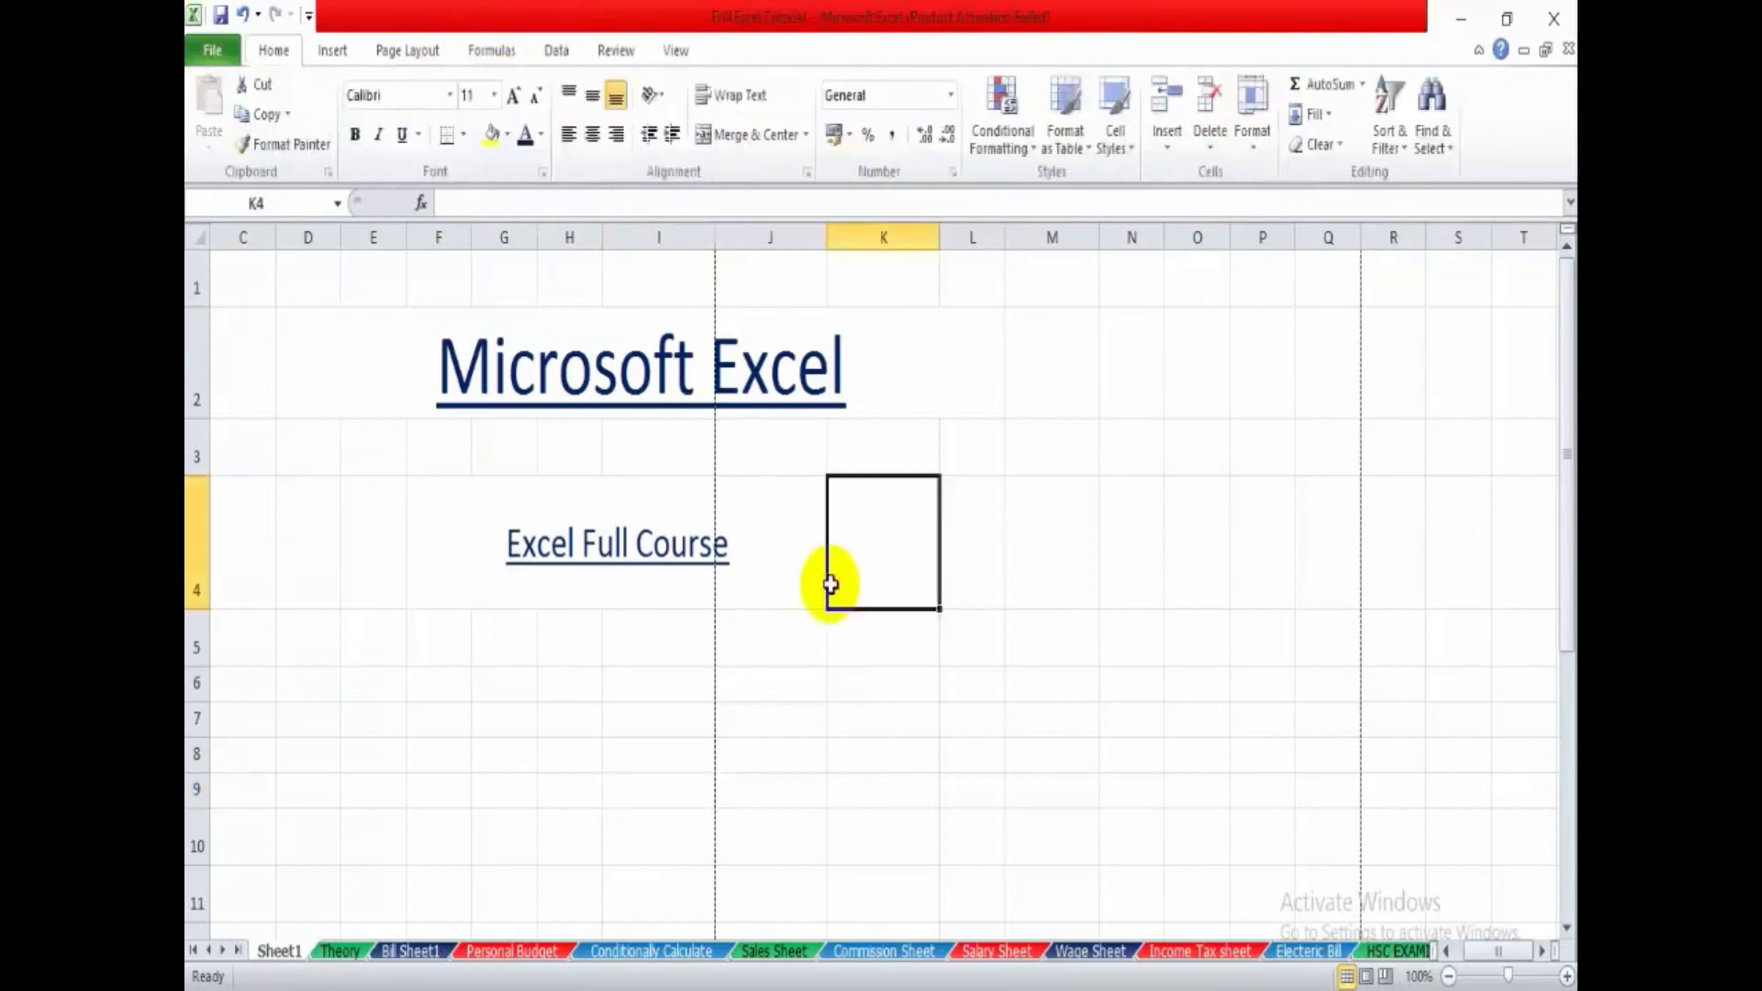
{"action": "left_click", "coordinate": [432, 748]}
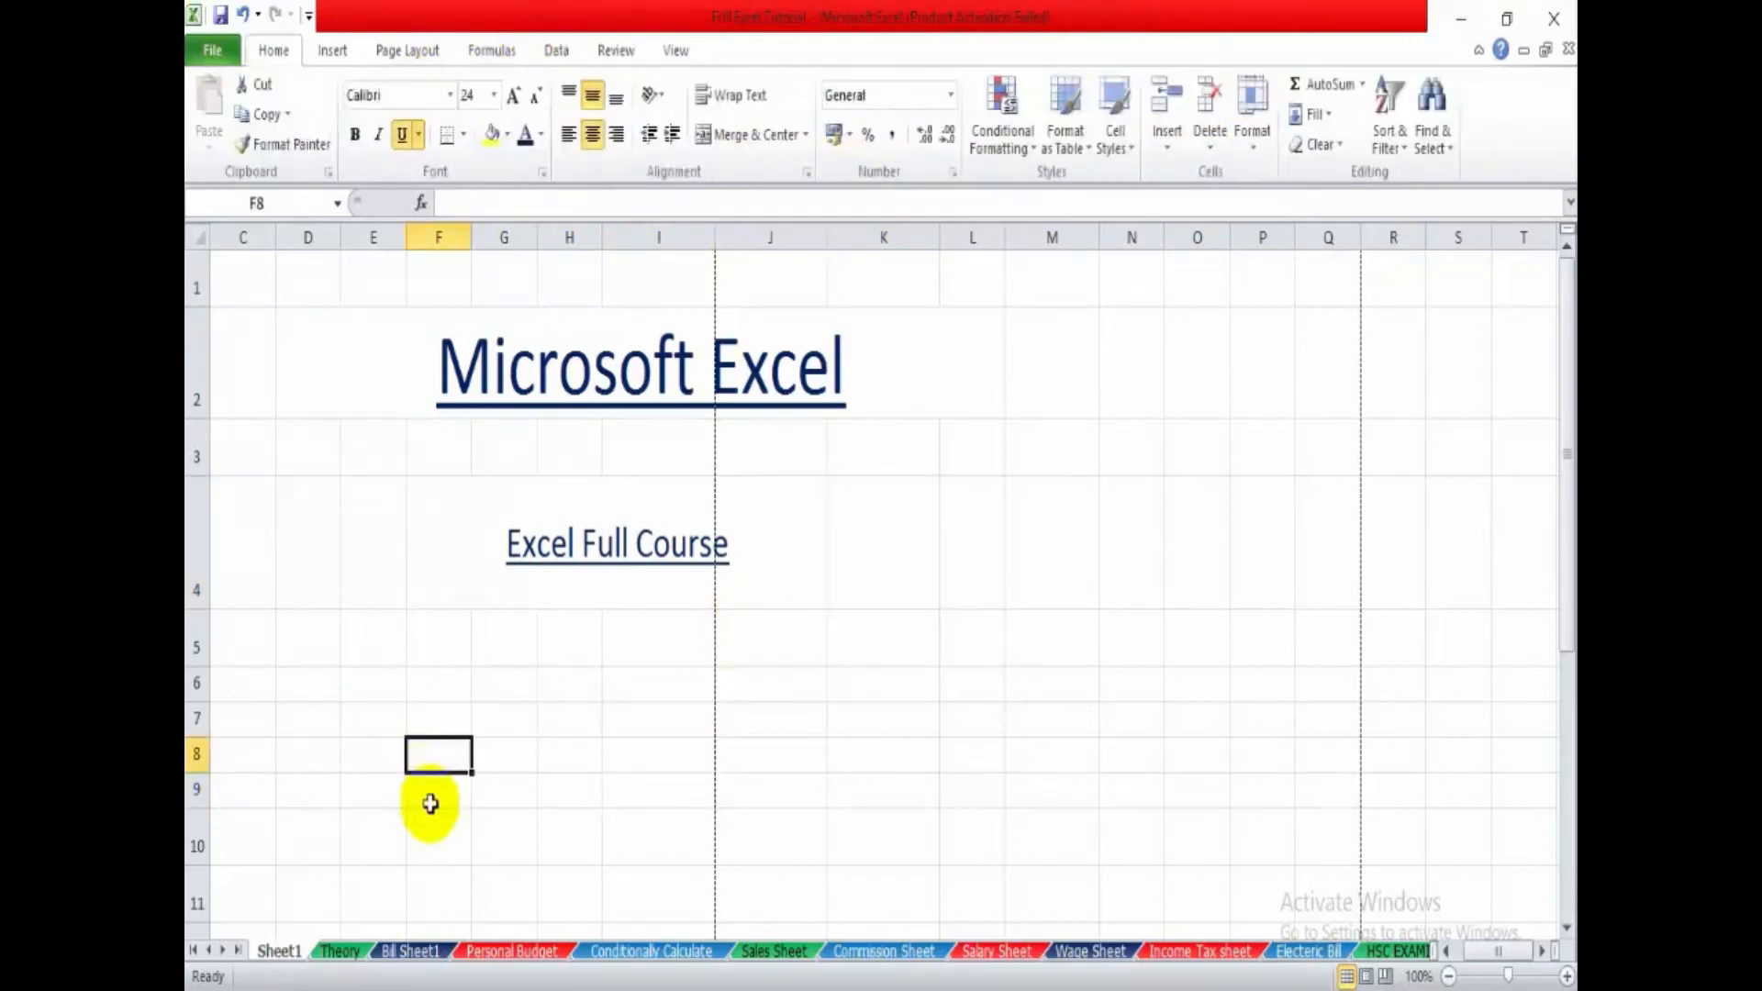
{"action": "left_click", "coordinate": [570, 790]}
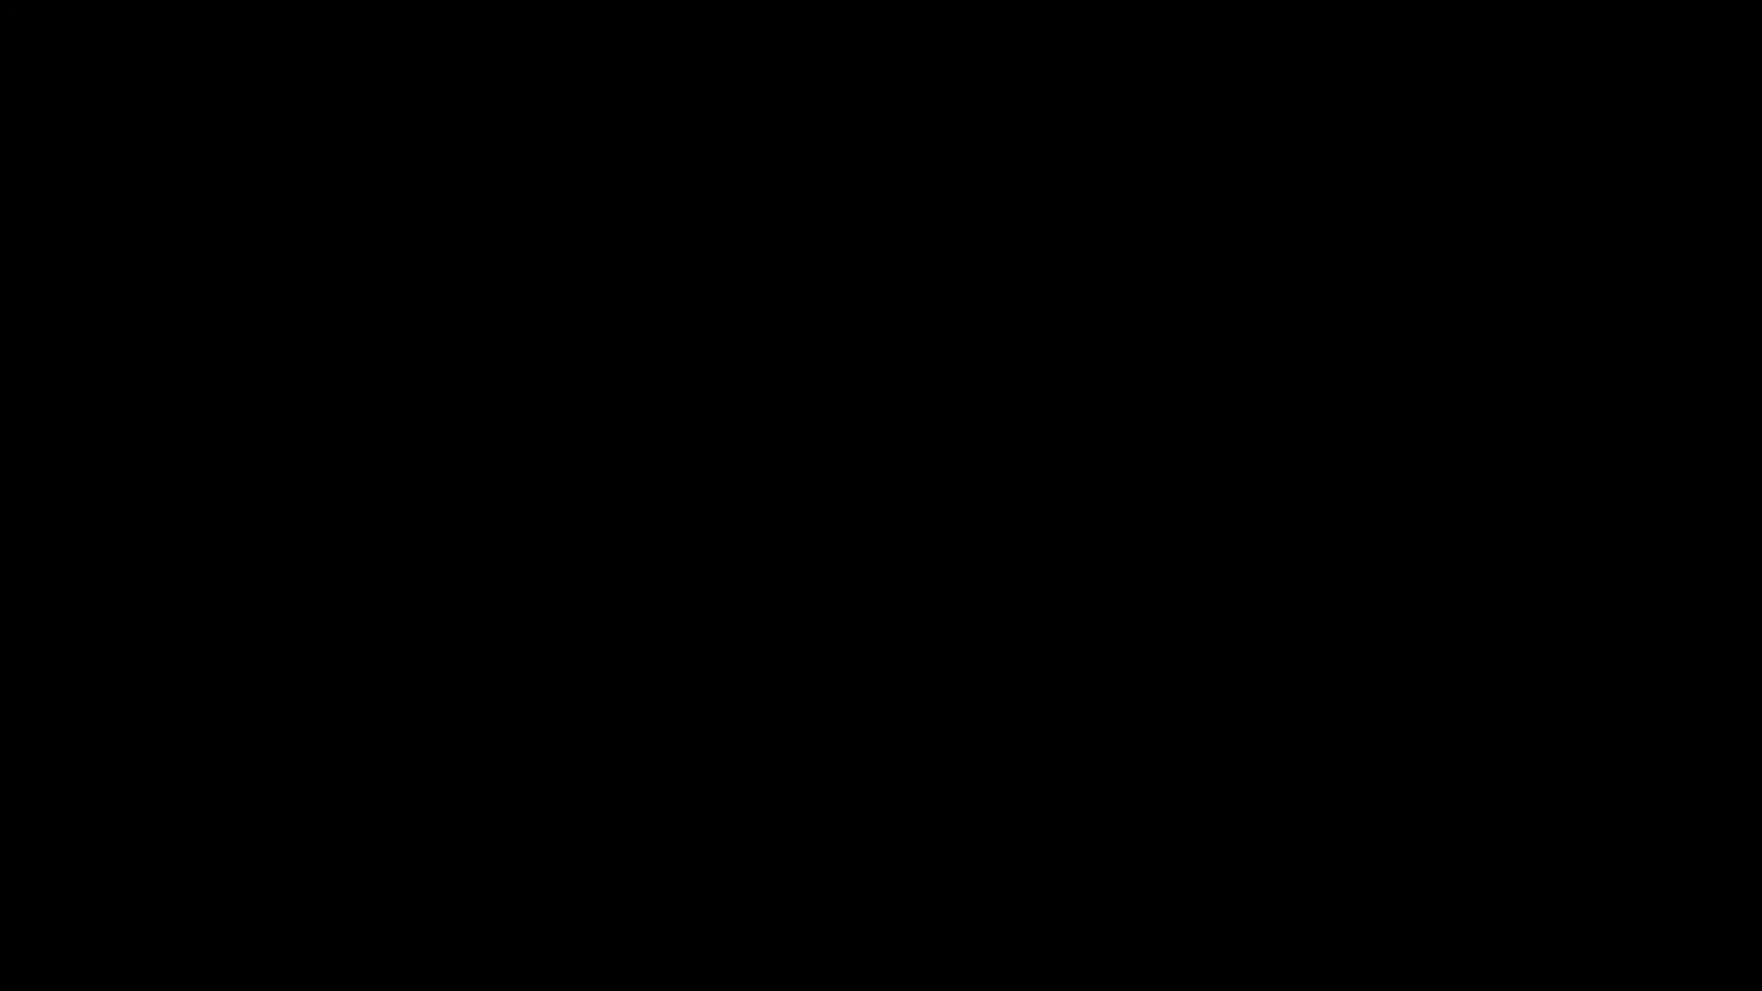